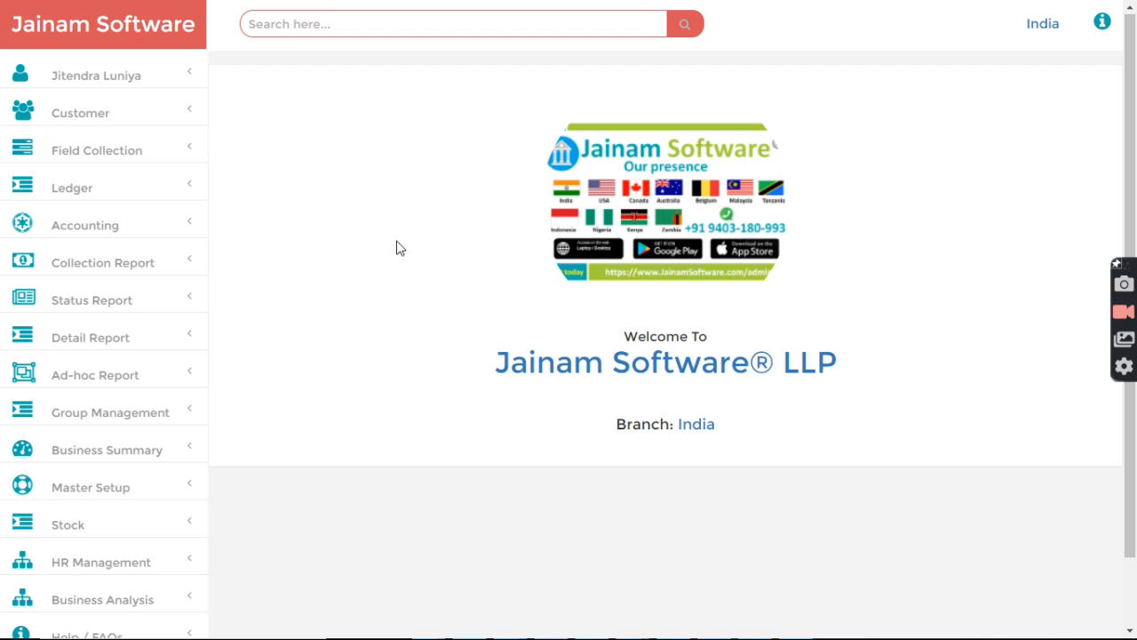
Step: Open the Add Ledger To Favourite page and browse the list of favourite ledgers
{"action": "left_click", "coordinate": [96, 191]}
{"action": "left_click", "coordinate": [97, 263]}
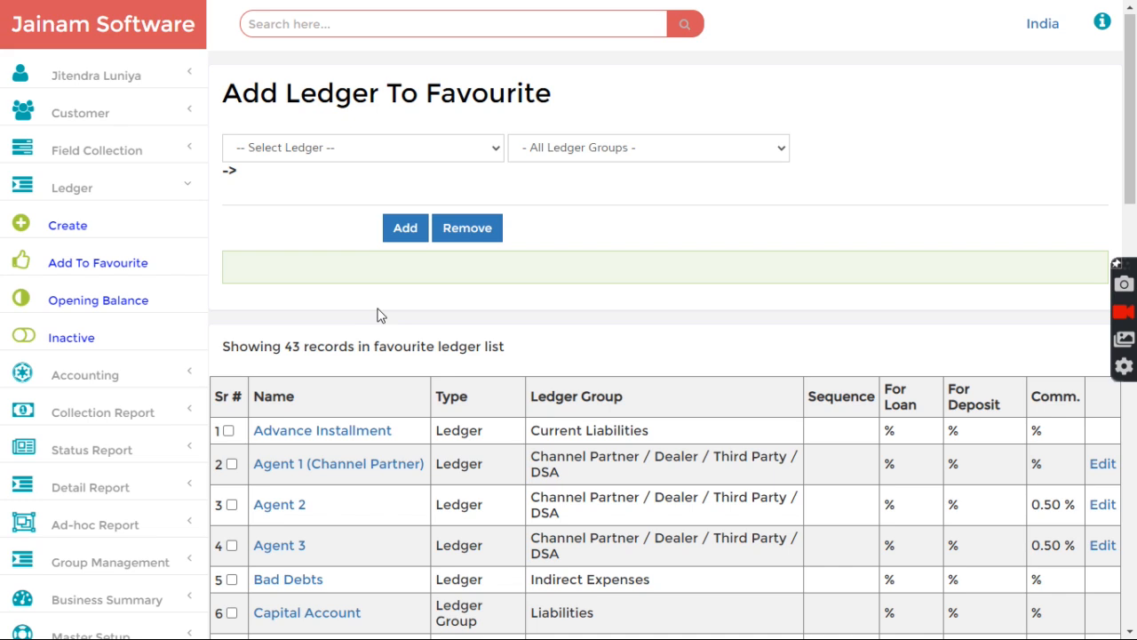
{"action": "scroll", "coordinate": [298, 334], "scroll_direction": "down", "scroll_amount": 1}
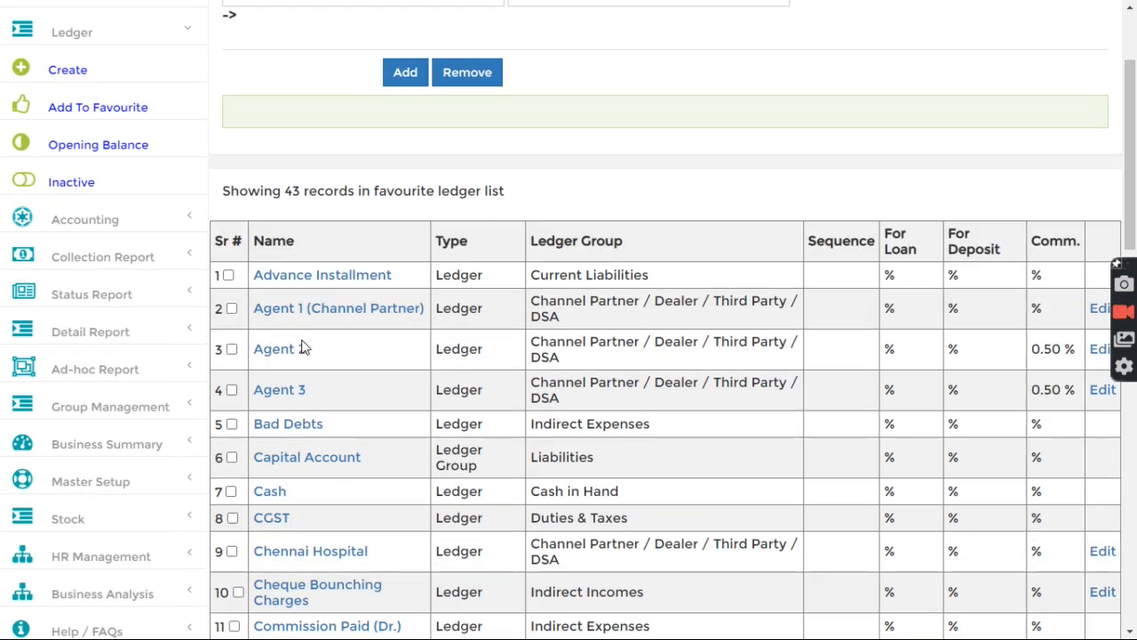
{"action": "scroll", "coordinate": [303, 345], "scroll_direction": "down", "scroll_amount": 2}
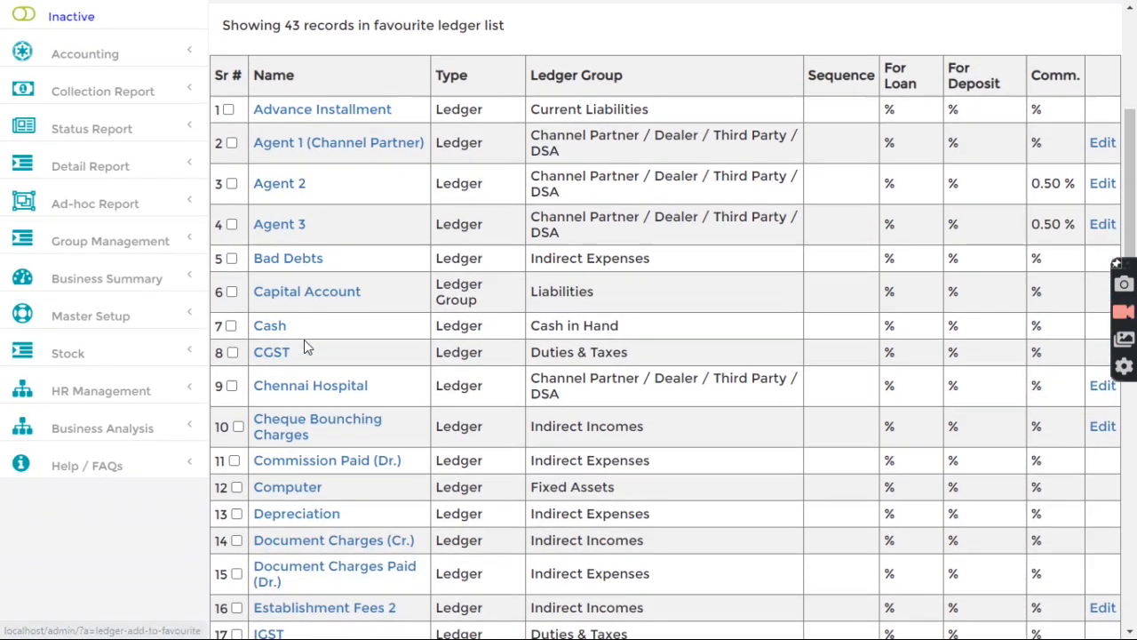
{"action": "scroll", "coordinate": [304, 346], "scroll_direction": "up", "scroll_amount": 3}
Step: Search the page for 'mix' and confirm Mixer Grinder sits under the Stock in Hand group
{"action": "key", "text": "ctrl+f"}
{"action": "type", "text": "m"}
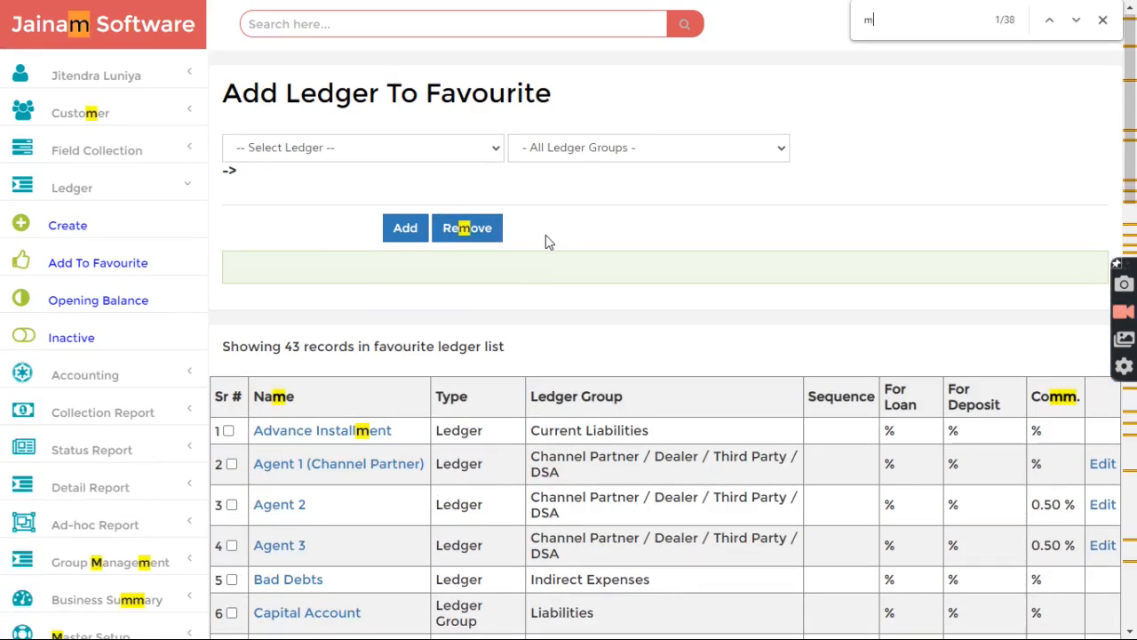
{"action": "type", "text": "ach"}
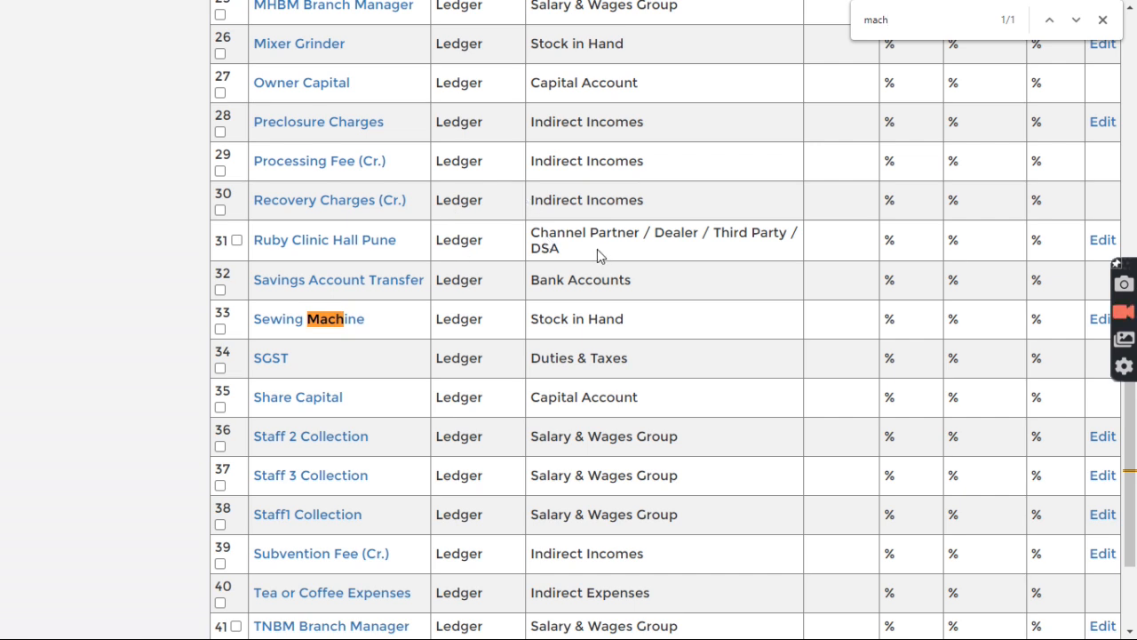
{"action": "scroll", "coordinate": [597, 248], "scroll_direction": "up", "scroll_amount": 12}
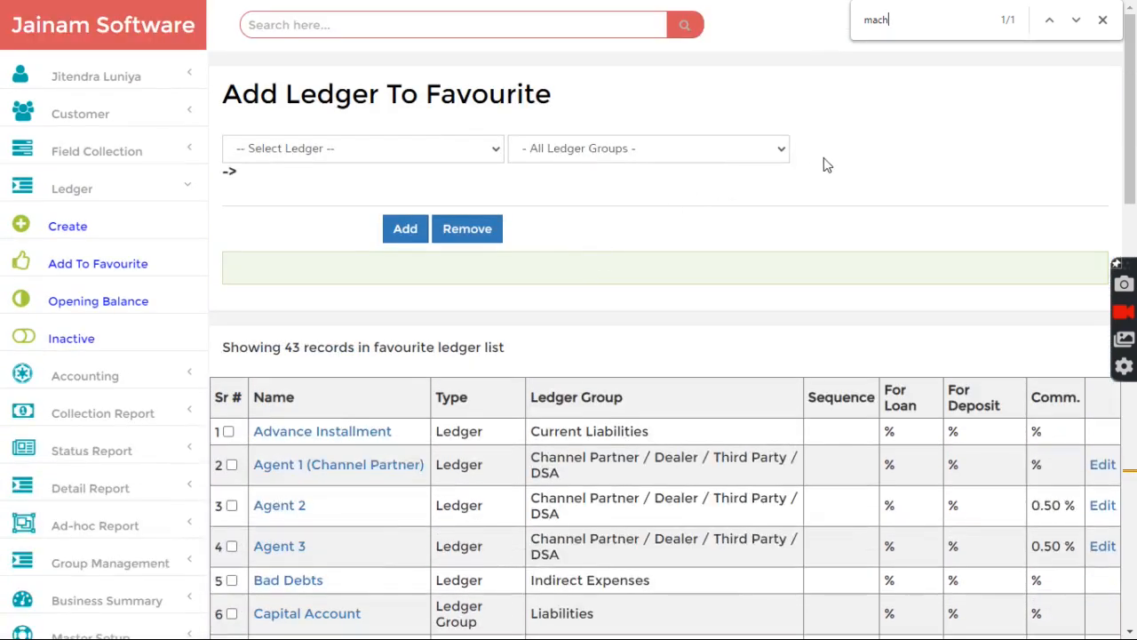
{"action": "key", "text": "ctrl+f"}
{"action": "type", "text": "mix"}
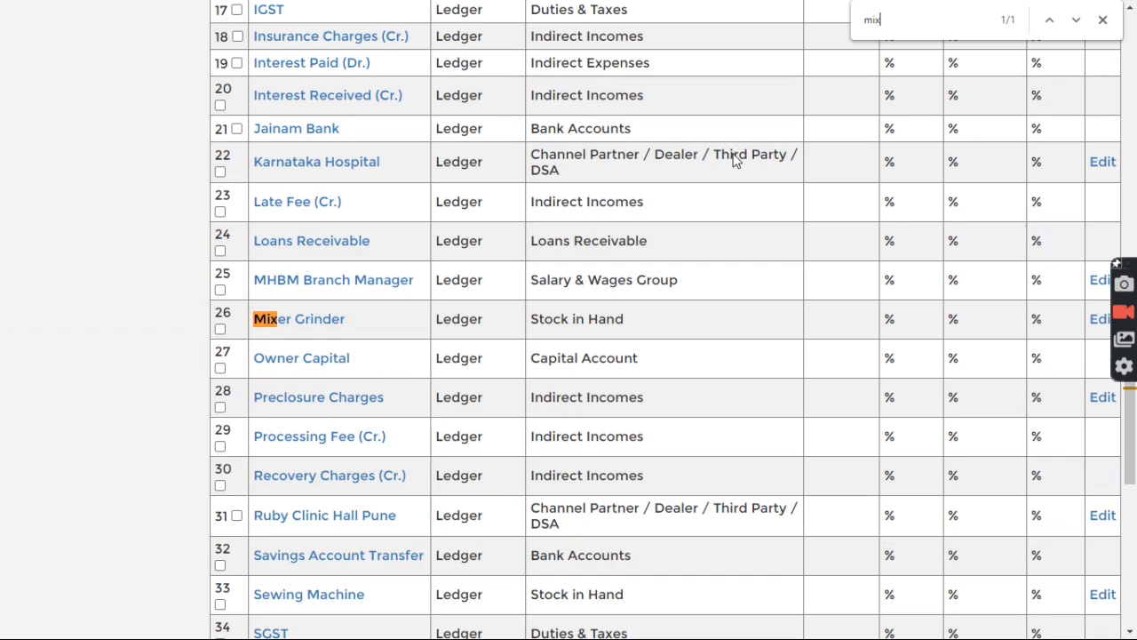
{"action": "key", "text": "Escape"}
{"action": "key", "text": "Home"}
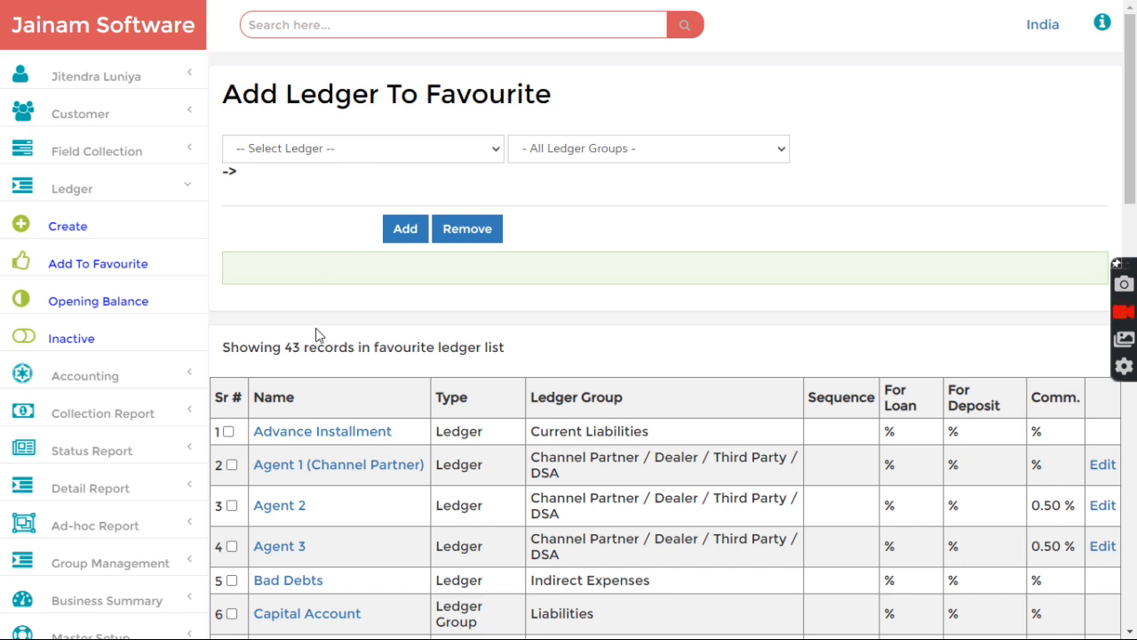
{"action": "key", "text": "ctrl+f"}
{"action": "type", "text": "mix"}
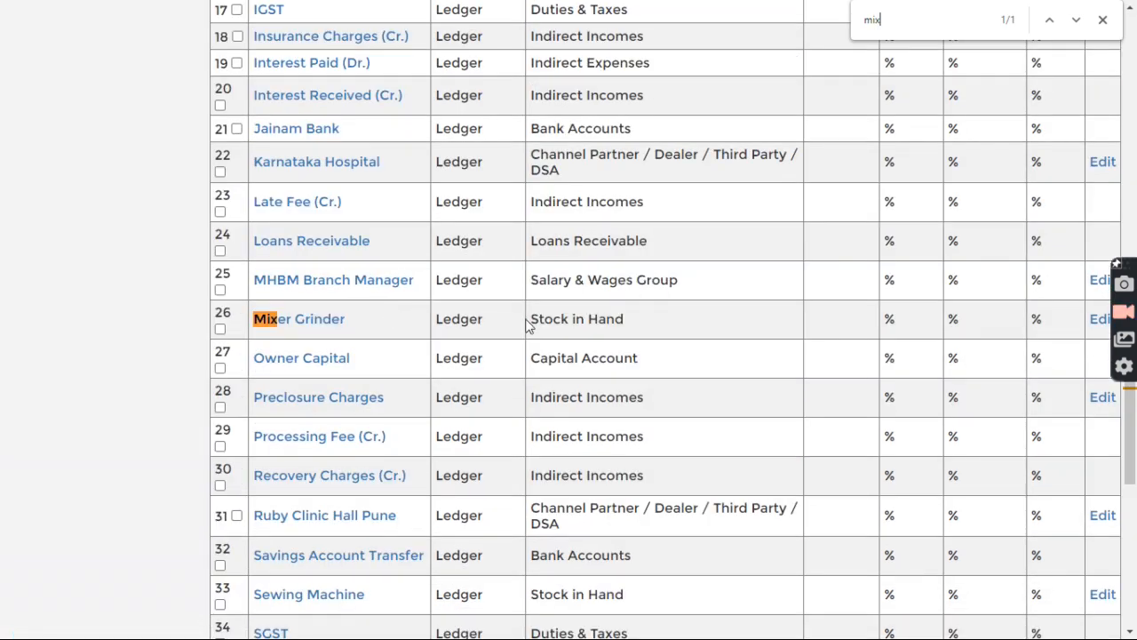
{"action": "left_click_drag", "start_coordinate": [526, 325], "coordinate": [624, 323]}
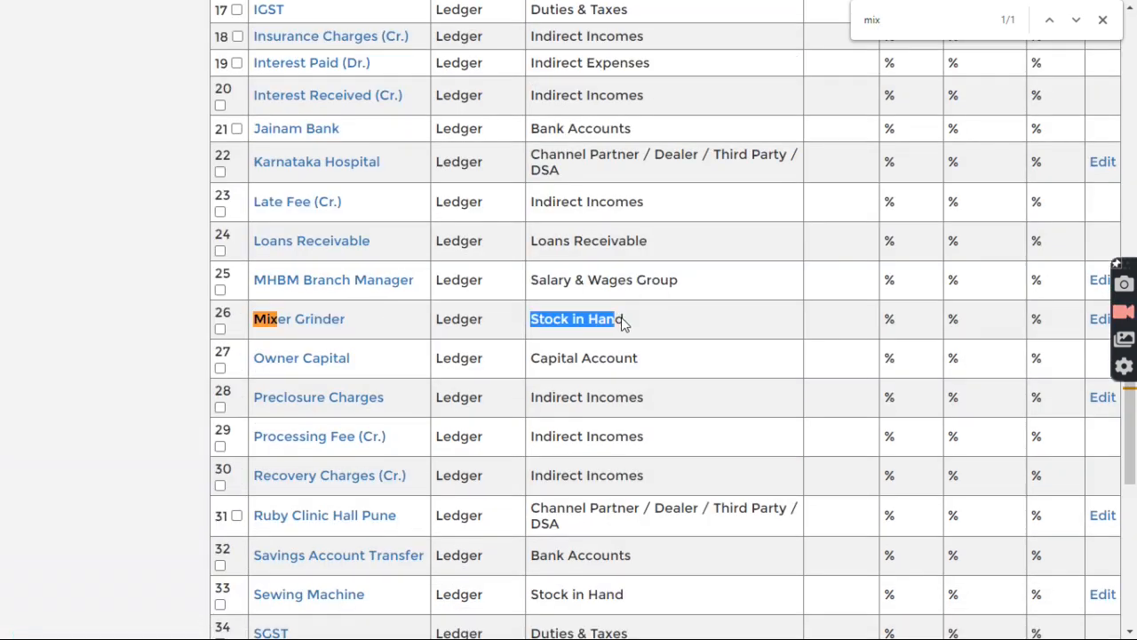
{"action": "left_click", "coordinate": [644, 325]}
{"action": "scroll", "coordinate": [648, 323], "scroll_direction": "up", "scroll_amount": 10}
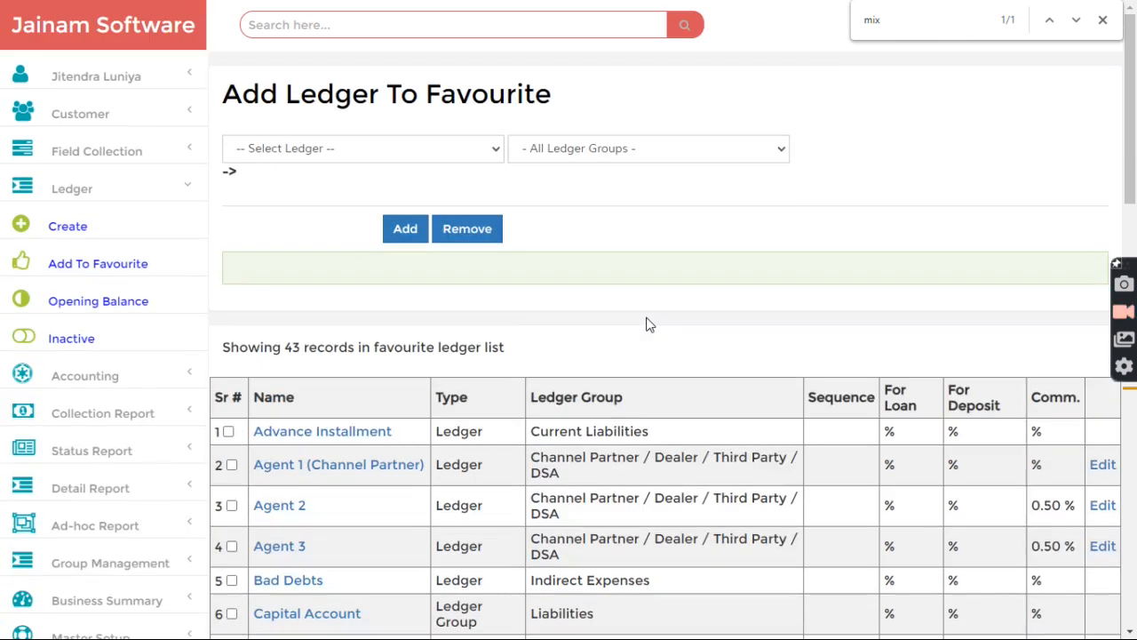
Step: Look through the ledgers available to add, closing the list without choosing one
{"action": "left_click", "coordinate": [353, 147]}
{"action": "left_click", "coordinate": [565, 204]}
{"action": "left_click", "coordinate": [70, 228]}
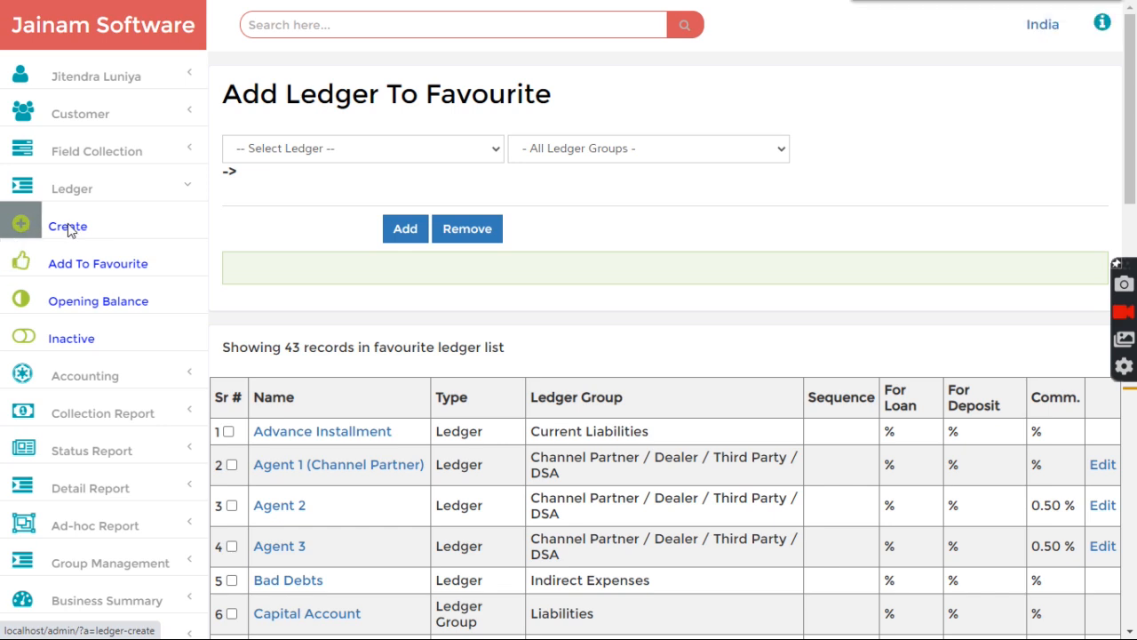
Step: Create a Ledger entry named 'Juice Machine' under parent group Stock in Hand and save it
{"action": "left_click", "coordinate": [299, 152]}
{"action": "left_click", "coordinate": [287, 205]}
{"action": "left_click", "coordinate": [297, 194]}
{"action": "key", "text": "s"}
{"action": "key", "text": "t"}
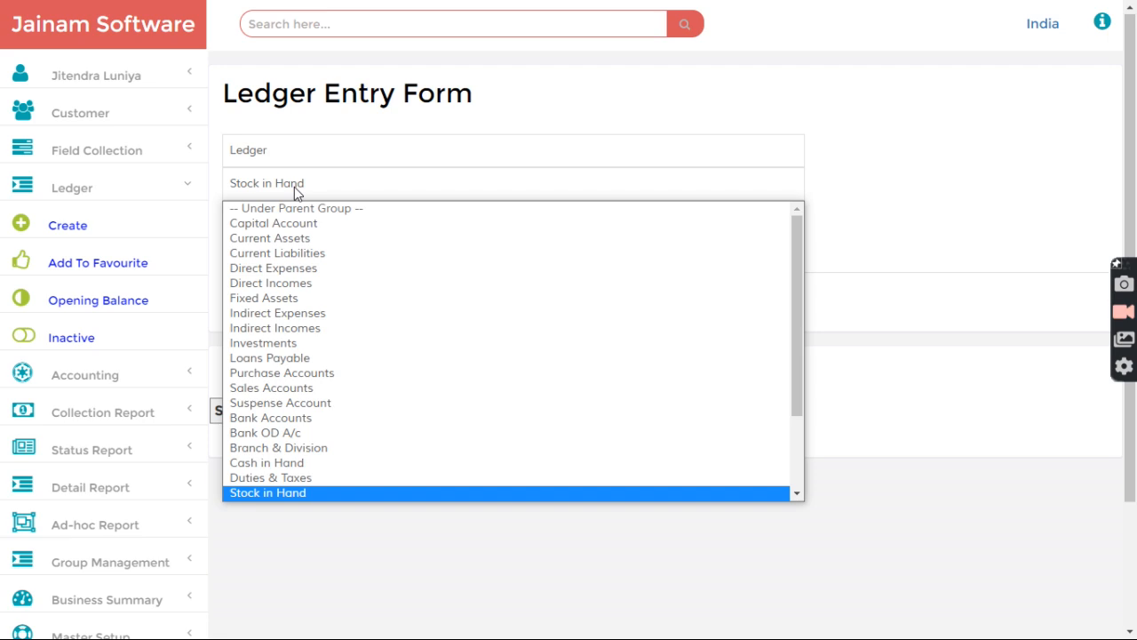
{"action": "key", "text": "Return"}
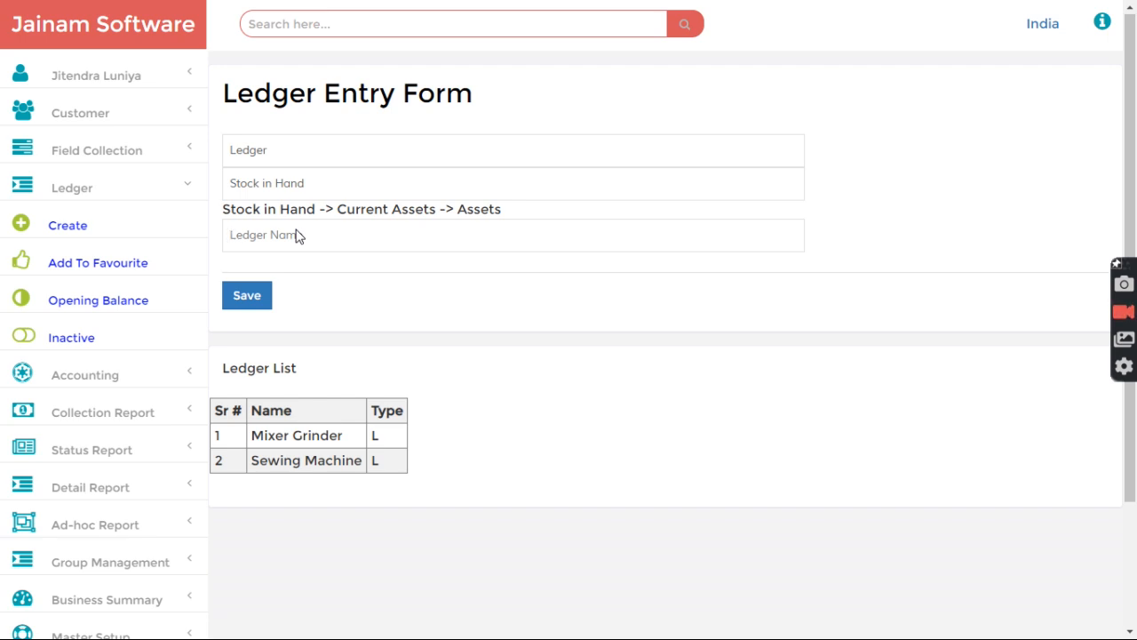
{"action": "type", "text": "Juice Machine"}
{"action": "left_click", "coordinate": [240, 299]}
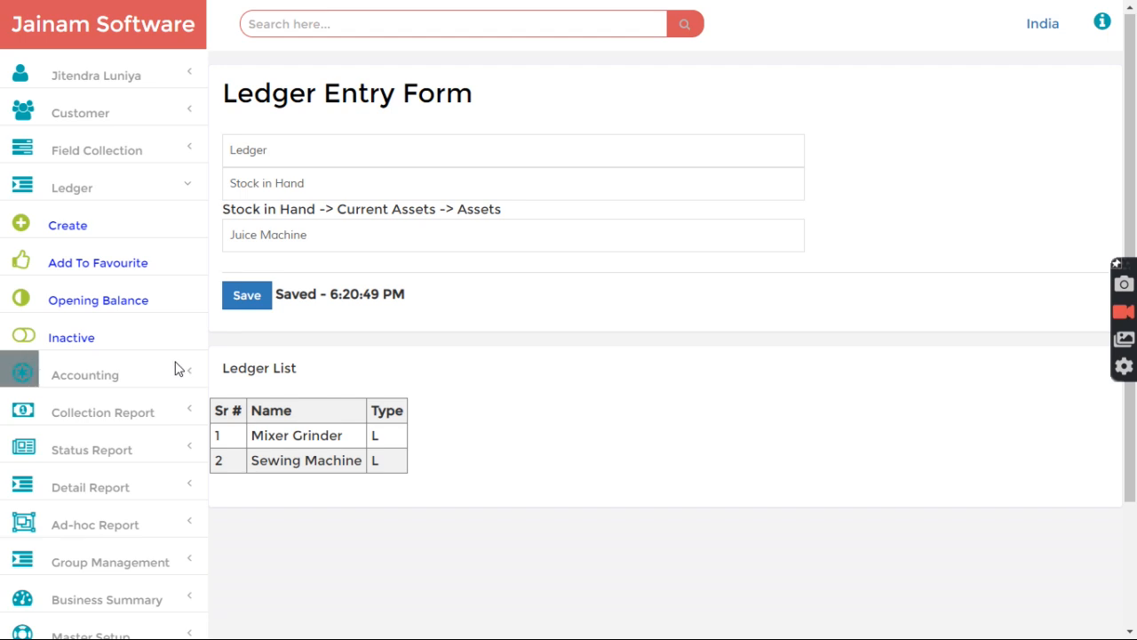
{"action": "left_click", "coordinate": [81, 196]}
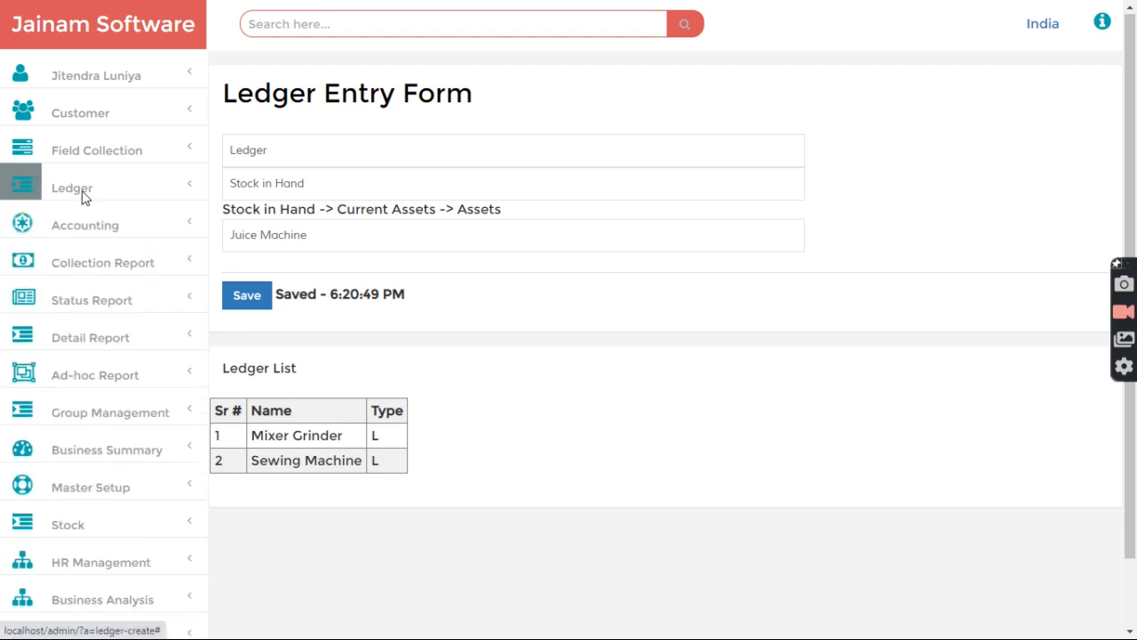
{"action": "scroll", "coordinate": [133, 373], "scroll_direction": "down", "scroll_amount": 1}
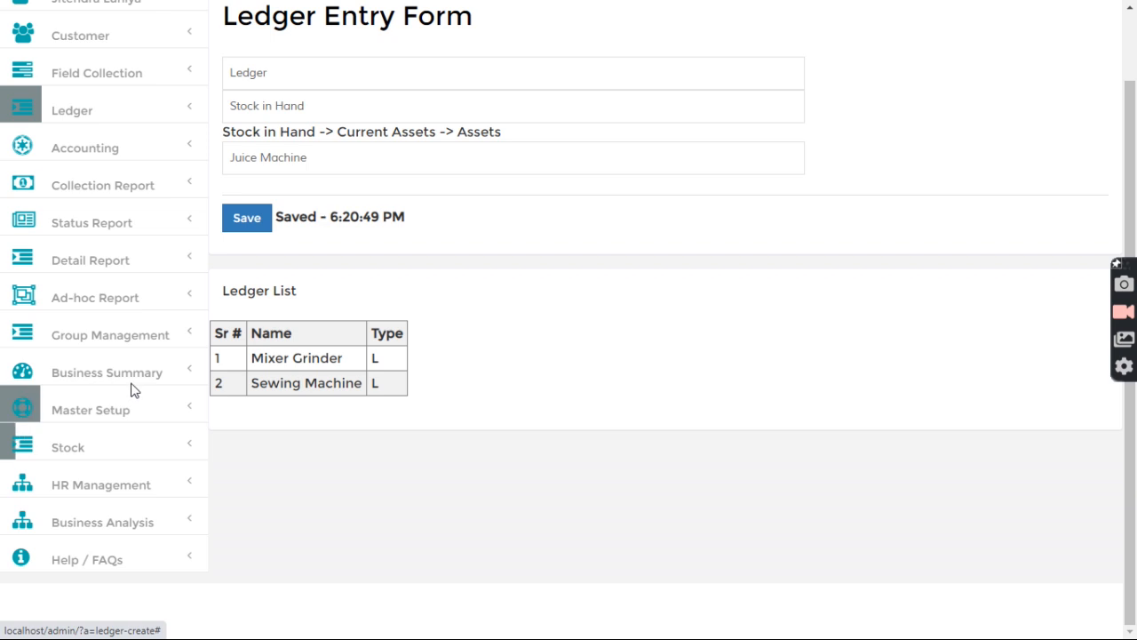
Step: In Branch Hierarchy, add a 'Mulund' branch under Mumbai
{"action": "left_click", "coordinate": [104, 418]}
{"action": "scroll", "coordinate": [104, 417], "scroll_direction": "down", "scroll_amount": 2}
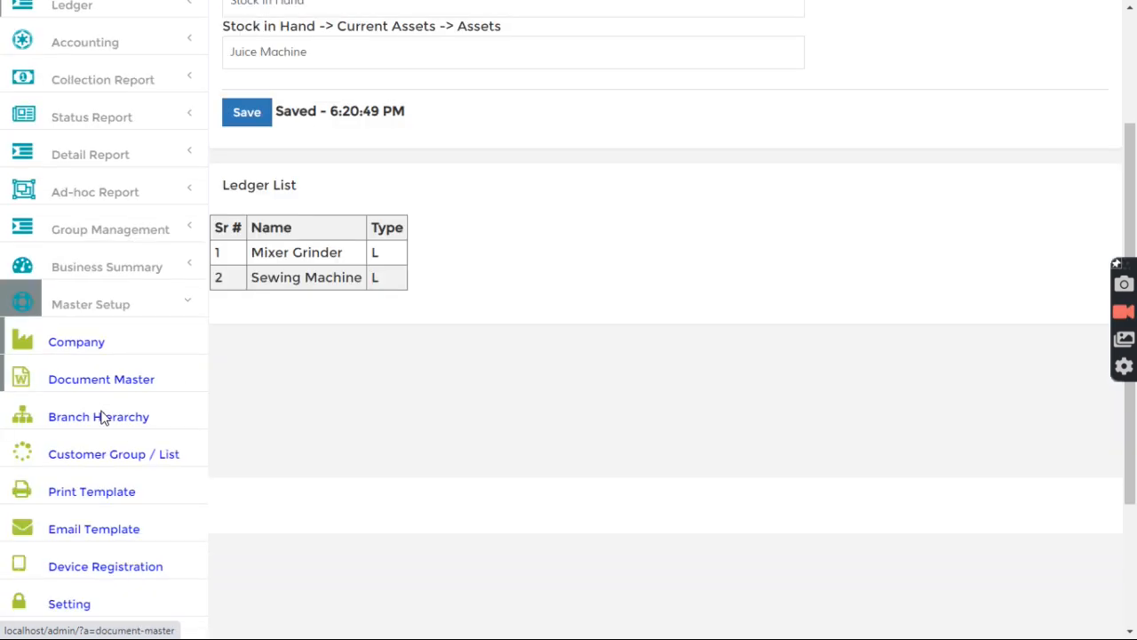
{"action": "left_click", "coordinate": [94, 359]}
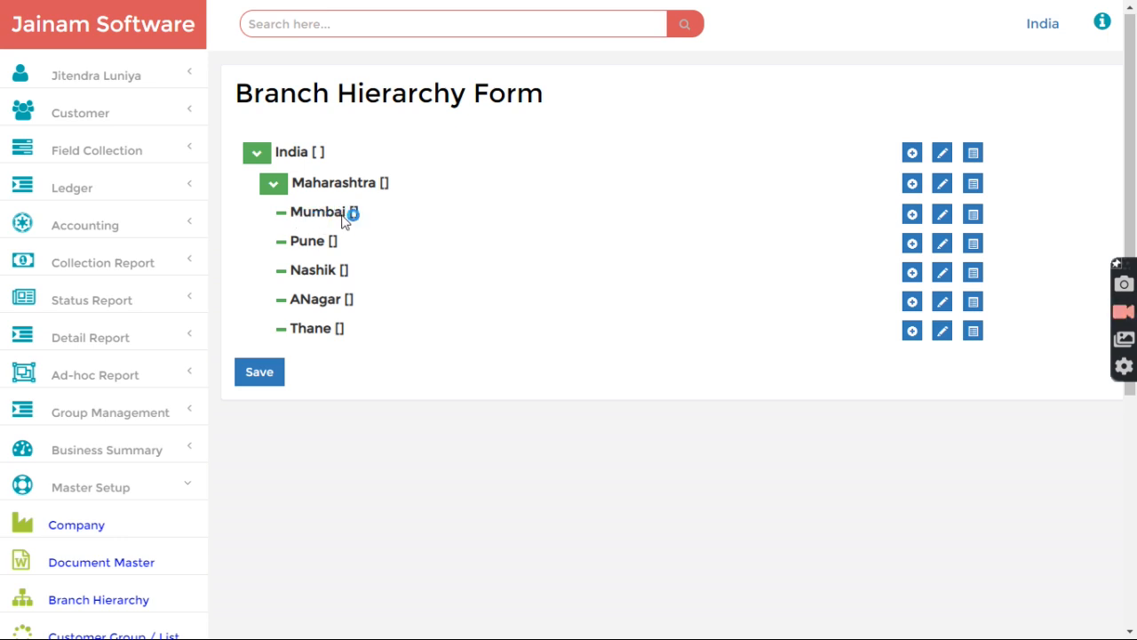
{"action": "left_click", "coordinate": [911, 215]}
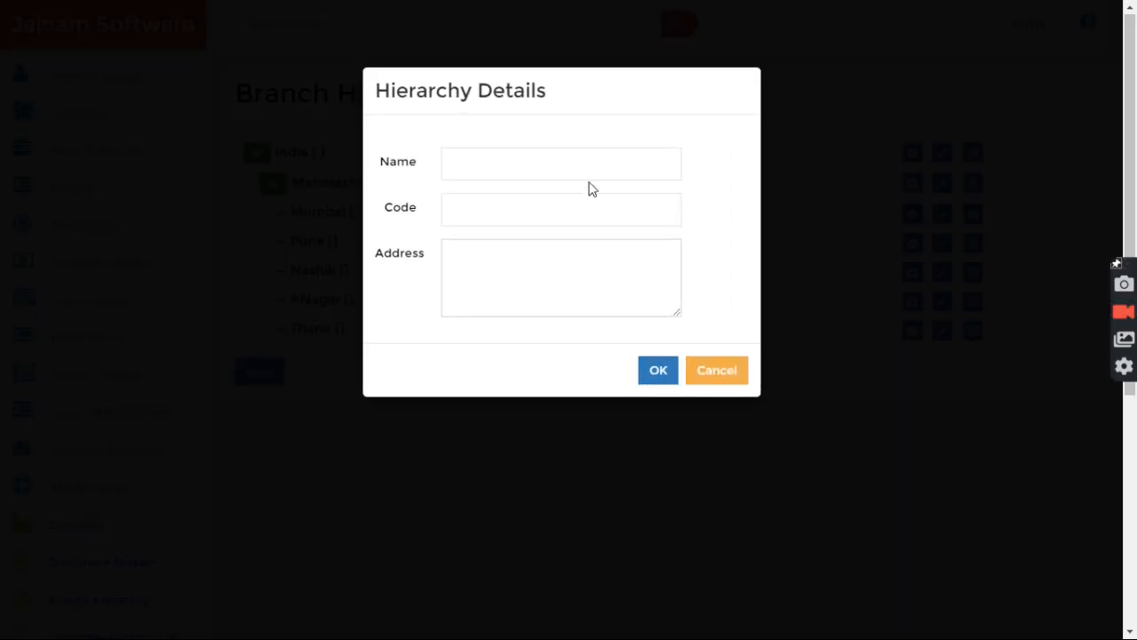
{"action": "left_click", "coordinate": [569, 171]}
{"action": "type", "text": "Mulund"}
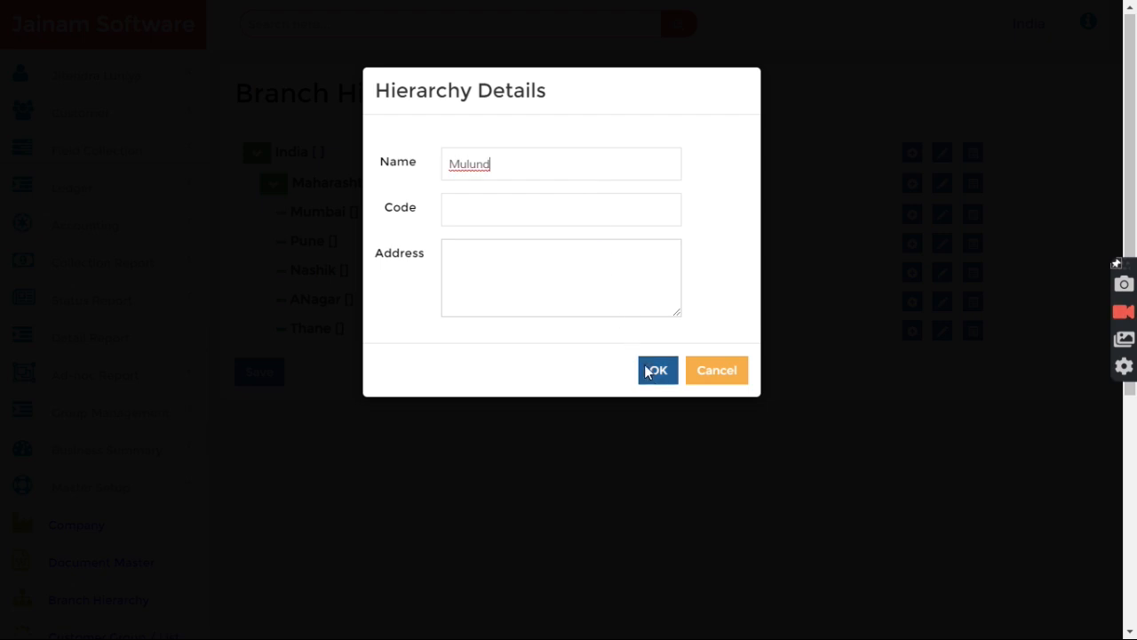
{"action": "left_click", "coordinate": [659, 369]}
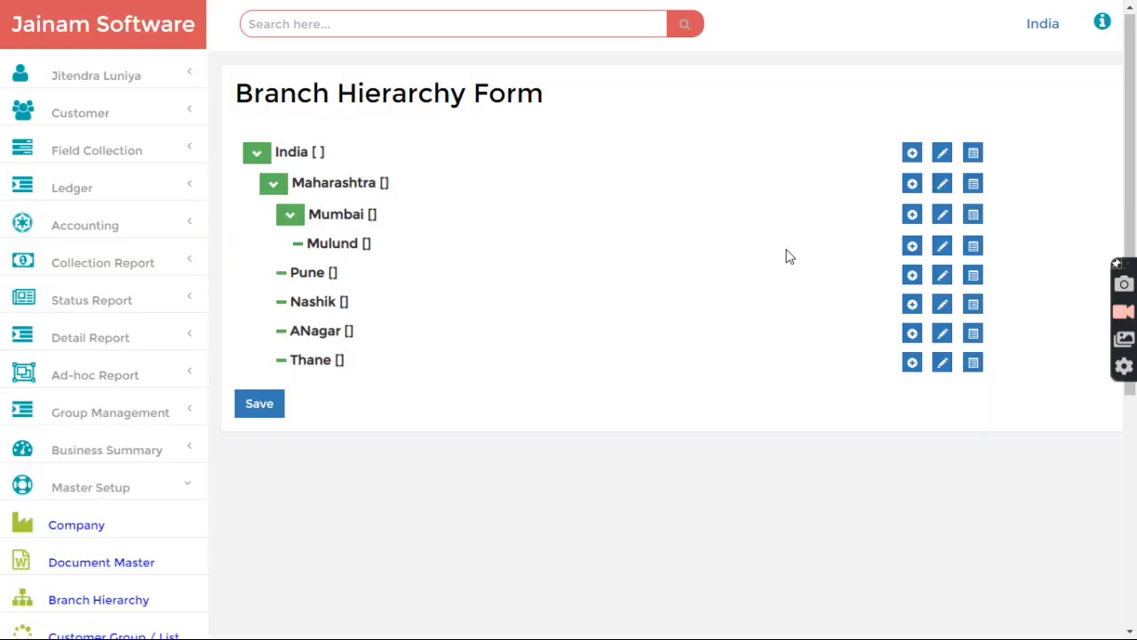
Step: Add sub-branches 'Mulund G1' and 'Mulund G2' under Mulund
{"action": "left_click", "coordinate": [911, 247]}
{"action": "left_click", "coordinate": [497, 177]}
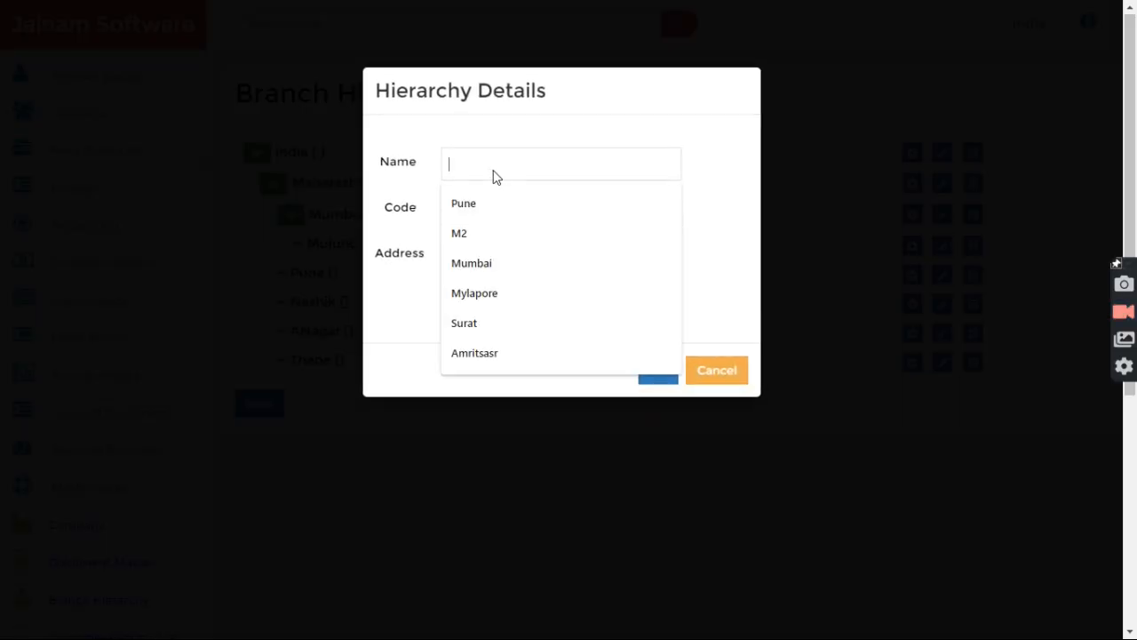
{"action": "type", "text": "Mulund G1"}
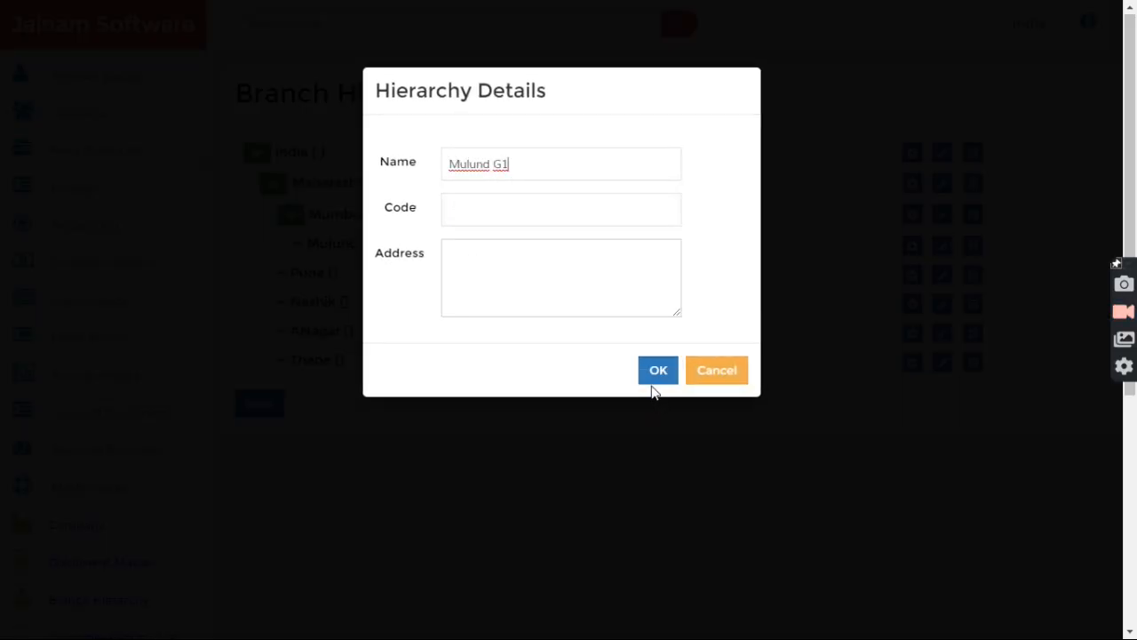
{"action": "left_click", "coordinate": [657, 371]}
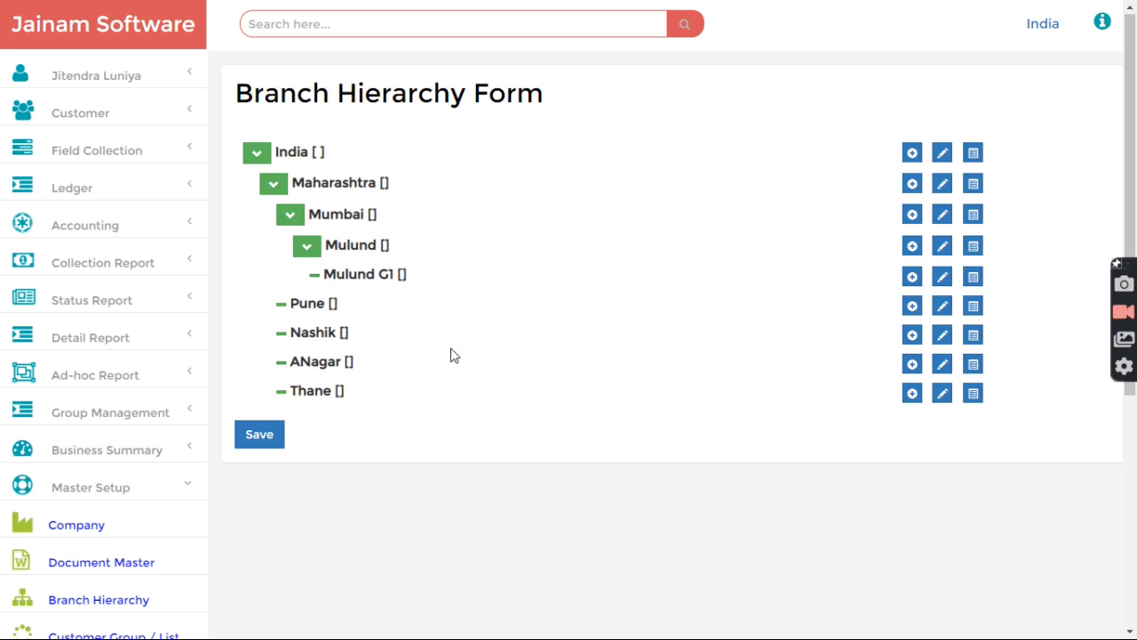
{"action": "left_click", "coordinate": [912, 246]}
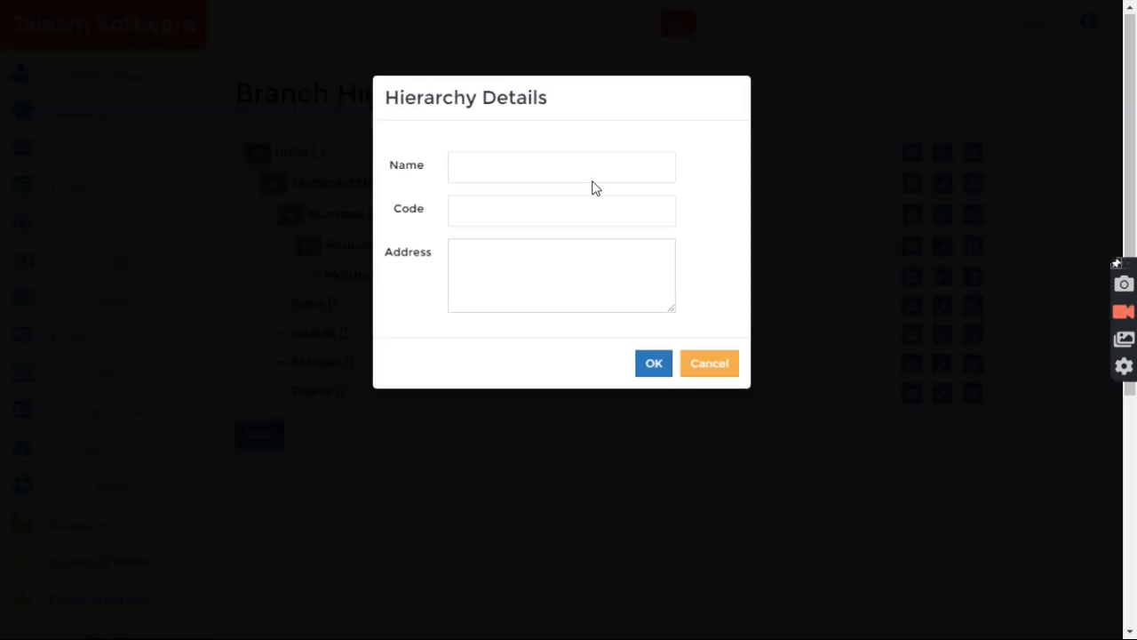
{"action": "left_click", "coordinate": [551, 174]}
{"action": "type", "text": "Mulu"}
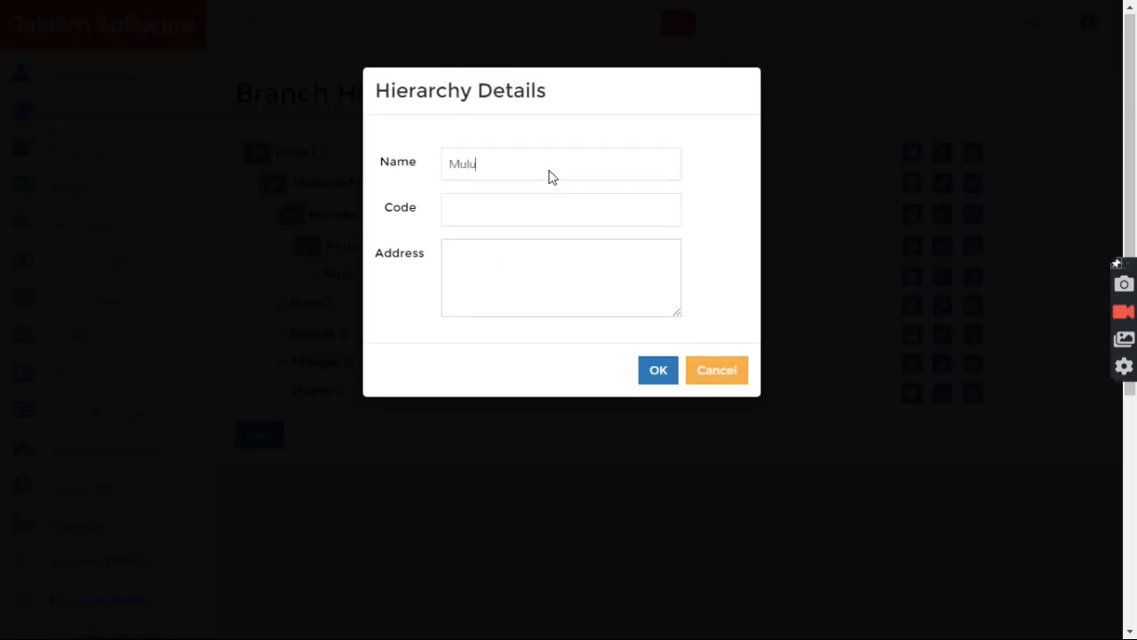
{"action": "type", "text": "nd G2"}
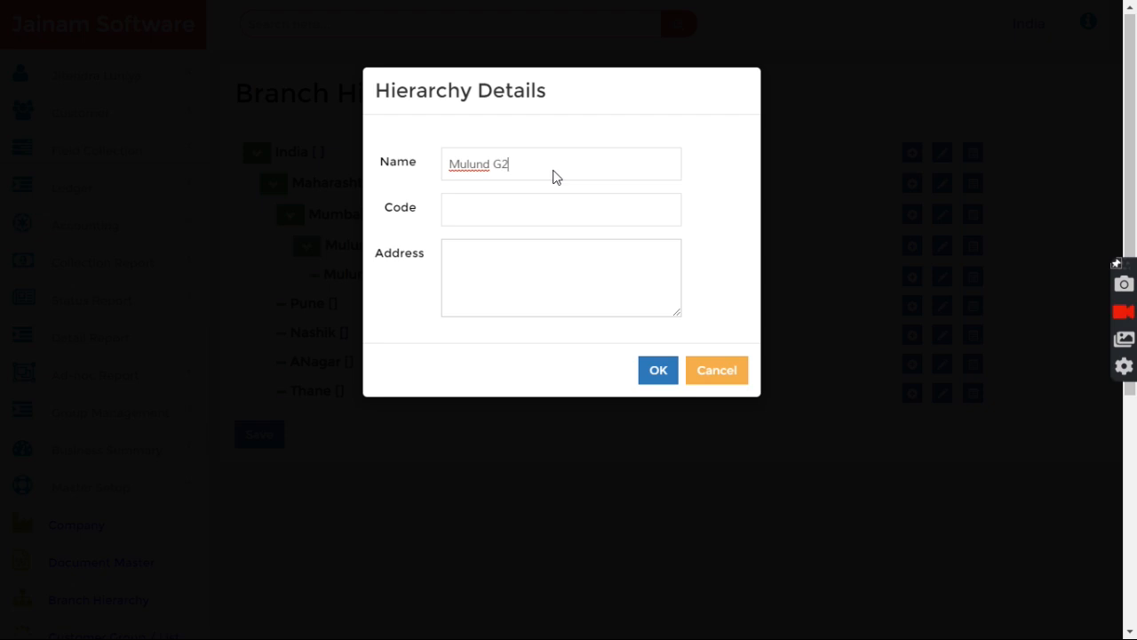
{"action": "left_click", "coordinate": [657, 371]}
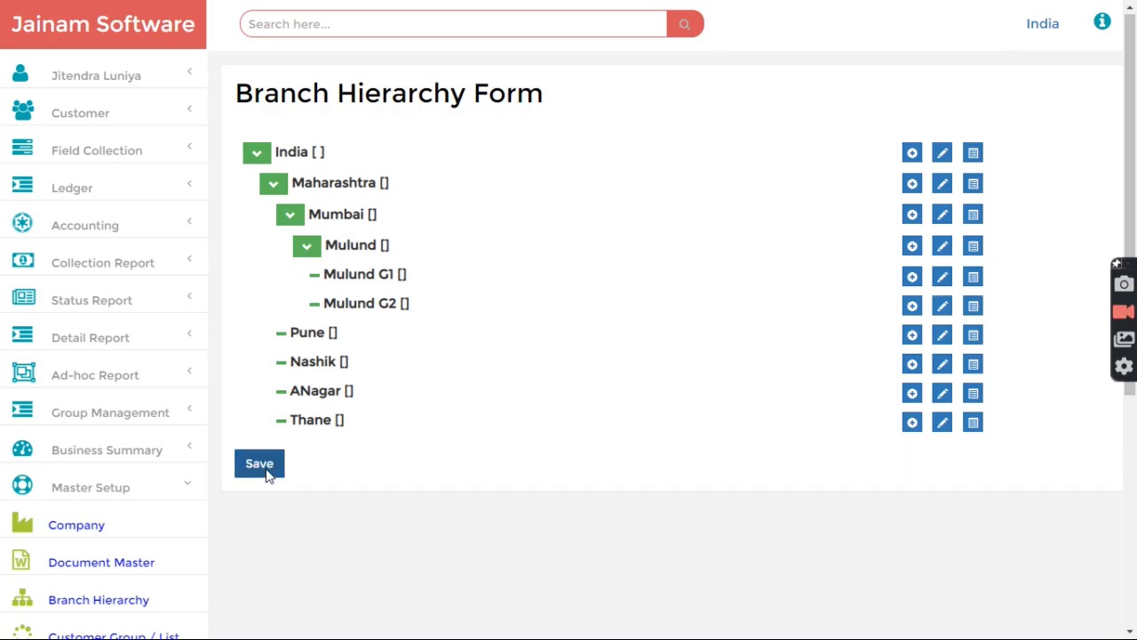
{"action": "left_click", "coordinate": [336, 30]}
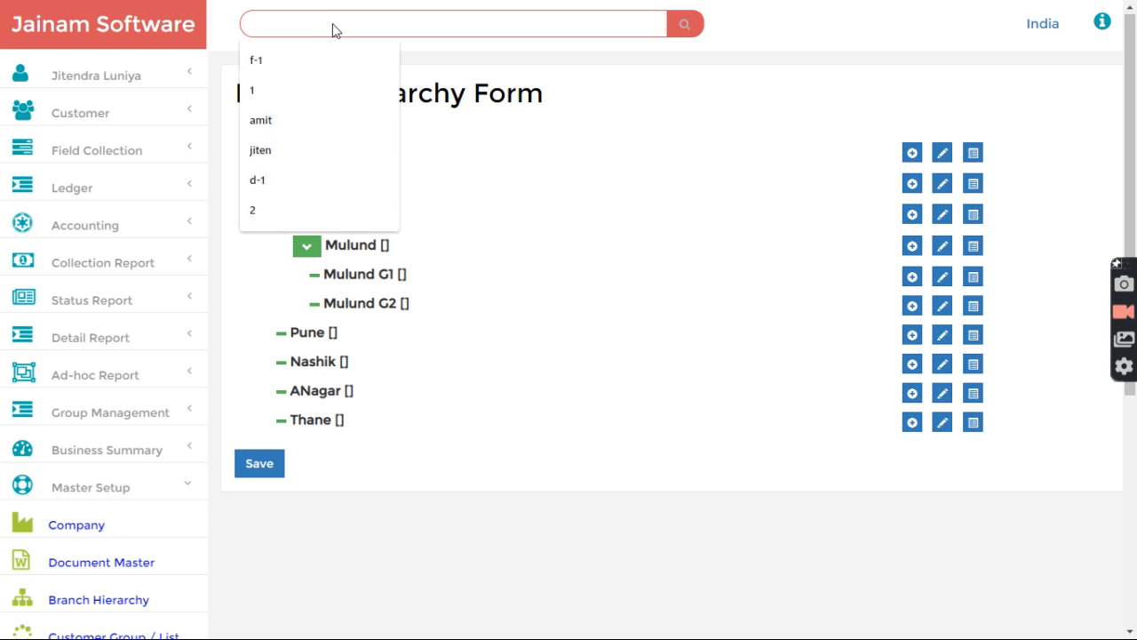
Step: Look up customer file F-1 and assign it to group Mulund G1
{"action": "left_click", "coordinate": [98, 113]}
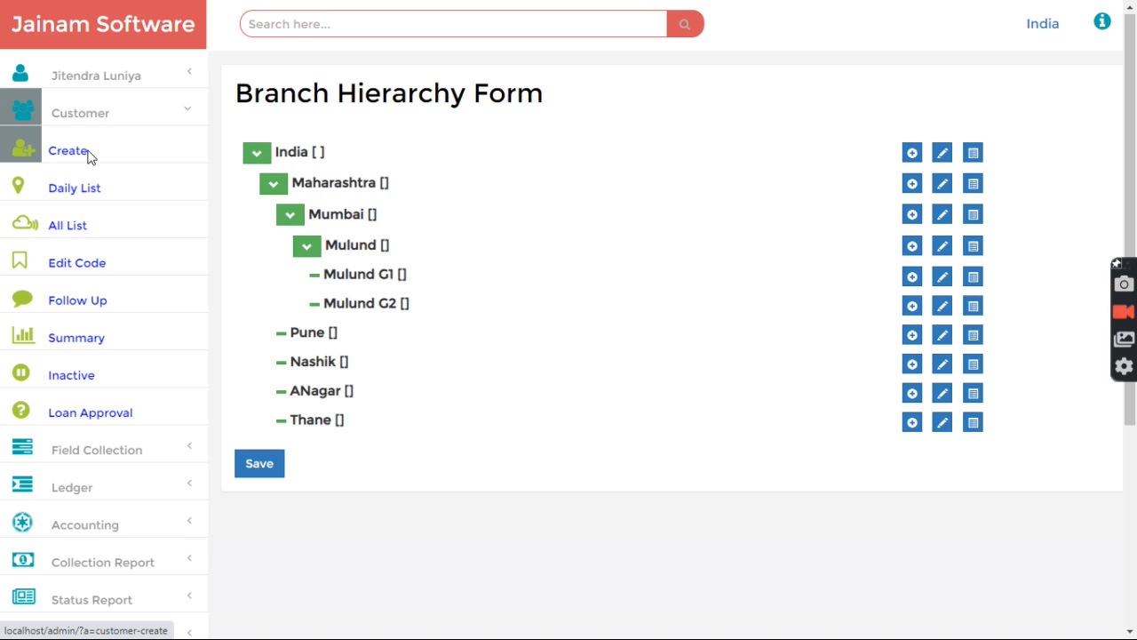
{"action": "left_click", "coordinate": [84, 118]}
{"action": "left_click", "coordinate": [335, 34]}
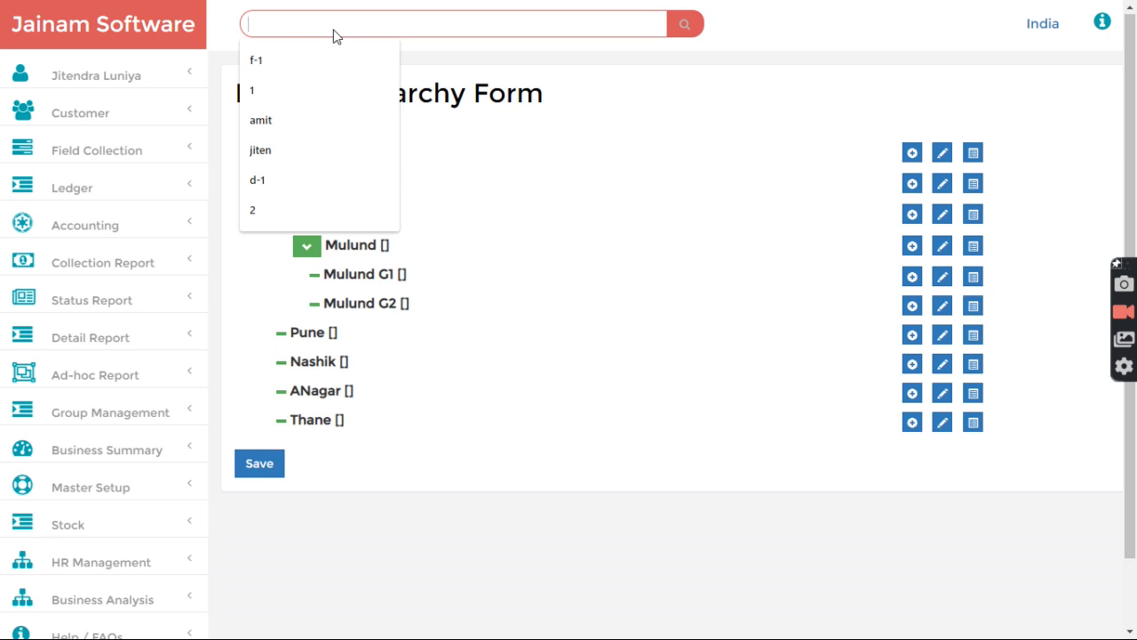
{"action": "type", "text": "f-1"}
{"action": "key", "text": "Return"}
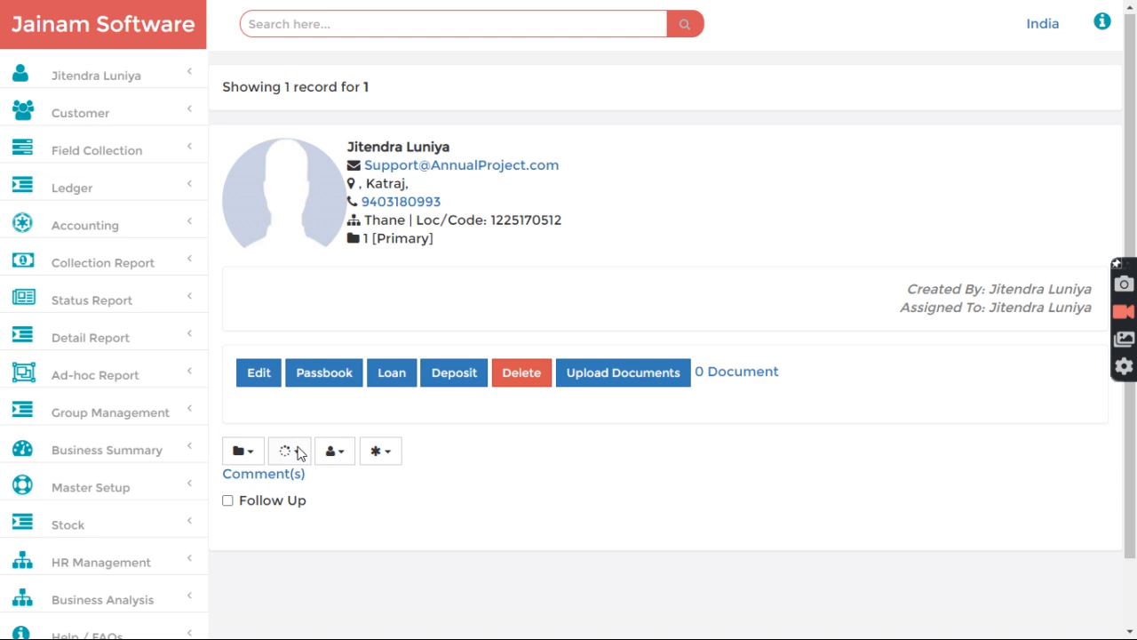
{"action": "scroll", "coordinate": [313, 457], "scroll_direction": "down", "scroll_amount": 2}
{"action": "left_click", "coordinate": [295, 375]}
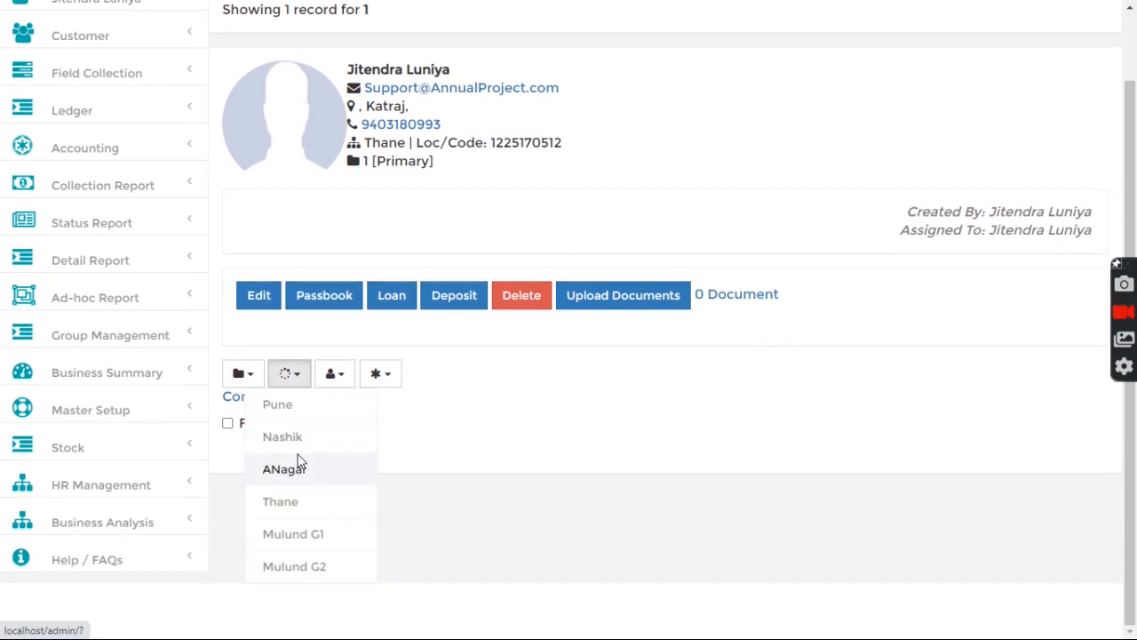
{"action": "left_click", "coordinate": [304, 540]}
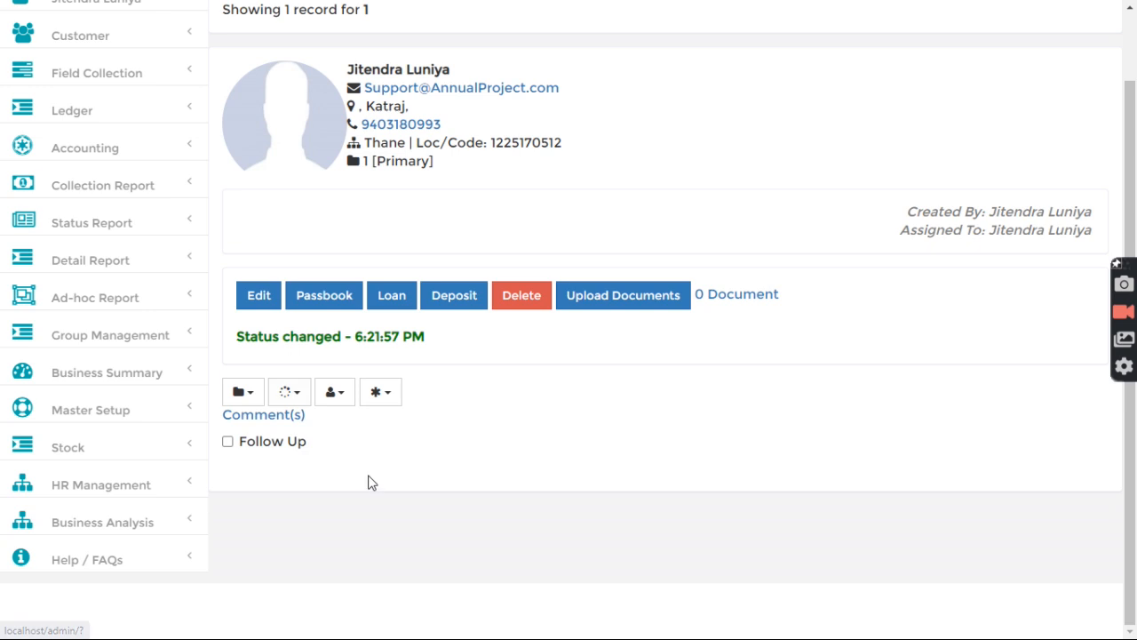
{"action": "scroll", "coordinate": [368, 480], "scroll_direction": "up", "scroll_amount": 2}
Step: Assign customer files F-2 and F-3 to group Mulund G1
{"action": "left_click", "coordinate": [336, 32]}
{"action": "type", "text": "f-2"}
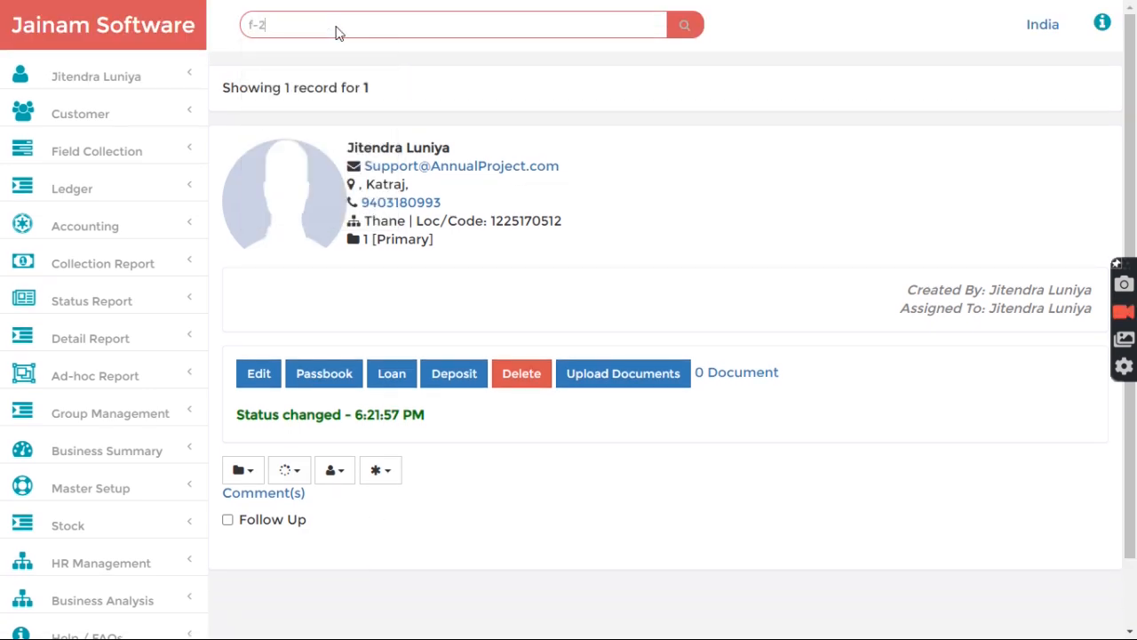
{"action": "key", "text": "Return"}
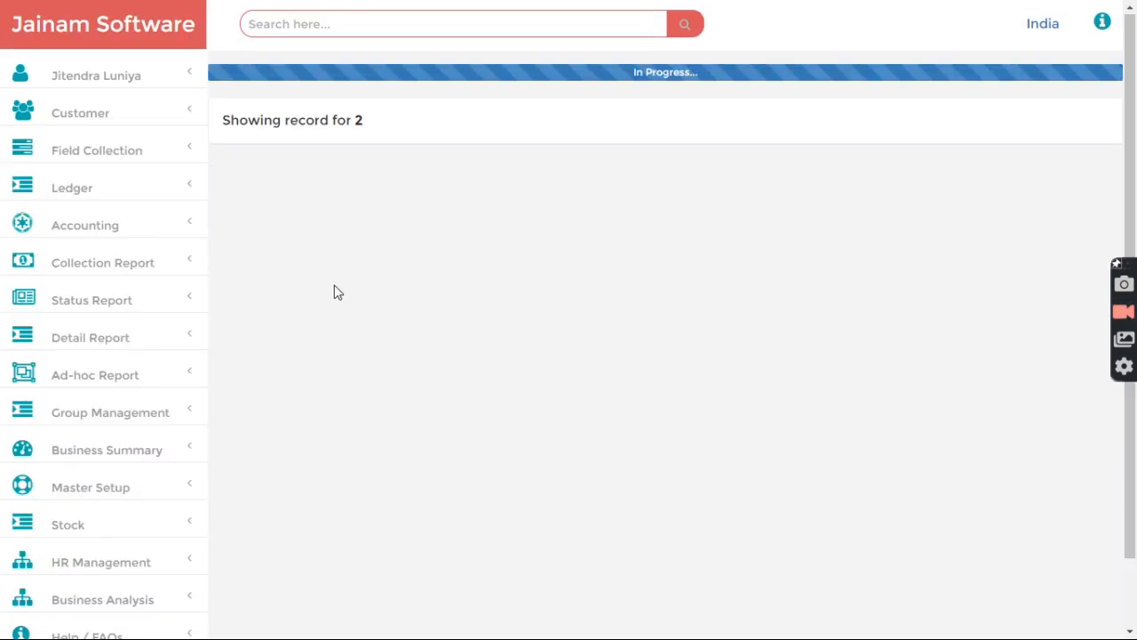
{"action": "left_click", "coordinate": [286, 452]}
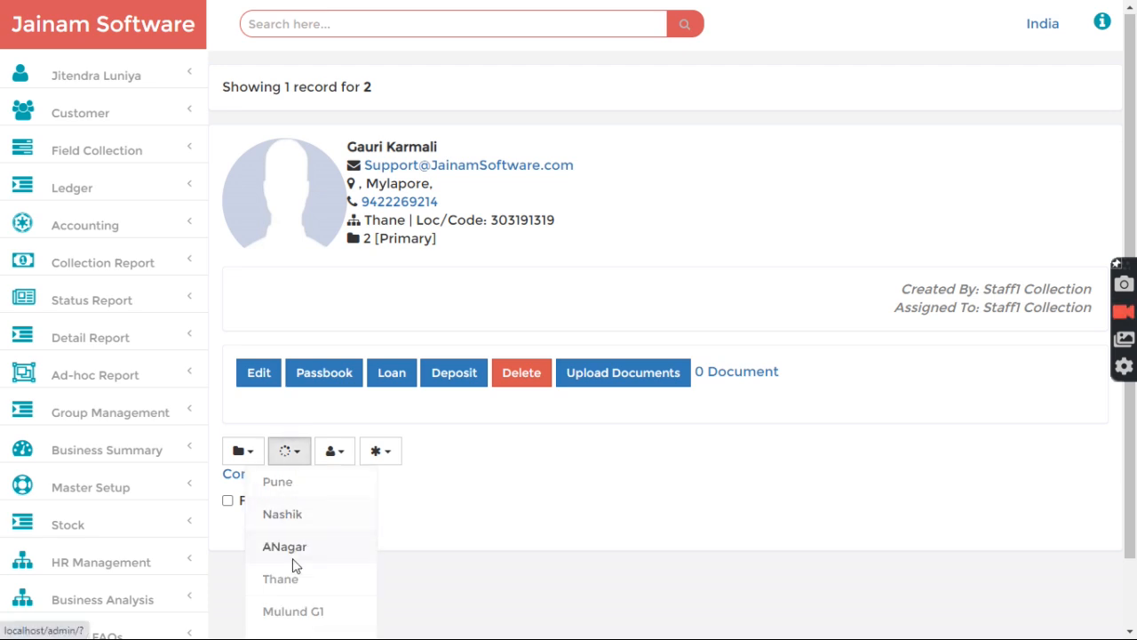
{"action": "left_click", "coordinate": [305, 609]}
{"action": "left_click", "coordinate": [310, 27]}
{"action": "type", "text": "f-3"}
{"action": "key", "text": "Return"}
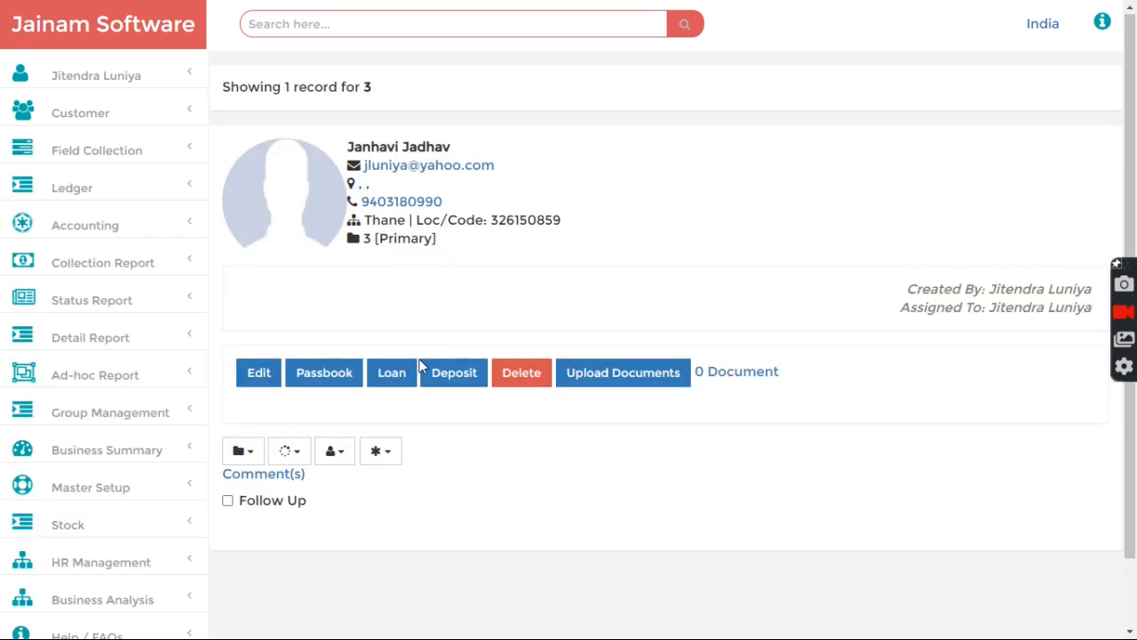
{"action": "scroll", "coordinate": [289, 366], "scroll_direction": "down", "scroll_amount": 1}
{"action": "left_click", "coordinate": [289, 366]}
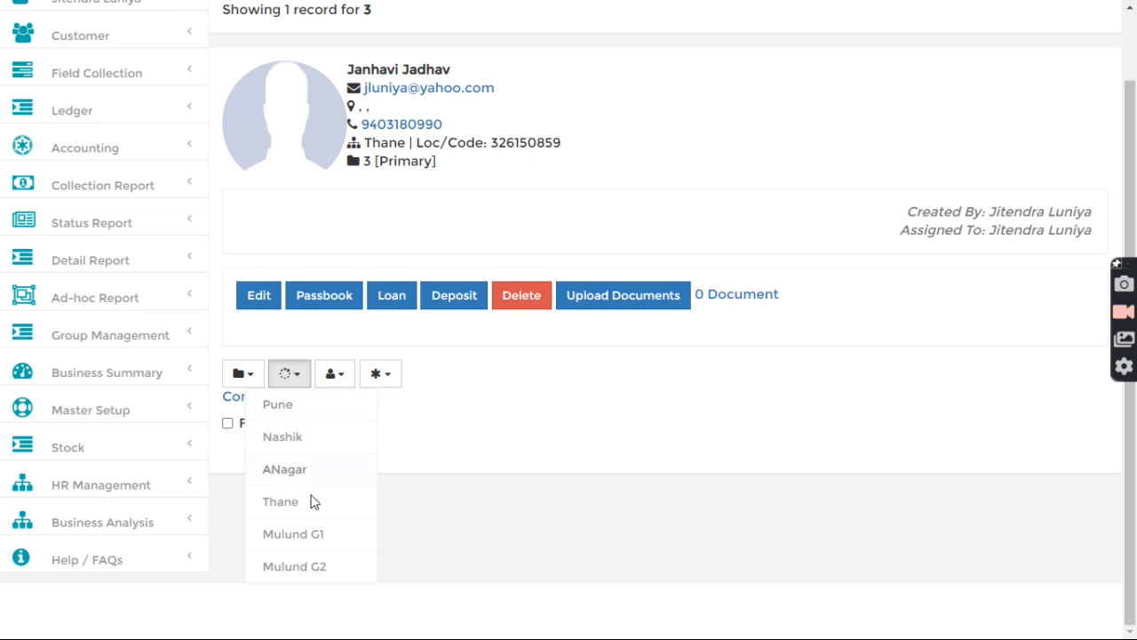
{"action": "left_click", "coordinate": [307, 533]}
{"action": "scroll", "coordinate": [399, 417], "scroll_direction": "up", "scroll_amount": 1}
Step: Assign customer files F-4 and F-5 to group Mulund G2
{"action": "left_click", "coordinate": [330, 35]}
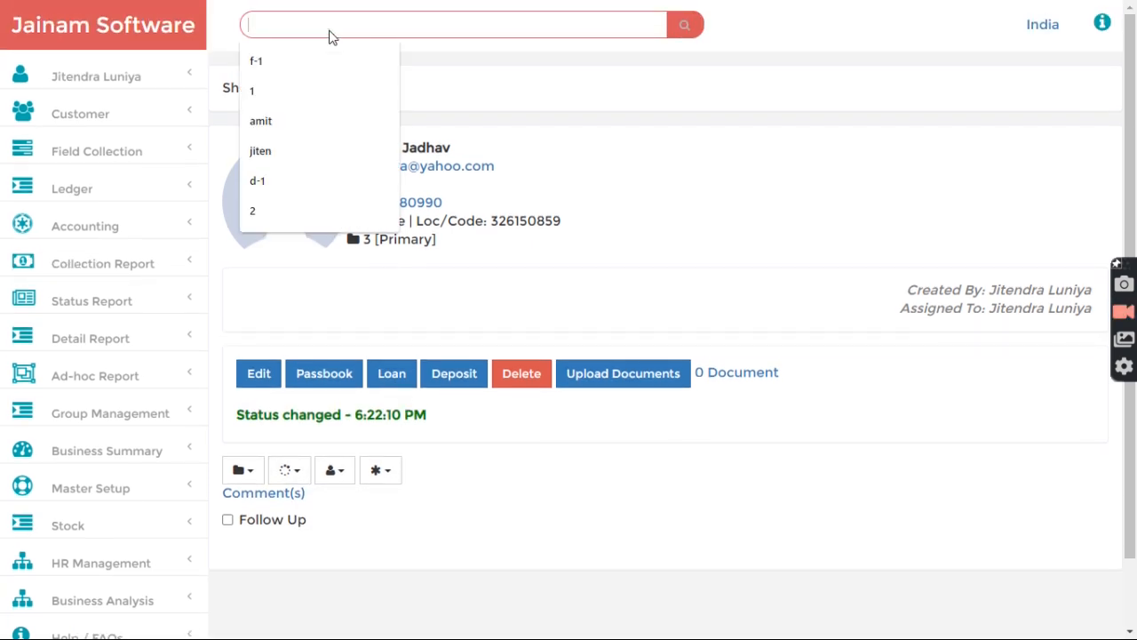
{"action": "type", "text": "f-4"}
{"action": "key", "text": "Return"}
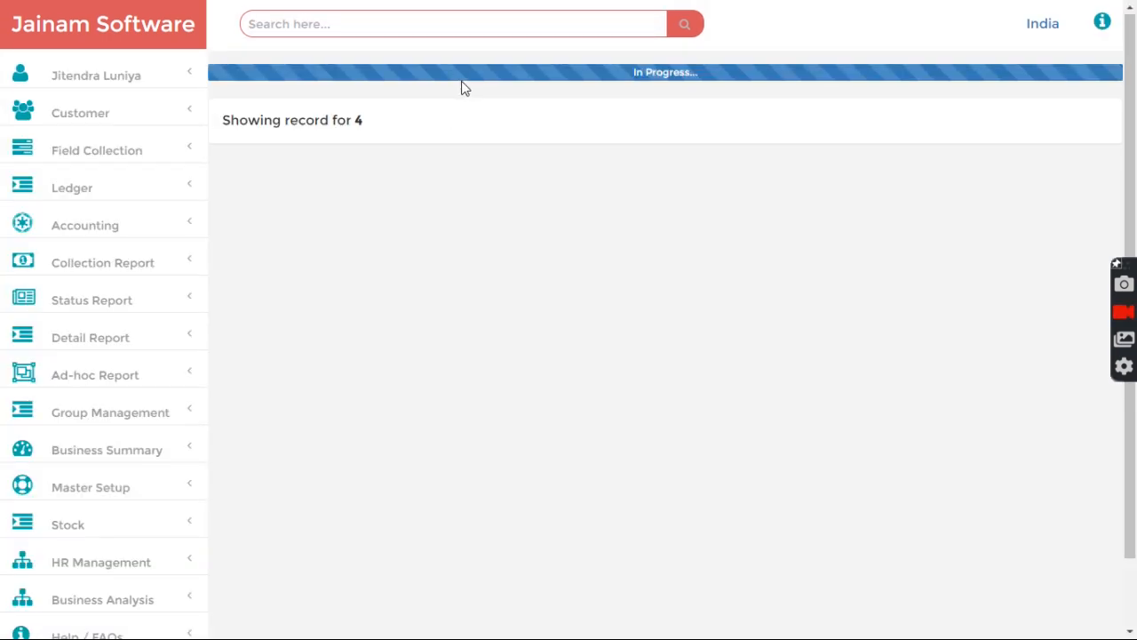
{"action": "left_click", "coordinate": [295, 457]}
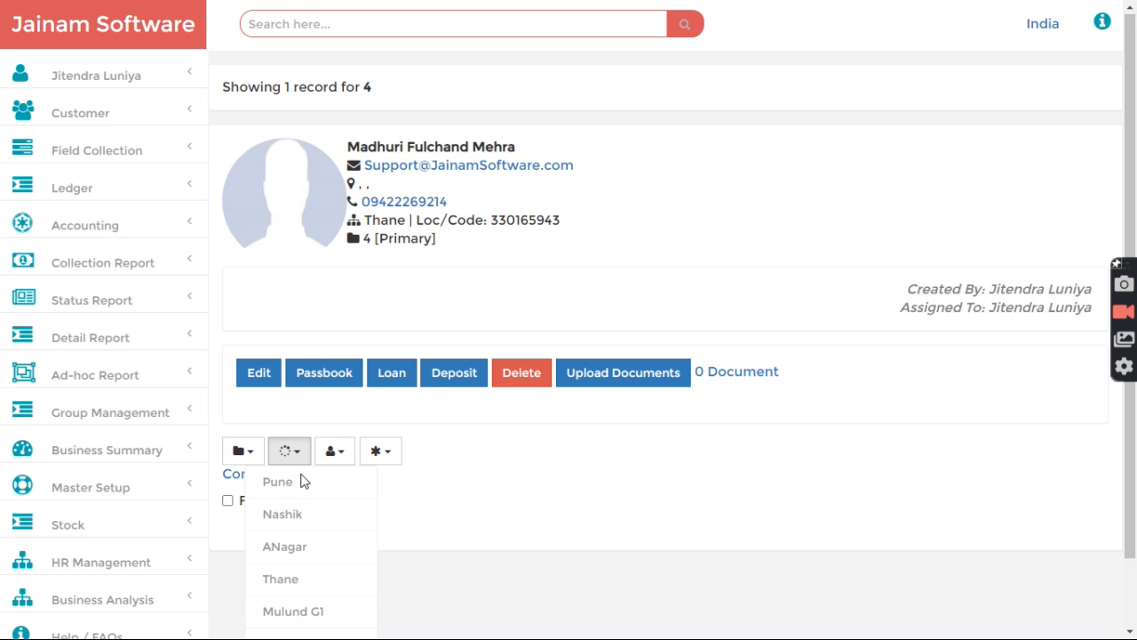
{"action": "scroll", "coordinate": [300, 497], "scroll_direction": "down", "scroll_amount": 1}
{"action": "left_click", "coordinate": [300, 582]}
{"action": "scroll", "coordinate": [399, 287], "scroll_direction": "up", "scroll_amount": 1}
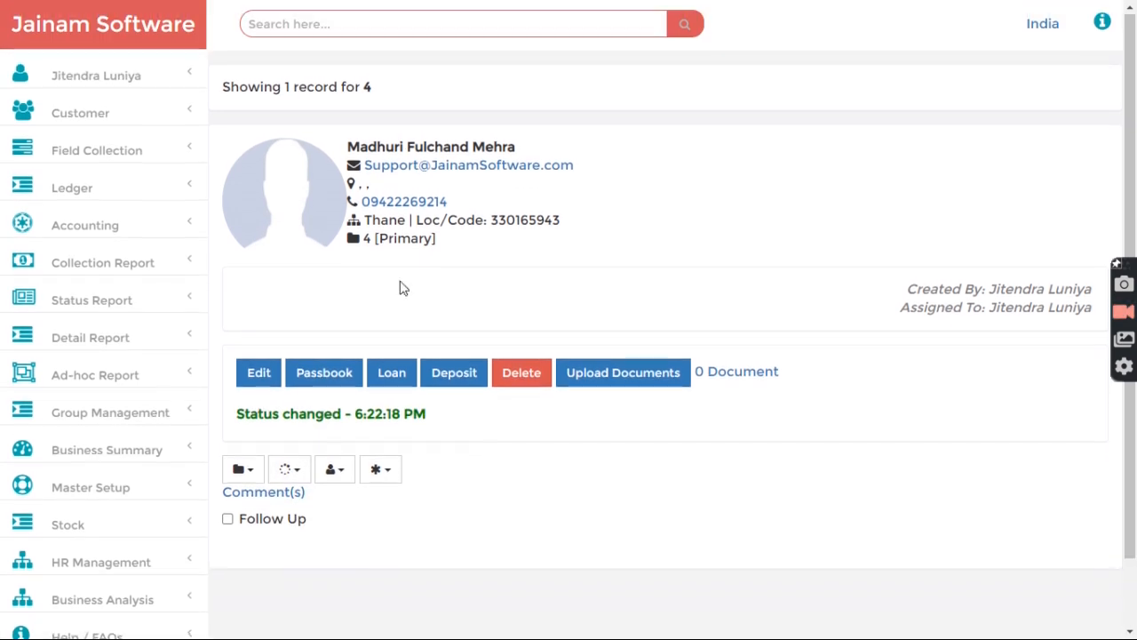
{"action": "left_click", "coordinate": [385, 34]}
{"action": "type", "text": "f-5"}
{"action": "key", "text": "Return"}
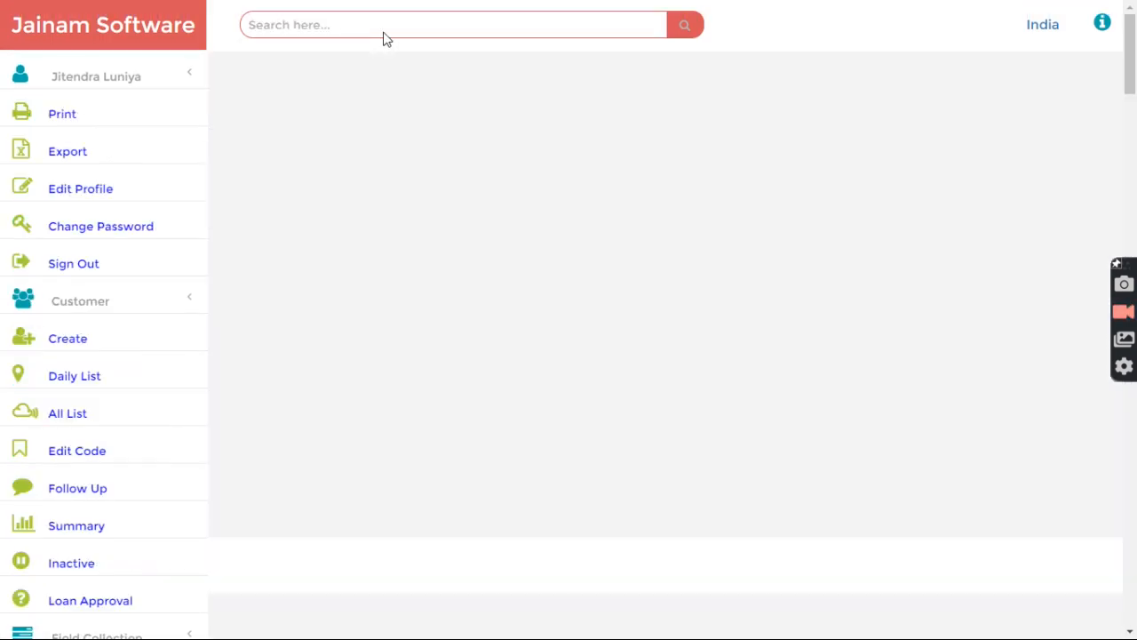
{"action": "scroll", "coordinate": [388, 311], "scroll_direction": "down", "scroll_amount": 1}
{"action": "left_click", "coordinate": [292, 377]}
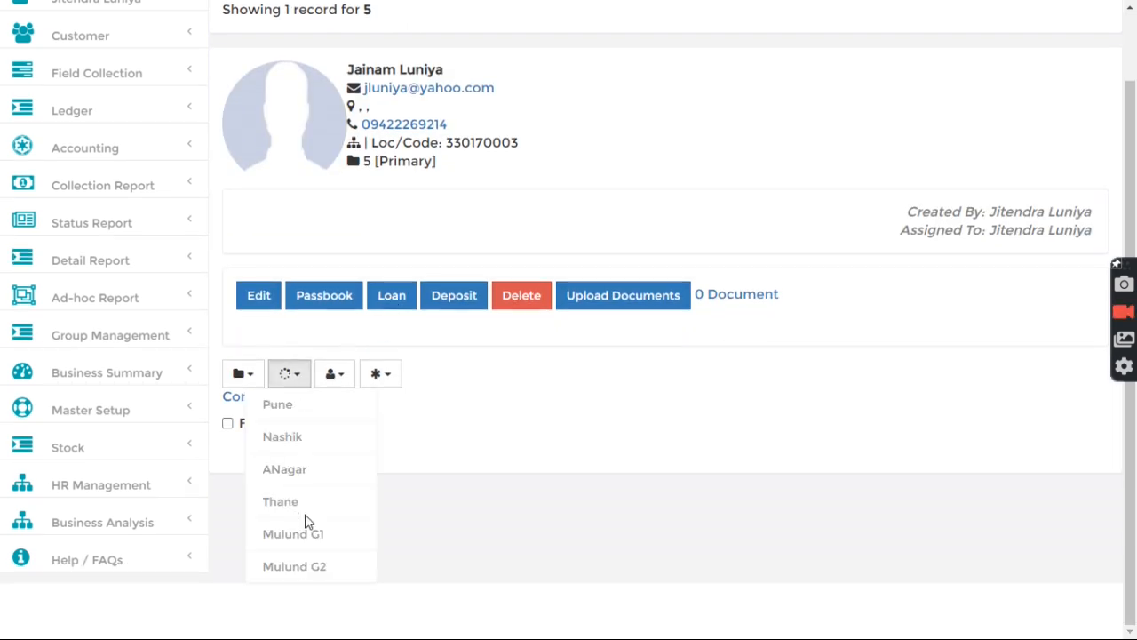
{"action": "left_click", "coordinate": [315, 574]}
{"action": "scroll", "coordinate": [480, 200], "scroll_direction": "up", "scroll_amount": 1}
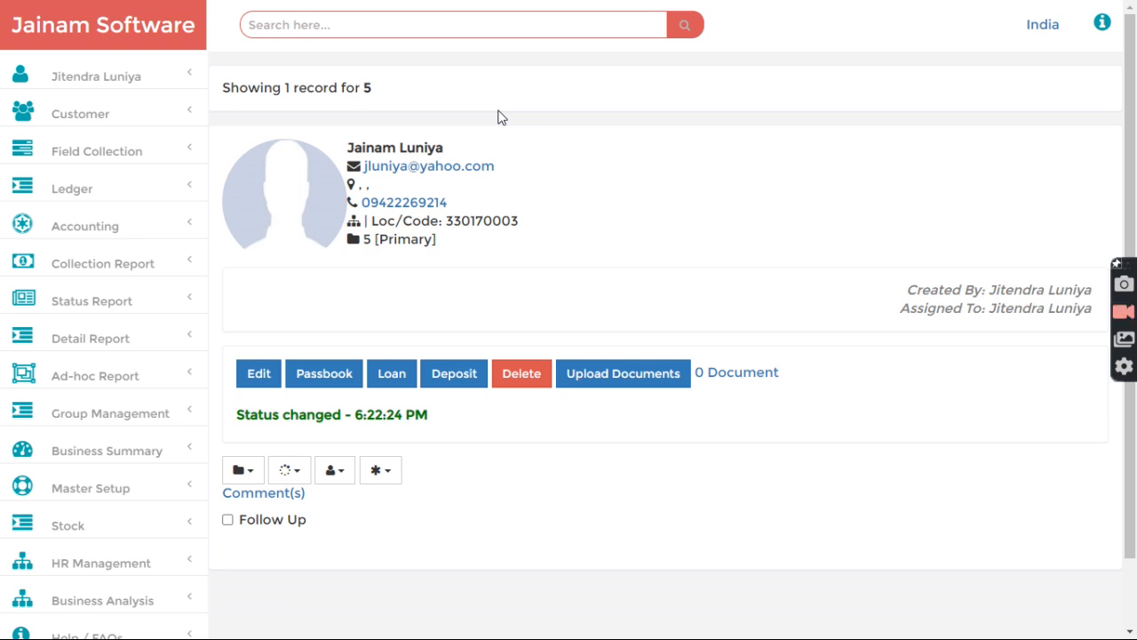
{"action": "scroll", "coordinate": [148, 360], "scroll_direction": "down", "scroll_amount": 1}
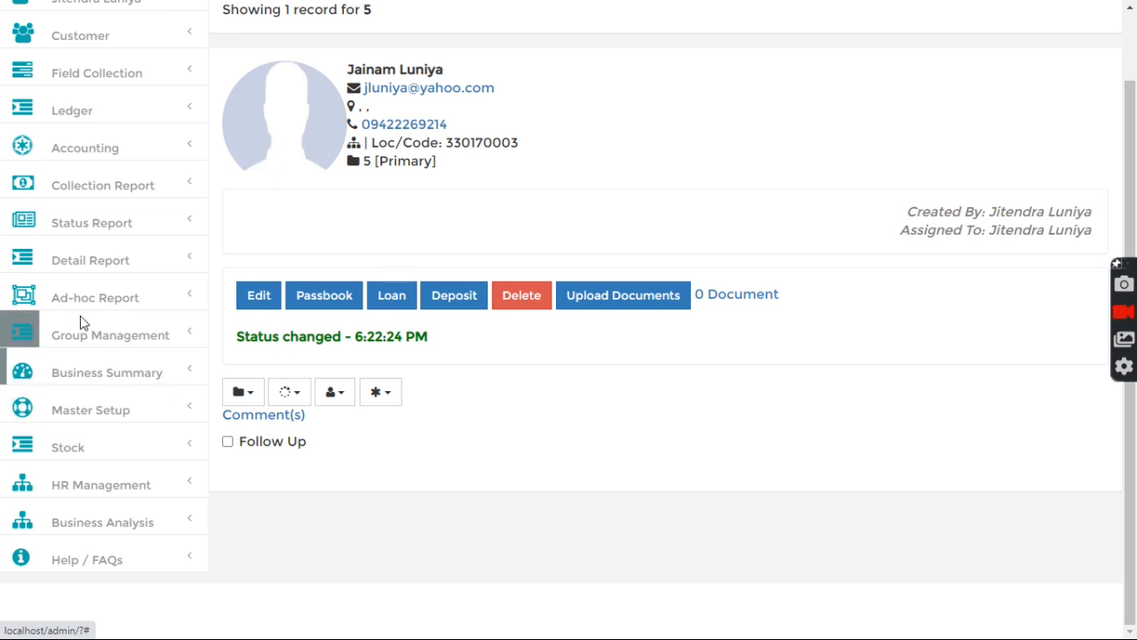
{"action": "left_click", "coordinate": [79, 410]}
Step: Open Customer Group / List and check Mulund G1 totals 3 customers and Mulund G2 totals 2
{"action": "scroll", "coordinate": [75, 425], "scroll_direction": "down", "scroll_amount": 3}
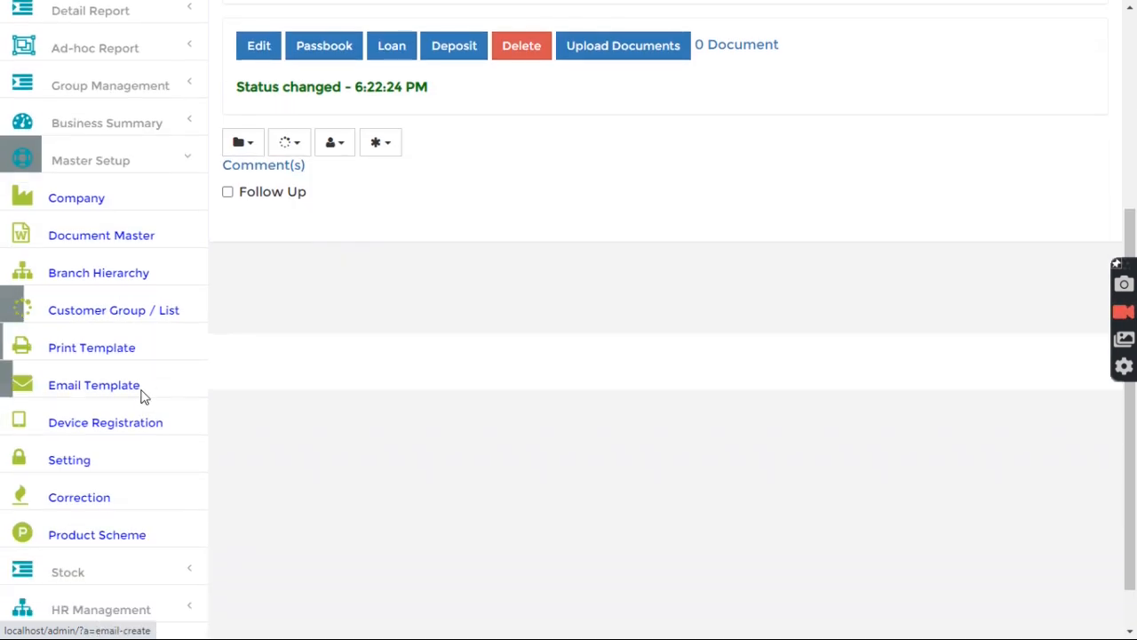
{"action": "left_click", "coordinate": [93, 322]}
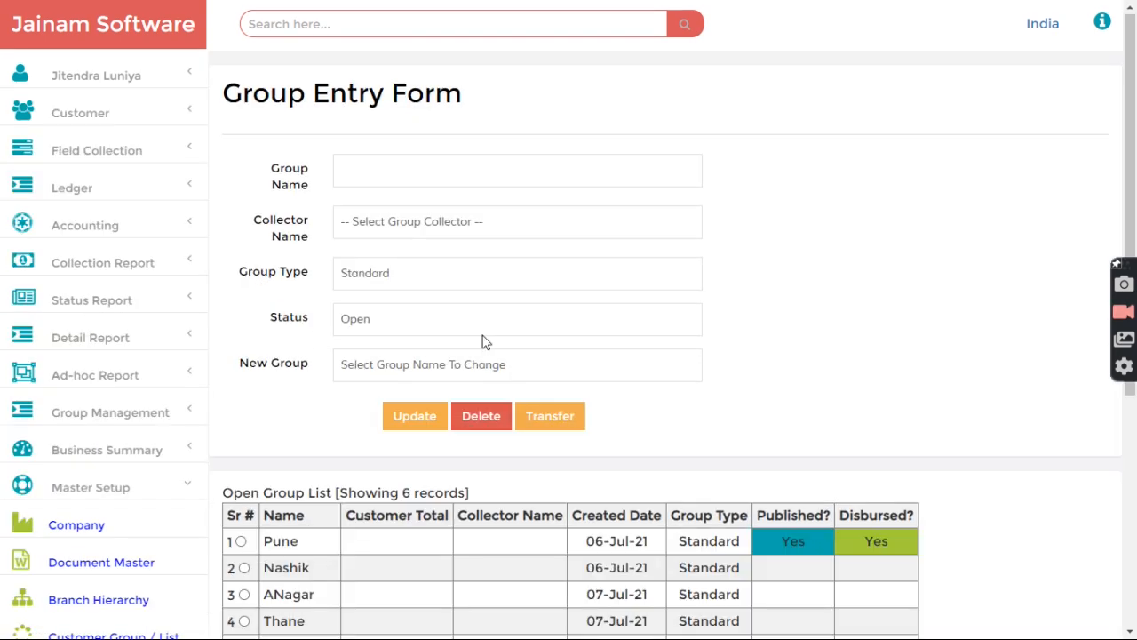
{"action": "scroll", "coordinate": [482, 342], "scroll_direction": "down", "scroll_amount": 4}
{"action": "double_click", "coordinate": [397, 320]}
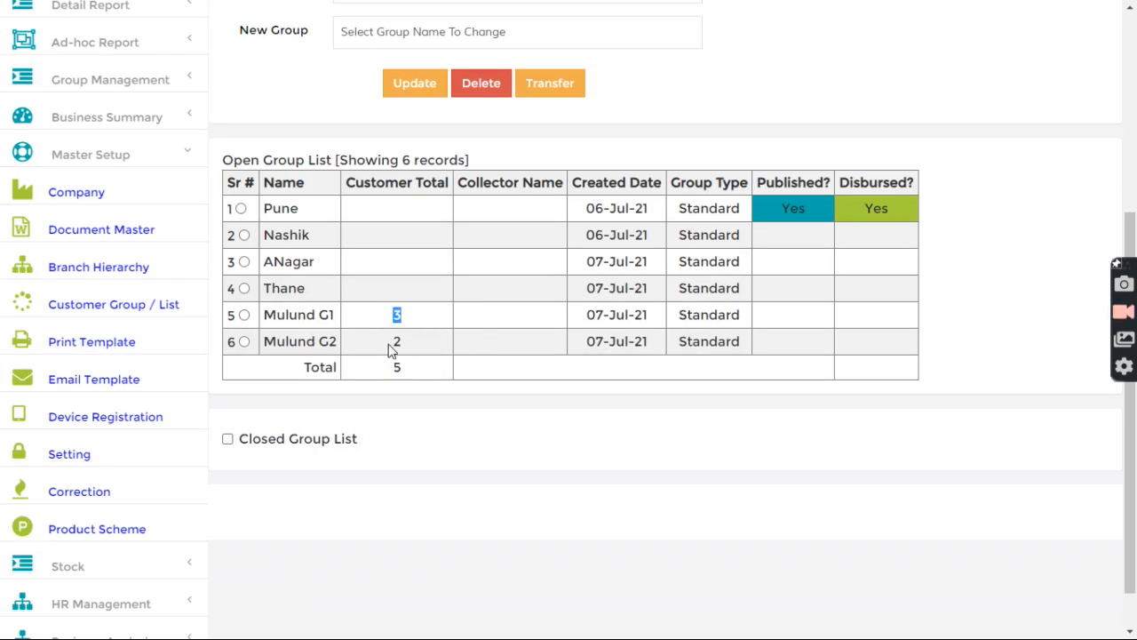
{"action": "left_click_drag", "start_coordinate": [306, 323], "coordinate": [373, 353]}
{"action": "left_click", "coordinate": [378, 354]}
Step: Review the Published? and Disbursed? columns of the open group list
{"action": "left_click_drag", "start_coordinate": [756, 183], "coordinate": [846, 184]}
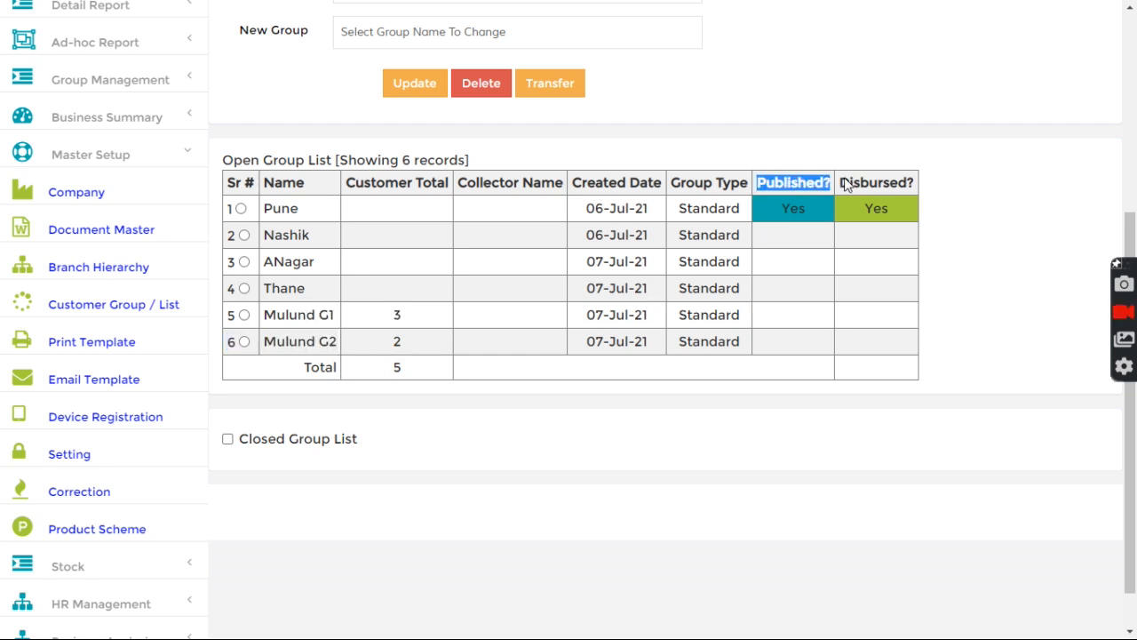
{"action": "left_click", "coordinate": [820, 204]}
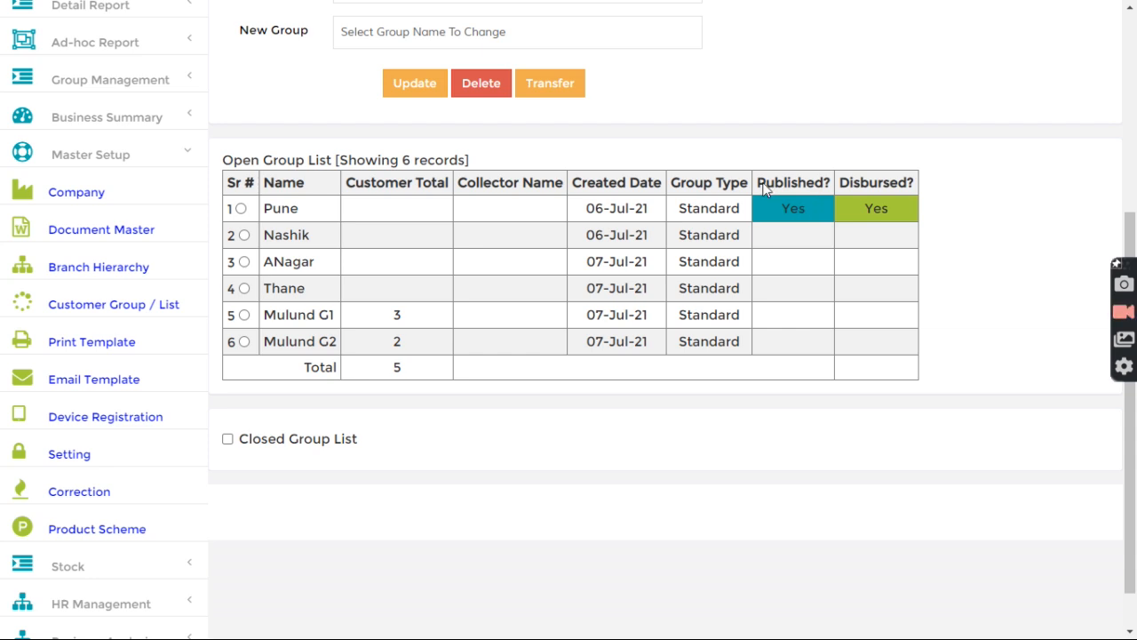
{"action": "left_click_drag", "start_coordinate": [757, 183], "coordinate": [837, 186]}
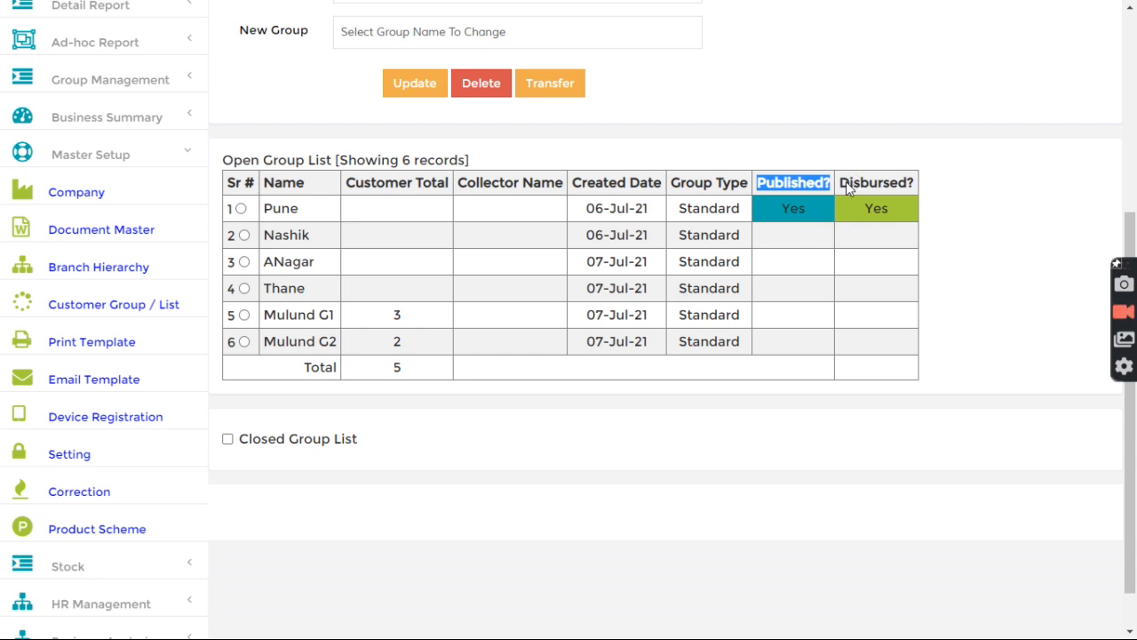
{"action": "left_click", "coordinate": [871, 188]}
{"action": "left_click_drag", "start_coordinate": [871, 188], "coordinate": [913, 188]}
{"action": "left_click", "coordinate": [838, 241]}
{"action": "left_click_drag", "start_coordinate": [264, 312], "coordinate": [356, 323]}
{"action": "scroll", "coordinate": [382, 324], "scroll_direction": "up", "scroll_amount": 5}
{"action": "left_click", "coordinate": [377, 34]}
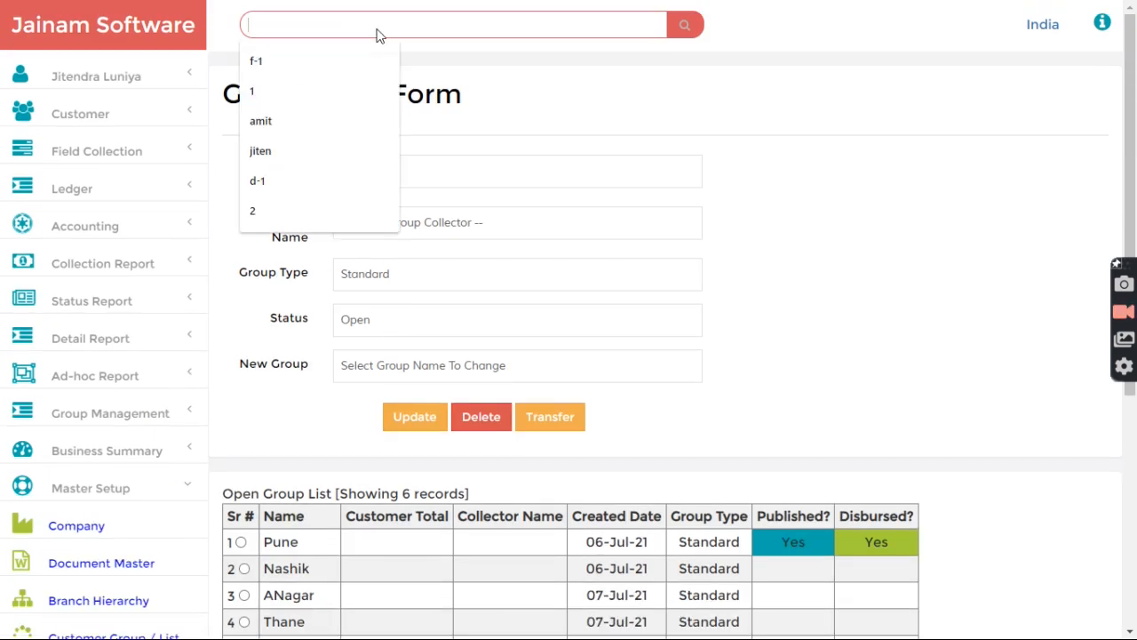
{"action": "type", "text": "g-mulu"}
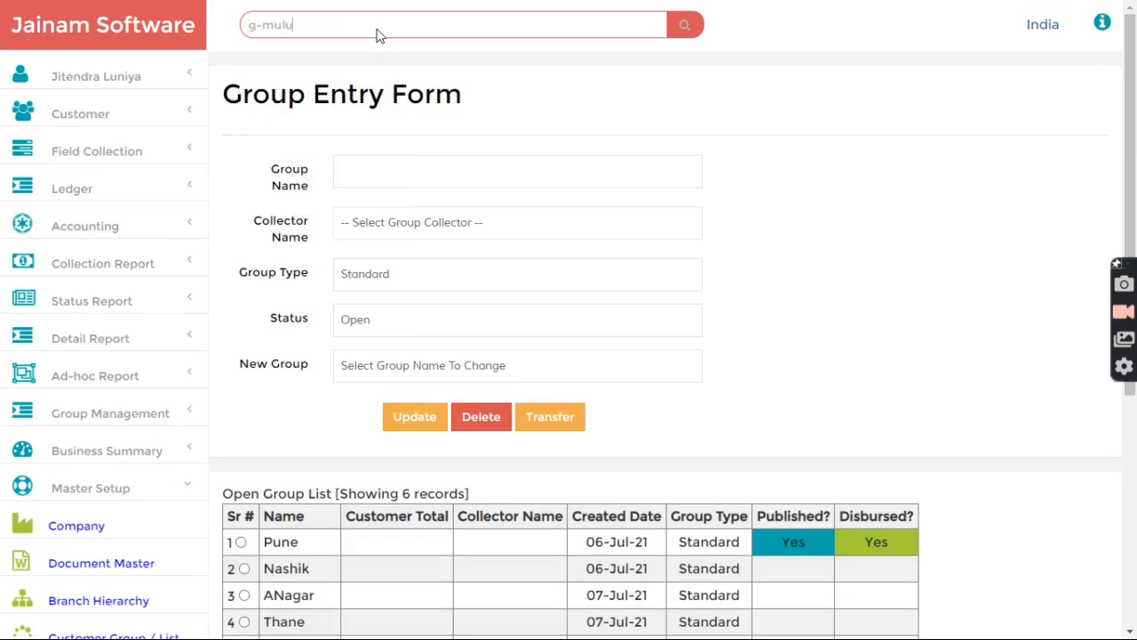
{"action": "type", "text": "nd"}
{"action": "key", "text": "Return"}
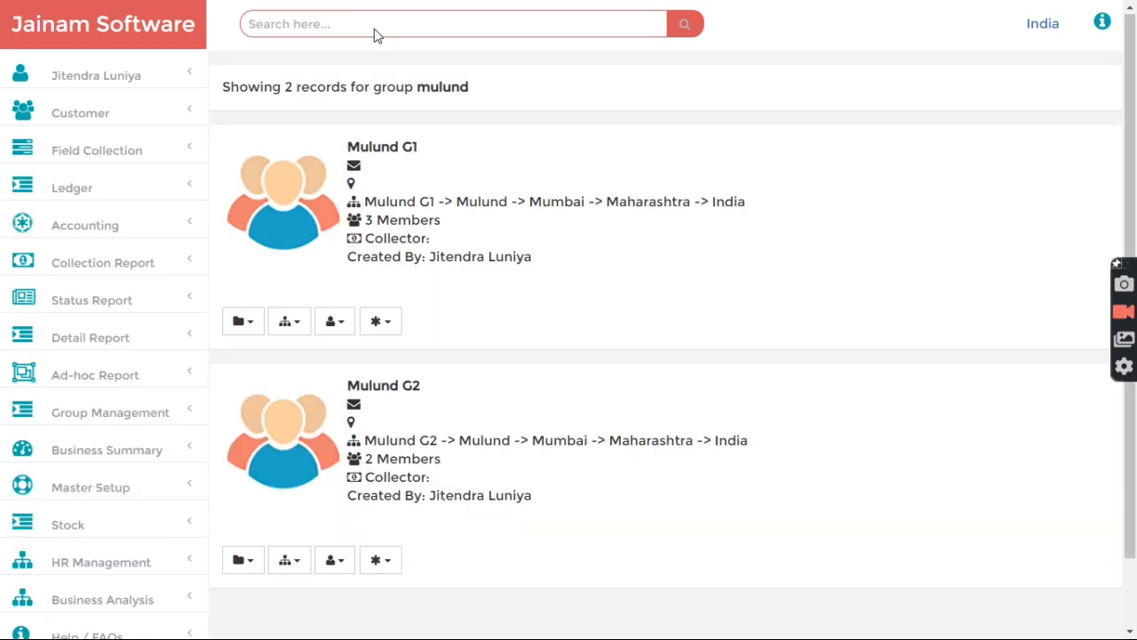
{"action": "mouse_move", "coordinate": [290, 25]}
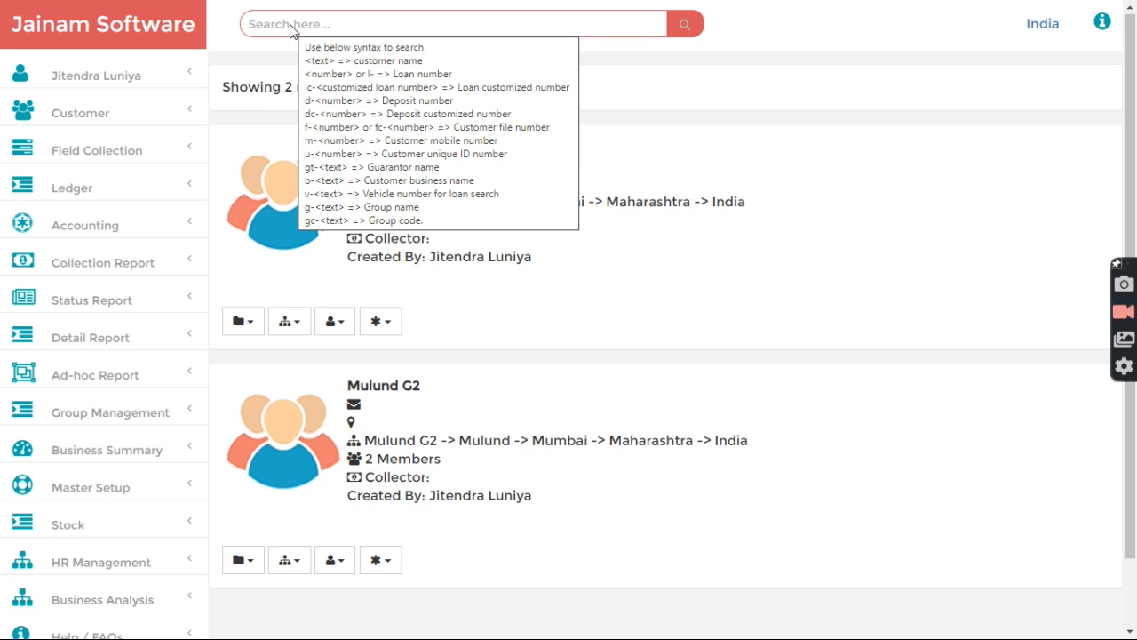
{"action": "left_click_drag", "start_coordinate": [346, 147], "coordinate": [454, 148]}
{"action": "left_click", "coordinate": [460, 182]}
{"action": "scroll", "coordinate": [461, 182], "scroll_direction": "down", "scroll_amount": 1}
{"action": "left_click", "coordinate": [391, 245]}
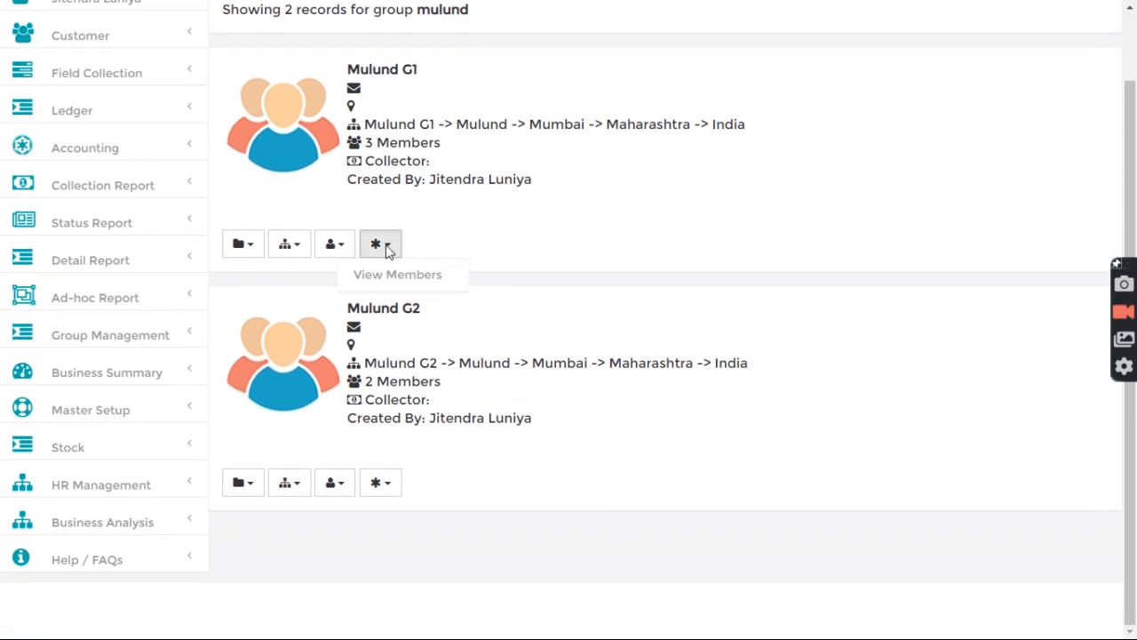
{"action": "left_click", "coordinate": [398, 275]}
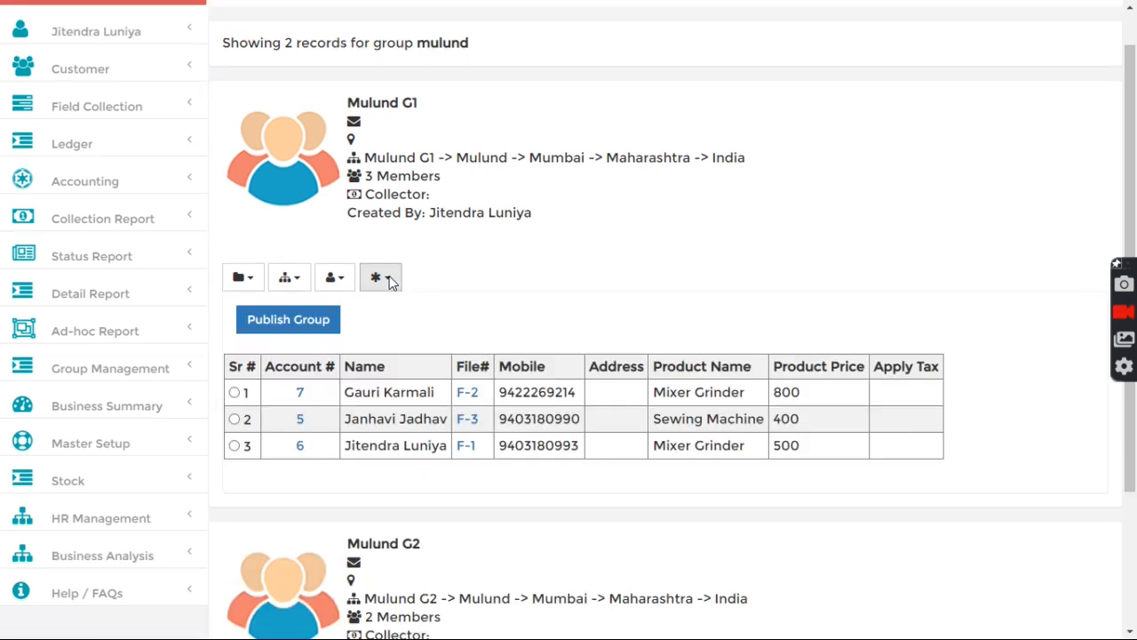
{"action": "scroll", "coordinate": [396, 258], "scroll_direction": "down", "scroll_amount": 2}
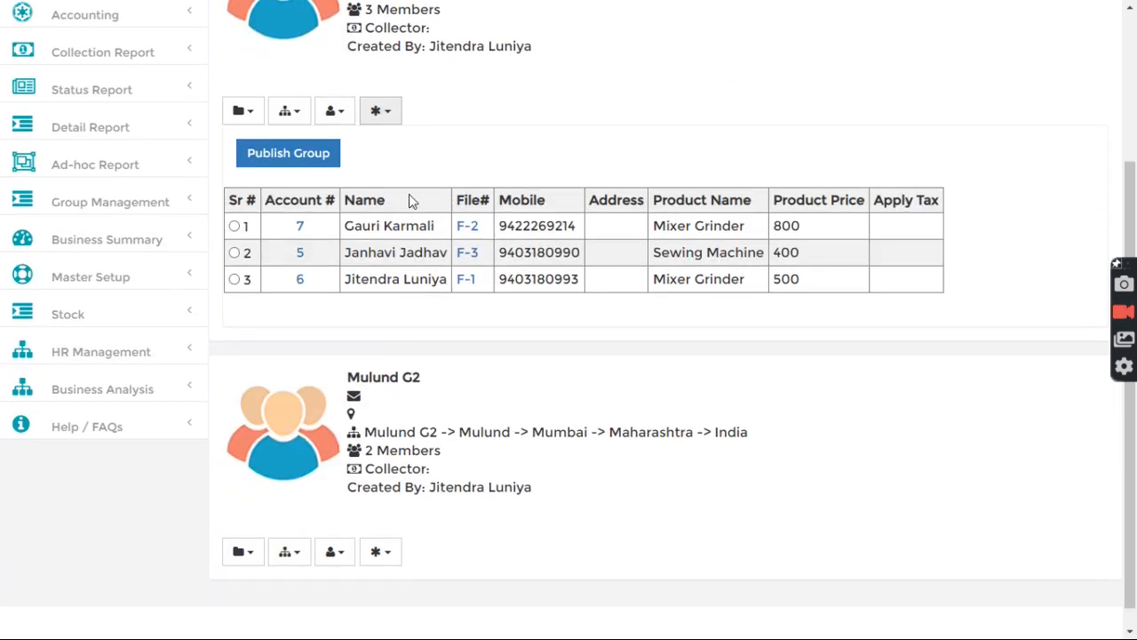
{"action": "left_click_drag", "start_coordinate": [266, 201], "coordinate": [340, 204]}
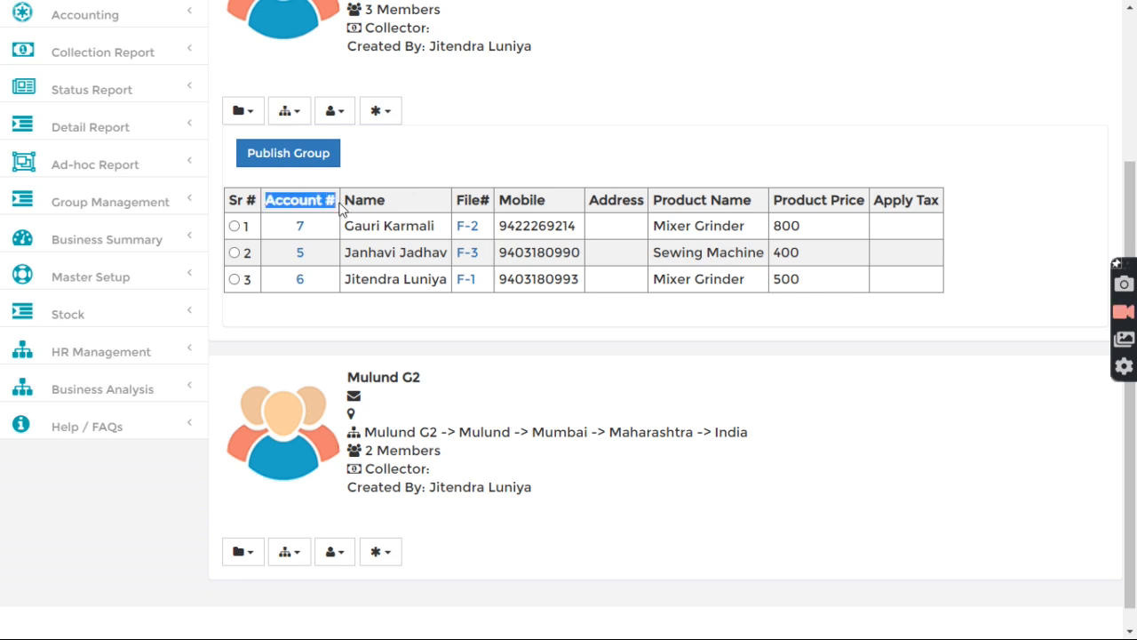
{"action": "left_click", "coordinate": [275, 211]}
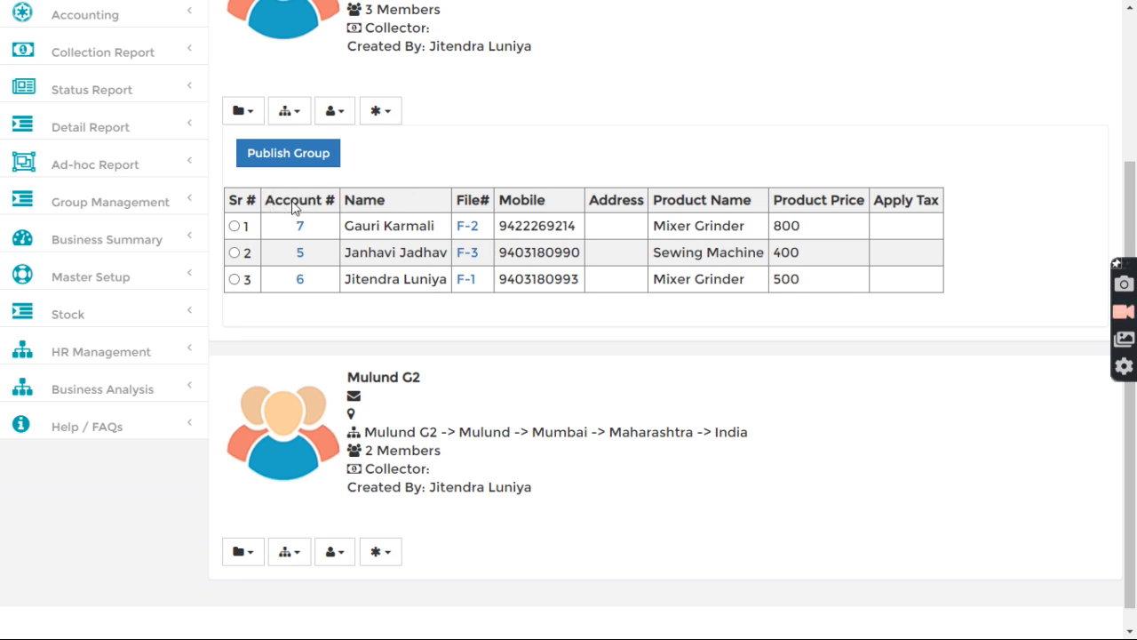
{"action": "triple_click", "coordinate": [294, 207]}
{"action": "left_click", "coordinate": [282, 222]}
{"action": "left_click_drag", "start_coordinate": [657, 233], "coordinate": [746, 233]}
{"action": "left_click_drag", "start_coordinate": [670, 256], "coordinate": [785, 255]}
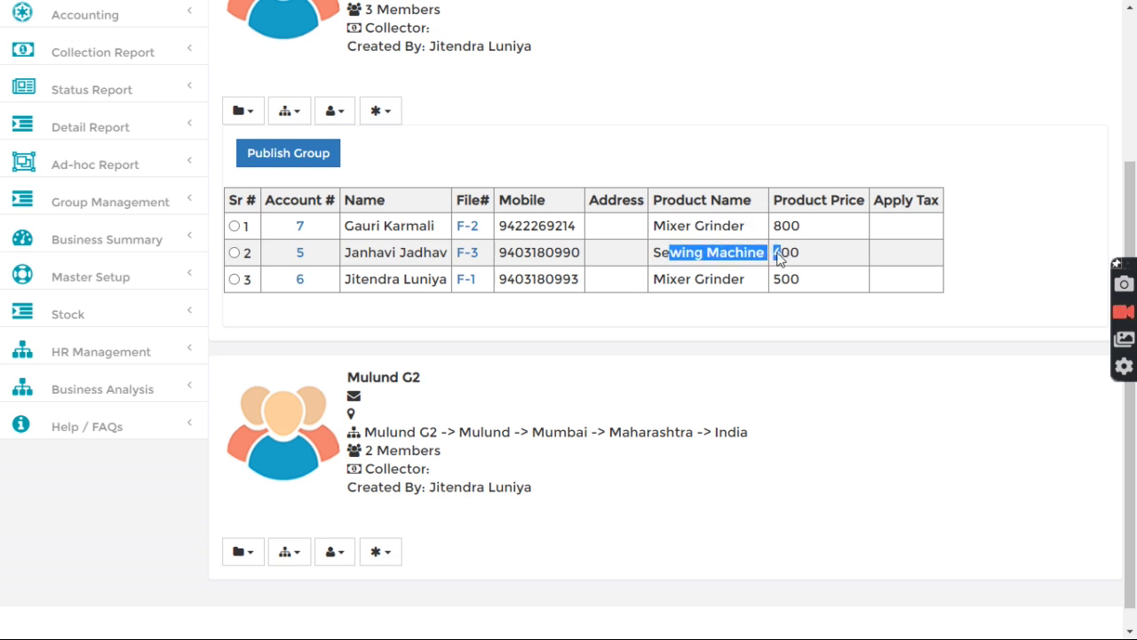
{"action": "left_click_drag", "start_coordinate": [659, 284], "coordinate": [764, 283]}
{"action": "left_click", "coordinate": [764, 283]}
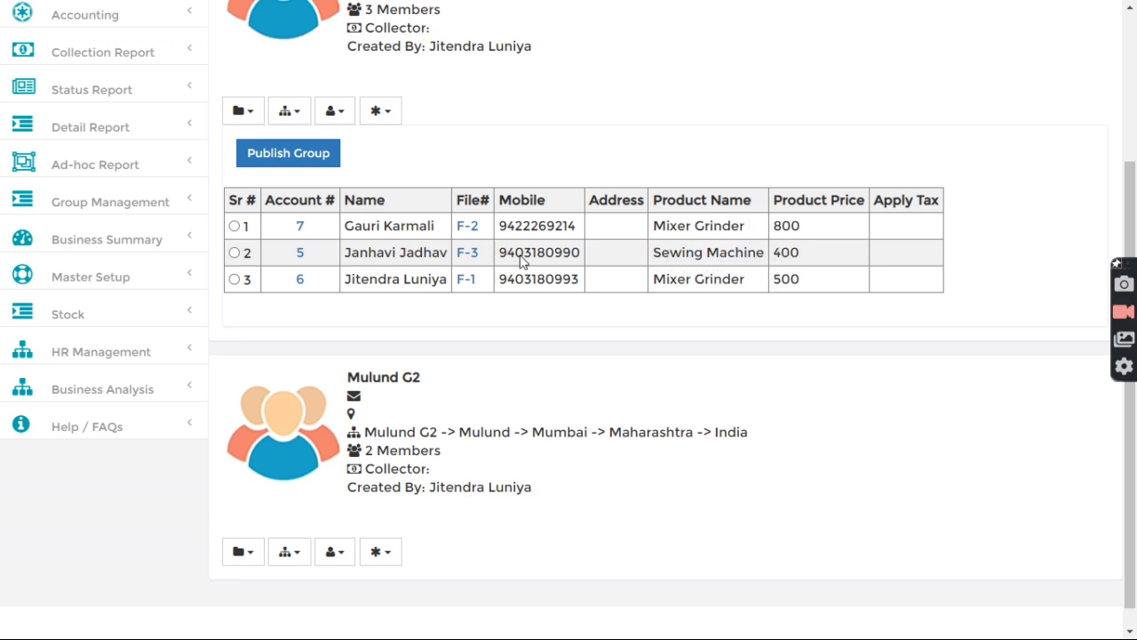
Step: Set member F-2's product to Juice Machine priced 1,000
{"action": "left_click", "coordinate": [468, 228]}
{"action": "left_click", "coordinate": [456, 199]}
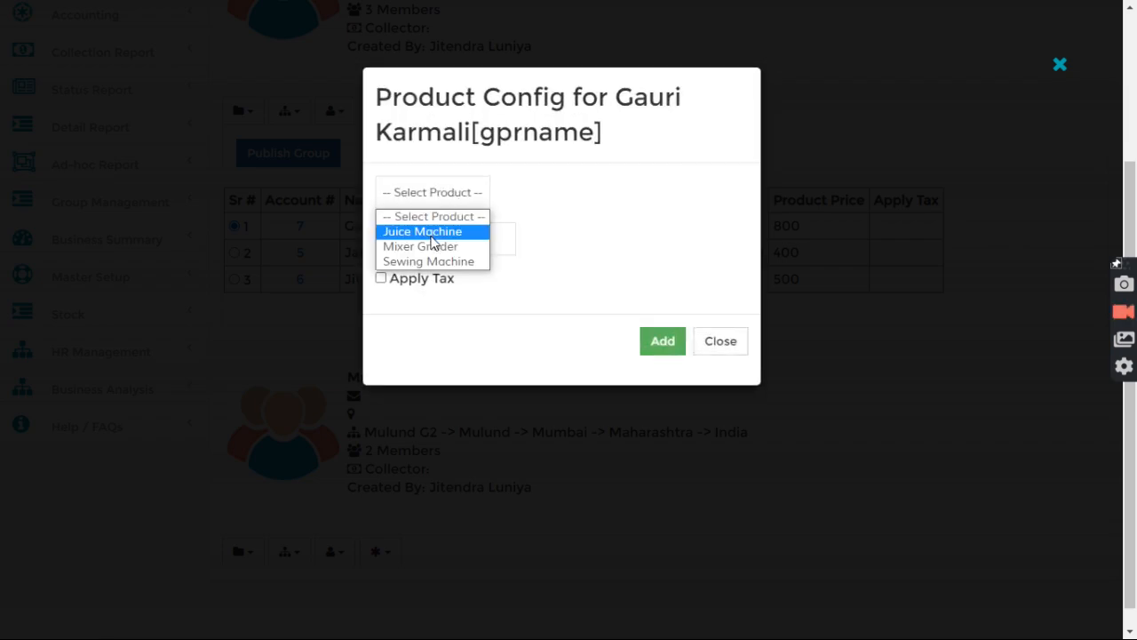
{"action": "left_click", "coordinate": [432, 234]}
{"action": "left_click", "coordinate": [434, 242]}
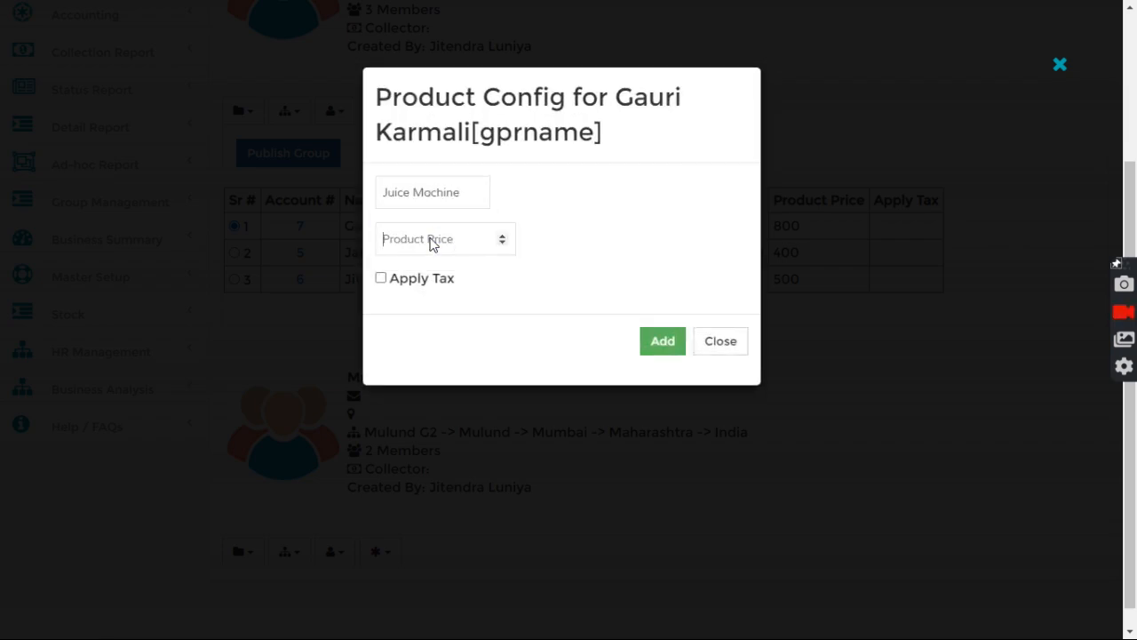
{"action": "type", "text": "1000"}
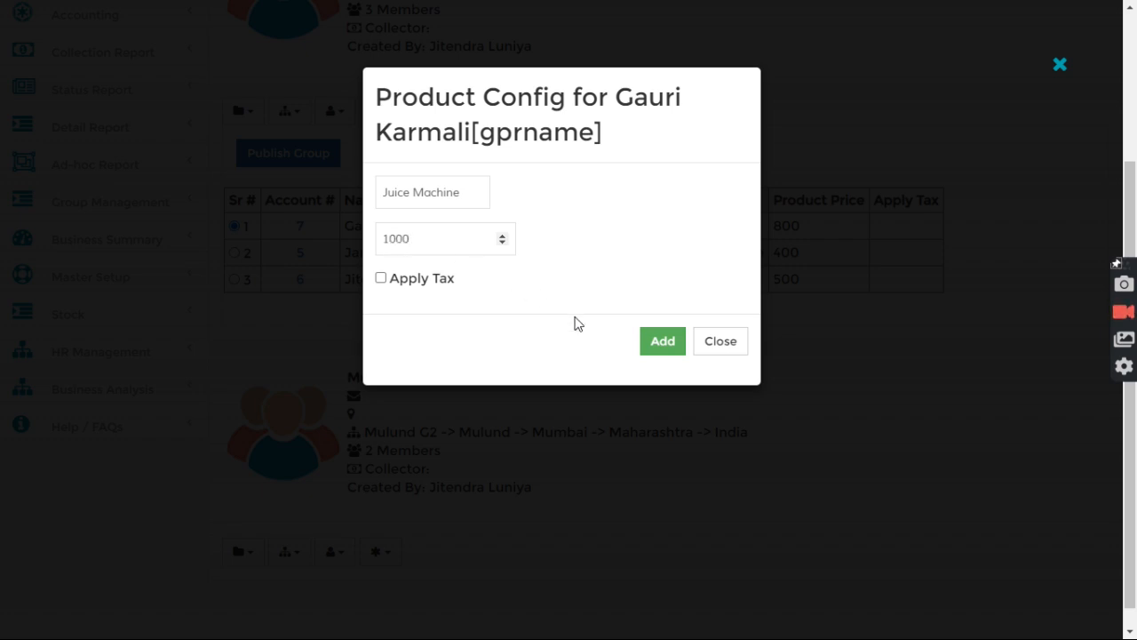
{"action": "left_click", "coordinate": [654, 347]}
{"action": "left_click", "coordinate": [721, 342]}
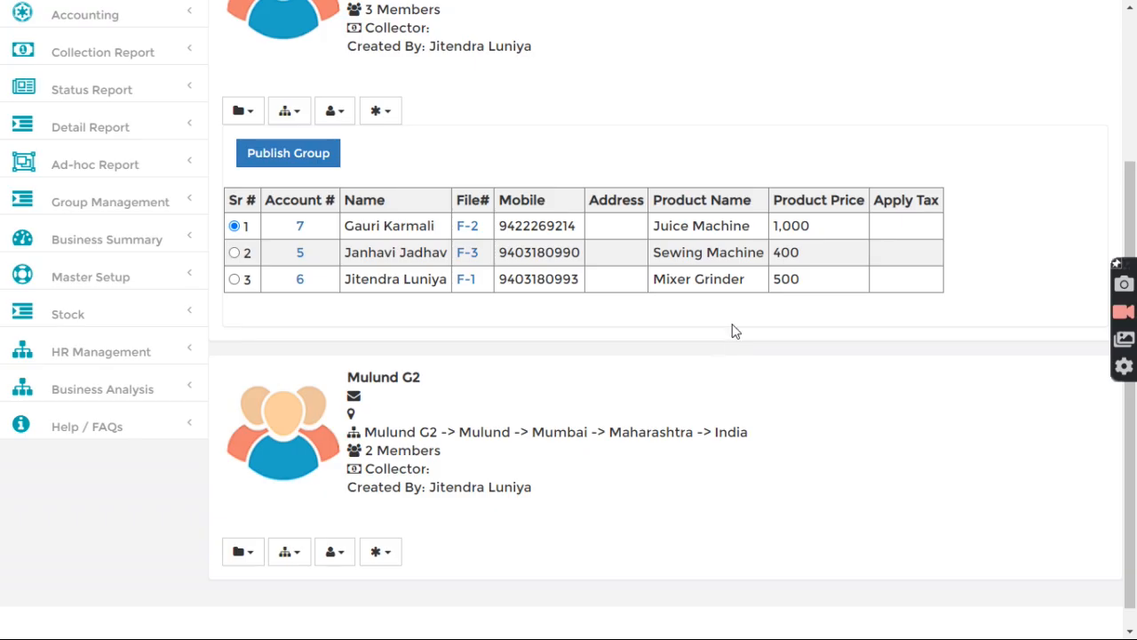
Step: Set member F-3's product to Juice Machine priced 2,000
{"action": "left_click", "coordinate": [469, 253]}
{"action": "left_click", "coordinate": [456, 193]}
{"action": "left_click", "coordinate": [442, 230]}
{"action": "left_click", "coordinate": [434, 247]}
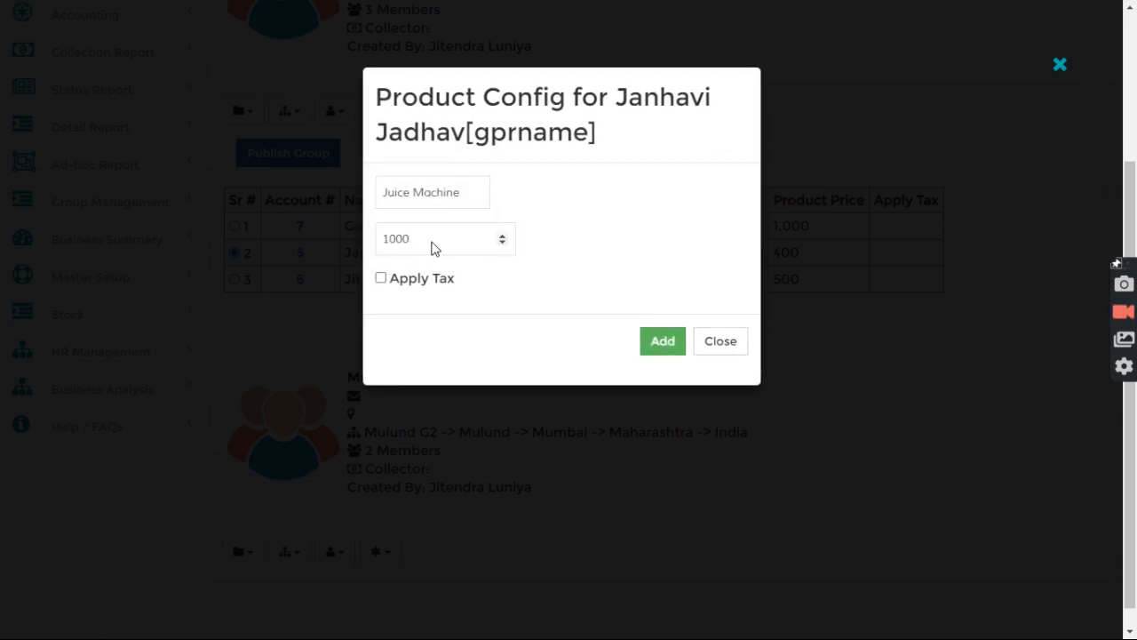
{"action": "left_click", "coordinate": [662, 342]}
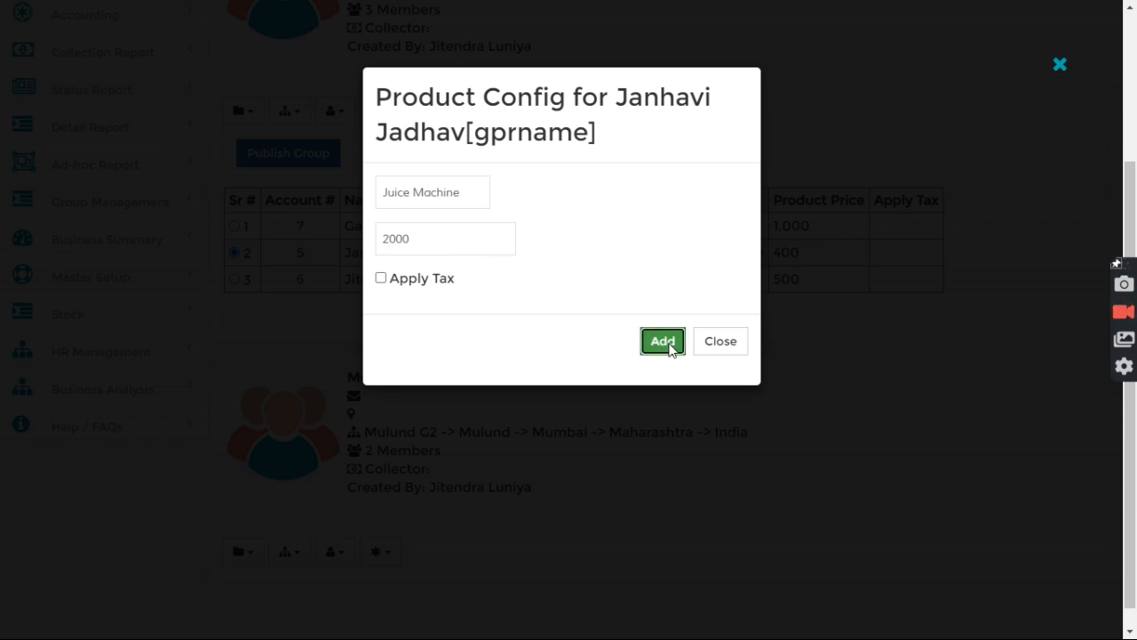
{"action": "left_click", "coordinate": [707, 343]}
{"action": "left_click_drag", "start_coordinate": [766, 261], "coordinate": [795, 256]}
Step: Set member F-1's price to 3,000 and verify the Juice Machine prices in the member list
{"action": "left_click", "coordinate": [466, 280]}
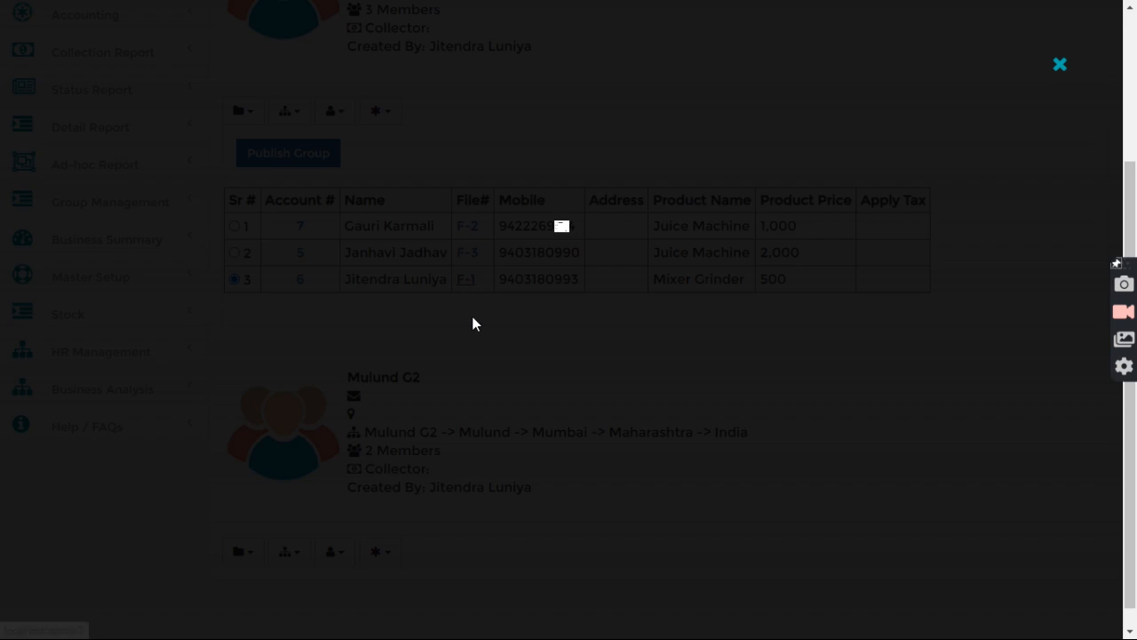
{"action": "left_click", "coordinate": [461, 249]}
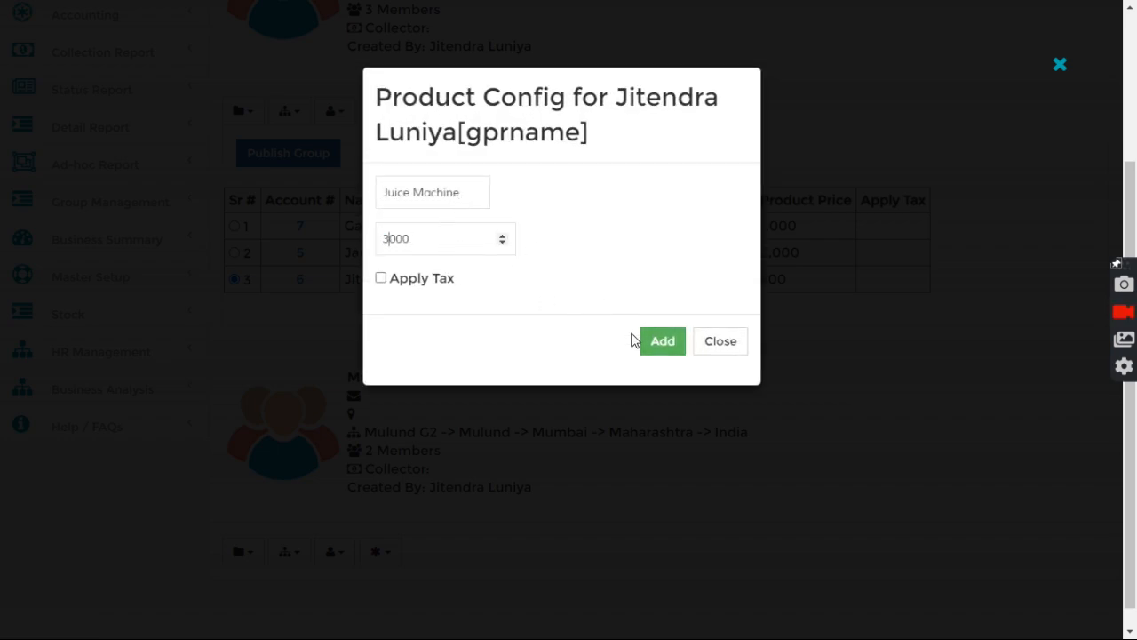
{"action": "left_click", "coordinate": [670, 342]}
{"action": "left_click", "coordinate": [717, 343]}
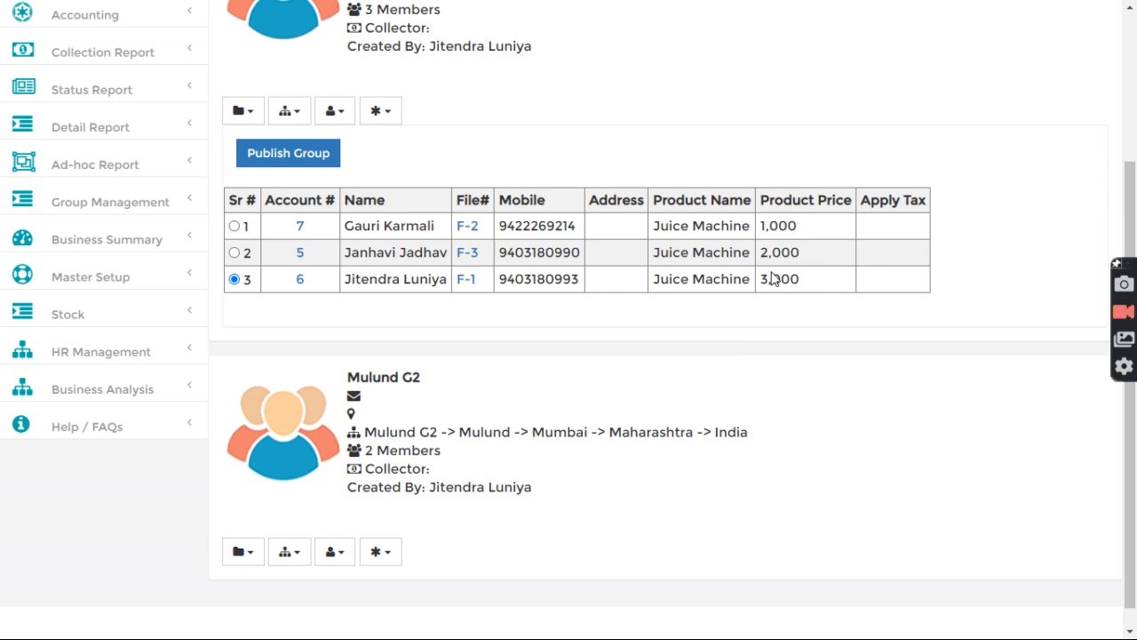
{"action": "scroll", "coordinate": [773, 280], "scroll_direction": "up", "scroll_amount": 1}
{"action": "scroll", "coordinate": [782, 302], "scroll_direction": "down", "scroll_amount": 1}
{"action": "double_click", "coordinate": [761, 230]}
{"action": "double_click", "coordinate": [769, 280]}
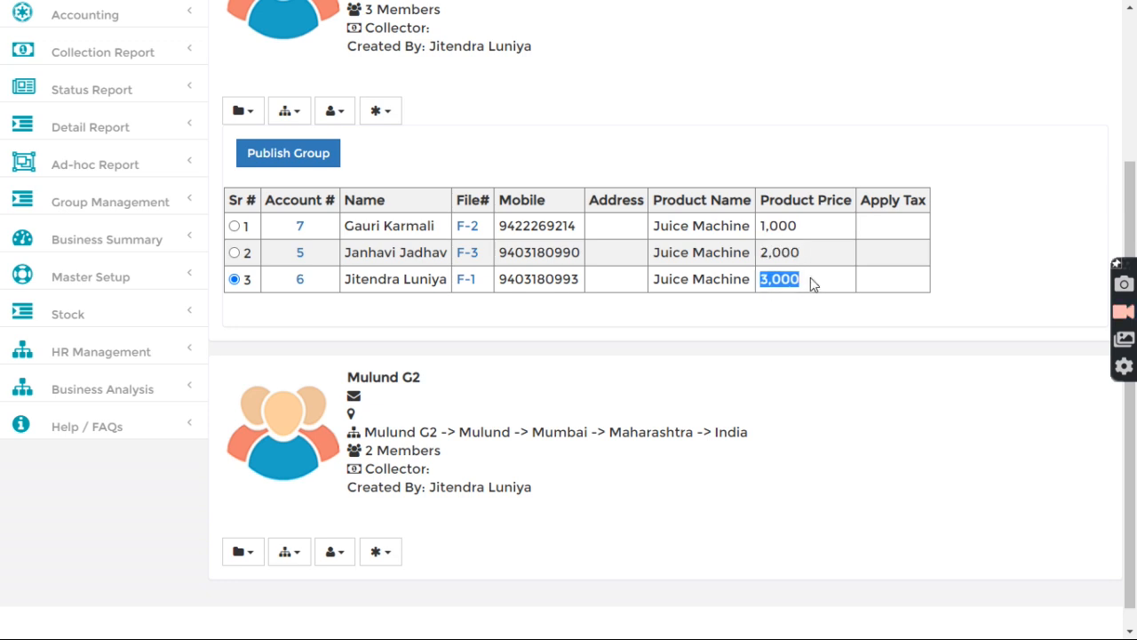
{"action": "left_click_drag", "start_coordinate": [670, 236], "coordinate": [733, 293]}
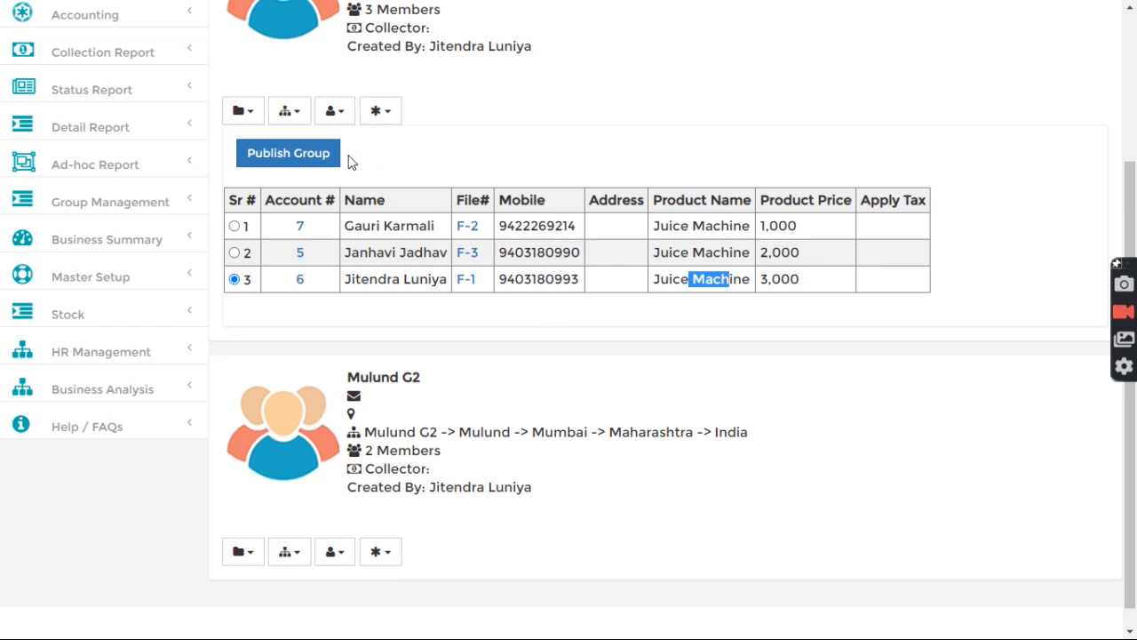
Step: Publish the Mulund G1 group, confirming with Yes
{"action": "left_click", "coordinate": [298, 158]}
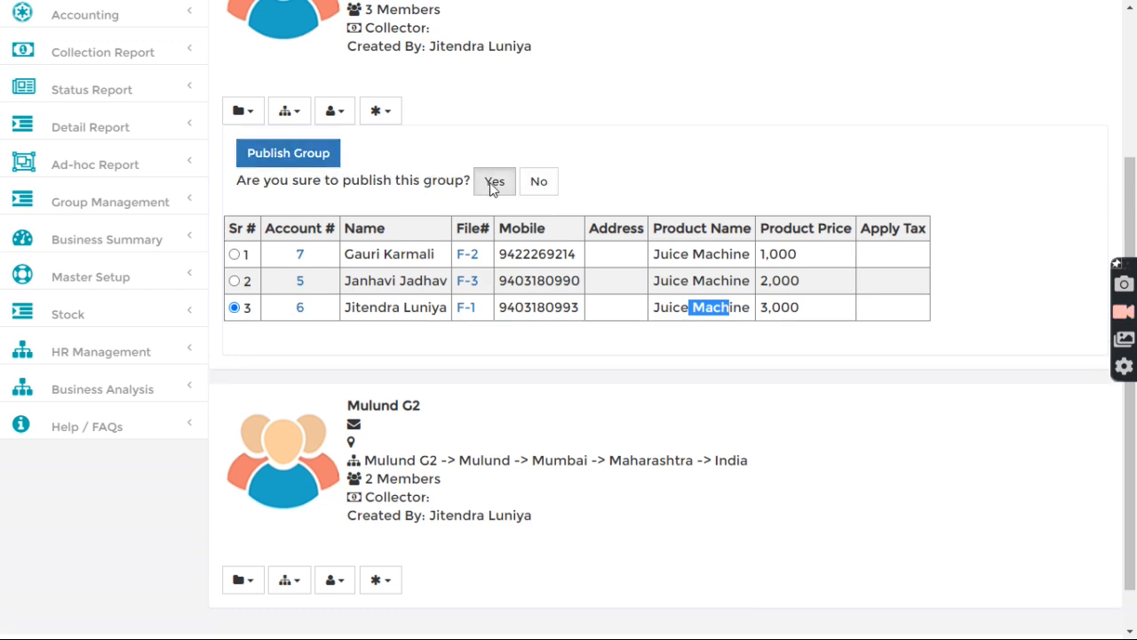
{"action": "left_click", "coordinate": [493, 183]}
{"action": "left_click", "coordinate": [454, 149]}
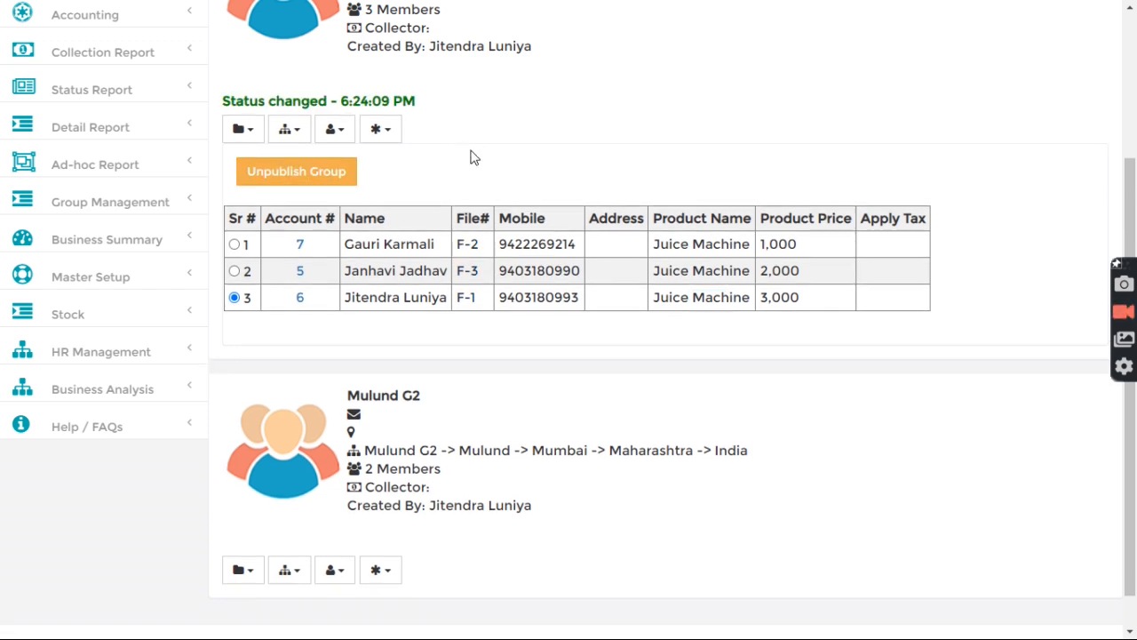
{"action": "scroll", "coordinate": [380, 294], "scroll_direction": "up", "scroll_amount": 2}
{"action": "left_click", "coordinate": [380, 295]}
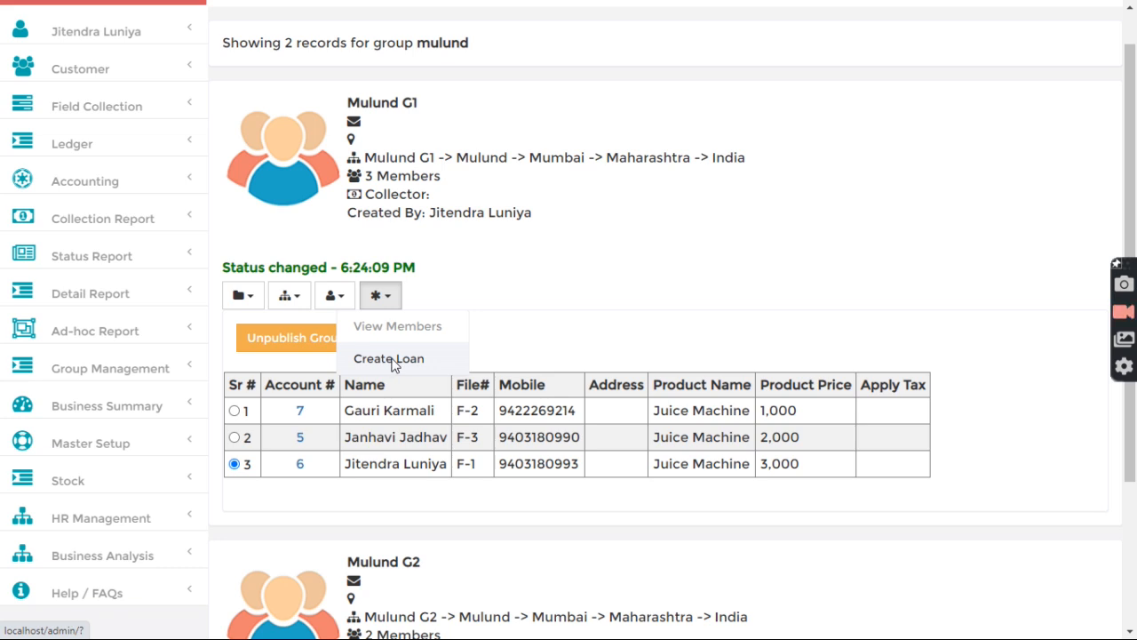
Step: Create a Grp Loan entry for Mulund G1 with amount 10000 and attempt to save it
{"action": "left_click", "coordinate": [391, 359]}
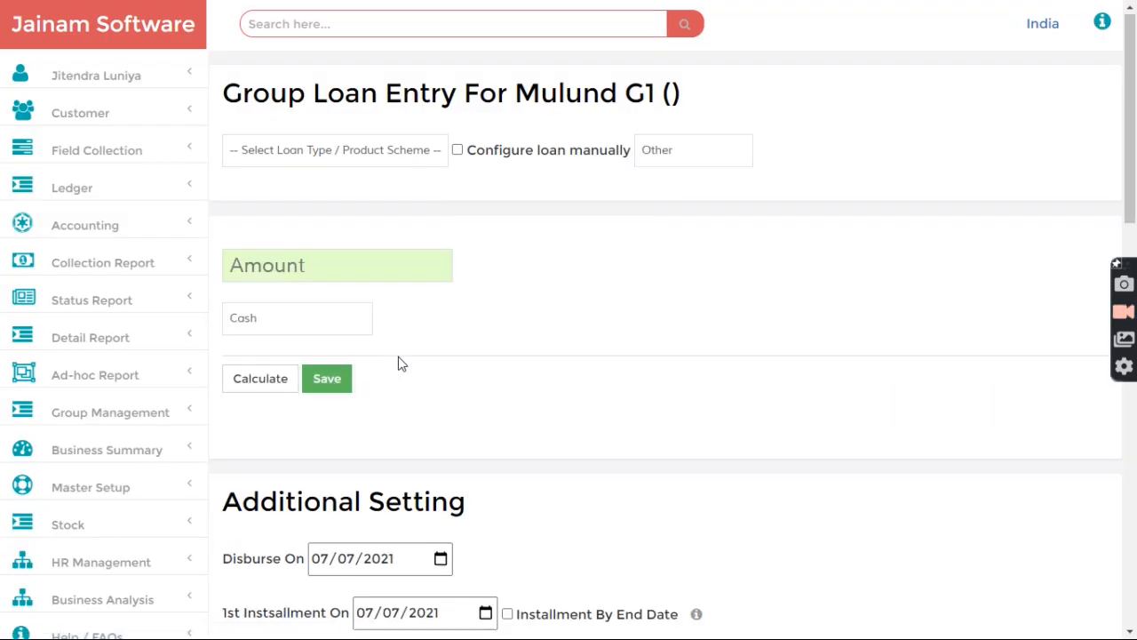
{"action": "left_click", "coordinate": [380, 160]}
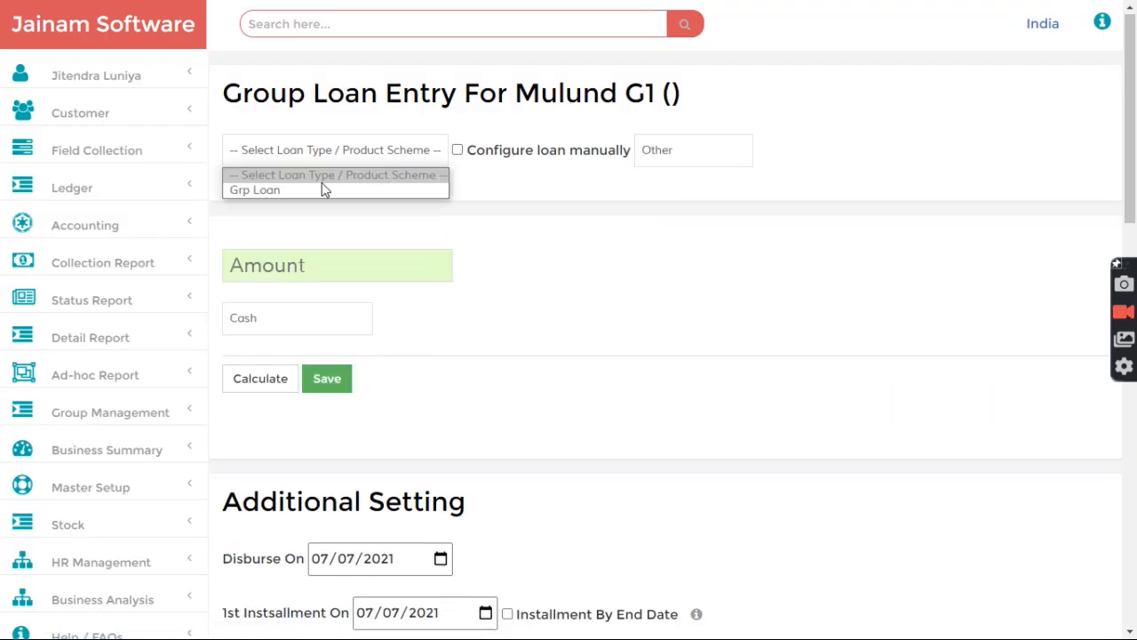
{"action": "left_click", "coordinate": [276, 190]}
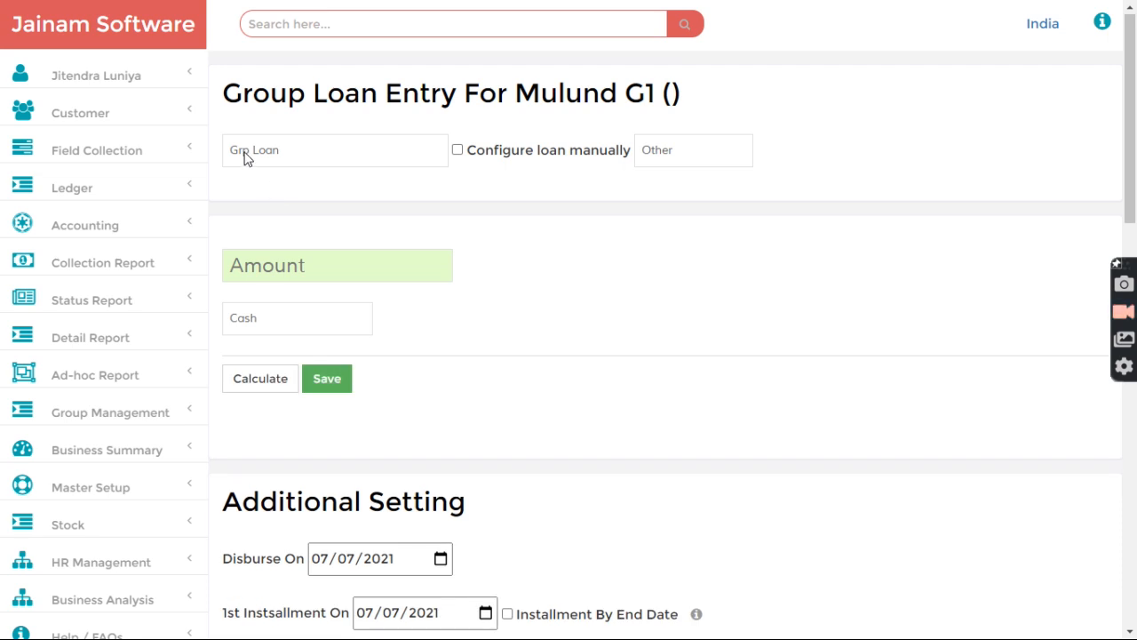
{"action": "left_click", "coordinate": [456, 151]}
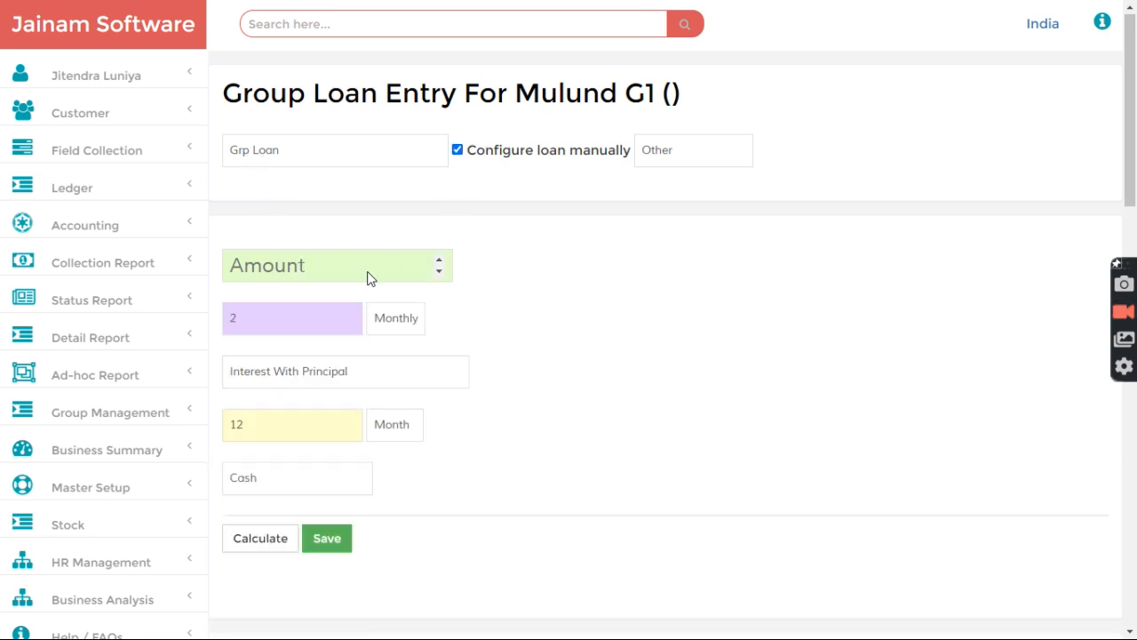
{"action": "type", "text": "10000"}
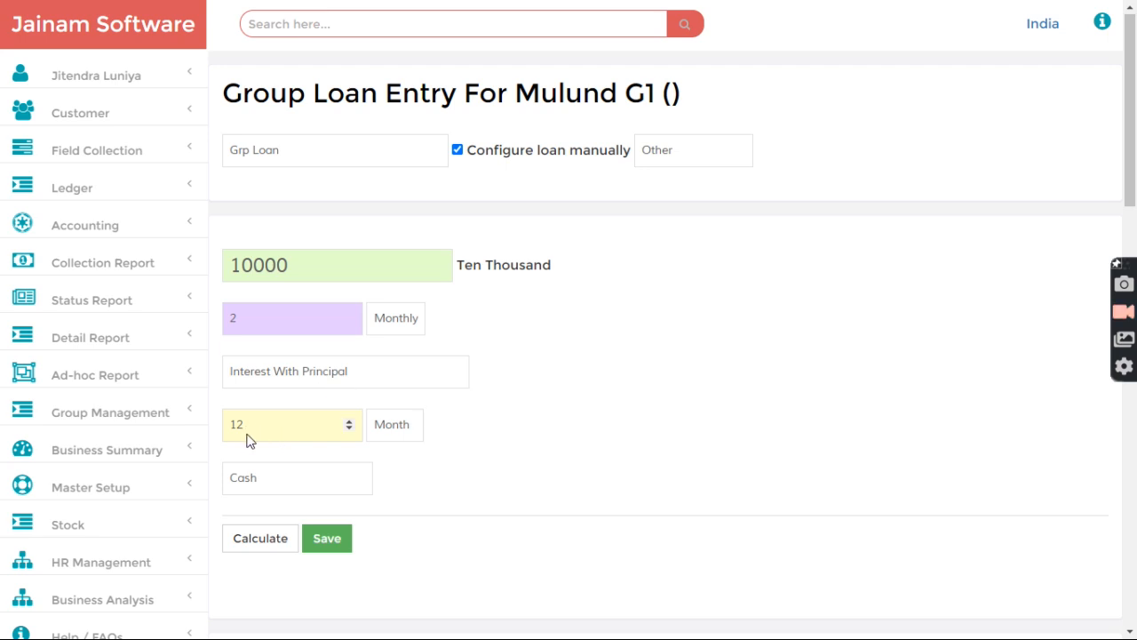
{"action": "left_click", "coordinate": [458, 150]}
{"action": "scroll", "coordinate": [495, 303], "scroll_direction": "down", "scroll_amount": 2}
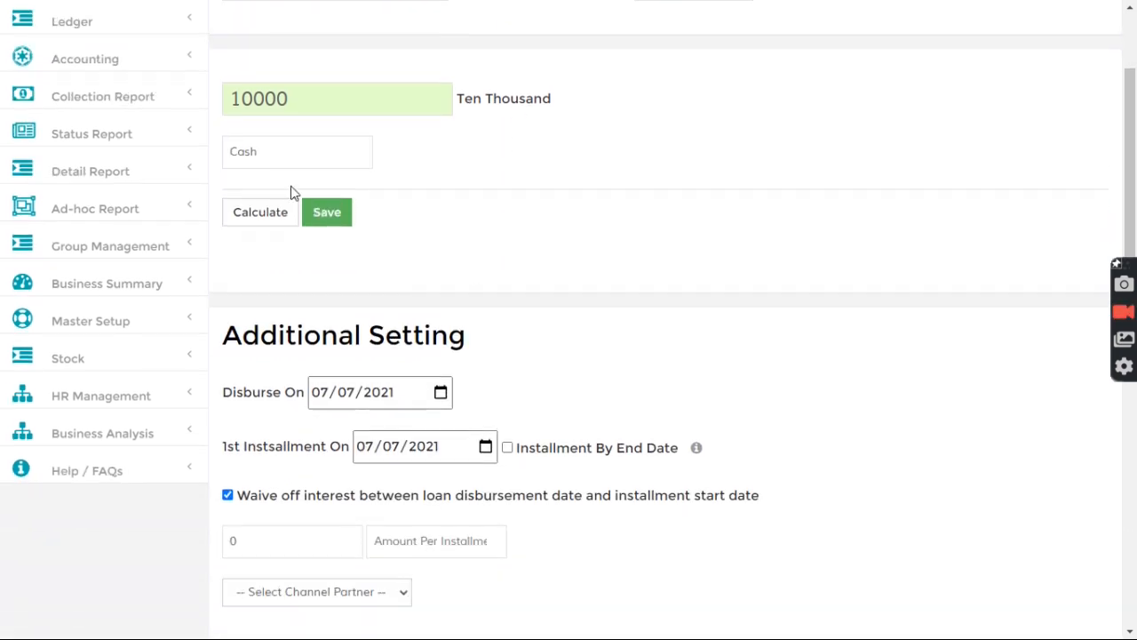
{"action": "scroll", "coordinate": [446, 227], "scroll_direction": "down", "scroll_amount": 6}
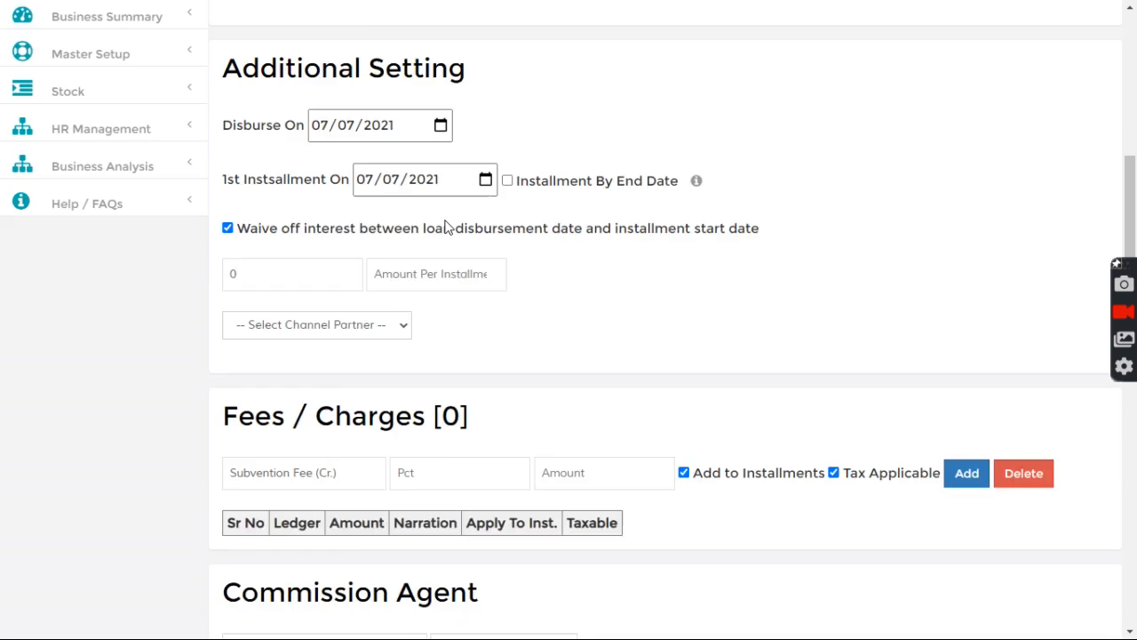
{"action": "scroll", "coordinate": [441, 229], "scroll_direction": "down", "scroll_amount": 5}
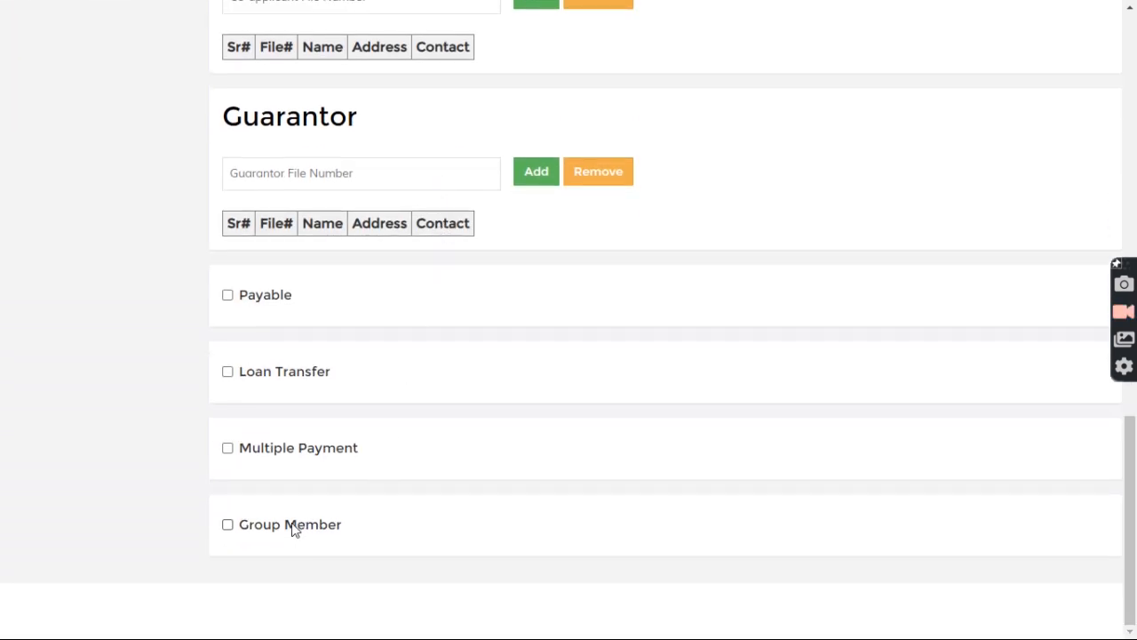
{"action": "scroll", "coordinate": [348, 510], "scroll_direction": "up", "scroll_amount": 15}
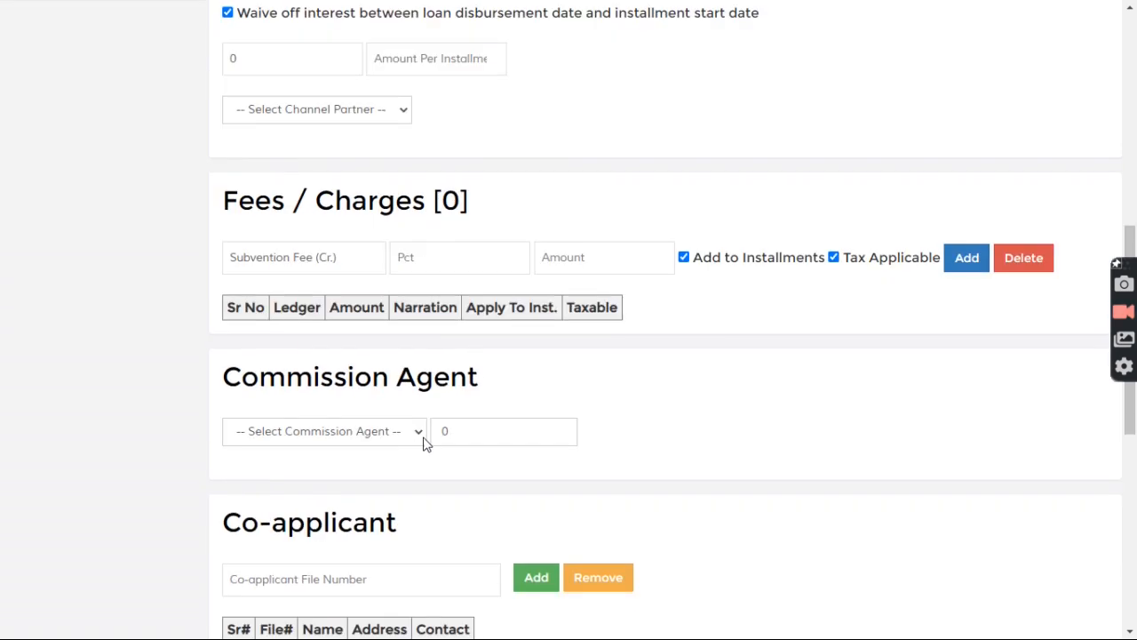
{"action": "left_click", "coordinate": [331, 382]}
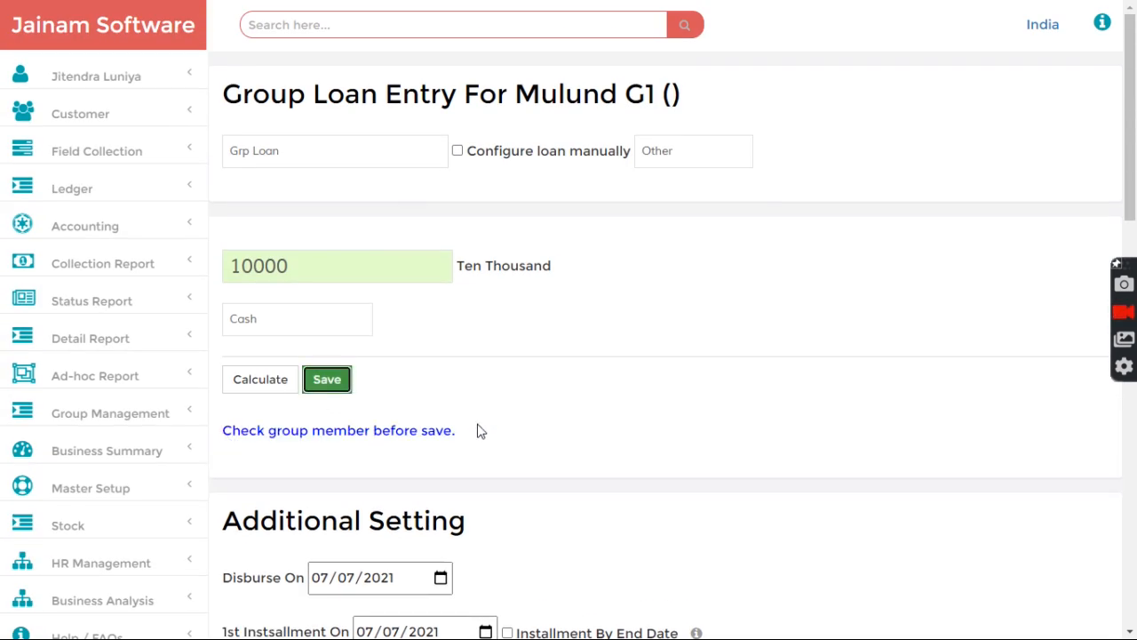
Step: Include the three Mulund G1 members and save the 10000 group loan as accounts 9, 10 and 11
{"action": "scroll", "coordinate": [479, 440], "scroll_direction": "down", "scroll_amount": 15}
{"action": "left_click", "coordinate": [289, 527]}
{"action": "scroll", "coordinate": [311, 538], "scroll_direction": "down", "scroll_amount": 2}
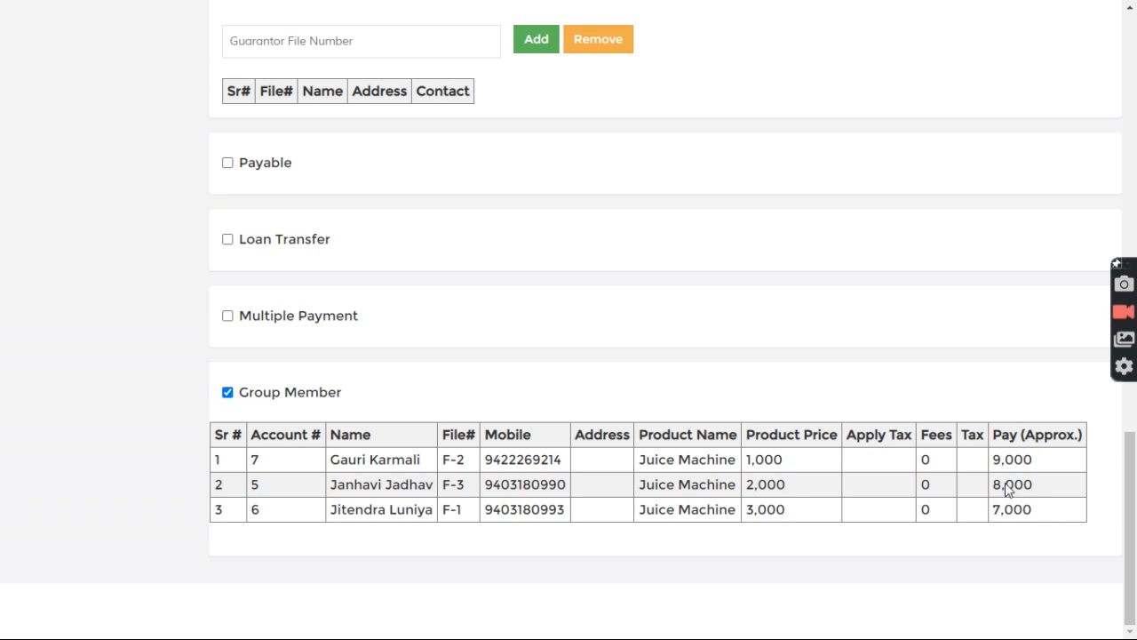
{"action": "left_click_drag", "start_coordinate": [995, 435], "coordinate": [1048, 516]}
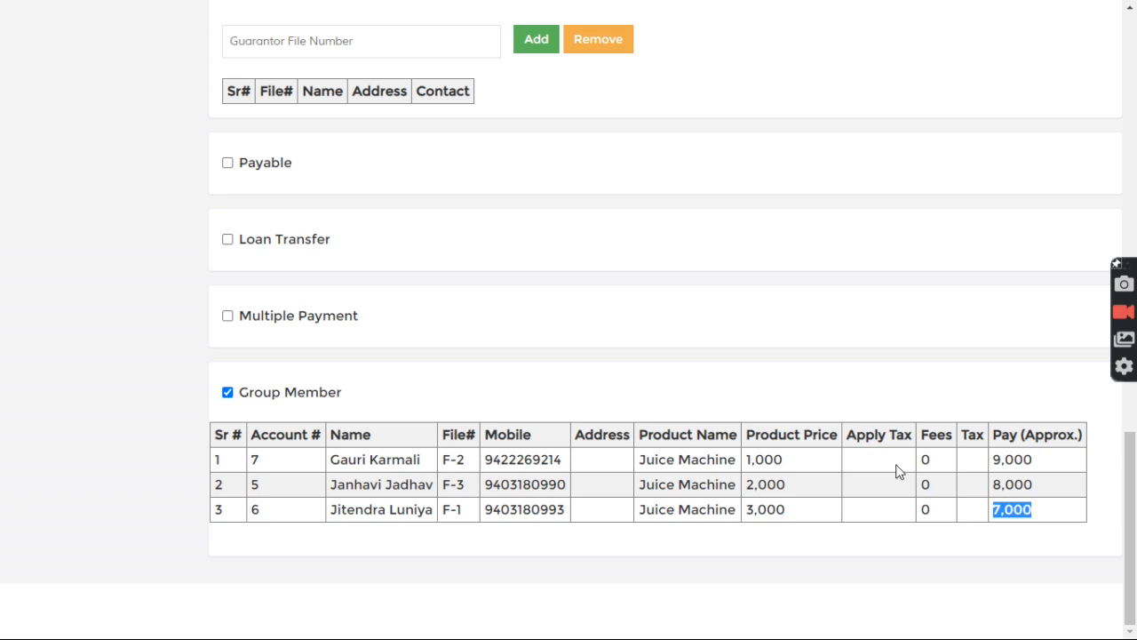
{"action": "left_click_drag", "start_coordinate": [746, 459], "coordinate": [816, 491]}
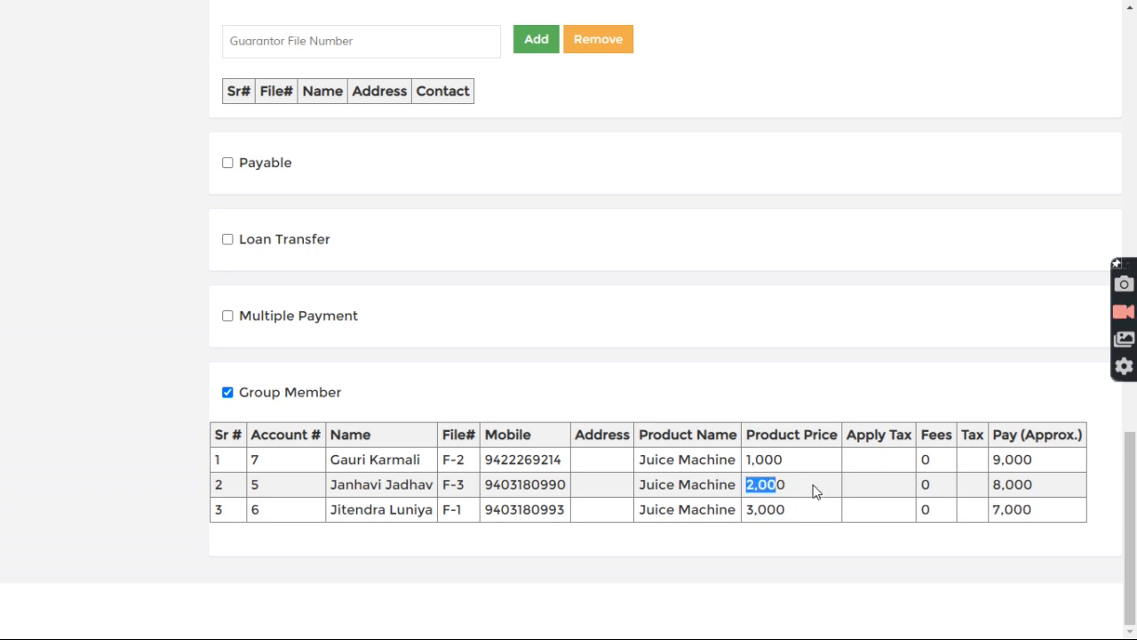
{"action": "scroll", "coordinate": [816, 498], "scroll_direction": "up", "scroll_amount": 15}
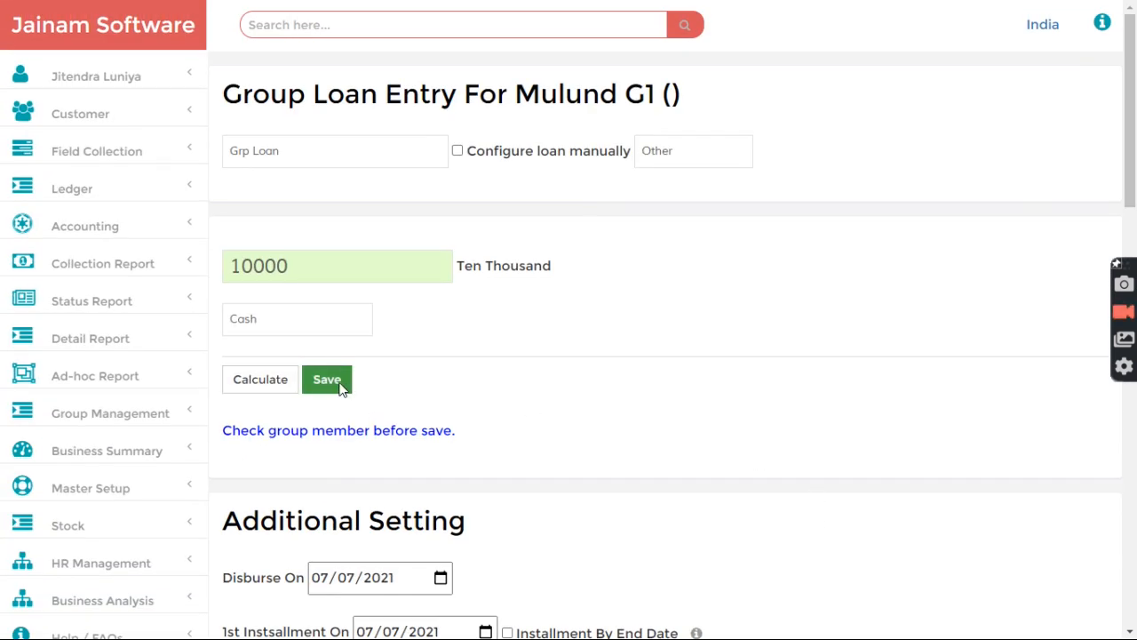
{"action": "left_click", "coordinate": [327, 380]}
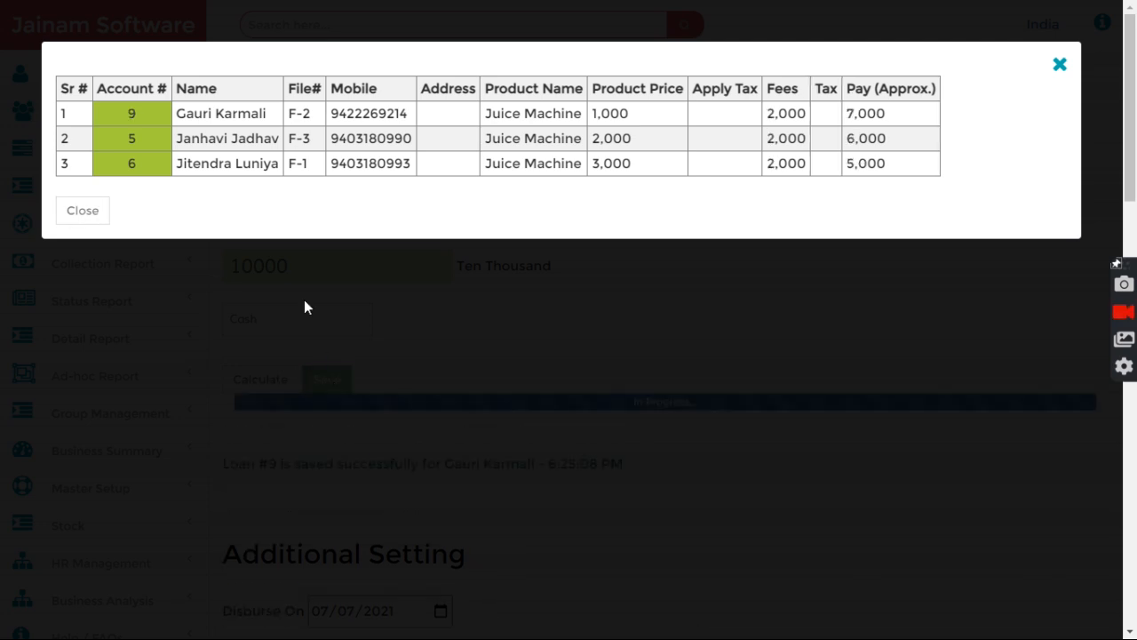
{"action": "left_click_drag", "start_coordinate": [127, 117], "coordinate": [144, 113]}
{"action": "left_click_drag", "start_coordinate": [127, 169], "coordinate": [155, 173]}
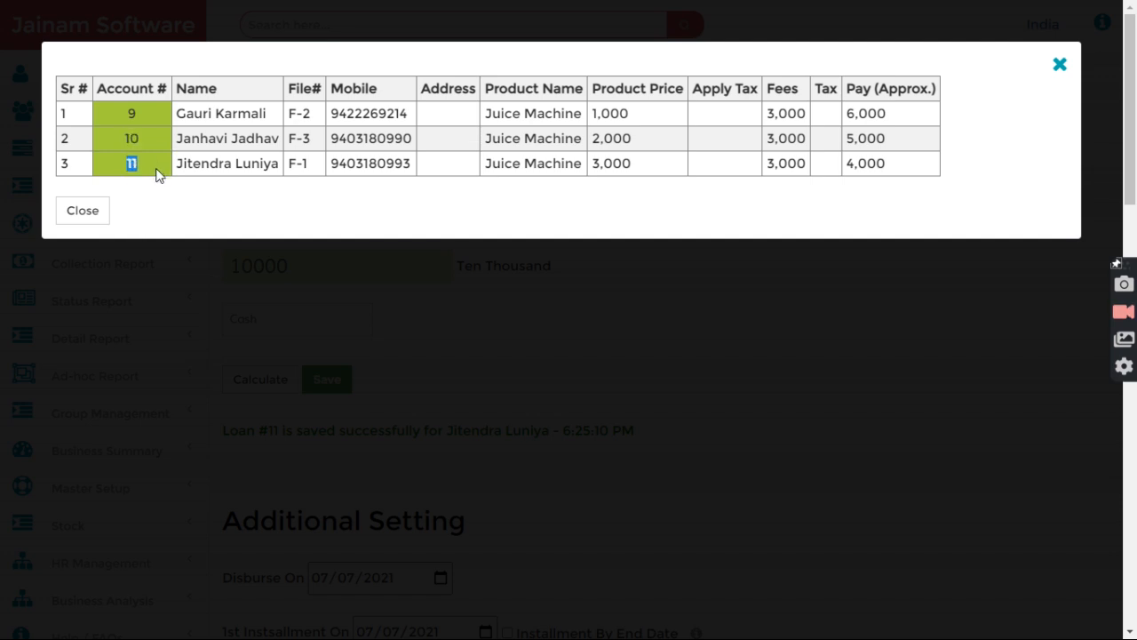
{"action": "left_click", "coordinate": [249, 162]}
Step: Search g-mulund, list Mulund G1's members, and open loan account 9
{"action": "left_click", "coordinate": [82, 214]}
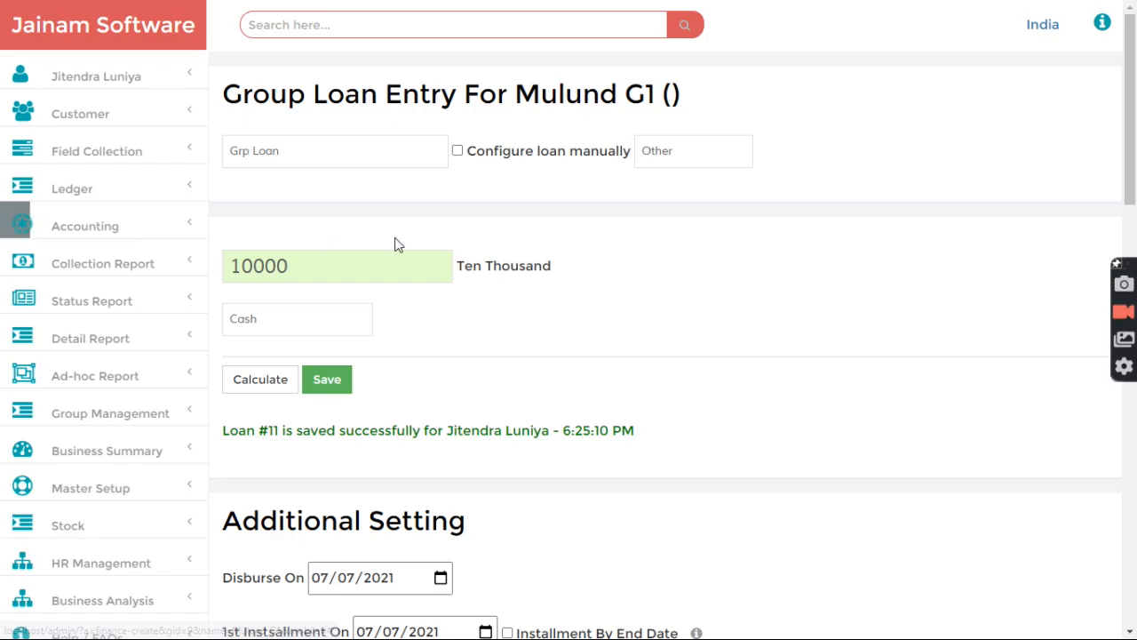
{"action": "left_click", "coordinate": [360, 27]}
{"action": "type", "text": "g"}
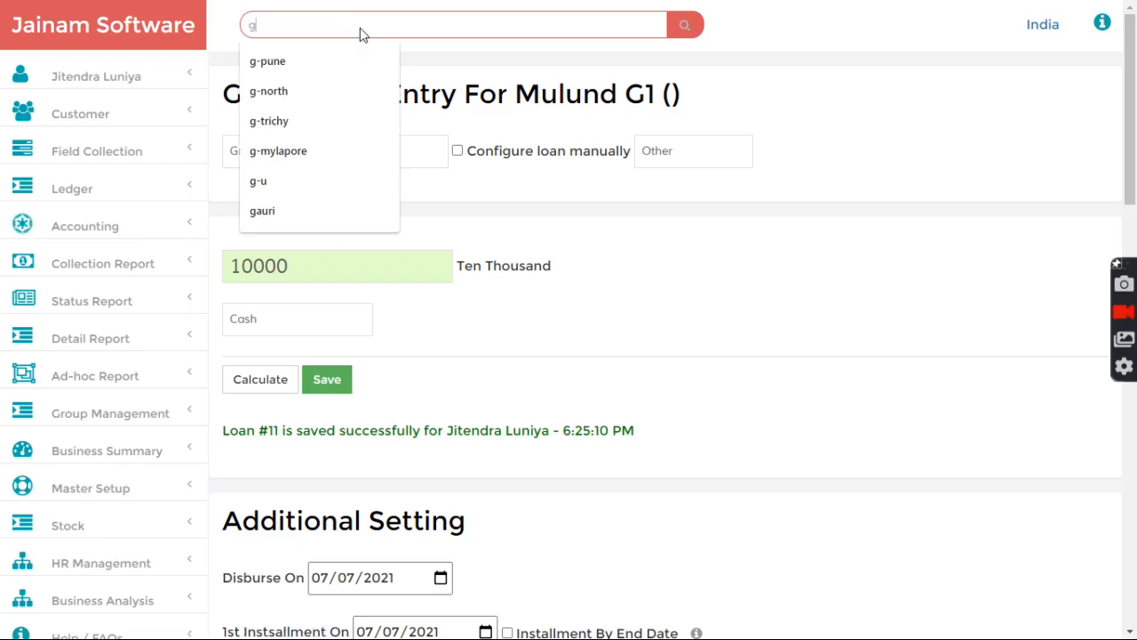
{"action": "type", "text": "-mulund"}
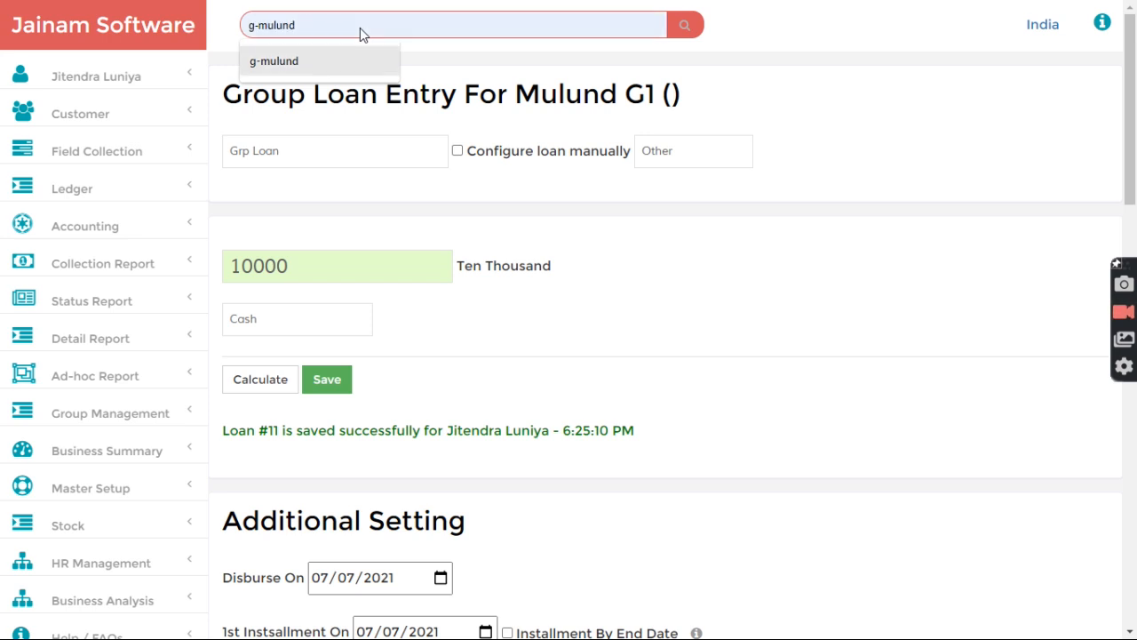
{"action": "key", "text": "Return"}
{"action": "left_click", "coordinate": [384, 324]}
{"action": "left_click", "coordinate": [394, 354]}
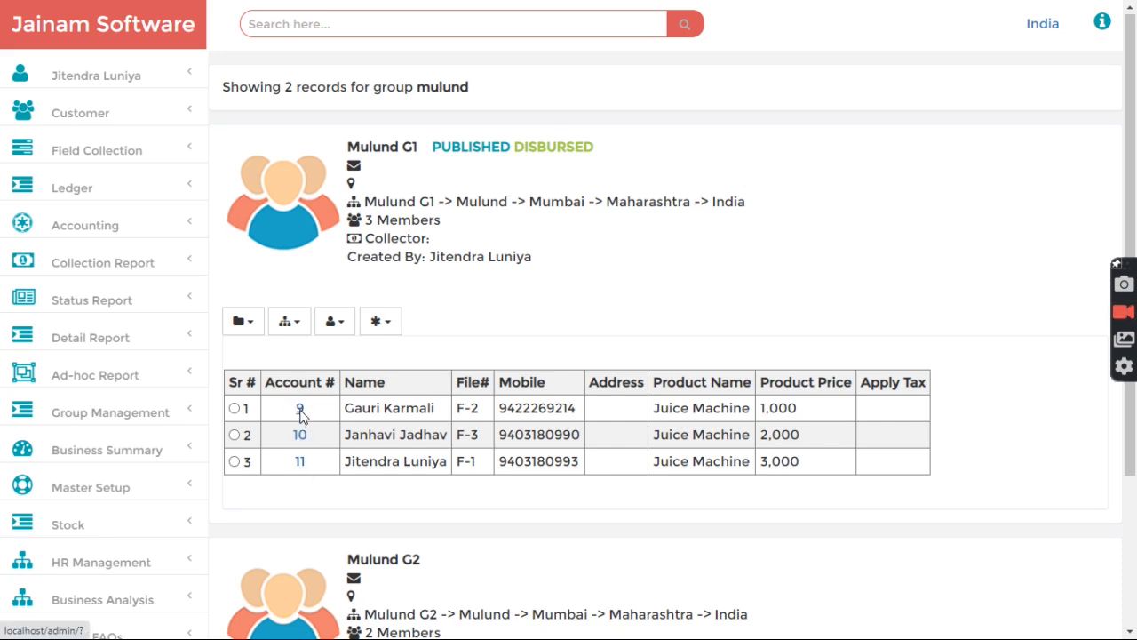
{"action": "left_click", "coordinate": [299, 410]}
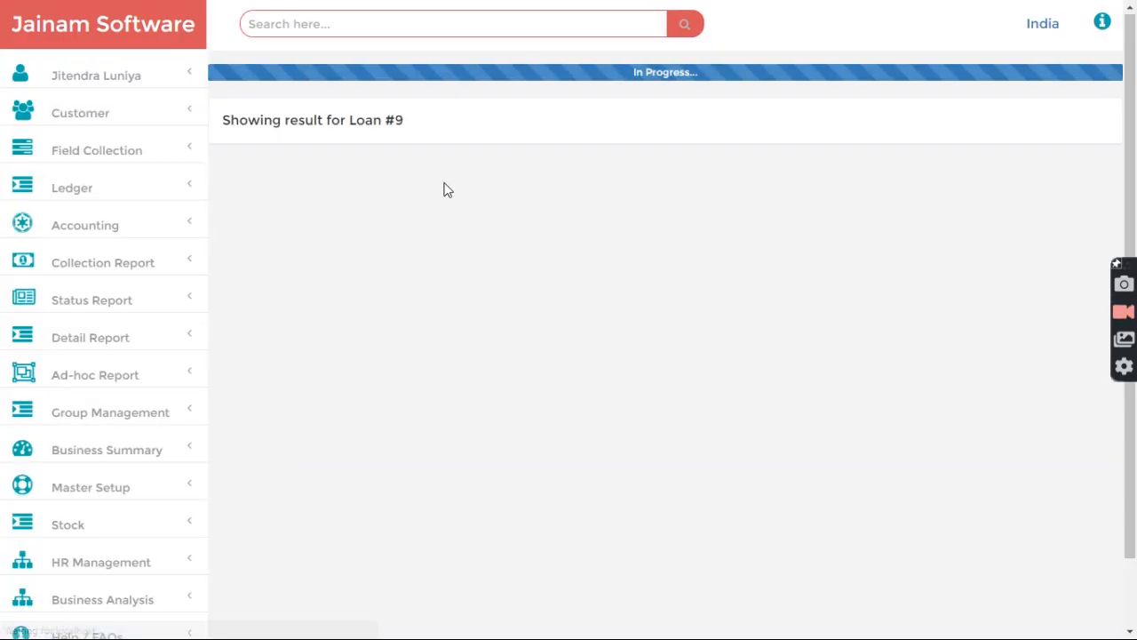
Step: Scroll through loan #9: 1,033 monthly installment on 10,000 principal, totalling 12,400
{"action": "scroll", "coordinate": [457, 190], "scroll_direction": "up", "scroll_amount": 5}
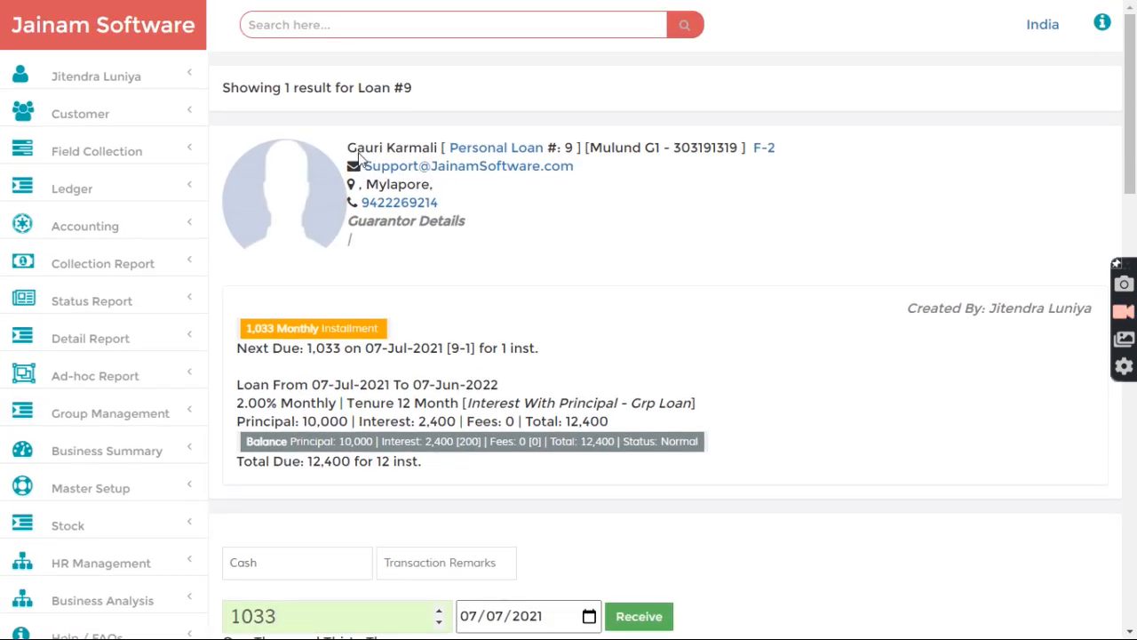
{"action": "scroll", "coordinate": [480, 295], "scroll_direction": "down", "scroll_amount": 6}
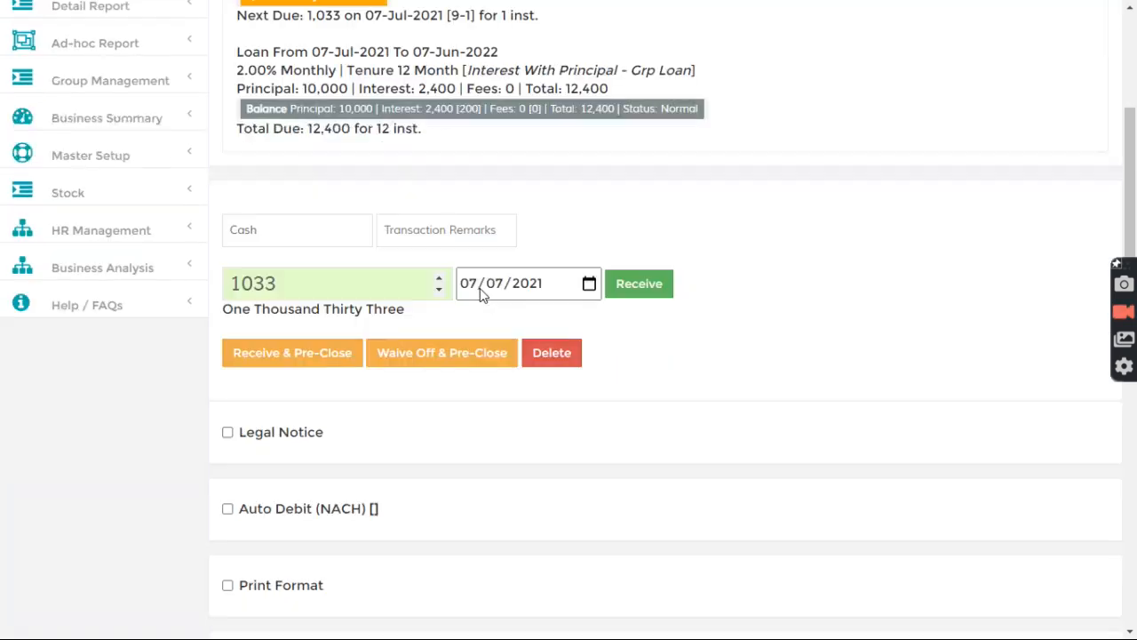
{"action": "scroll", "coordinate": [479, 295], "scroll_direction": "down", "scroll_amount": 4}
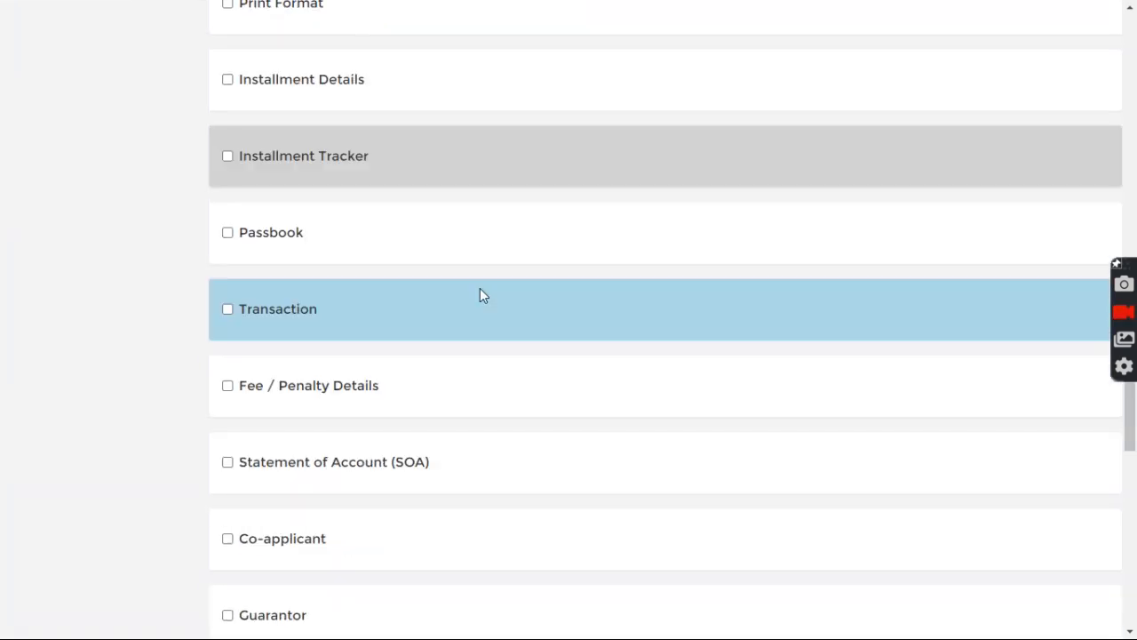
{"action": "scroll", "coordinate": [480, 295], "scroll_direction": "down", "scroll_amount": 3}
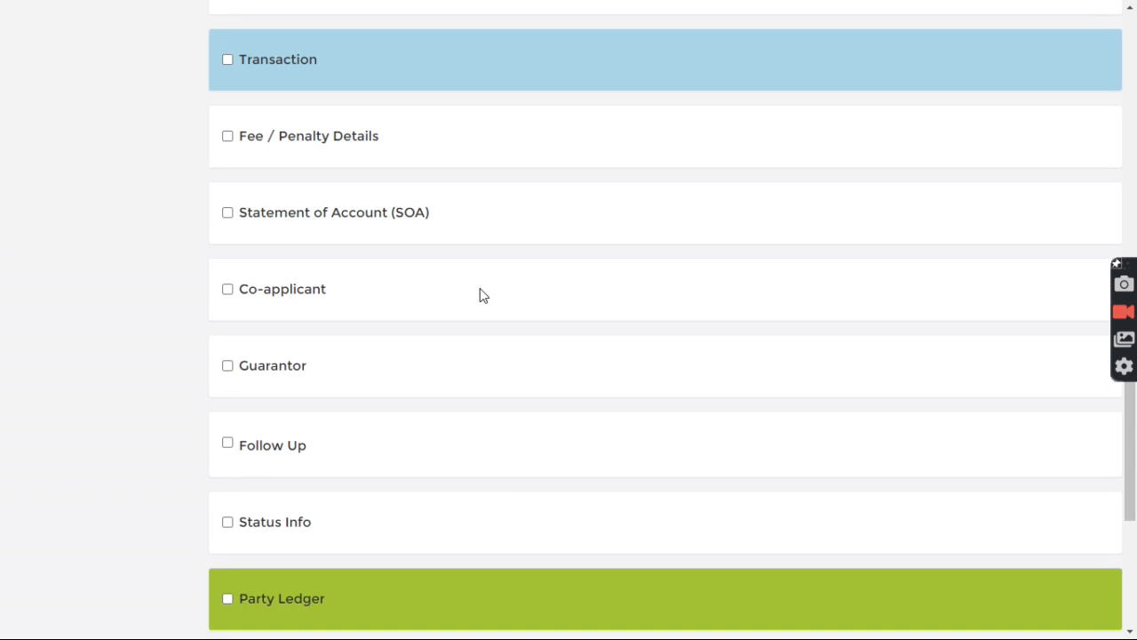
{"action": "scroll", "coordinate": [480, 295], "scroll_direction": "up", "scroll_amount": 4}
{"action": "scroll", "coordinate": [480, 294], "scroll_direction": "up", "scroll_amount": 3}
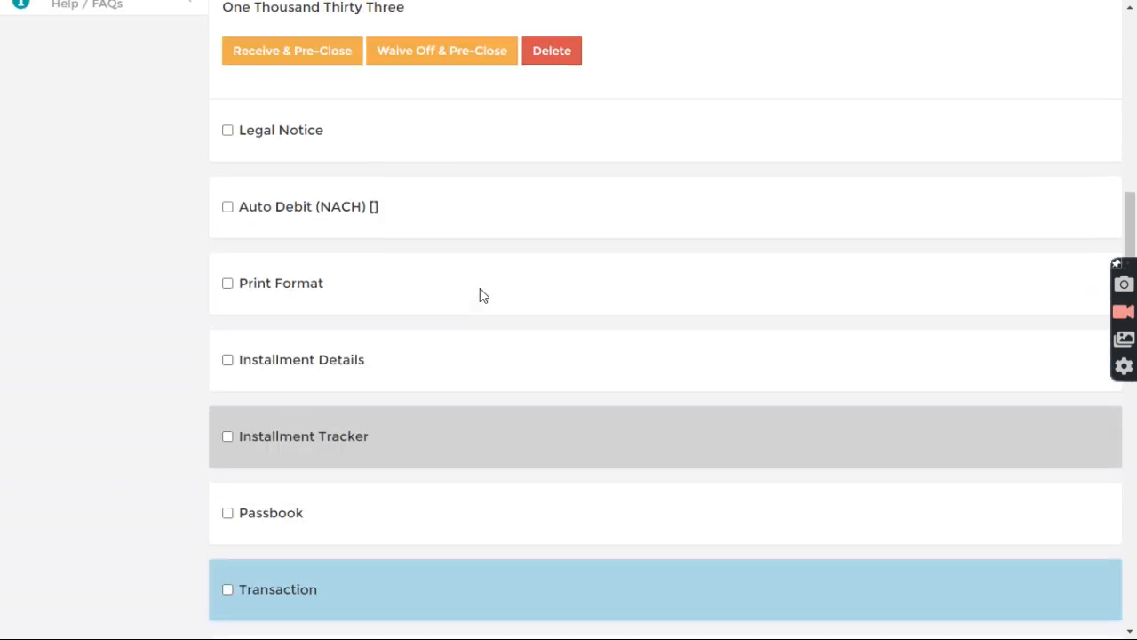
{"action": "scroll", "coordinate": [479, 295], "scroll_direction": "down", "scroll_amount": 10}
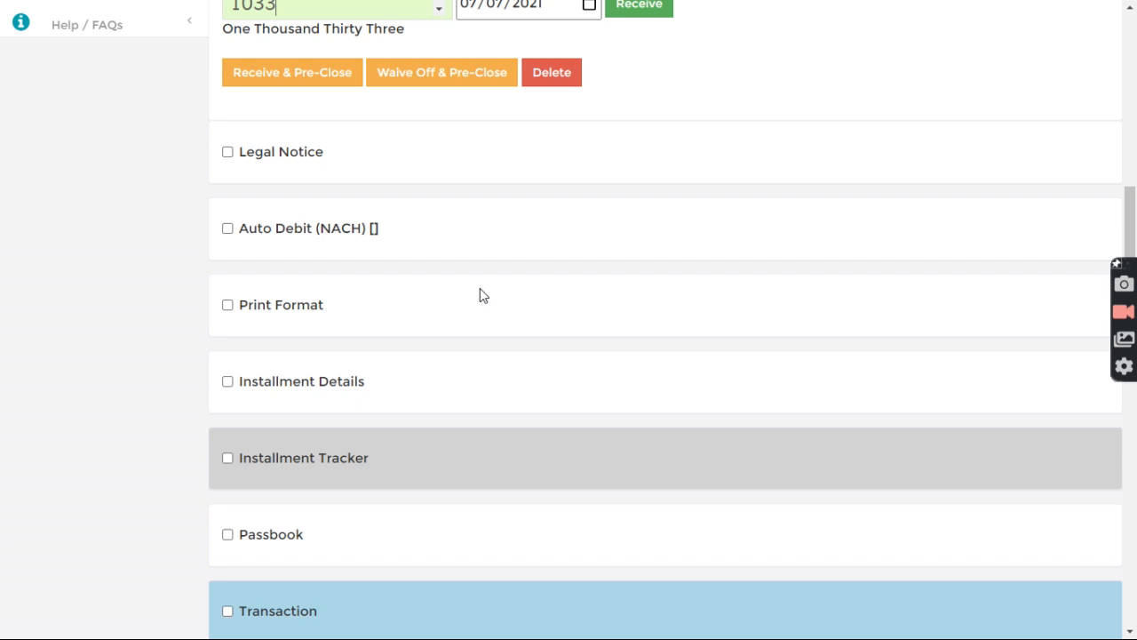
{"action": "scroll", "coordinate": [479, 295], "scroll_direction": "up", "scroll_amount": 10}
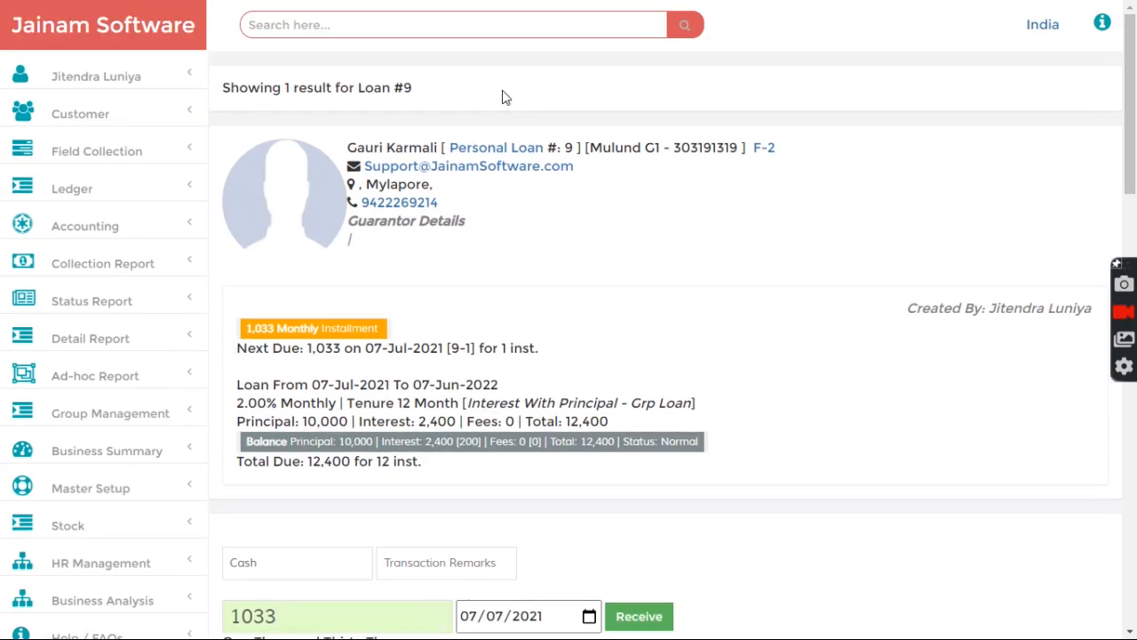
Step: Search g-mulund and open the member list of Mulund G2
{"action": "left_click", "coordinate": [399, 30]}
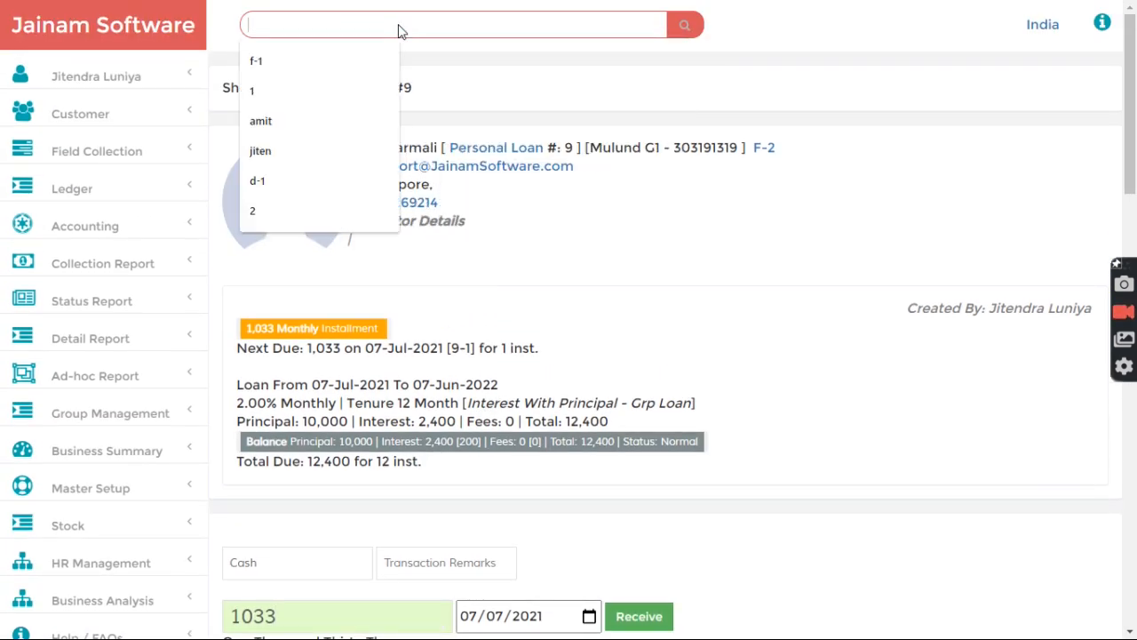
{"action": "type", "text": "g-mulund"}
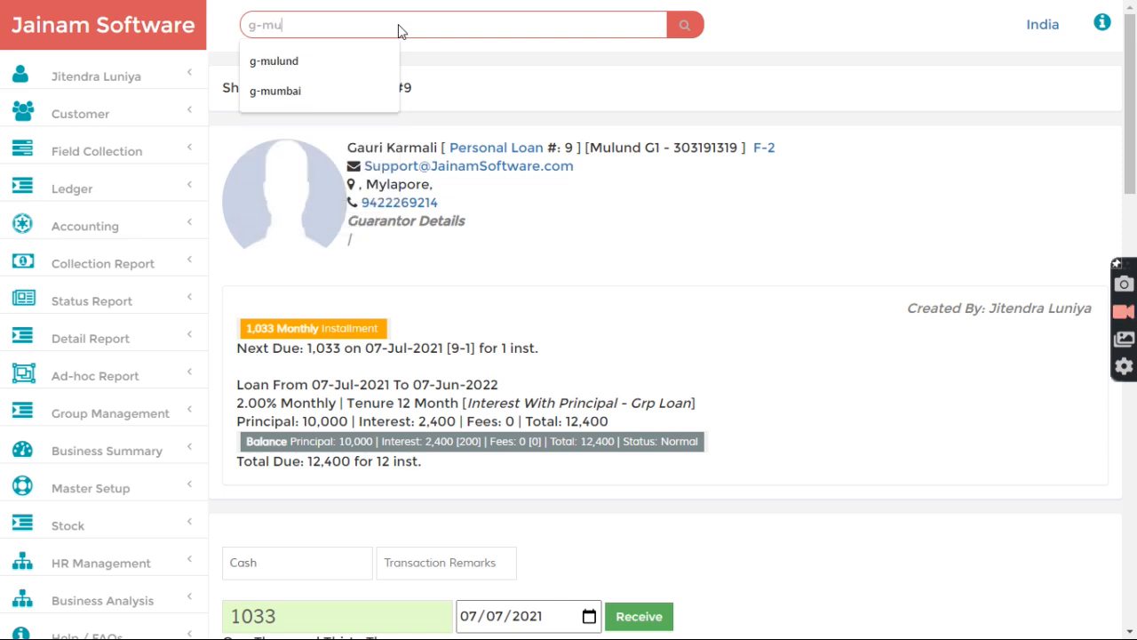
{"action": "key", "text": "Return"}
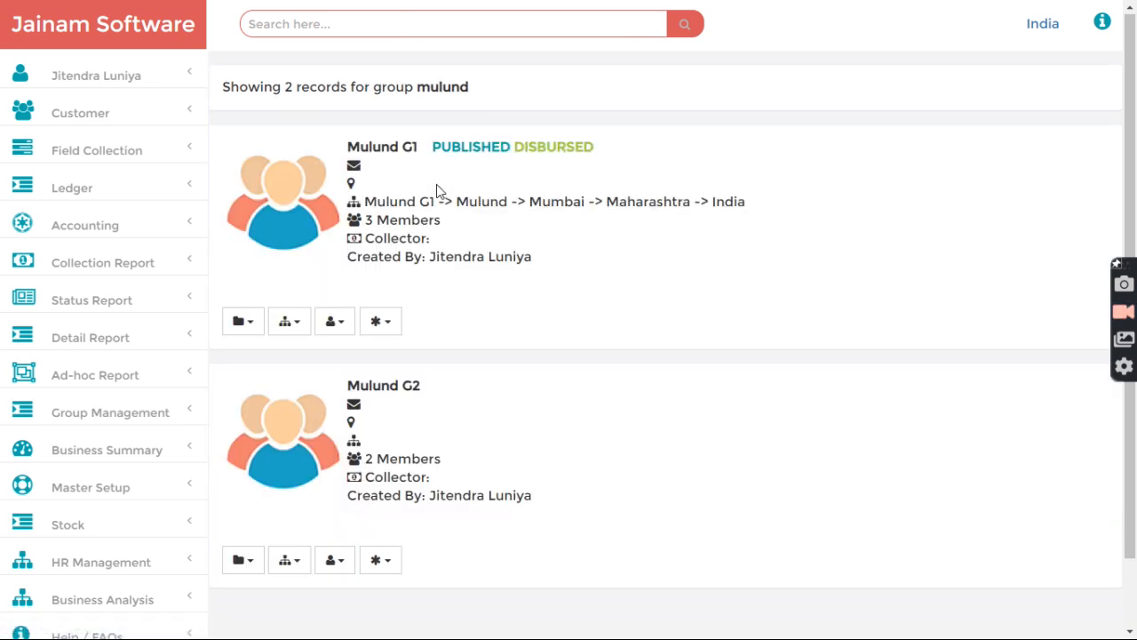
{"action": "scroll", "coordinate": [432, 294], "scroll_direction": "down", "scroll_amount": 1}
{"action": "left_click", "coordinate": [382, 484]}
{"action": "left_click", "coordinate": [395, 514]}
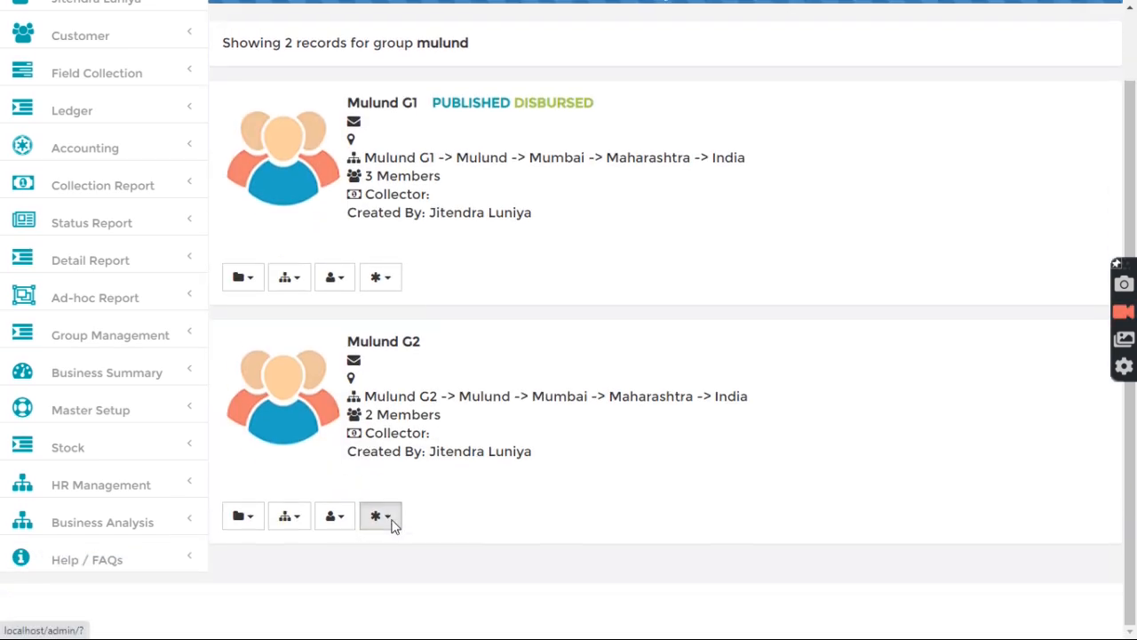
{"action": "scroll", "coordinate": [444, 480], "scroll_direction": "down", "scroll_amount": 2}
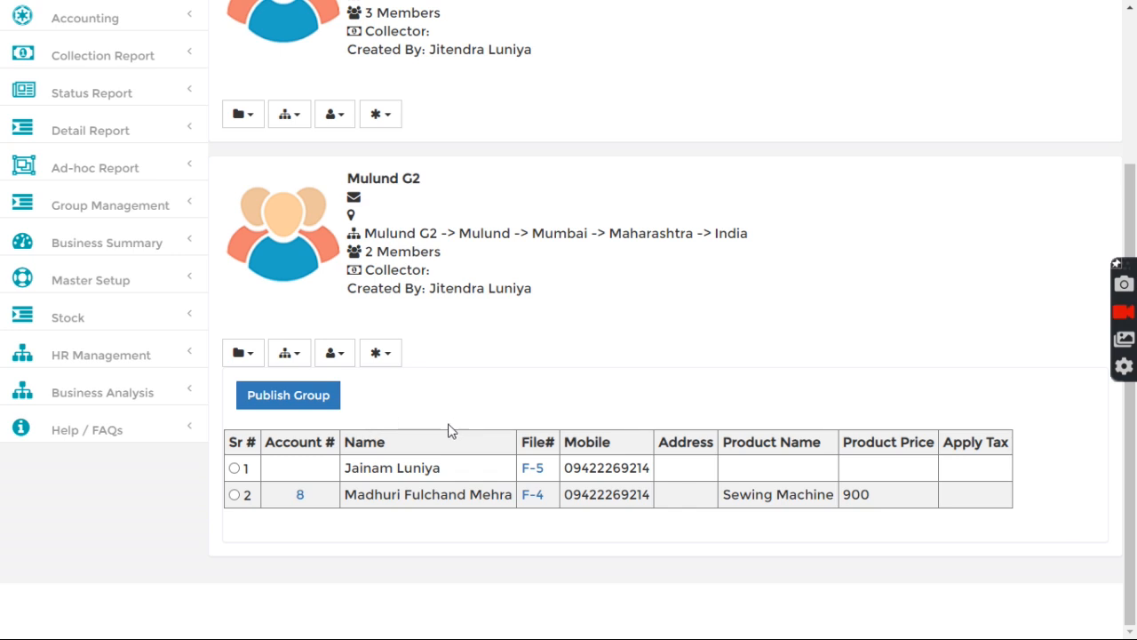
{"action": "left_click_drag", "start_coordinate": [346, 468], "coordinate": [451, 476]}
{"action": "left_click", "coordinate": [300, 470]}
{"action": "left_click_drag", "start_coordinate": [268, 444], "coordinate": [345, 450]}
{"action": "left_click", "coordinate": [332, 460]}
Step: Give members F-5 and F-4 a Mixer Grinder priced 500 and 800
{"action": "left_click", "coordinate": [534, 471]}
{"action": "left_click", "coordinate": [444, 196]}
{"action": "left_click", "coordinate": [440, 246]}
{"action": "left_click", "coordinate": [430, 249]}
{"action": "type", "text": "500"}
{"action": "left_click", "coordinate": [653, 345]}
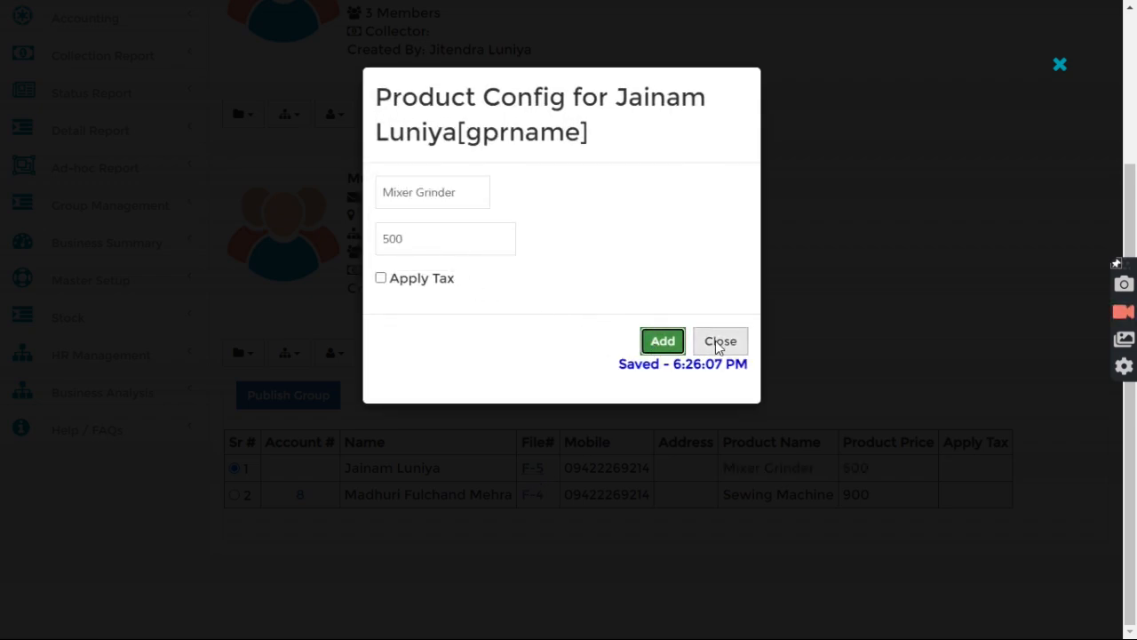
{"action": "left_click", "coordinate": [718, 341]}
{"action": "left_click", "coordinate": [533, 505]}
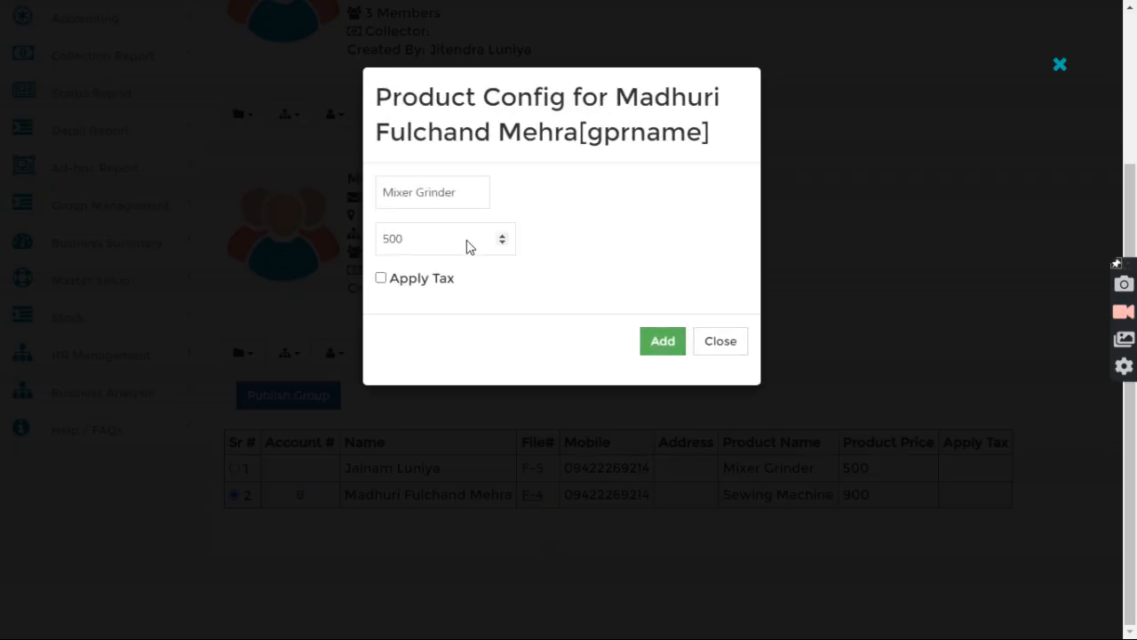
{"action": "left_click_drag", "start_coordinate": [424, 236], "coordinate": [368, 243]}
{"action": "type", "text": "800"}
{"action": "left_click", "coordinate": [664, 345]}
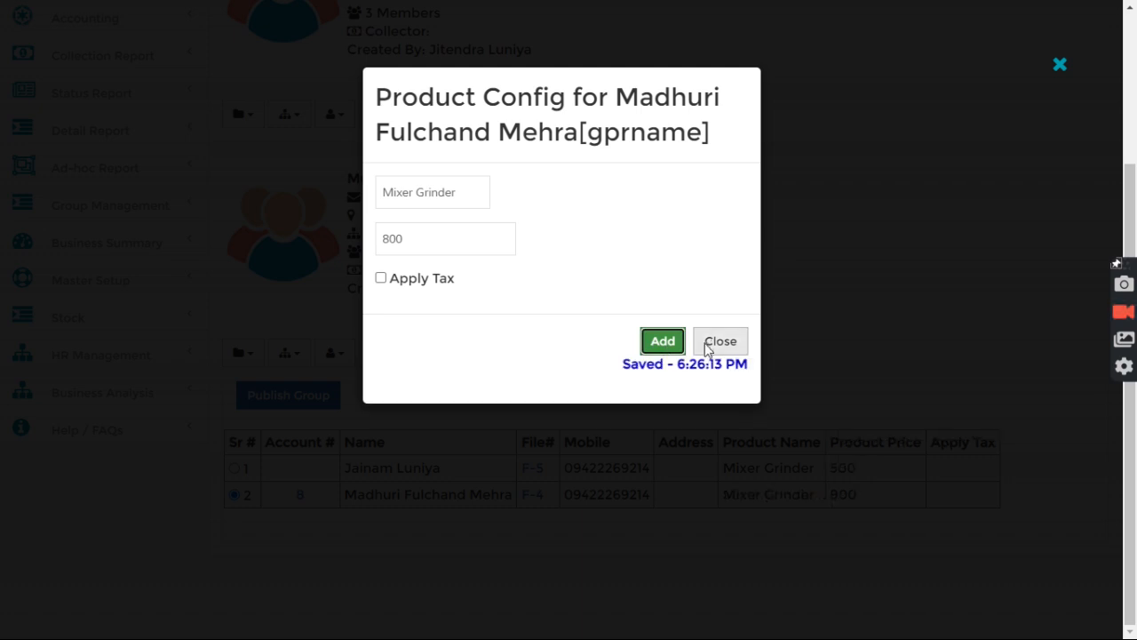
{"action": "left_click", "coordinate": [703, 340]}
Step: Publish the Mulund G2 group and start a new loan for it
{"action": "left_click", "coordinate": [293, 402]}
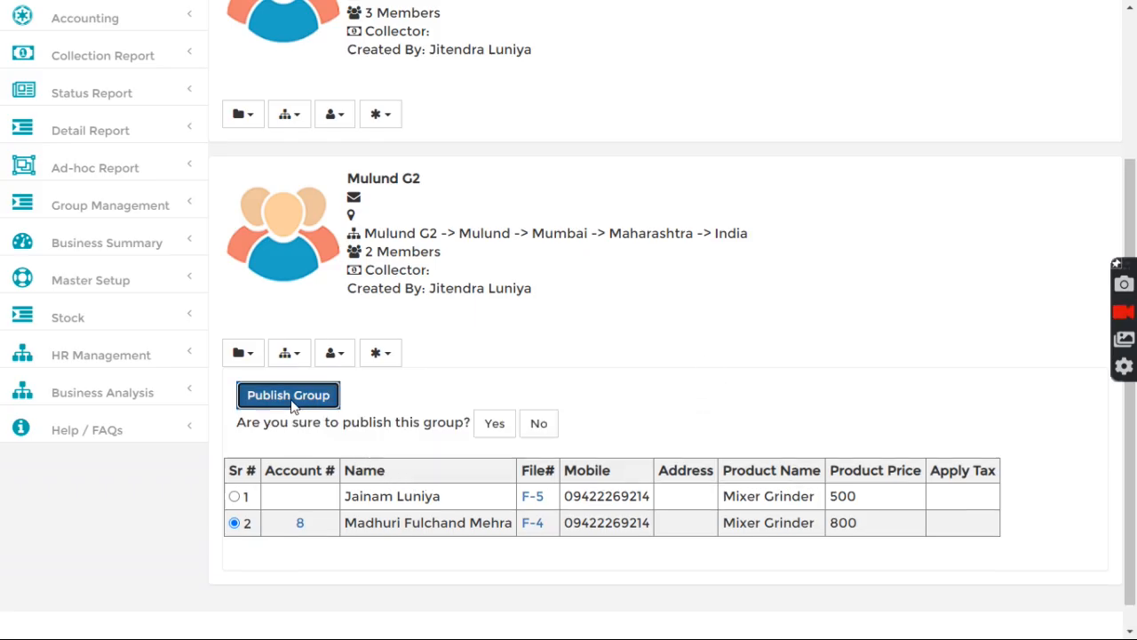
{"action": "left_click", "coordinate": [493, 426]}
{"action": "left_click", "coordinate": [396, 377]}
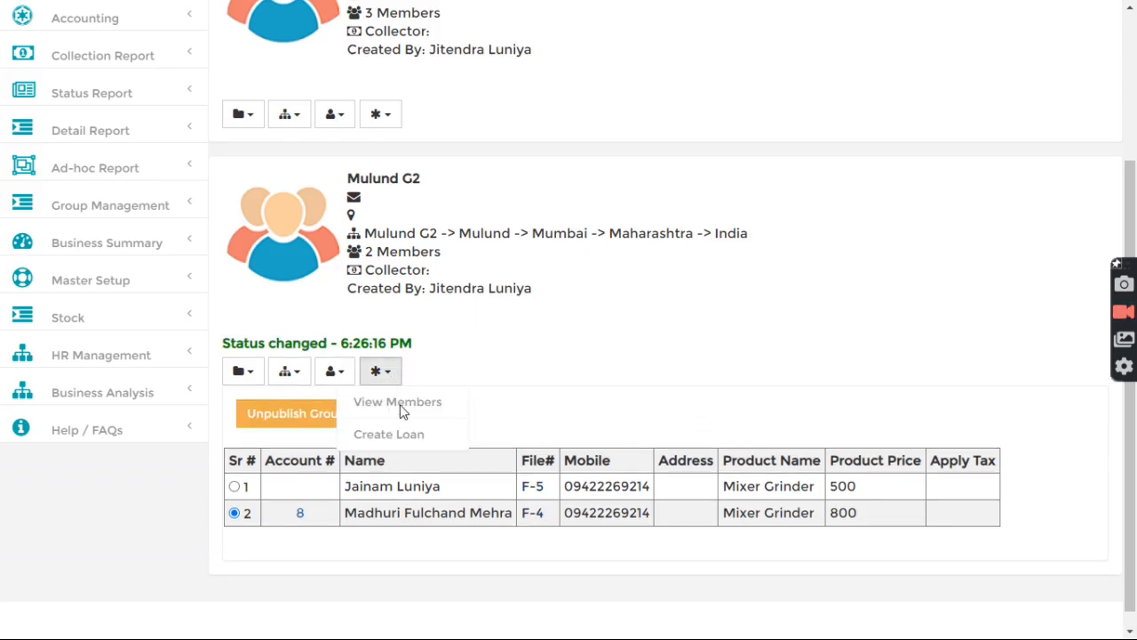
{"action": "left_click", "coordinate": [399, 436]}
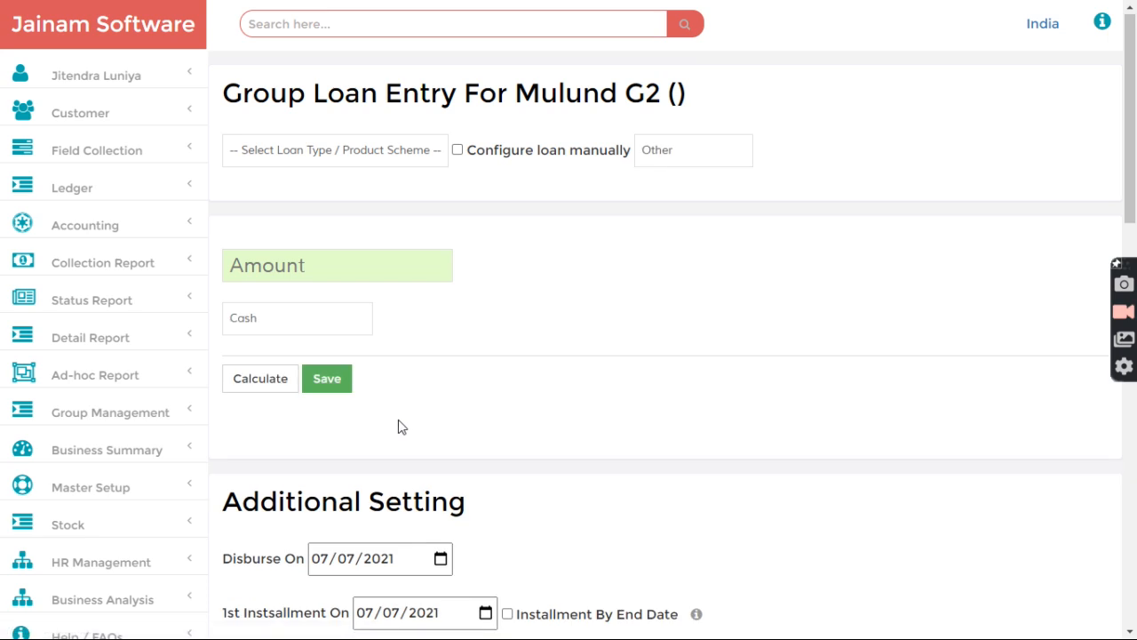
Step: Set a Grp Loan of 10000 including both members, checking prices 500/800 and 9,500 approximate pay
{"action": "left_click", "coordinate": [383, 160]}
{"action": "left_click", "coordinate": [365, 187]}
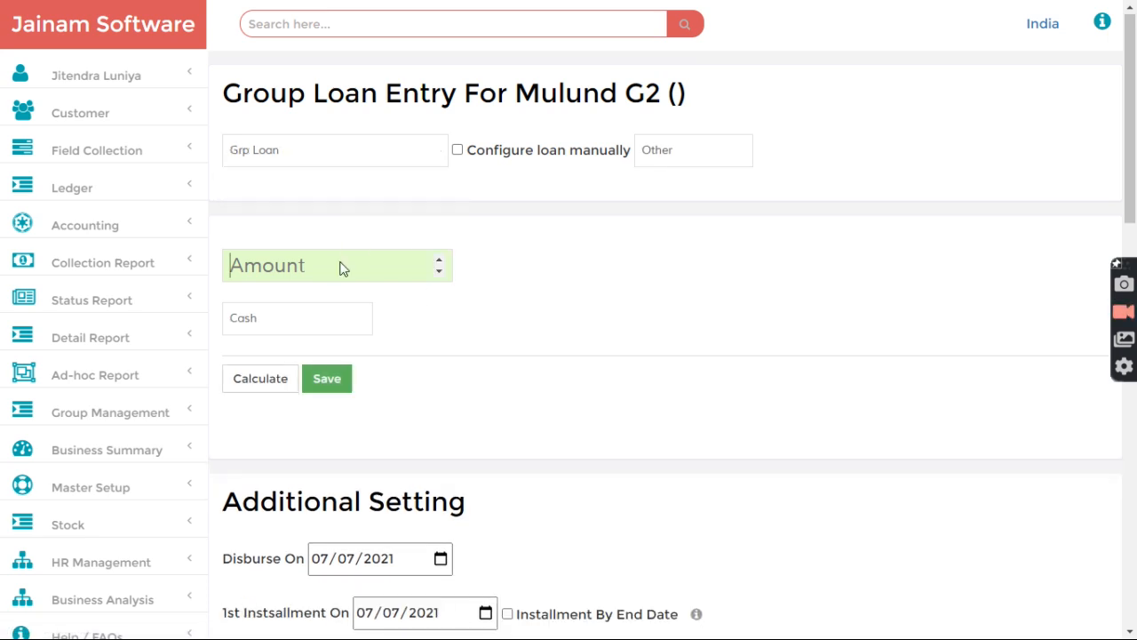
{"action": "type", "text": "10000"}
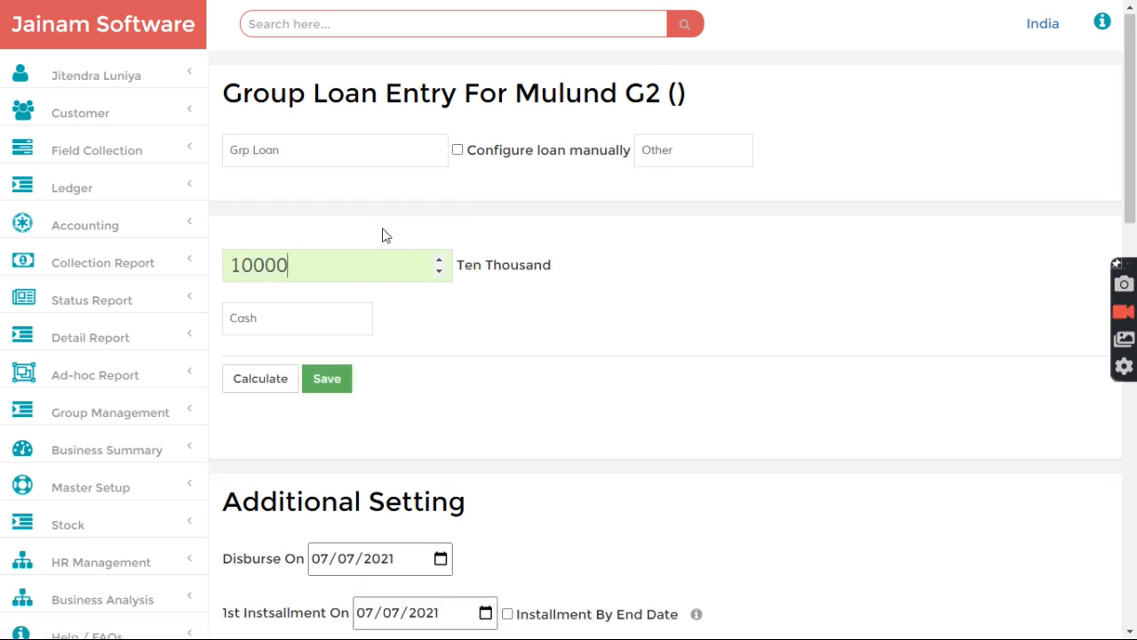
{"action": "scroll", "coordinate": [422, 317], "scroll_direction": "down", "scroll_amount": 14}
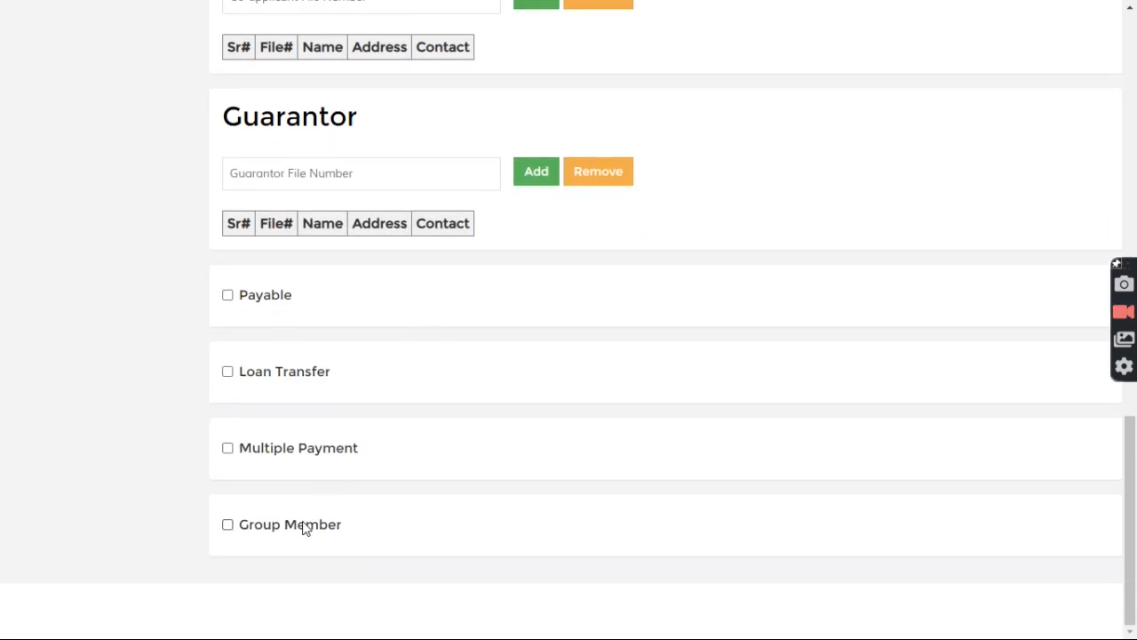
{"action": "left_click", "coordinate": [305, 524]}
{"action": "scroll", "coordinate": [338, 525], "scroll_direction": "down", "scroll_amount": 3}
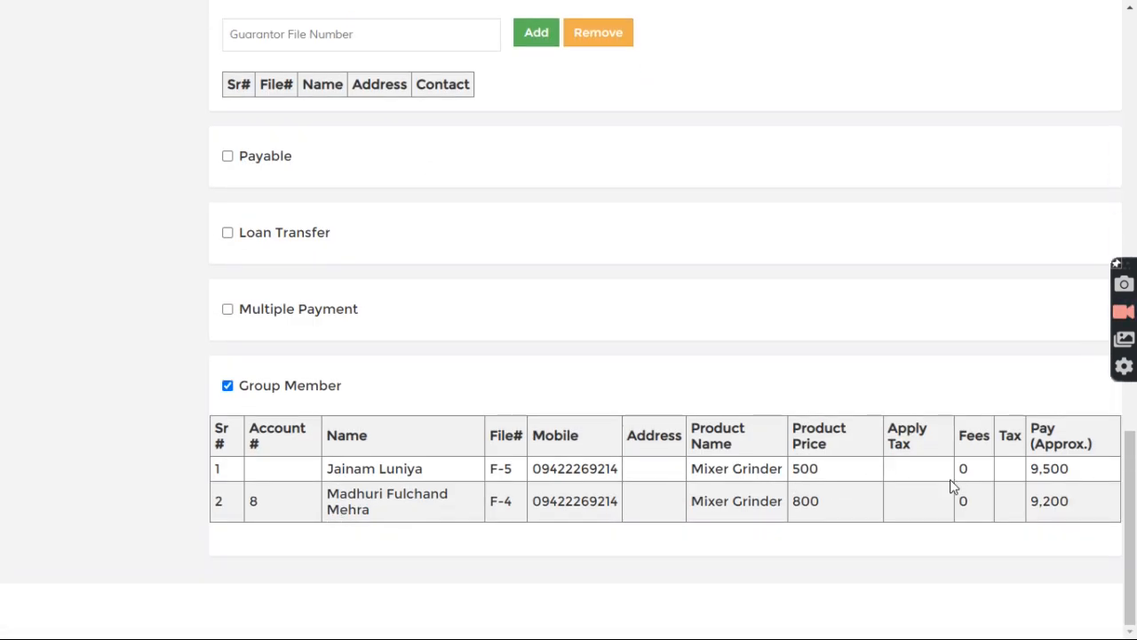
{"action": "double_click", "coordinate": [804, 469]}
{"action": "double_click", "coordinate": [806, 500]}
{"action": "double_click", "coordinate": [1049, 469]}
{"action": "left_click", "coordinate": [1063, 499]}
Step: Save the Mulund G2 group loan and review the entry page showing loan #13
{"action": "scroll", "coordinate": [447, 434], "scroll_direction": "up", "scroll_amount": 18}
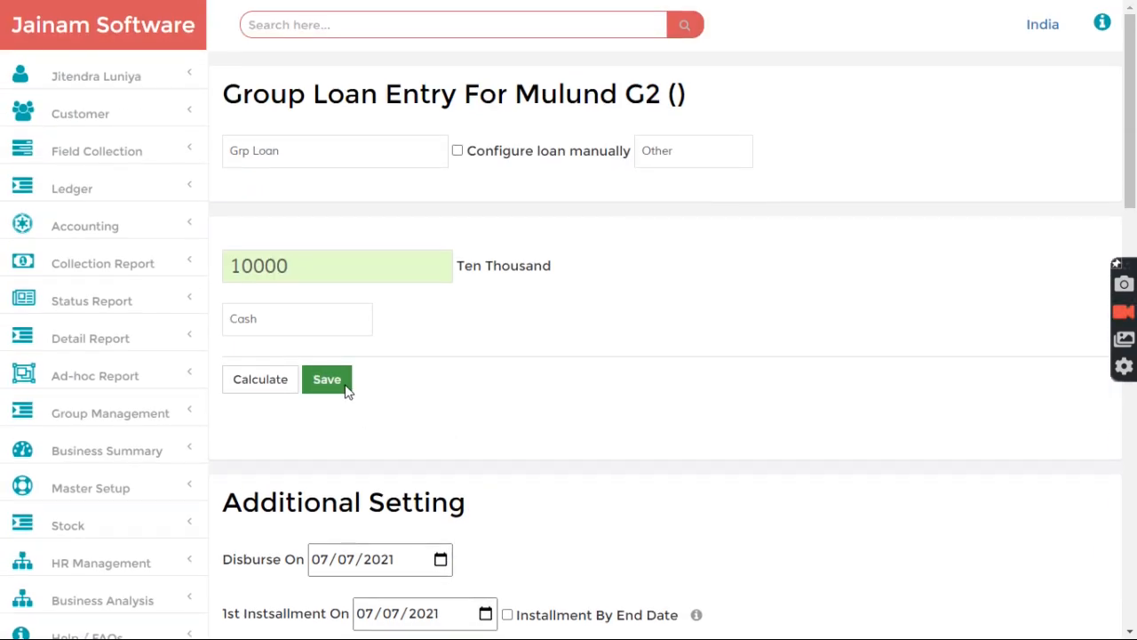
{"action": "left_click", "coordinate": [347, 389]}
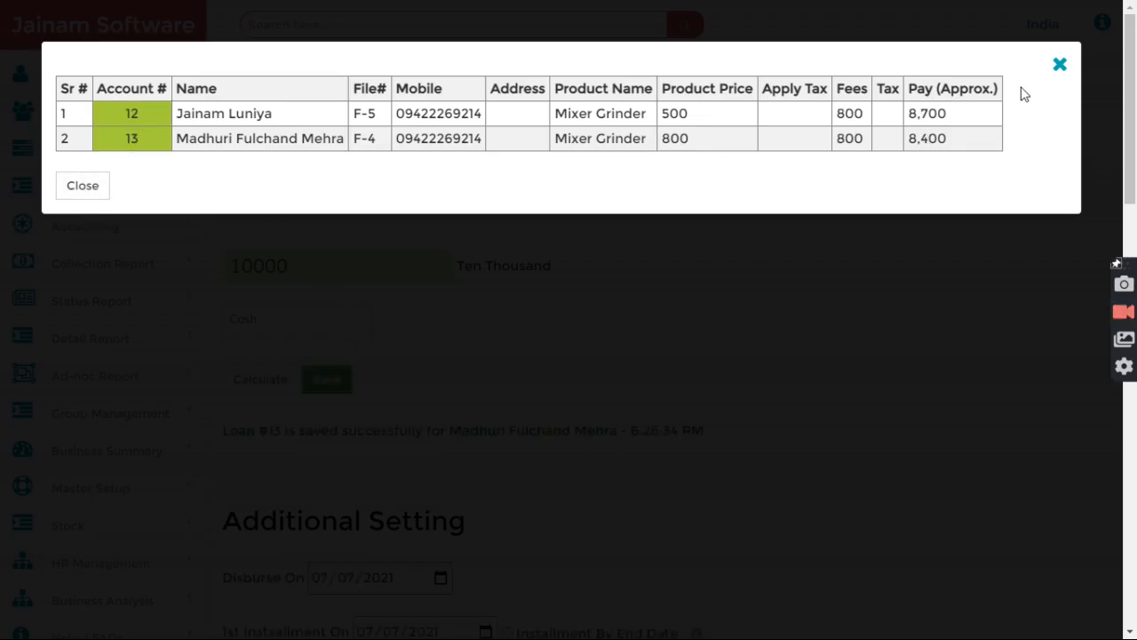
{"action": "left_click", "coordinate": [82, 187]}
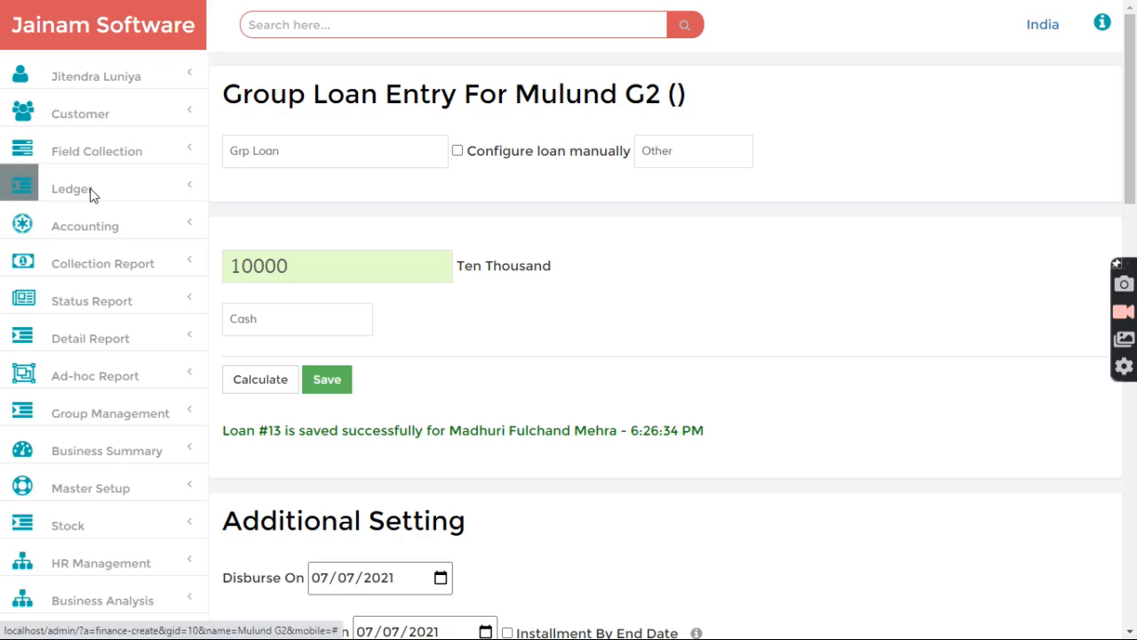
{"action": "left_click_drag", "start_coordinate": [227, 100], "coordinate": [726, 97]}
{"action": "left_click", "coordinate": [726, 98]}
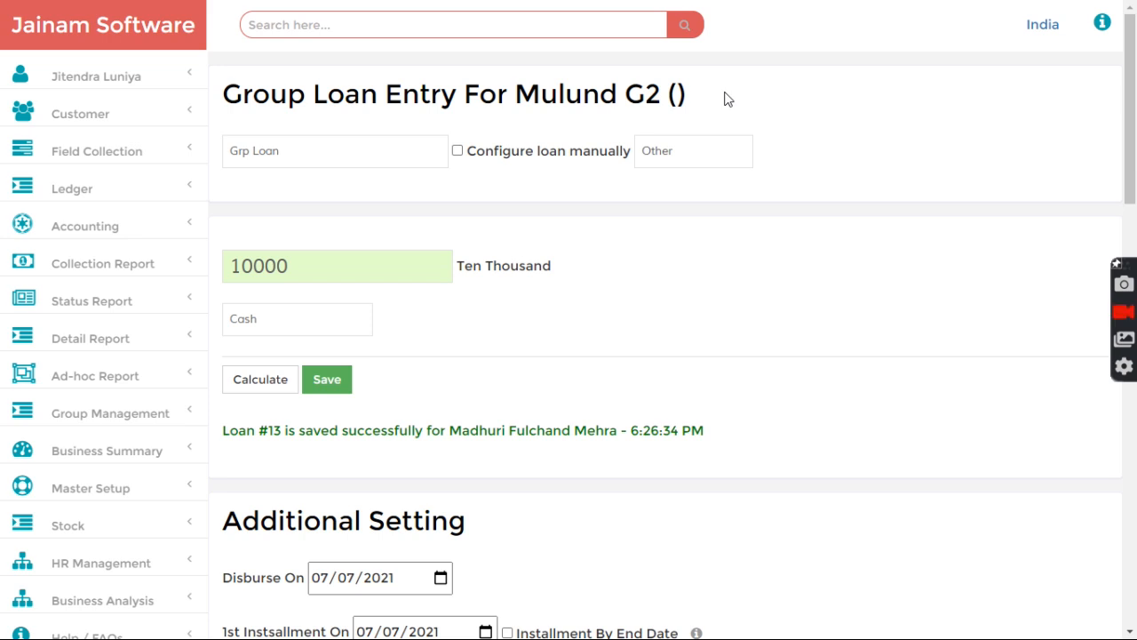
{"action": "scroll", "coordinate": [252, 328], "scroll_direction": "down", "scroll_amount": 2}
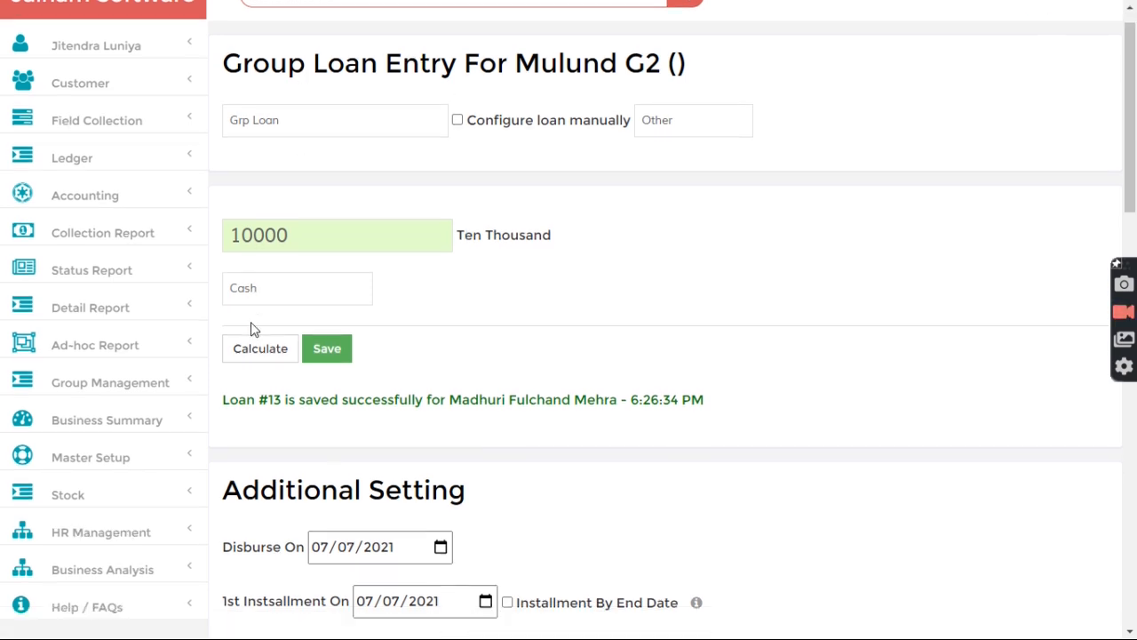
{"action": "scroll", "coordinate": [345, 272], "scroll_direction": "up", "scroll_amount": 2}
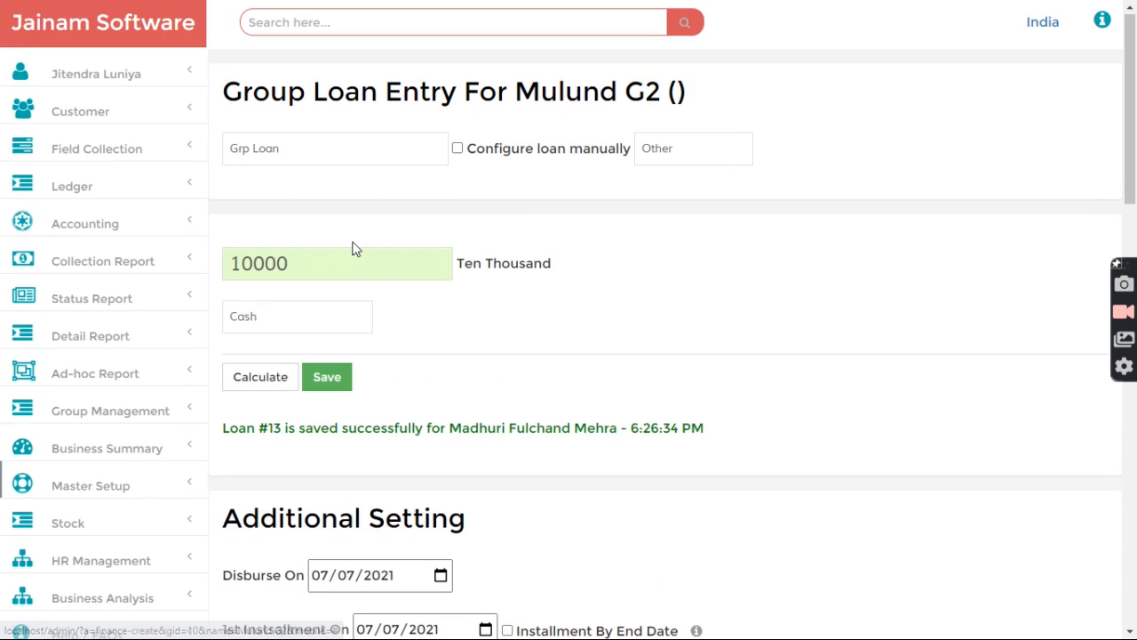
Step: Search g-mulund and confirm Mulund G1 shows PUBLISHED and DISBURSED
{"action": "left_click", "coordinate": [350, 19]}
{"action": "type", "text": "g"}
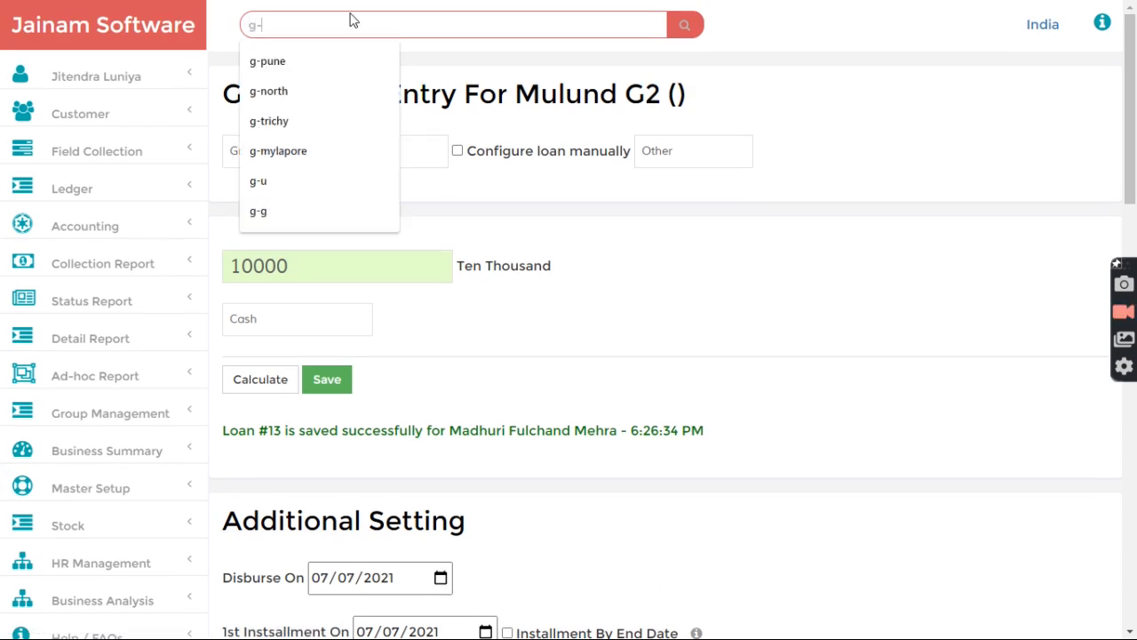
{"action": "type", "text": "-mul"}
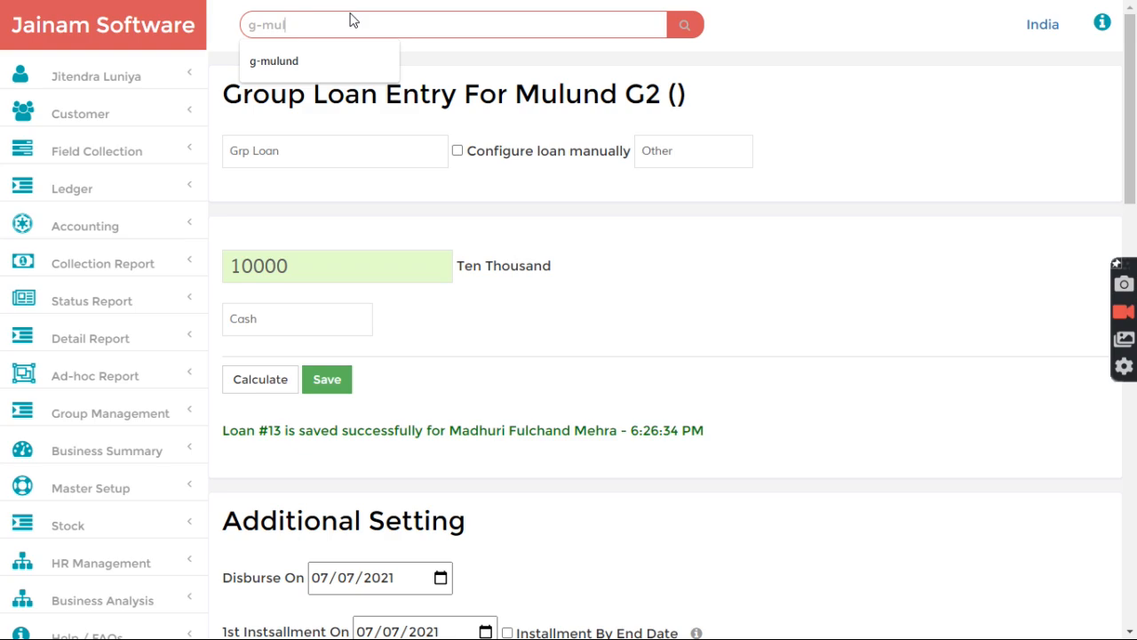
{"action": "key", "text": "Down"}
{"action": "key", "text": "Return"}
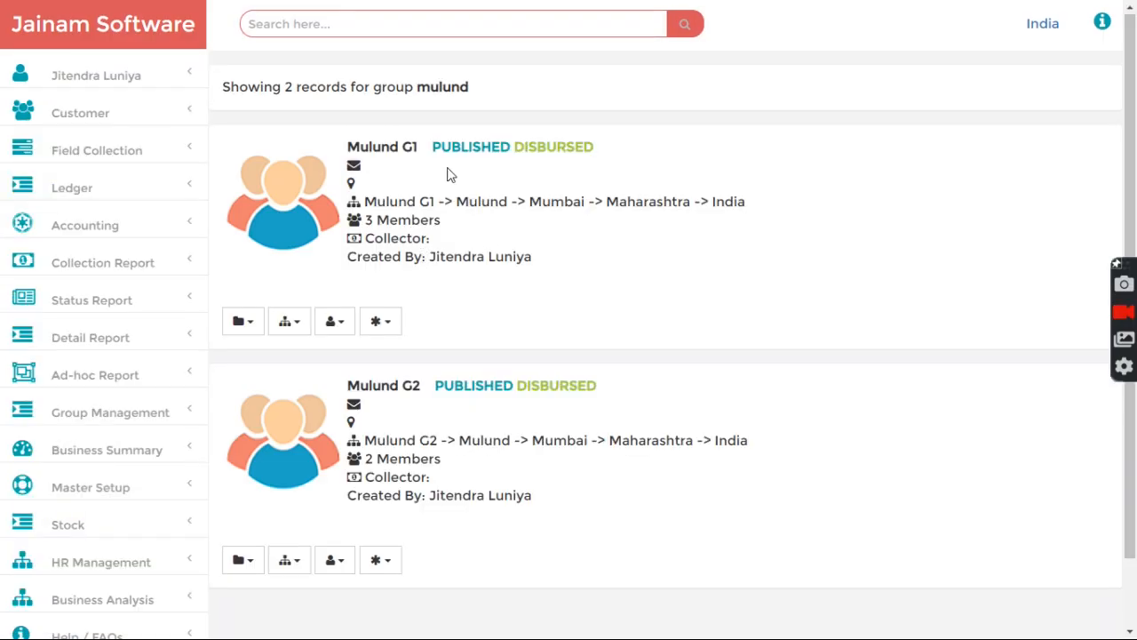
{"action": "left_click_drag", "start_coordinate": [434, 153], "coordinate": [589, 152]}
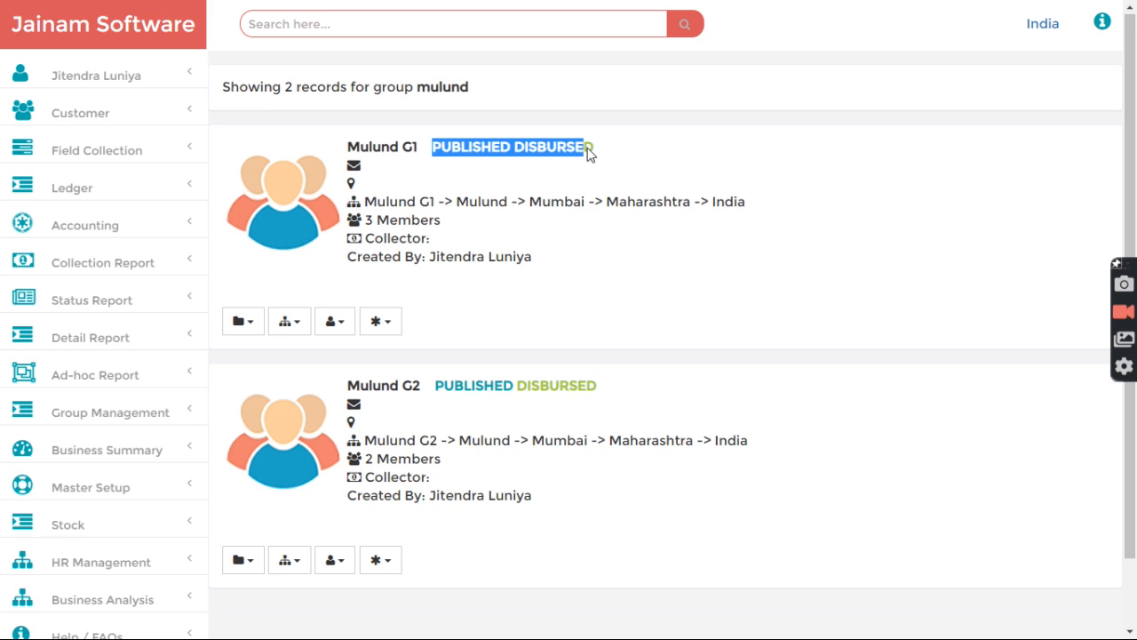
{"action": "left_click", "coordinate": [606, 151]}
{"action": "left_click_drag", "start_coordinate": [431, 156], "coordinate": [584, 155]}
{"action": "left_click_drag", "start_coordinate": [511, 148], "coordinate": [587, 169]}
{"action": "left_click", "coordinate": [588, 177]}
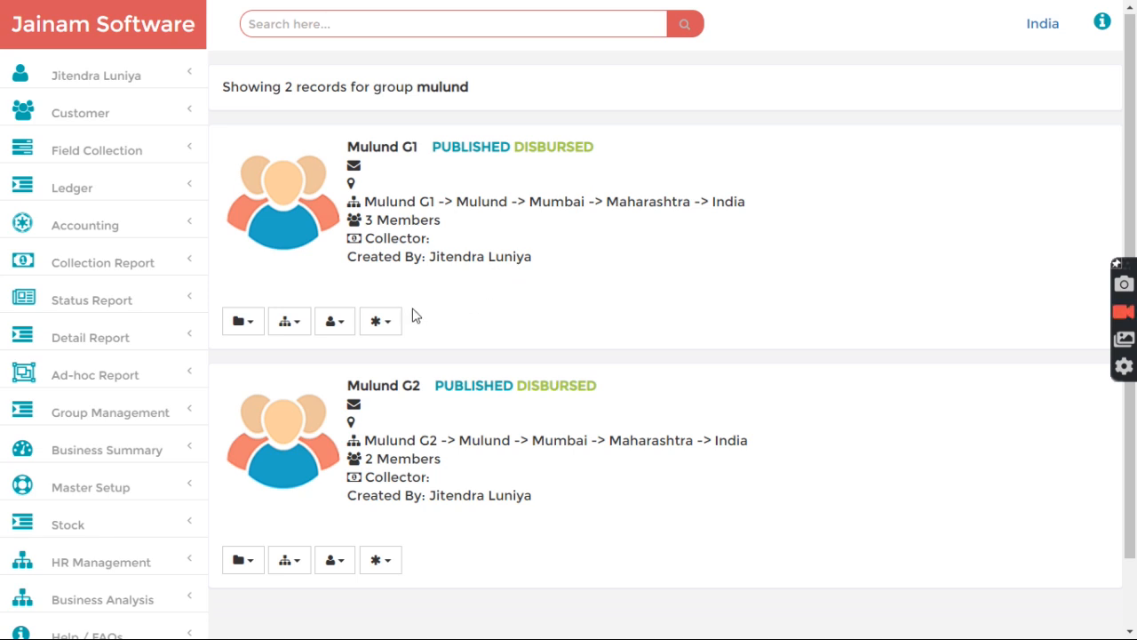
{"action": "left_click", "coordinate": [386, 321]}
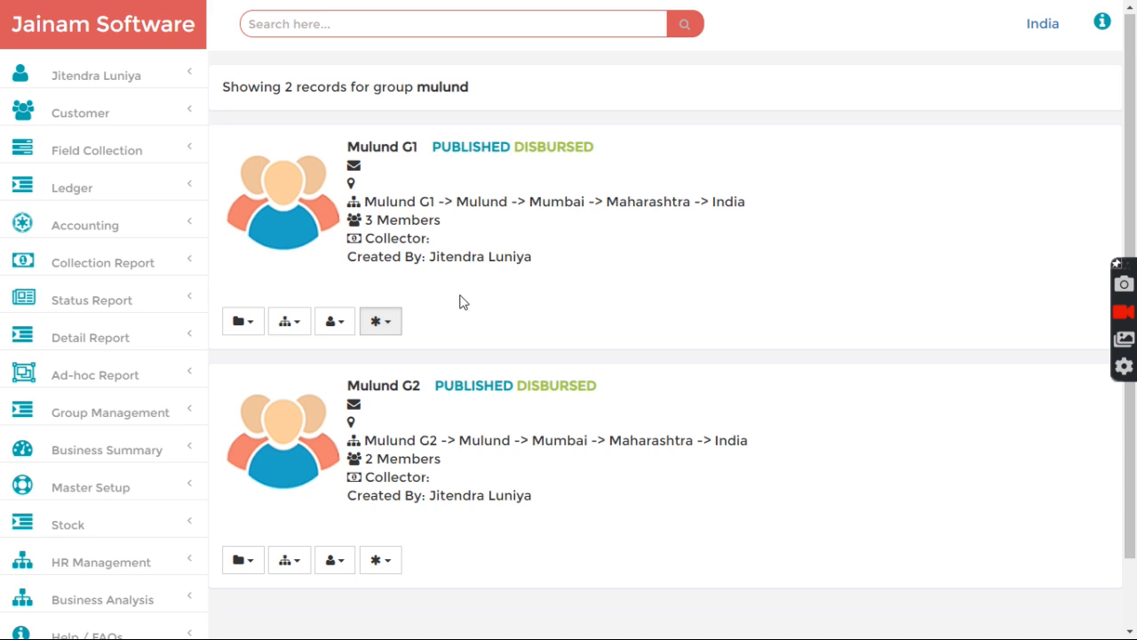
{"action": "left_click_drag", "start_coordinate": [516, 148], "coordinate": [607, 150]}
{"action": "left_click", "coordinate": [609, 176]}
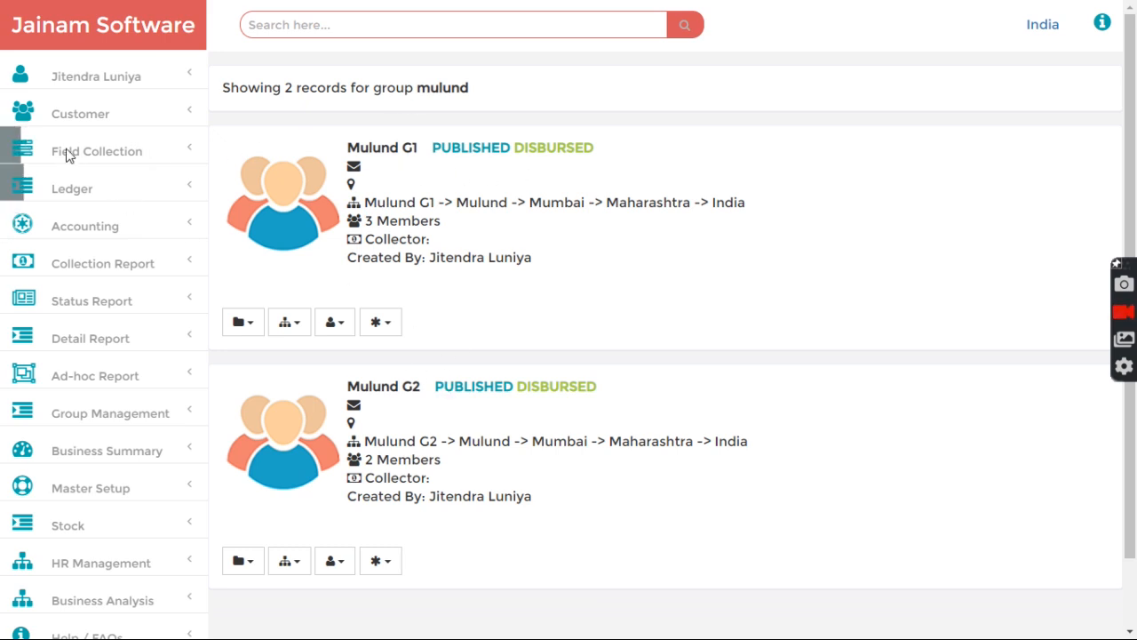
Step: Scroll down the results to check Mulund G2's Published and Disbursed status
{"action": "left_click", "coordinate": [78, 120]}
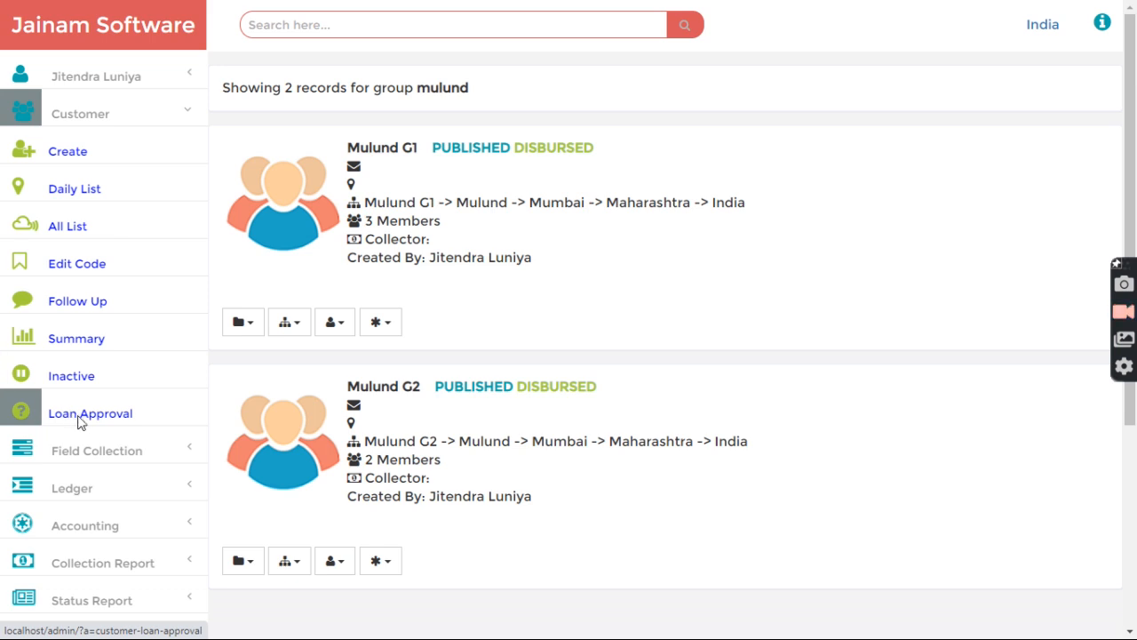
{"action": "left_click", "coordinate": [63, 119]}
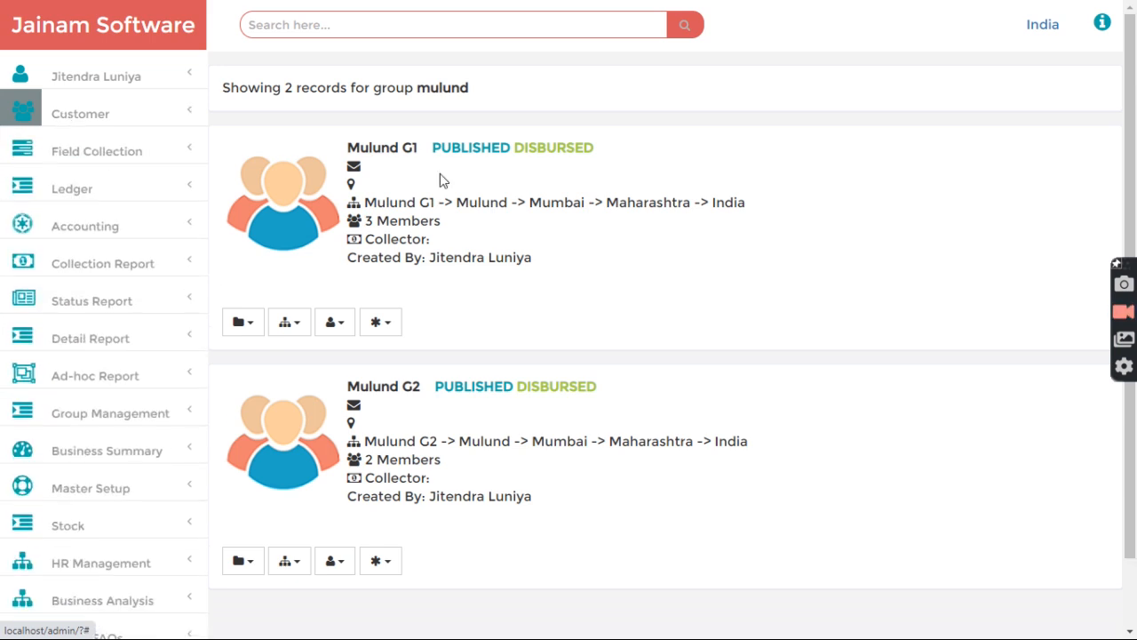
{"action": "mouse_move", "coordinate": [288, 29]}
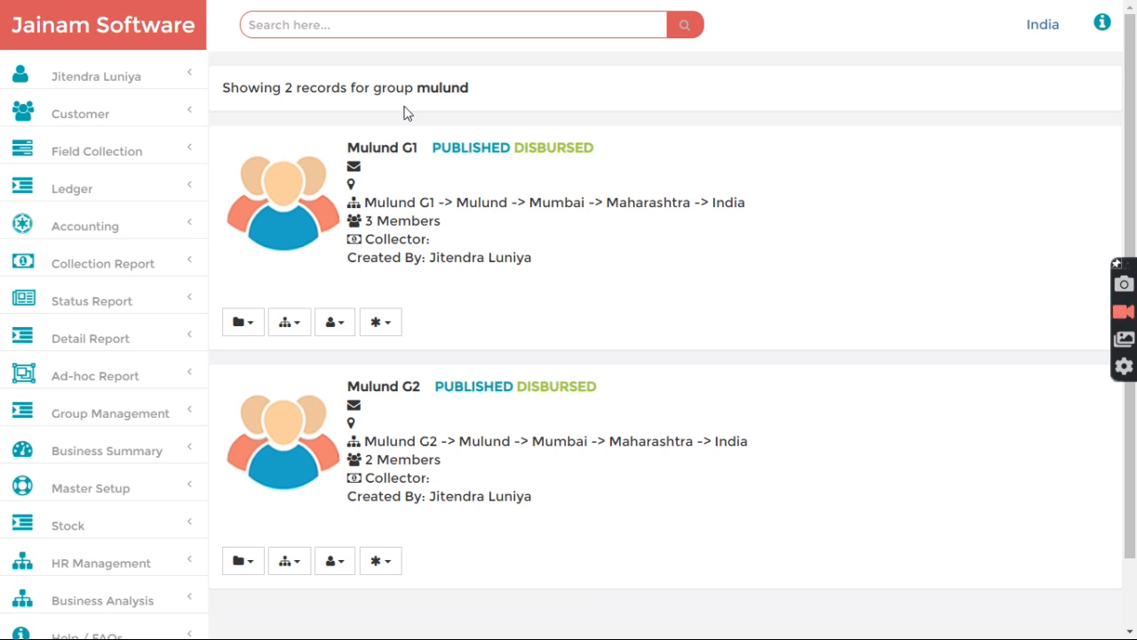
{"action": "scroll", "coordinate": [284, 426], "scroll_direction": "down", "scroll_amount": 1}
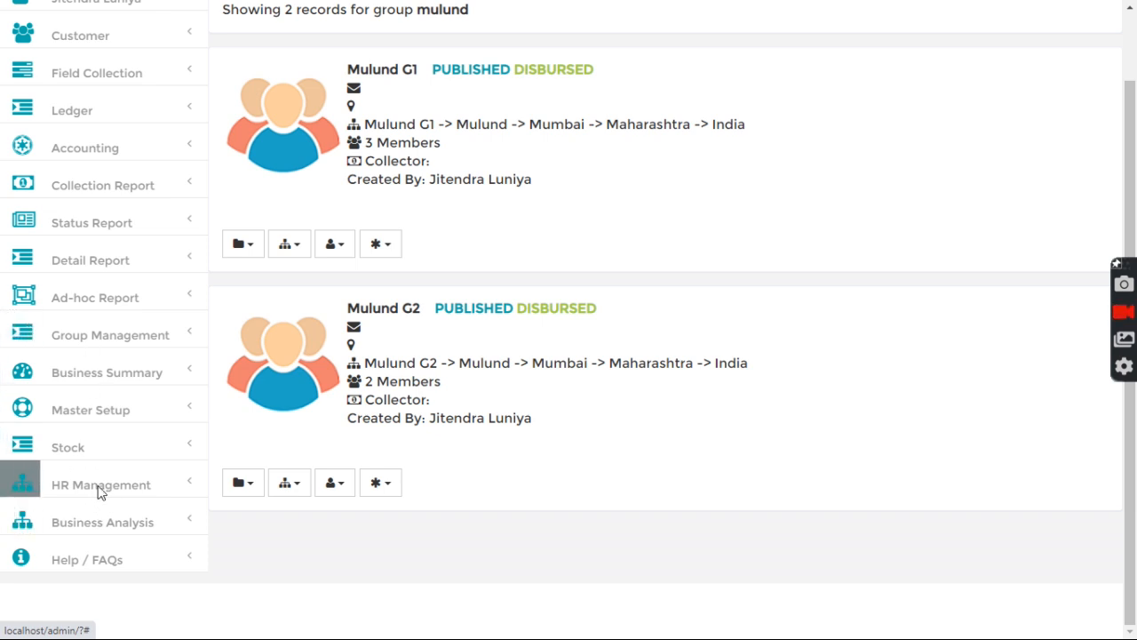
{"action": "scroll", "coordinate": [99, 492], "scroll_direction": "down", "scroll_amount": 3}
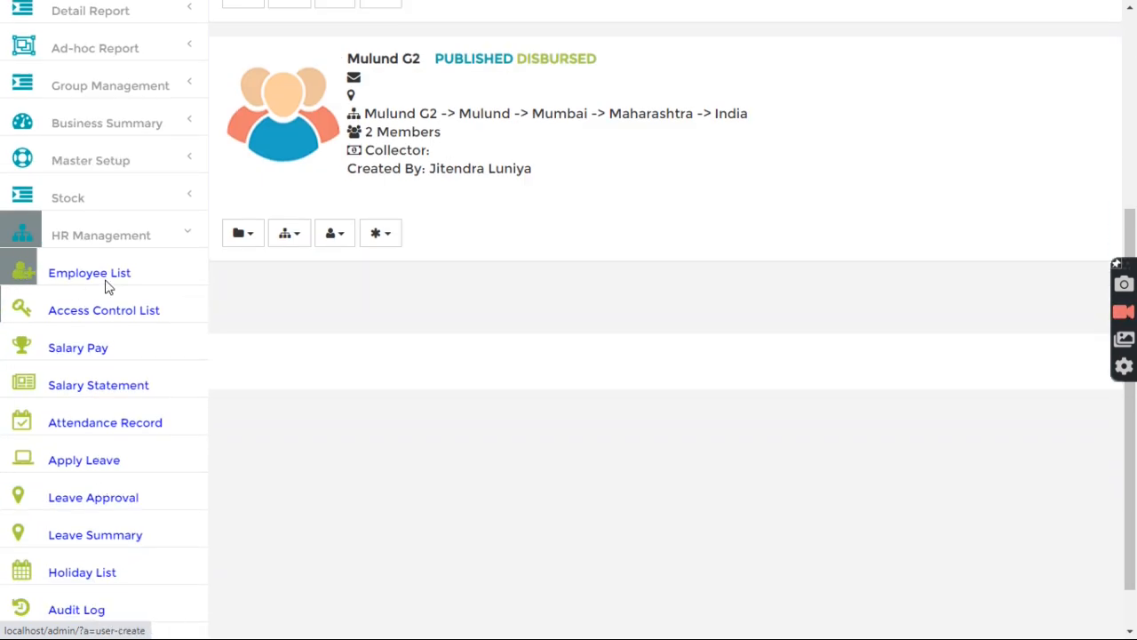
Step: Select the Staff1 Collection employee in the Employee List for a password reset
{"action": "left_click", "coordinate": [104, 287]}
{"action": "scroll", "coordinate": [309, 413], "scroll_direction": "down", "scroll_amount": 6}
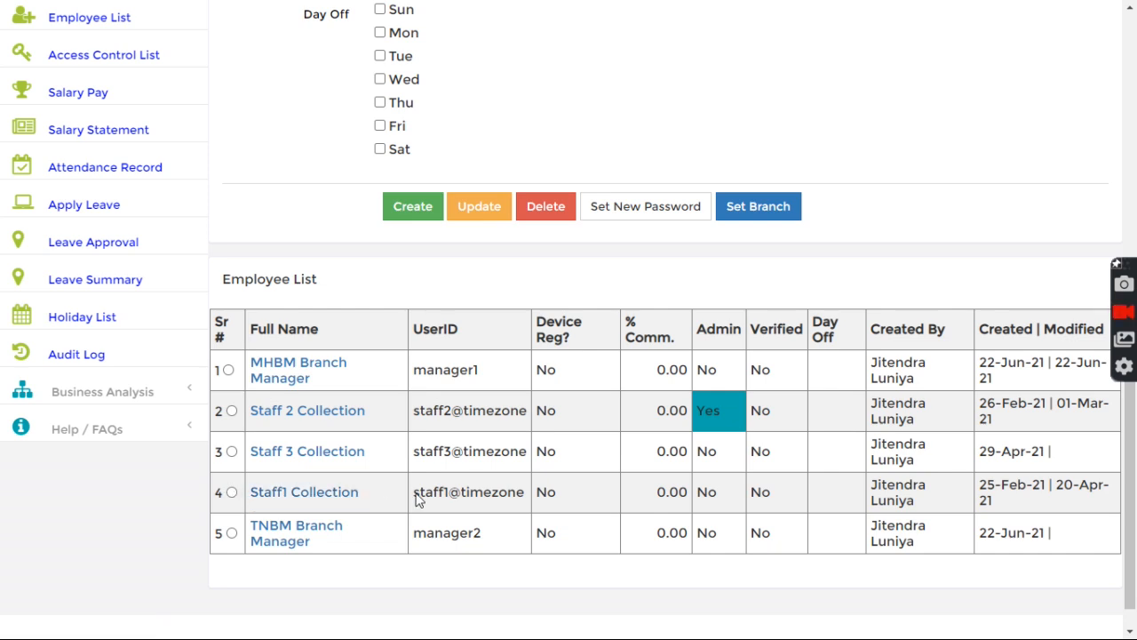
{"action": "left_click", "coordinate": [231, 491]}
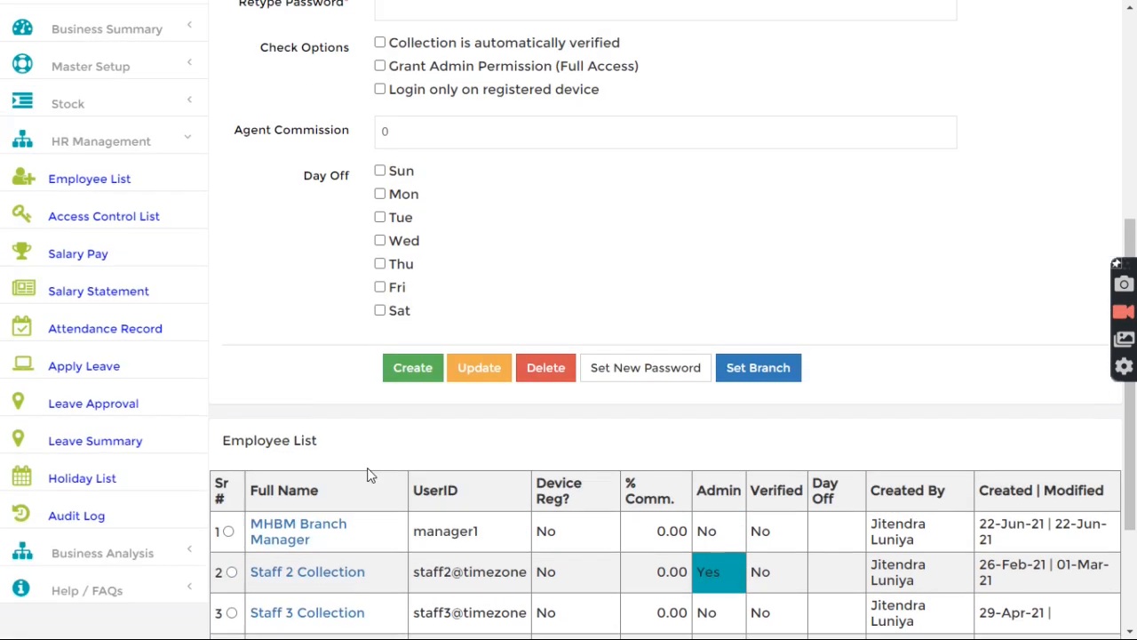
{"action": "scroll", "coordinate": [589, 341], "scroll_direction": "up", "scroll_amount": 2}
{"action": "scroll", "coordinate": [589, 341], "scroll_direction": "down", "scroll_amount": 4}
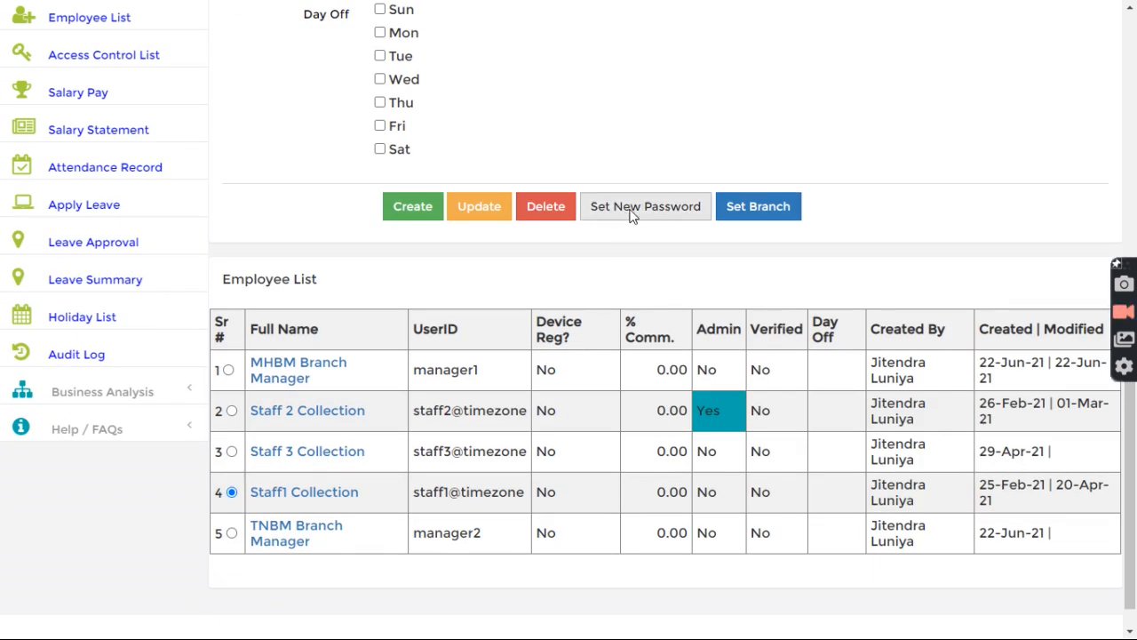
{"action": "left_click", "coordinate": [630, 213]}
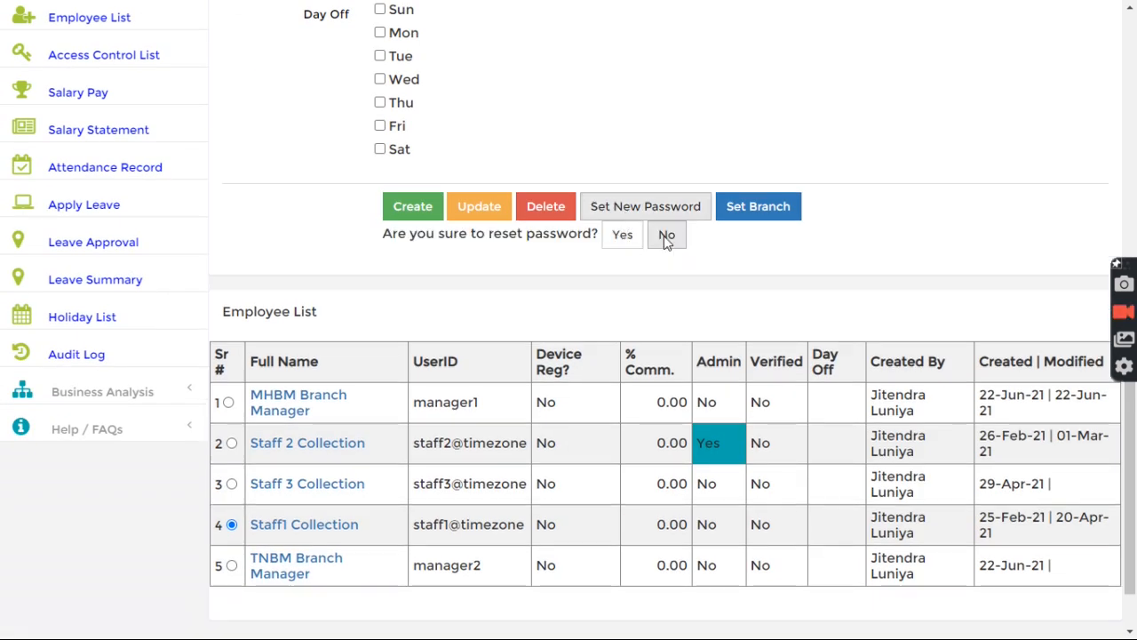
{"action": "left_click", "coordinate": [622, 238]}
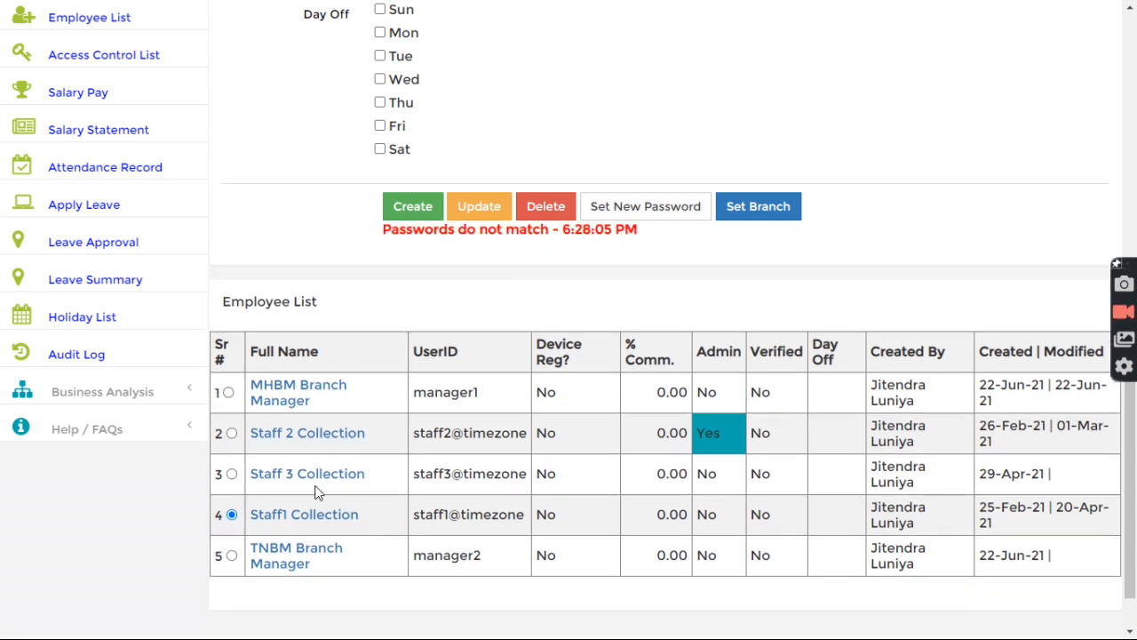
{"action": "scroll", "coordinate": [317, 493], "scroll_direction": "down", "scroll_amount": 1}
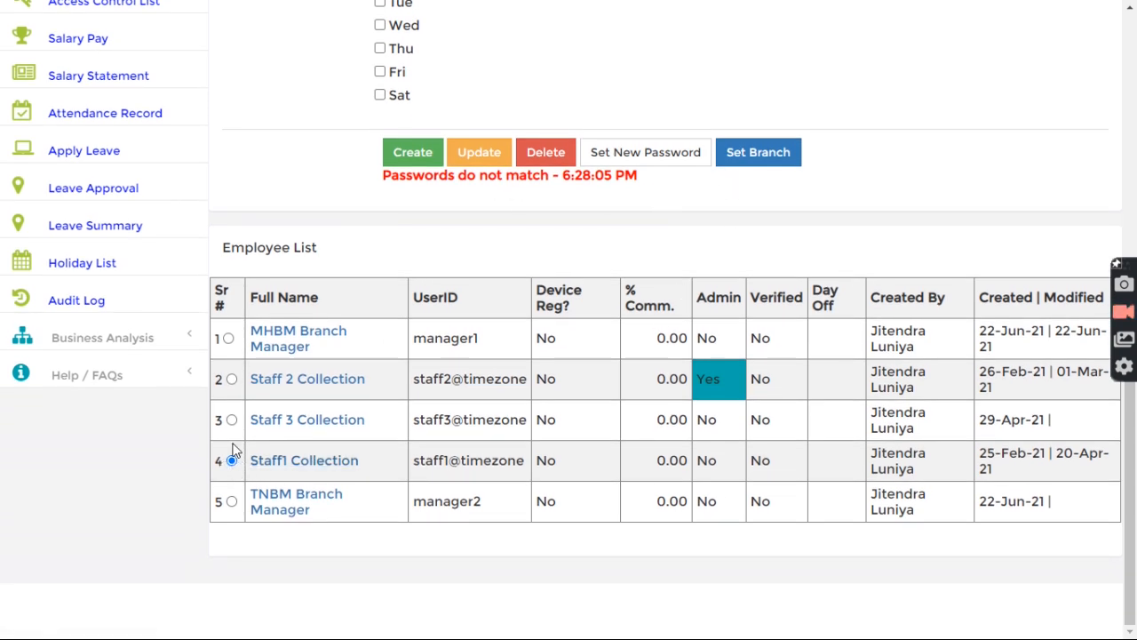
{"action": "scroll", "coordinate": [485, 437], "scroll_direction": "up", "scroll_amount": 5}
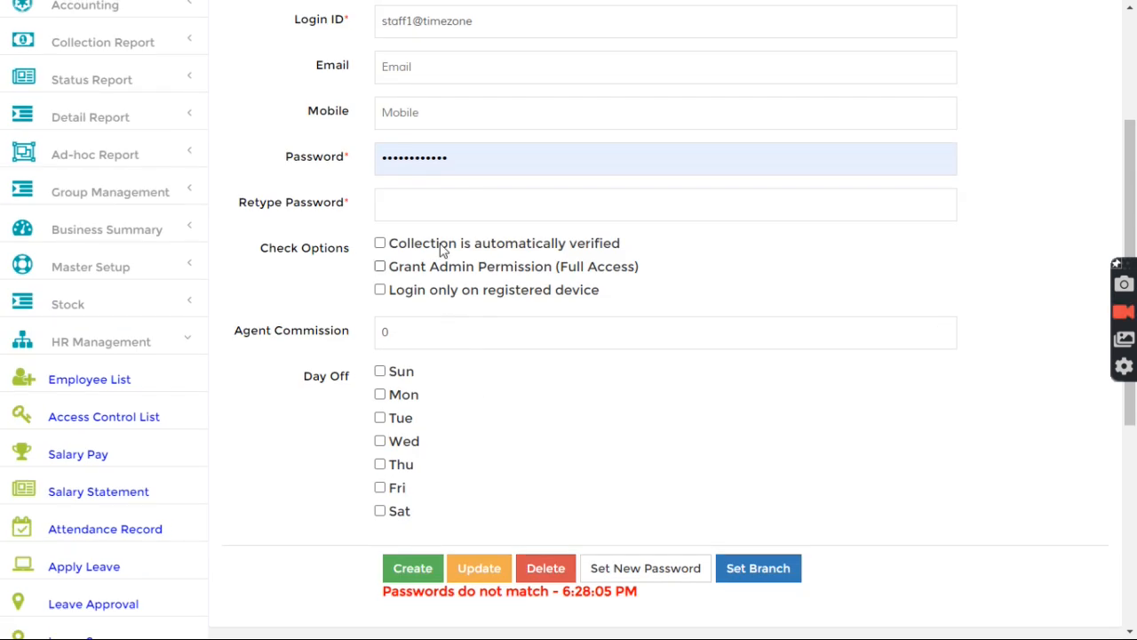
Step: Replace Staff1 Collection's password with a new one and confirm the reset
{"action": "left_click", "coordinate": [471, 167]}
{"action": "key", "text": "ctrl+a"}
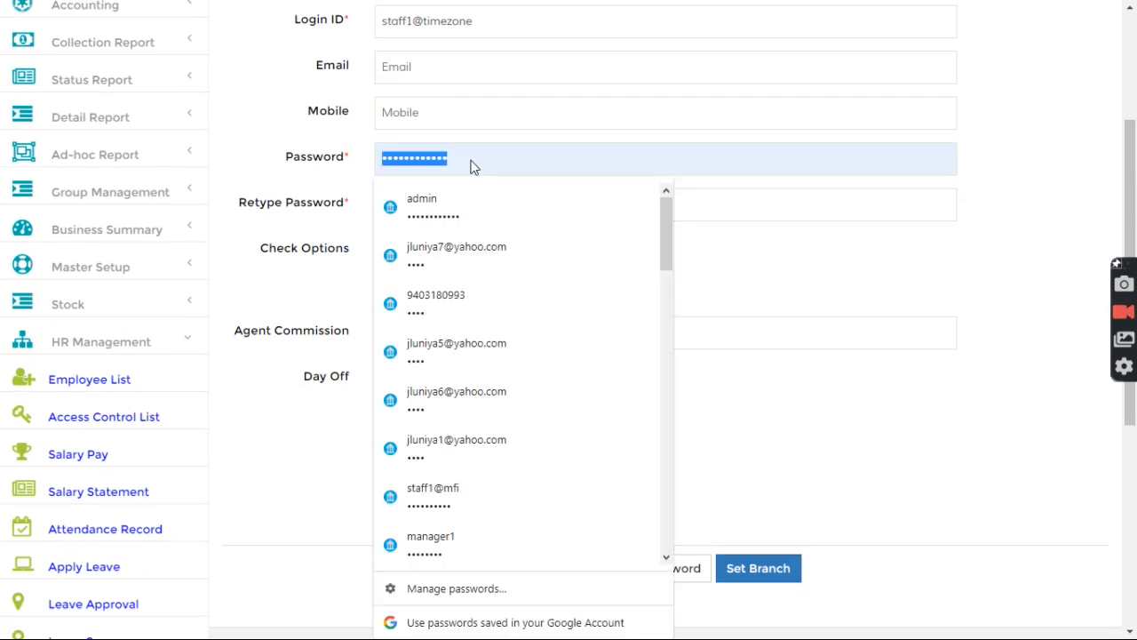
{"action": "key", "text": "BackSpace"}
{"action": "type", "text": "12"}
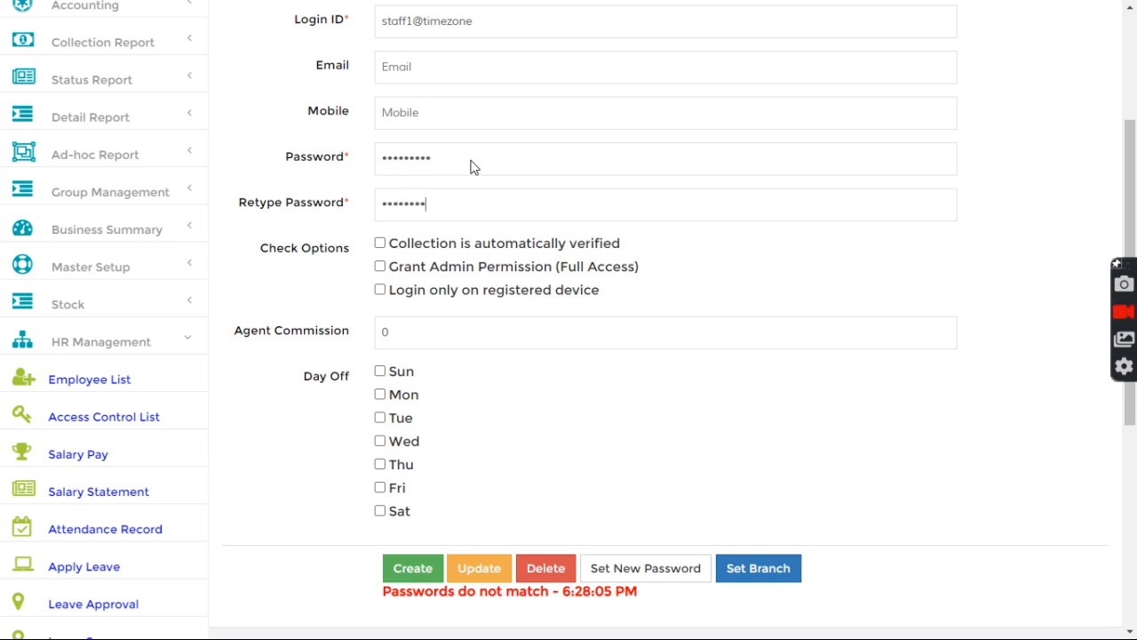
{"action": "left_click", "coordinate": [622, 564]}
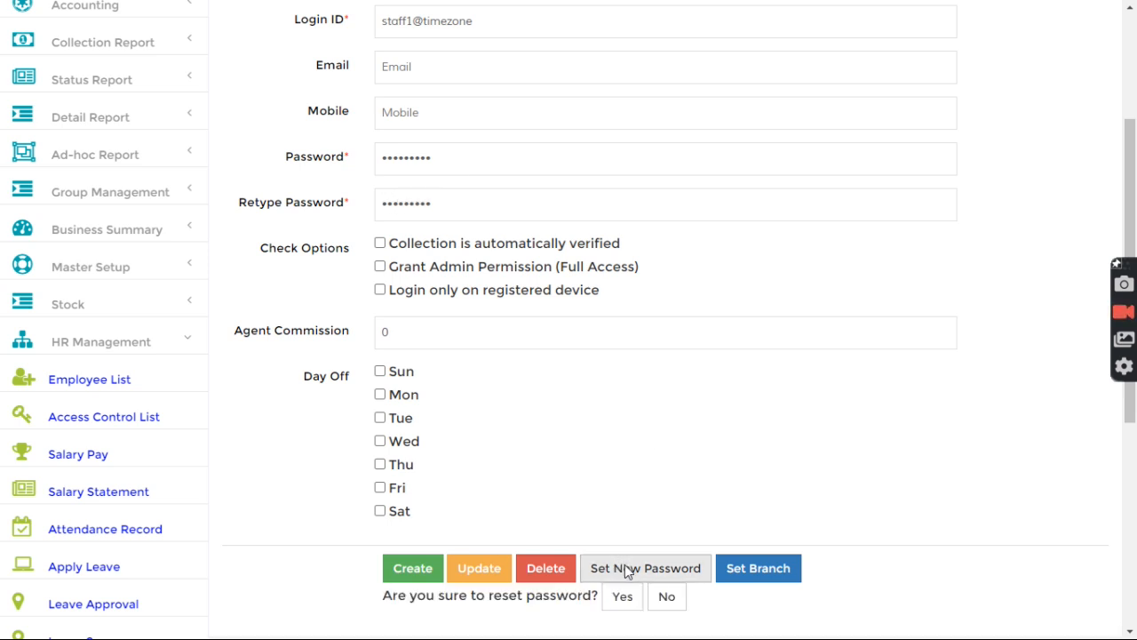
{"action": "left_click", "coordinate": [622, 596]}
{"action": "scroll", "coordinate": [625, 604], "scroll_direction": "down", "scroll_amount": 5}
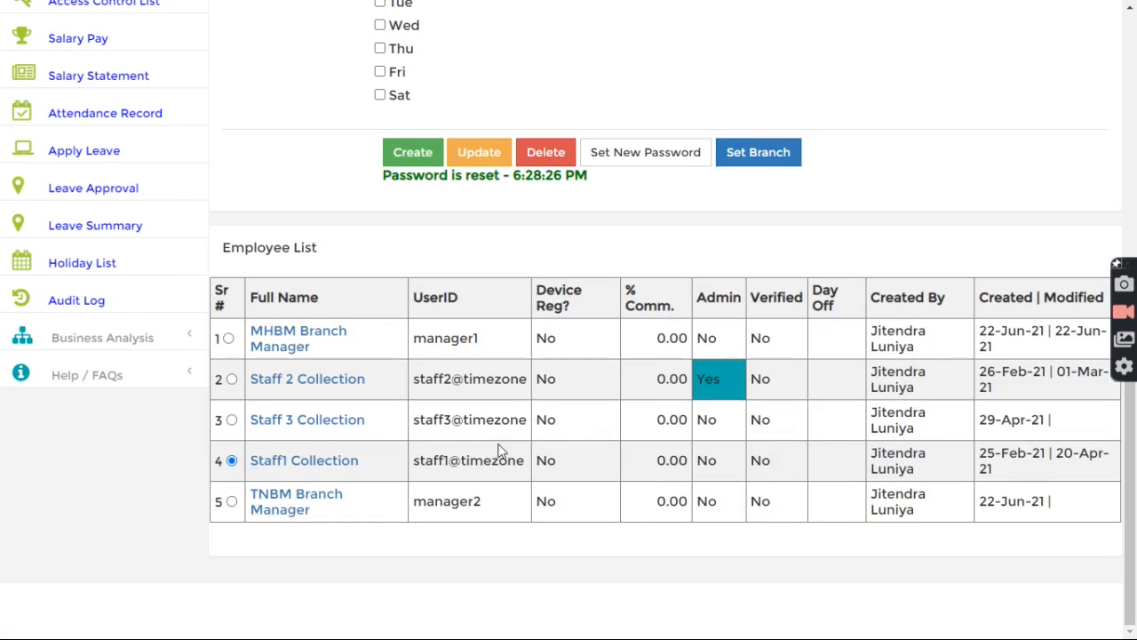
Step: Open the Access Entry Form from Access Control List
{"action": "left_click", "coordinate": [439, 461]}
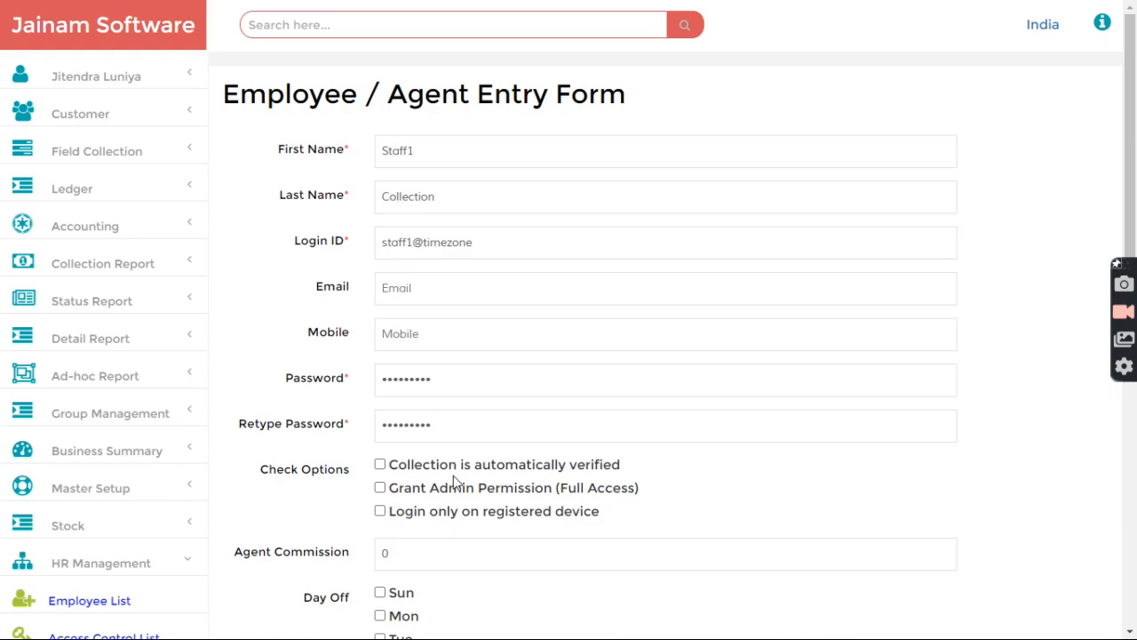
{"action": "scroll", "coordinate": [191, 439], "scroll_direction": "down", "scroll_amount": 3}
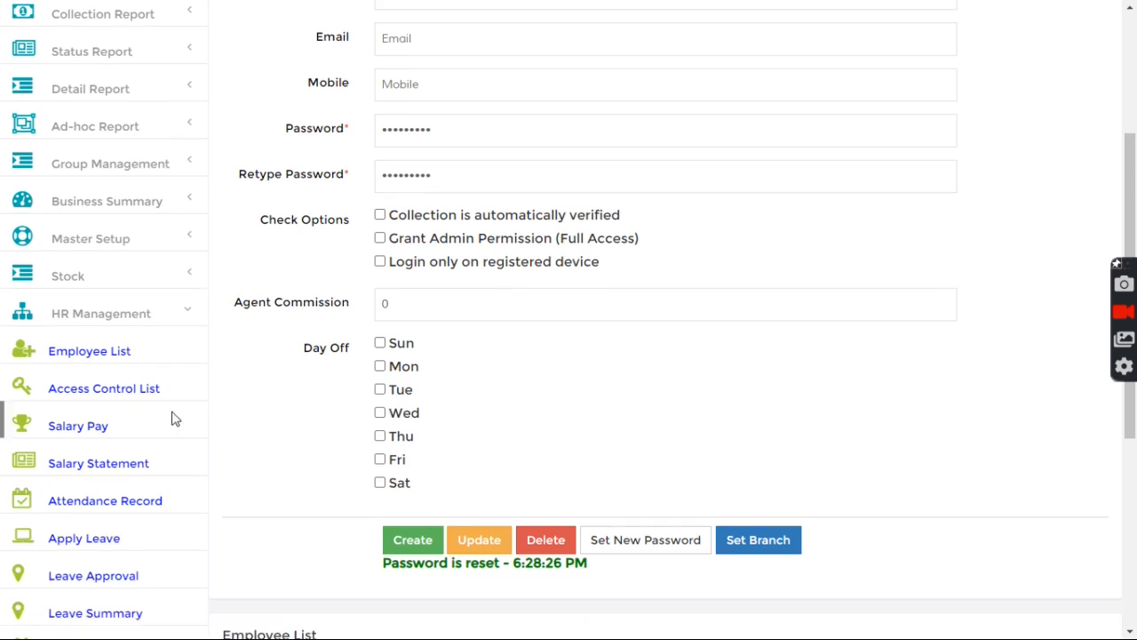
{"action": "left_click", "coordinate": [87, 390]}
{"action": "left_click", "coordinate": [321, 147]}
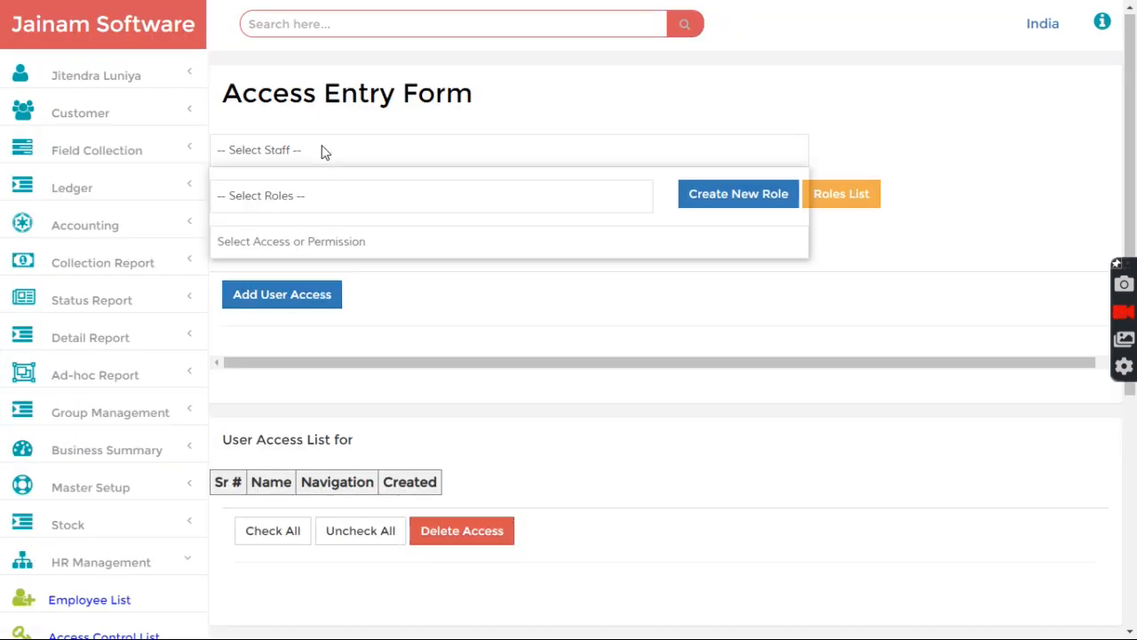
Step: Grant Staff1 Collection the Field Collection > Group Collection List permission, found by searching 'grou'
{"action": "left_click", "coordinate": [299, 234]}
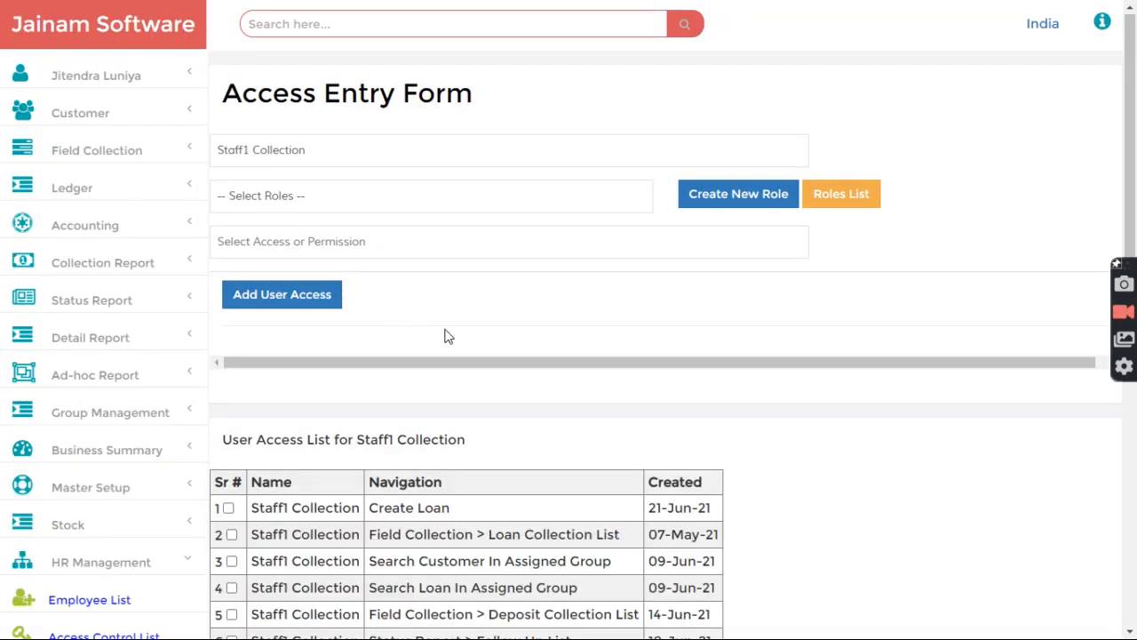
{"action": "scroll", "coordinate": [449, 336], "scroll_direction": "down", "scroll_amount": 4}
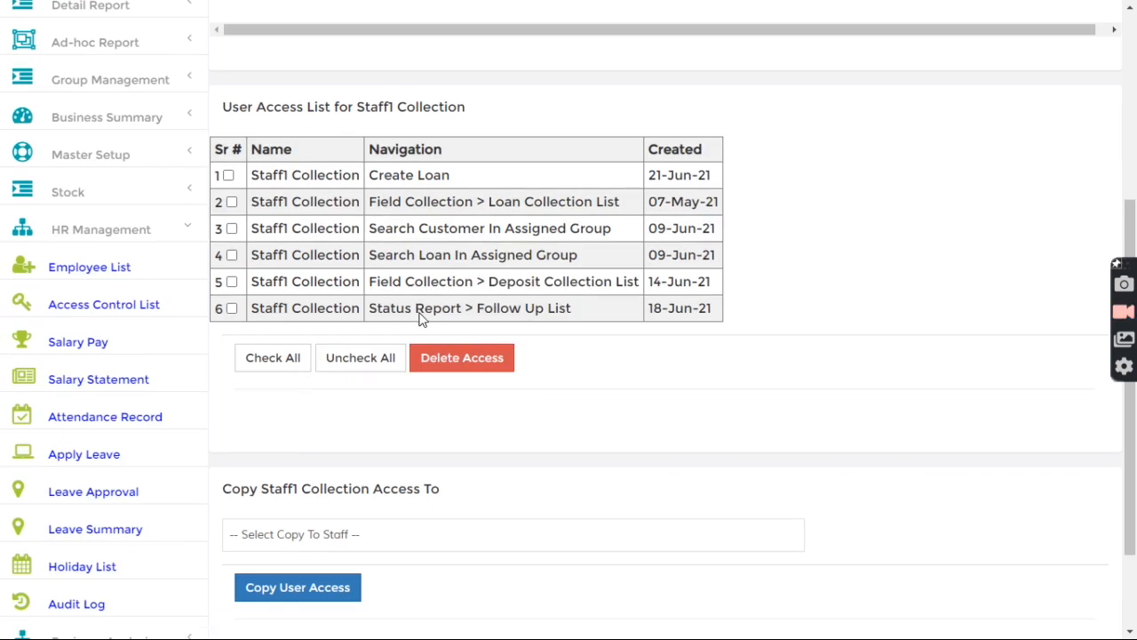
{"action": "scroll", "coordinate": [422, 318], "scroll_direction": "up", "scroll_amount": 4}
{"action": "left_click", "coordinate": [331, 242]}
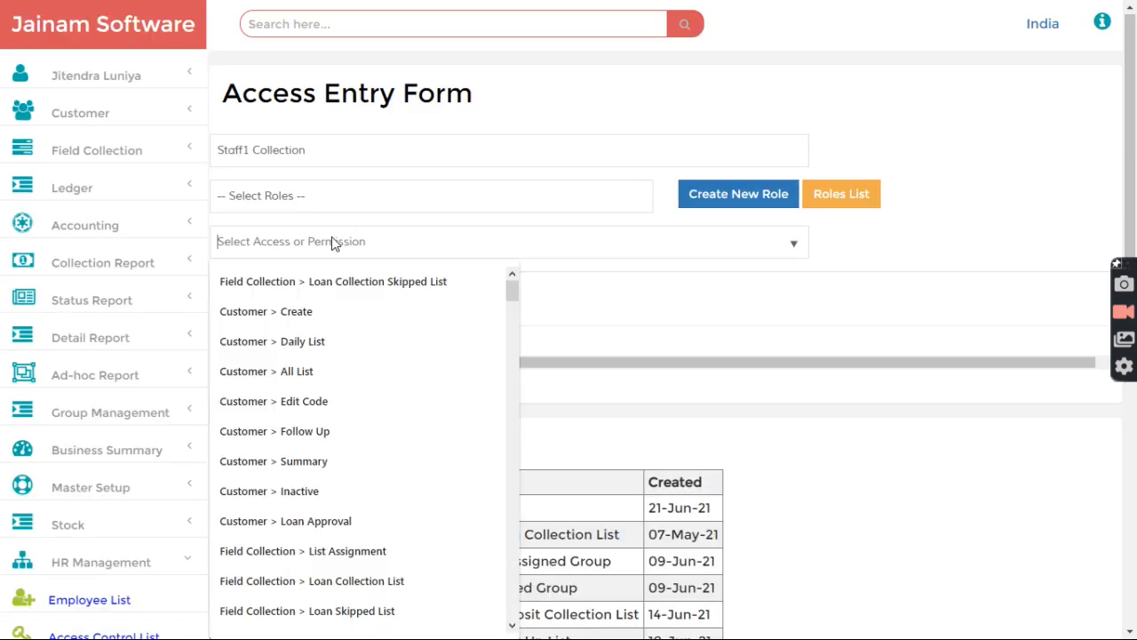
{"action": "type", "text": "grou"}
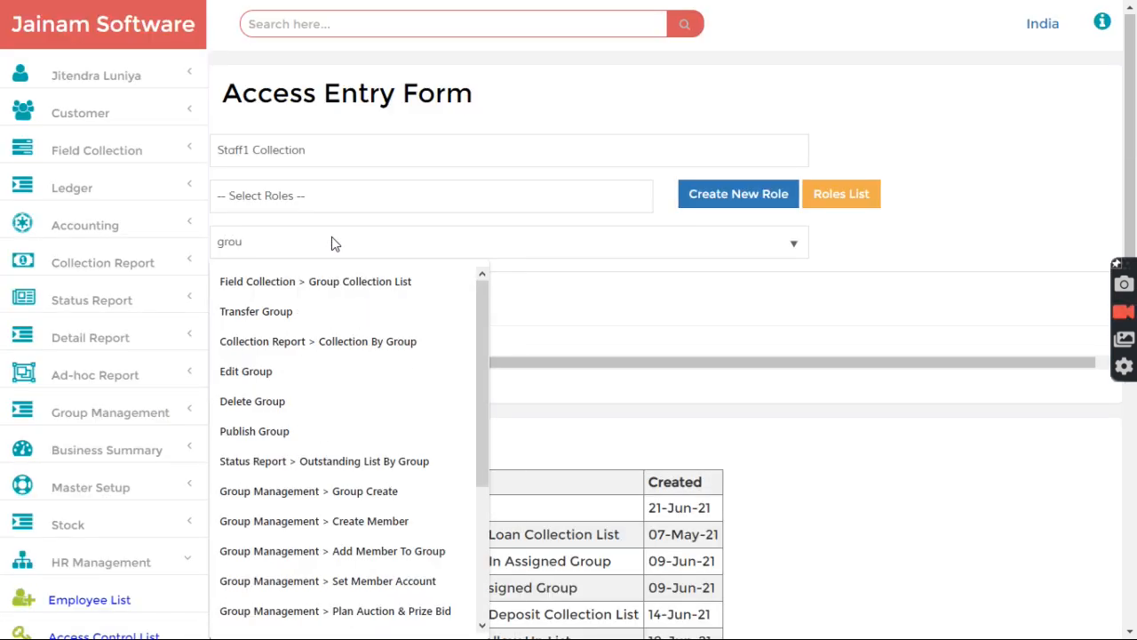
{"action": "left_click", "coordinate": [345, 282]}
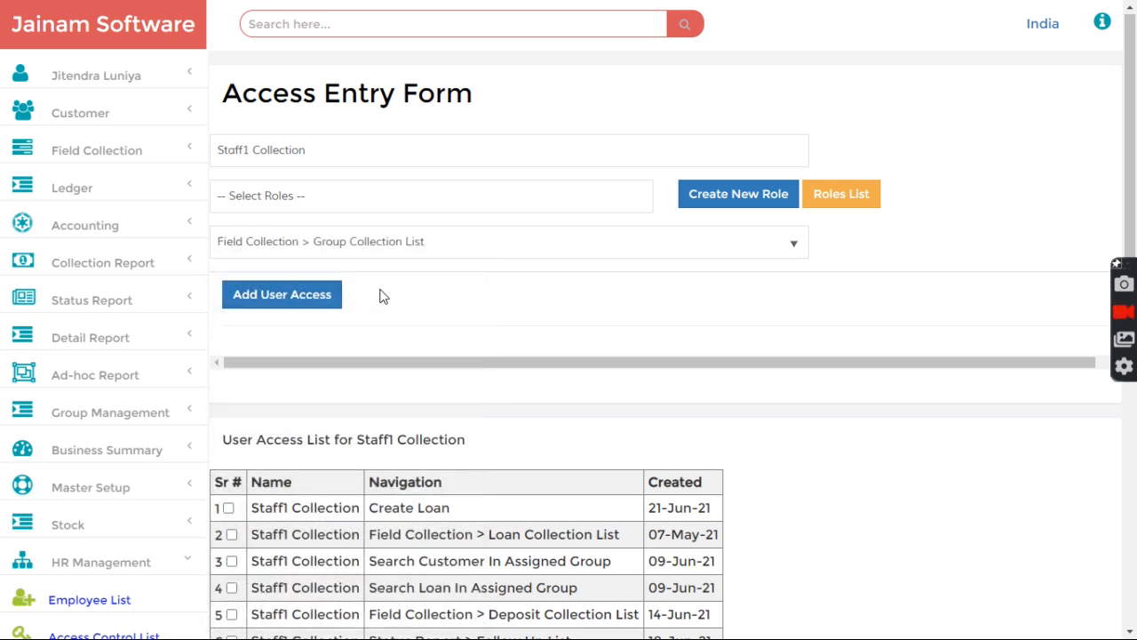
{"action": "left_click", "coordinate": [286, 300]}
{"action": "scroll", "coordinate": [435, 323], "scroll_direction": "down", "scroll_amount": 3}
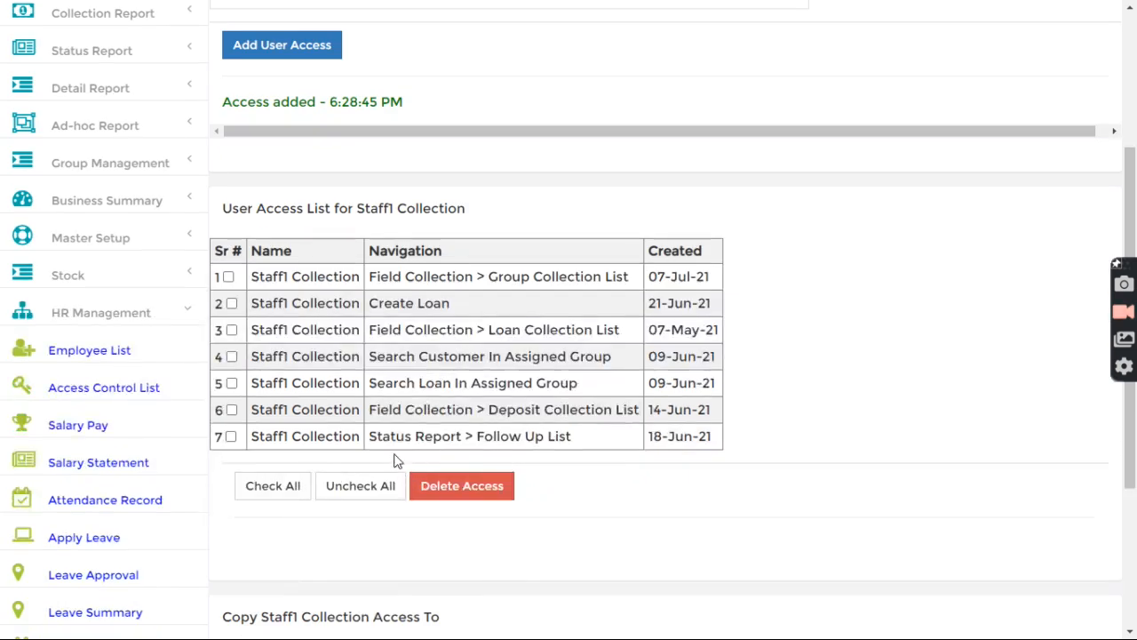
{"action": "scroll", "coordinate": [423, 387], "scroll_direction": "up", "scroll_amount": 3}
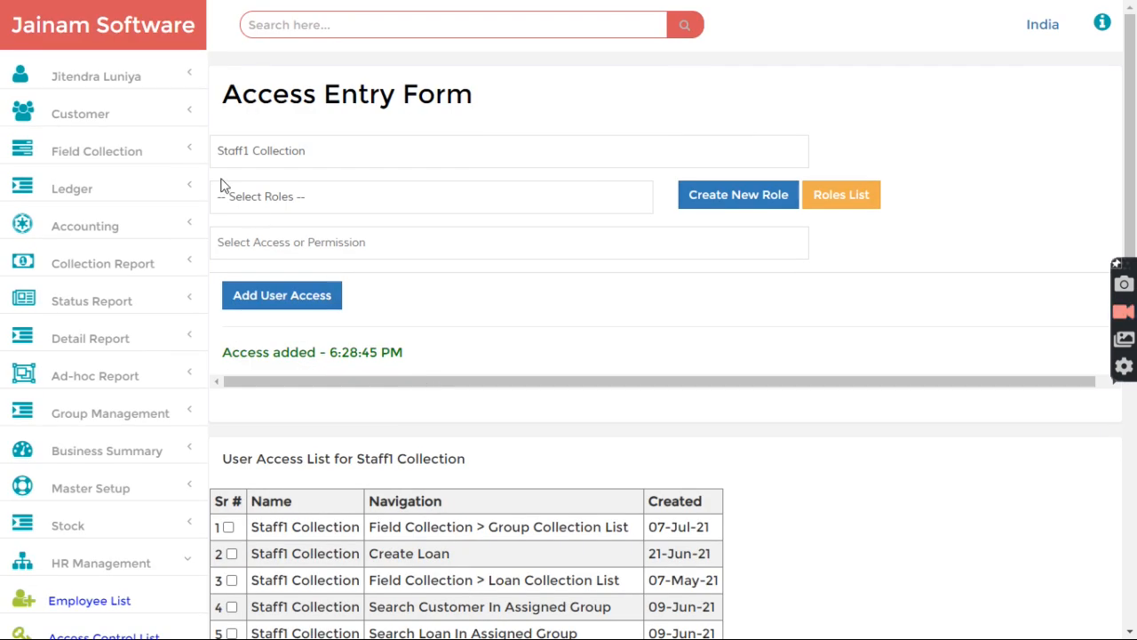
{"action": "left_click", "coordinate": [46, 80]}
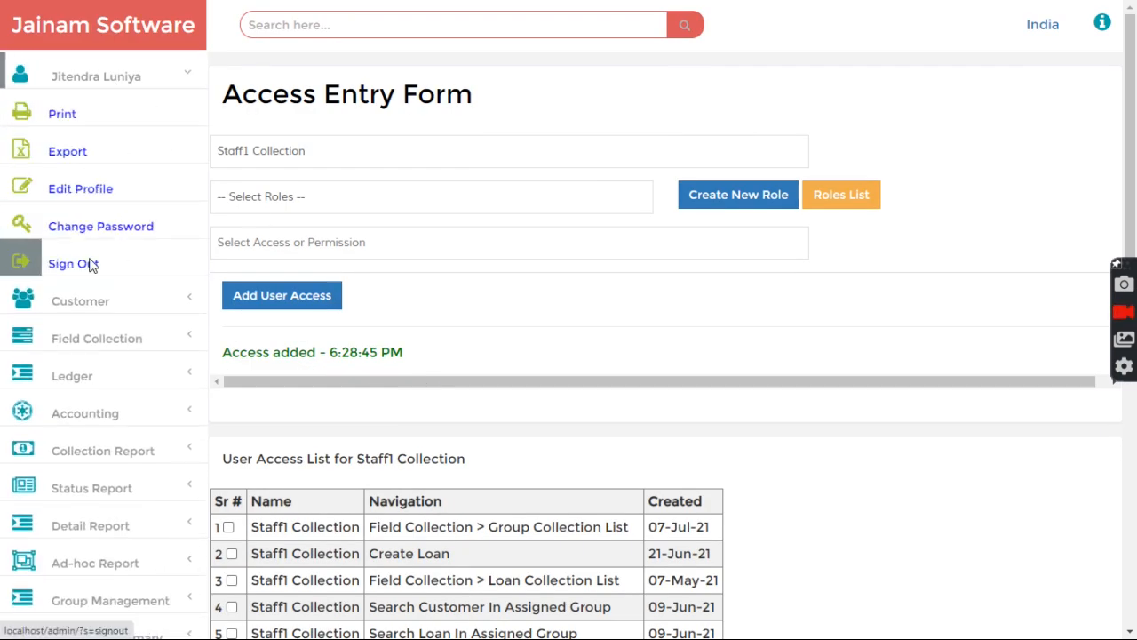
Step: Sign out of admin and log in with the saved staff1 login and its new password
{"action": "left_click", "coordinate": [92, 264]}
{"action": "double_click", "coordinate": [426, 373]}
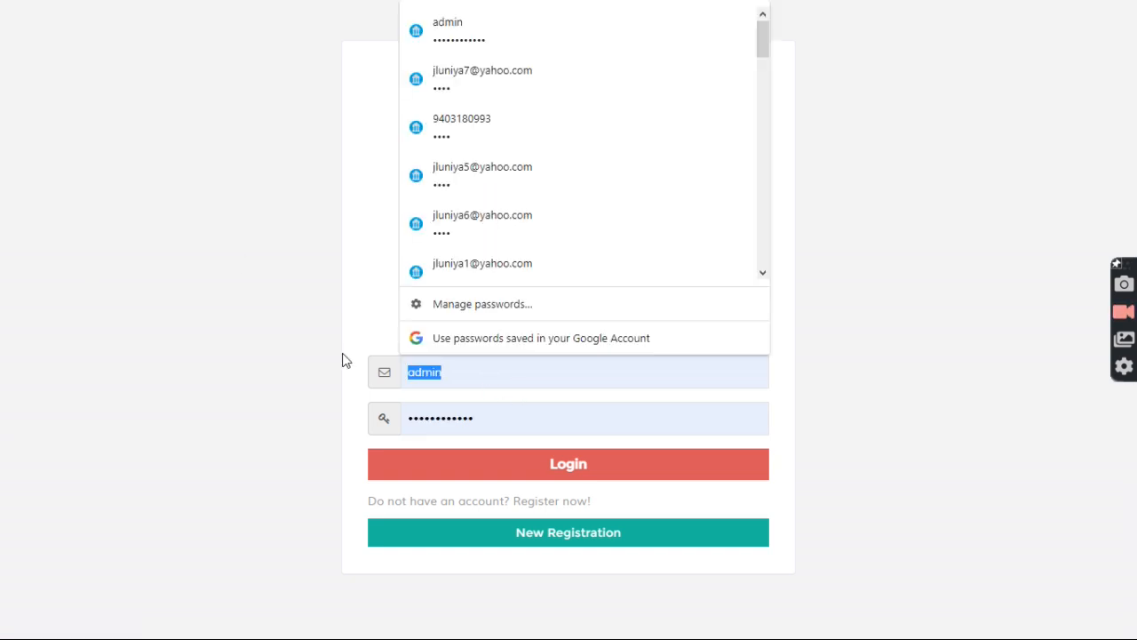
{"action": "type", "text": "sta"}
{"action": "left_click", "coordinate": [472, 93]}
{"action": "double_click", "coordinate": [509, 426]}
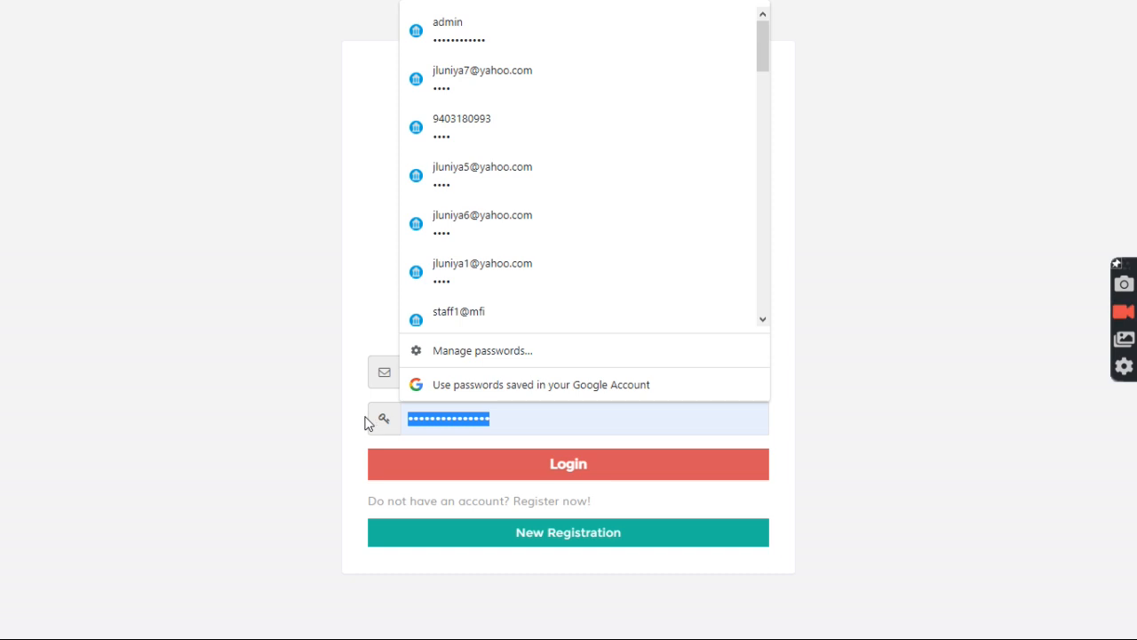
{"action": "key", "text": "BackSpace"}
{"action": "type", "text": "12"}
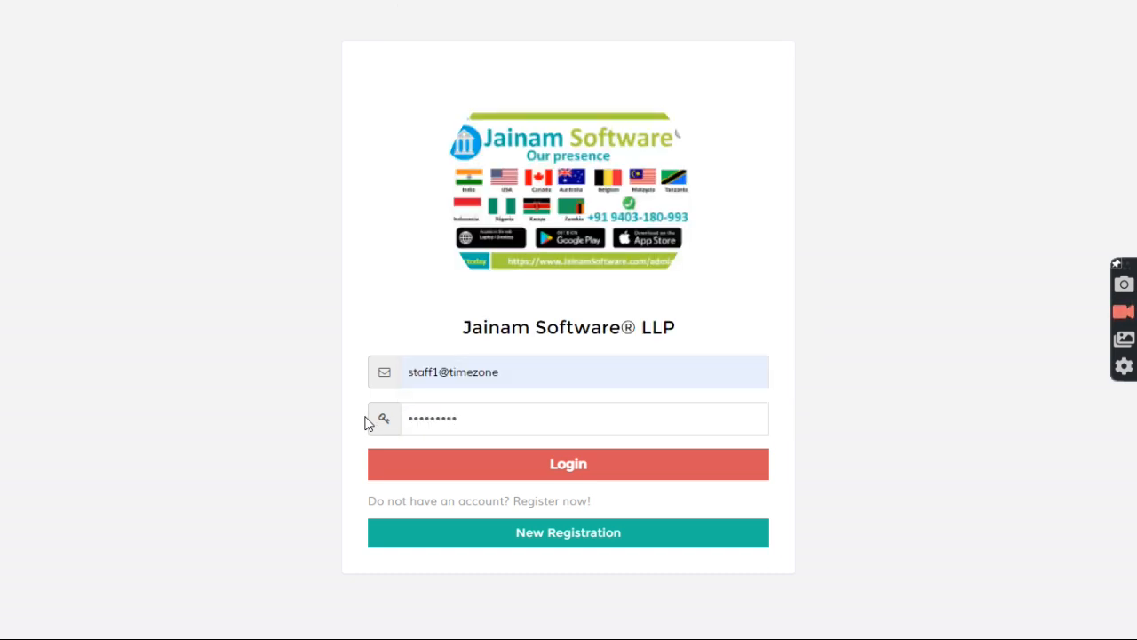
{"action": "left_click", "coordinate": [495, 473]}
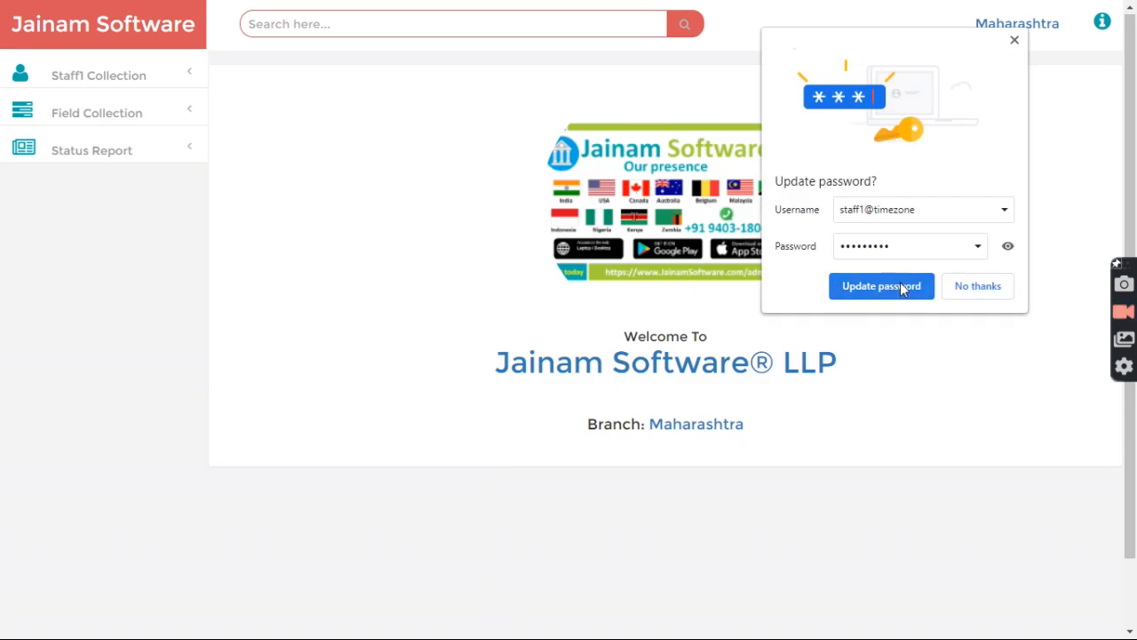
Step: View Staff1's Group Collection List (0 groups, 0 collected today), then sign out
{"action": "left_click", "coordinate": [906, 289]}
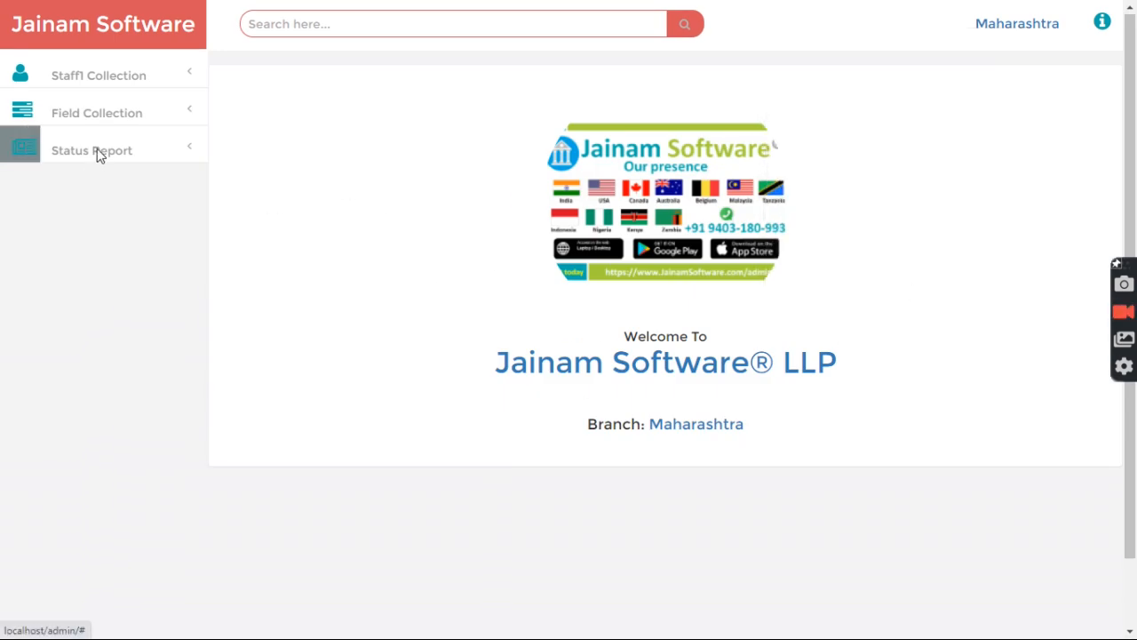
{"action": "left_click", "coordinate": [94, 114]}
{"action": "left_click", "coordinate": [110, 226]}
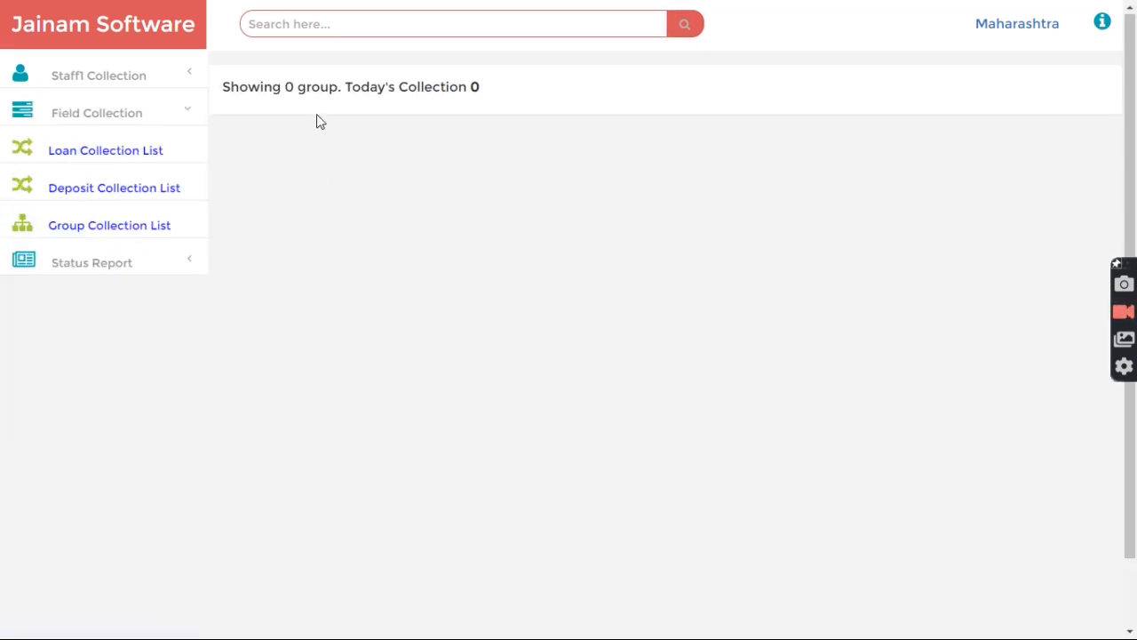
{"action": "left_click_drag", "start_coordinate": [223, 89], "coordinate": [438, 93]}
{"action": "left_click", "coordinate": [243, 121]}
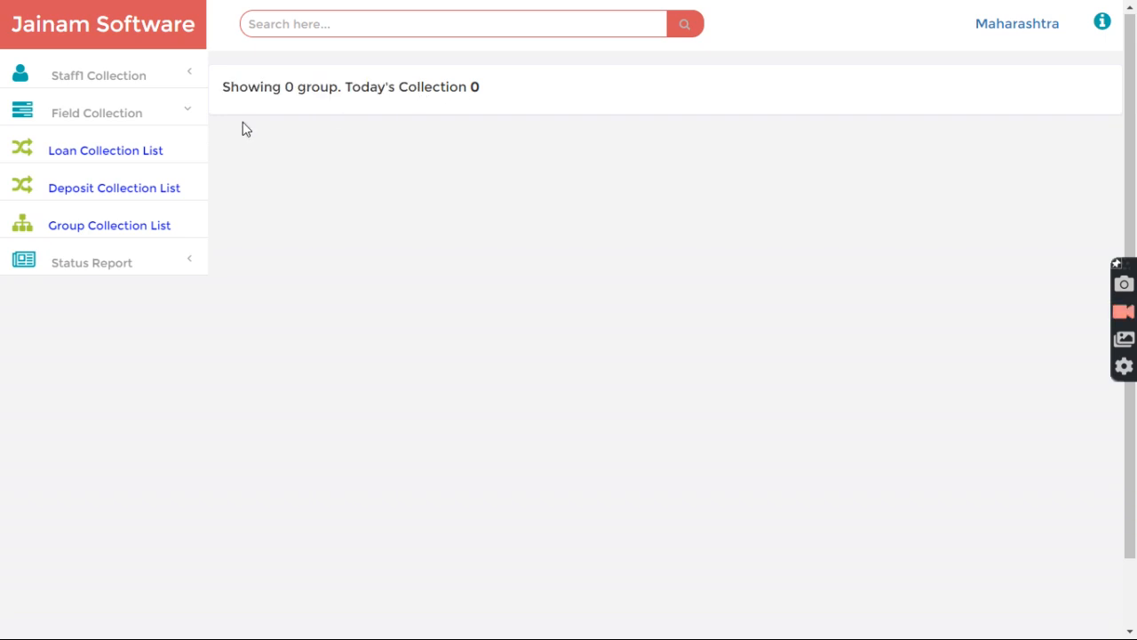
{"action": "left_click", "coordinate": [104, 80]}
{"action": "left_click", "coordinate": [88, 188]}
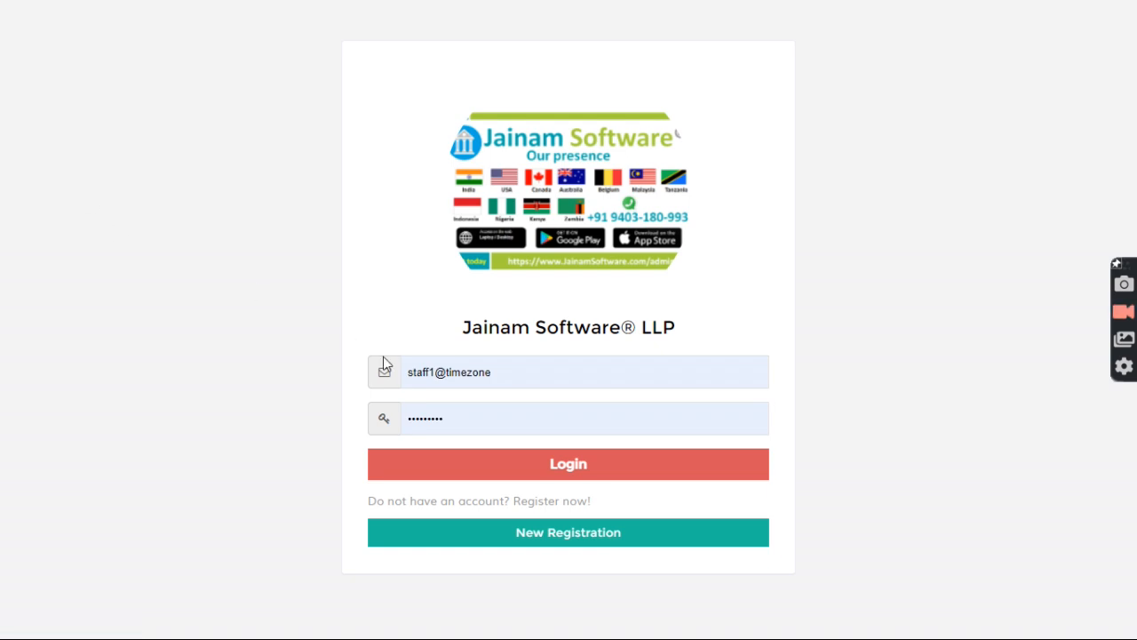
Step: Log back in with the saved admin login
{"action": "left_click", "coordinate": [533, 384]}
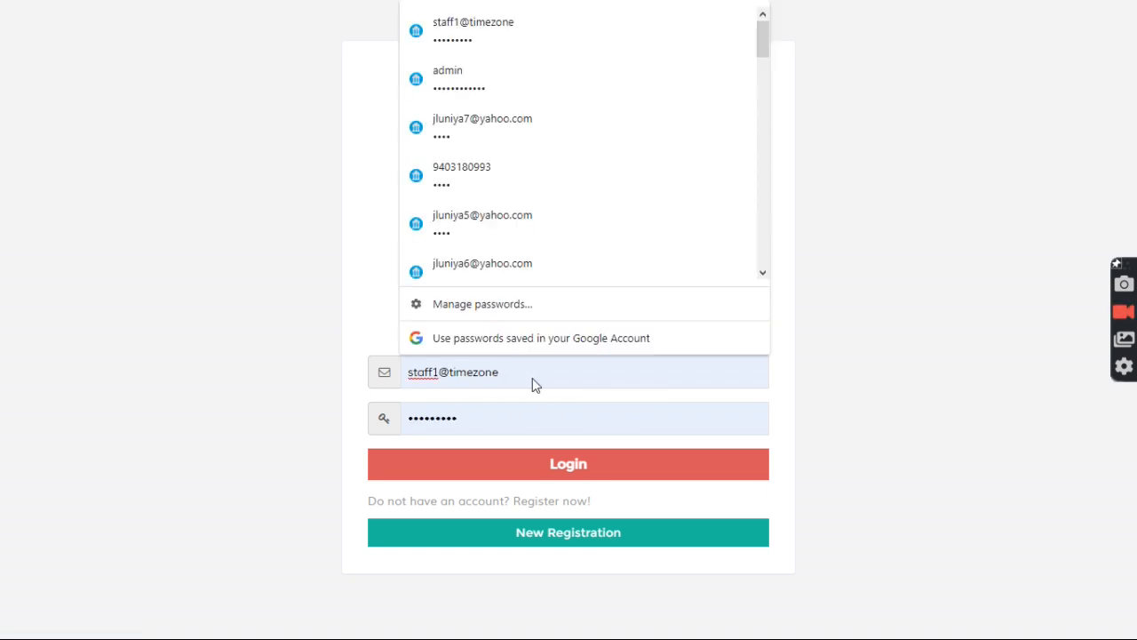
{"action": "left_click", "coordinate": [506, 77]}
{"action": "left_click", "coordinate": [506, 458]}
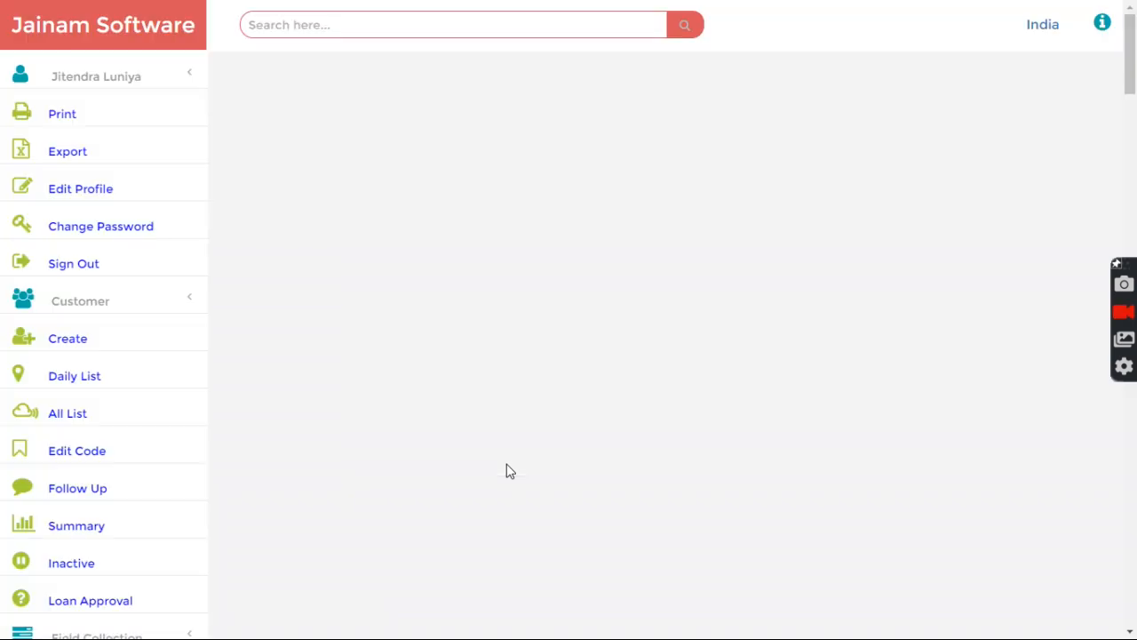
Step: Open Master Setup > Customer Group / List and load Mulund G1 into the group form
{"action": "scroll", "coordinate": [222, 468], "scroll_direction": "down", "scroll_amount": 1}
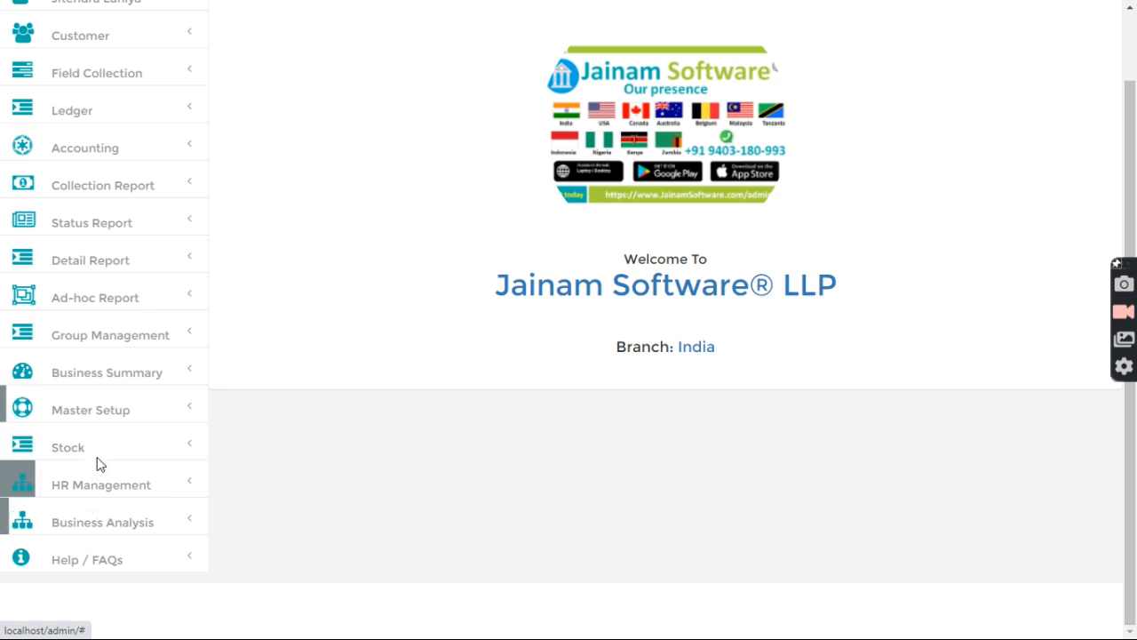
{"action": "left_click", "coordinate": [100, 411]}
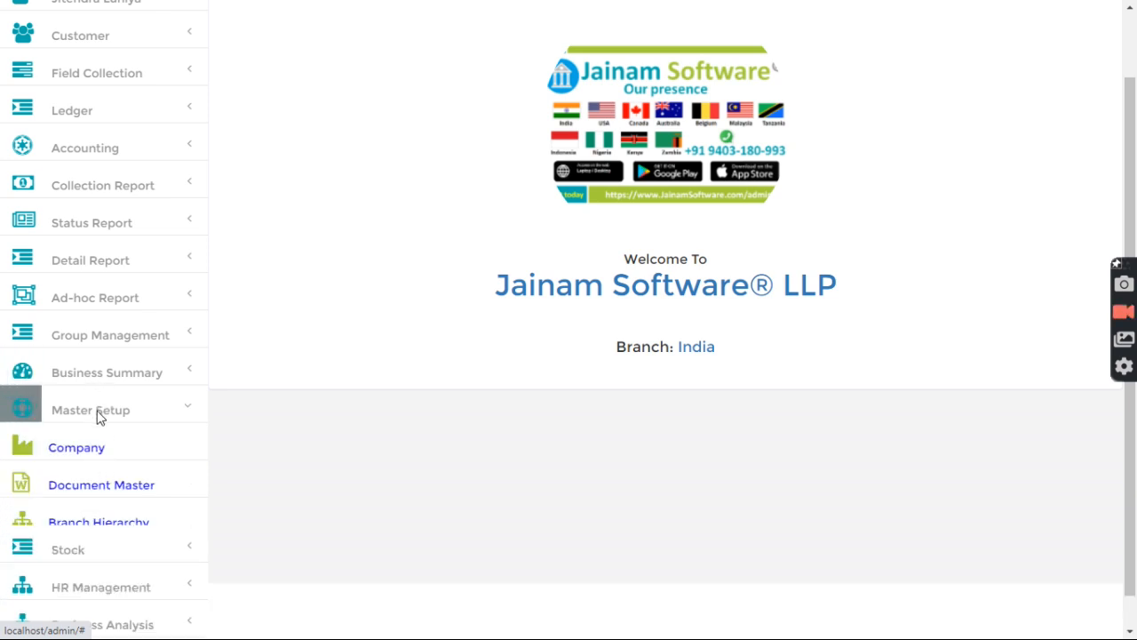
{"action": "scroll", "coordinate": [98, 413], "scroll_direction": "down", "scroll_amount": 2}
{"action": "left_click", "coordinate": [95, 398]}
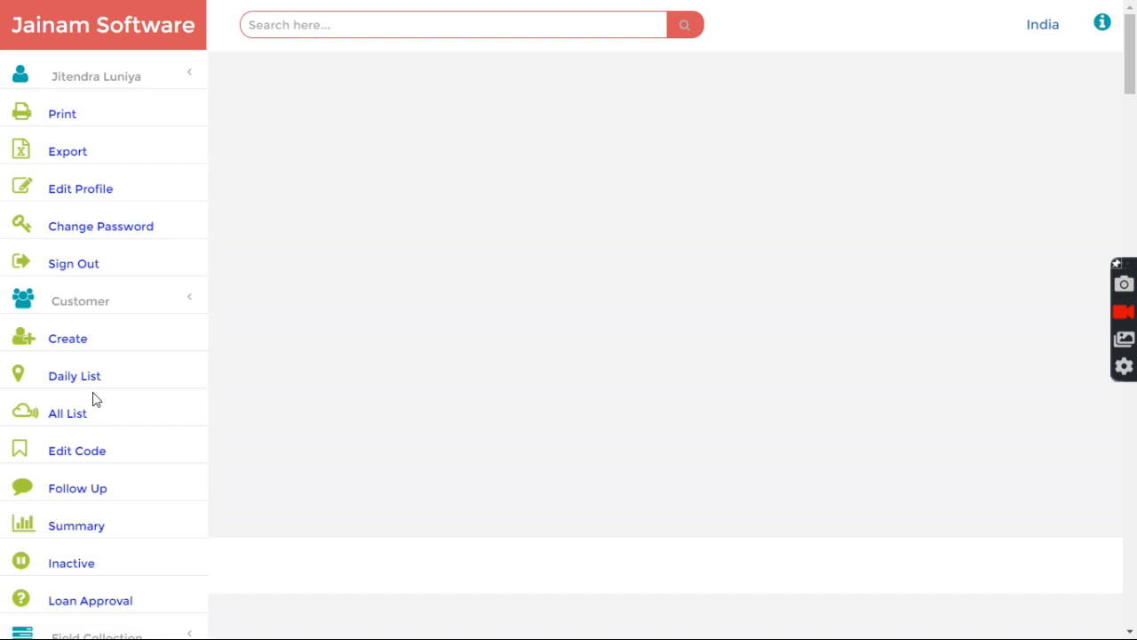
{"action": "scroll", "coordinate": [436, 342], "scroll_direction": "down", "scroll_amount": 4}
{"action": "left_click", "coordinate": [244, 263]}
{"action": "left_click_drag", "start_coordinate": [531, 135], "coordinate": [544, 137]}
{"action": "left_click", "coordinate": [477, 216]}
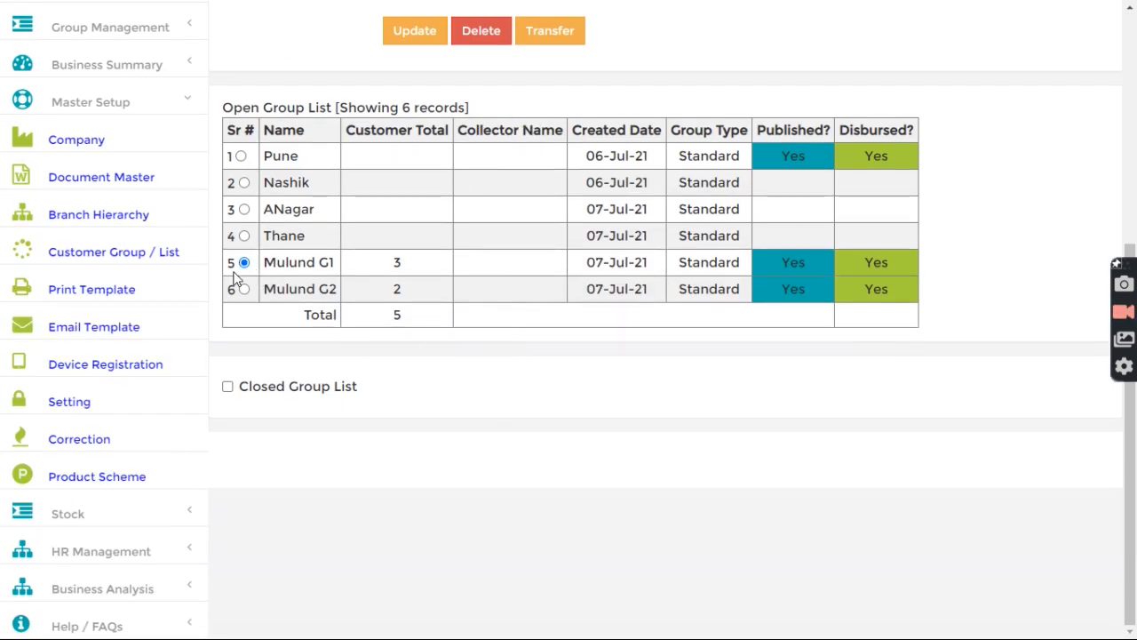
Step: Set Mulund G1's collector to Staff1 Collection and update the group
{"action": "scroll", "coordinate": [466, 287], "scroll_direction": "up", "scroll_amount": 5}
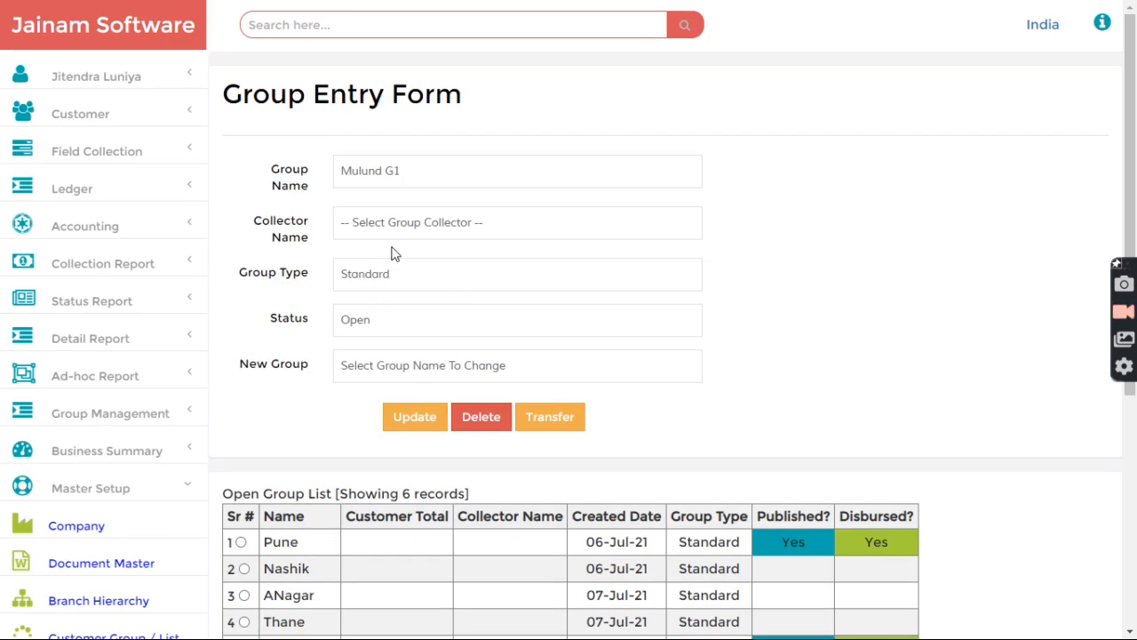
{"action": "left_click", "coordinate": [406, 227]}
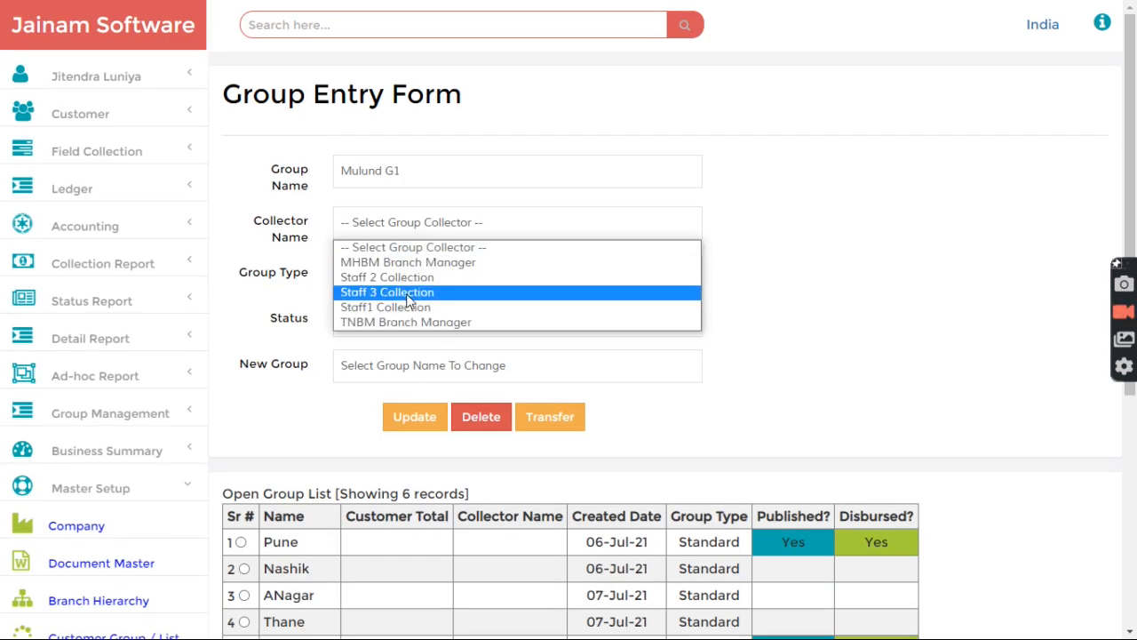
{"action": "left_click", "coordinate": [407, 306]}
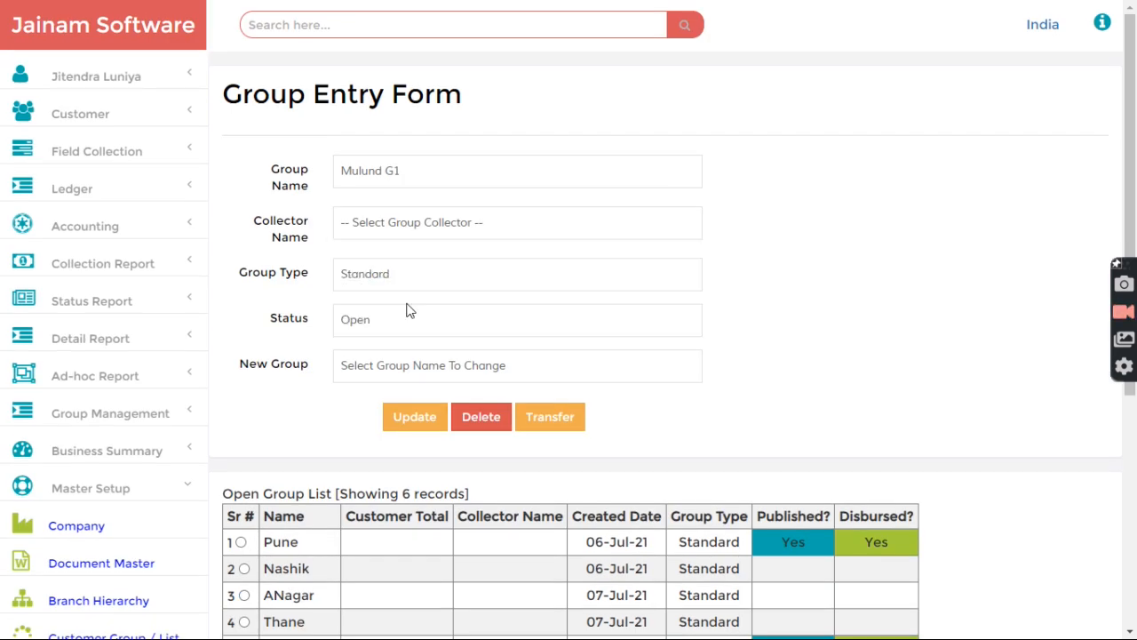
{"action": "left_click", "coordinate": [415, 417]}
Step: Set Mulund G2's collector to Staff1 Collection and update the group
{"action": "scroll", "coordinate": [348, 475], "scroll_direction": "down", "scroll_amount": 3}
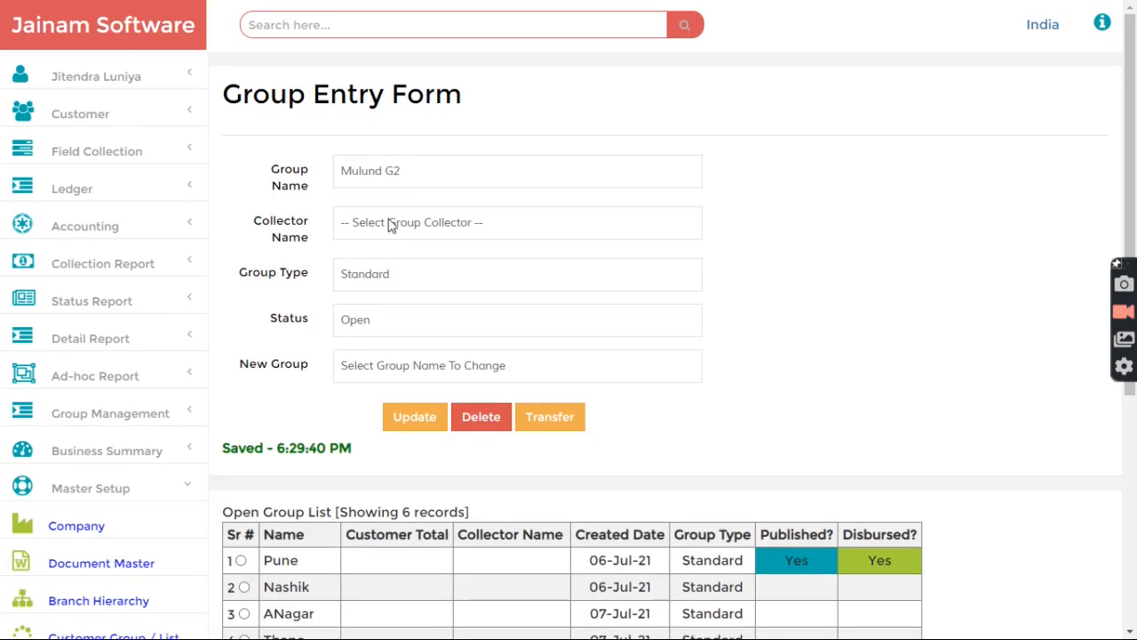
{"action": "left_click", "coordinate": [393, 222]}
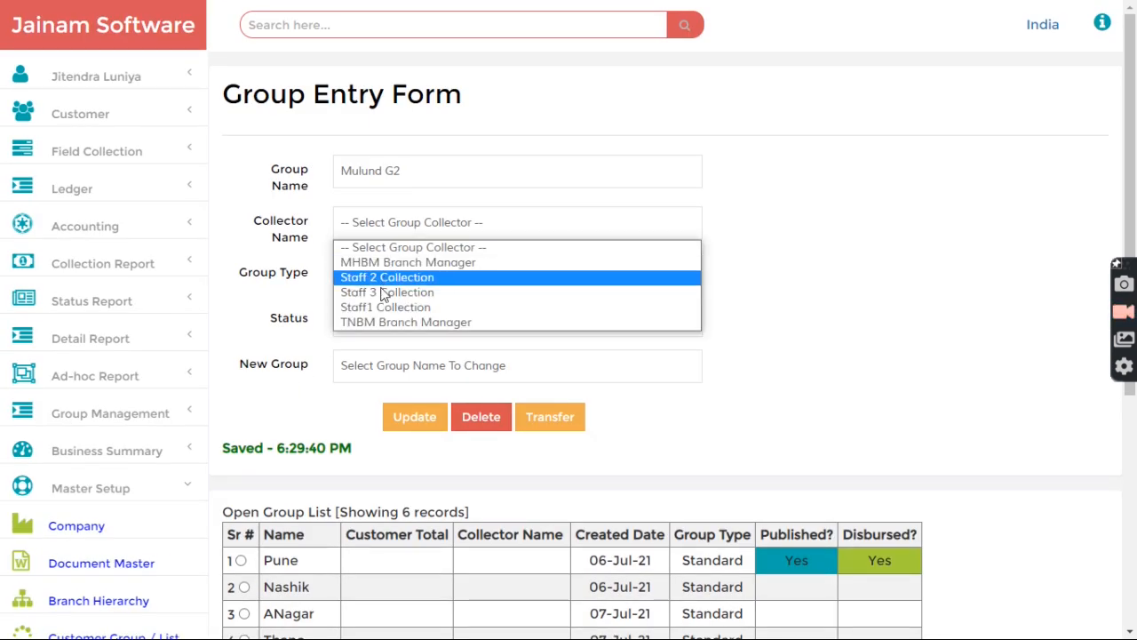
{"action": "left_click", "coordinate": [384, 306]}
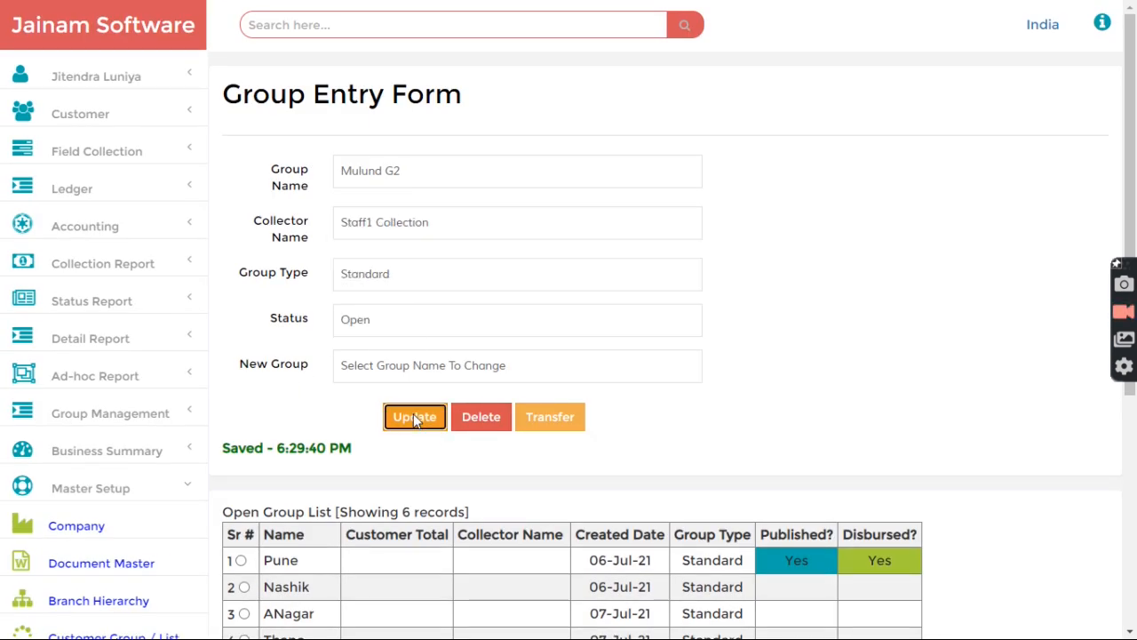
{"action": "left_click", "coordinate": [415, 418]}
Step: Point out Mulund G2's new collector and the Published? and Disbursed? columns
{"action": "scroll", "coordinate": [411, 470], "scroll_direction": "down", "scroll_amount": 3}
{"action": "left_click_drag", "start_coordinate": [484, 361], "coordinate": [584, 339]}
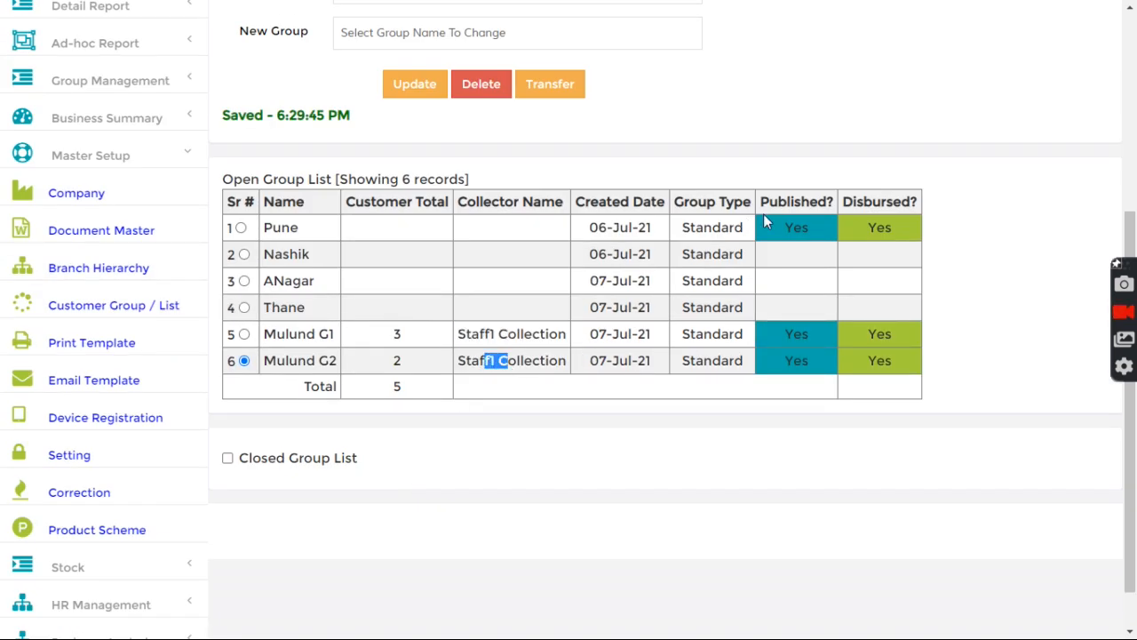
{"action": "left_click_drag", "start_coordinate": [762, 202], "coordinate": [813, 203]}
{"action": "left_click_drag", "start_coordinate": [763, 337], "coordinate": [902, 332]}
{"action": "left_click", "coordinate": [337, 257]}
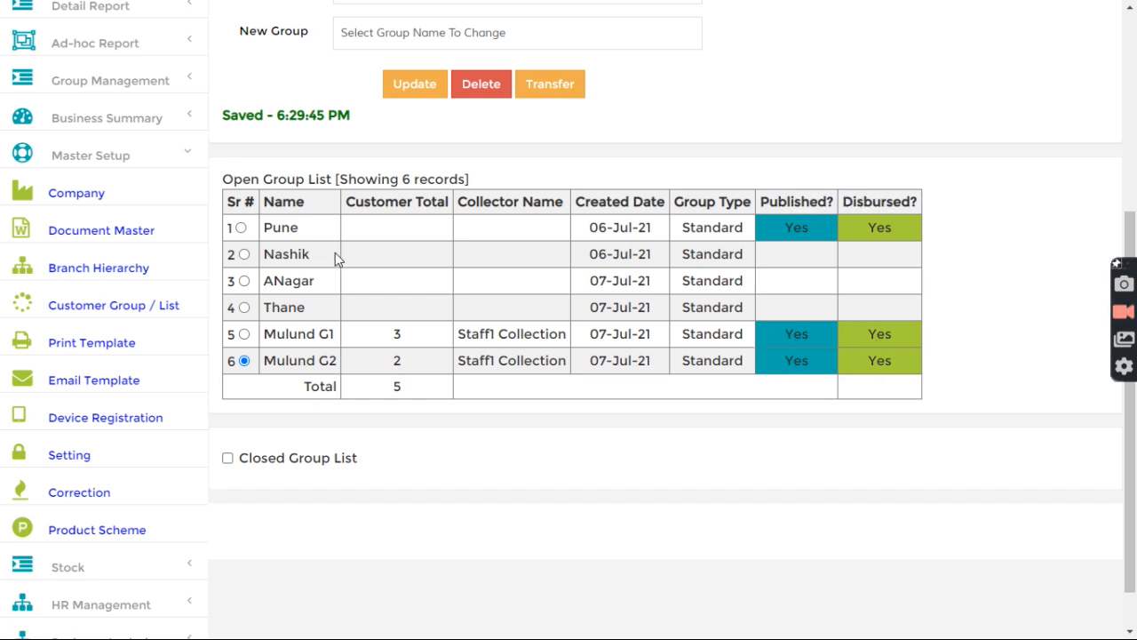
{"action": "scroll", "coordinate": [331, 255], "scroll_direction": "up", "scroll_amount": 4}
Step: Sign out of admin and log in with the saved staff account
{"action": "left_click", "coordinate": [89, 77]}
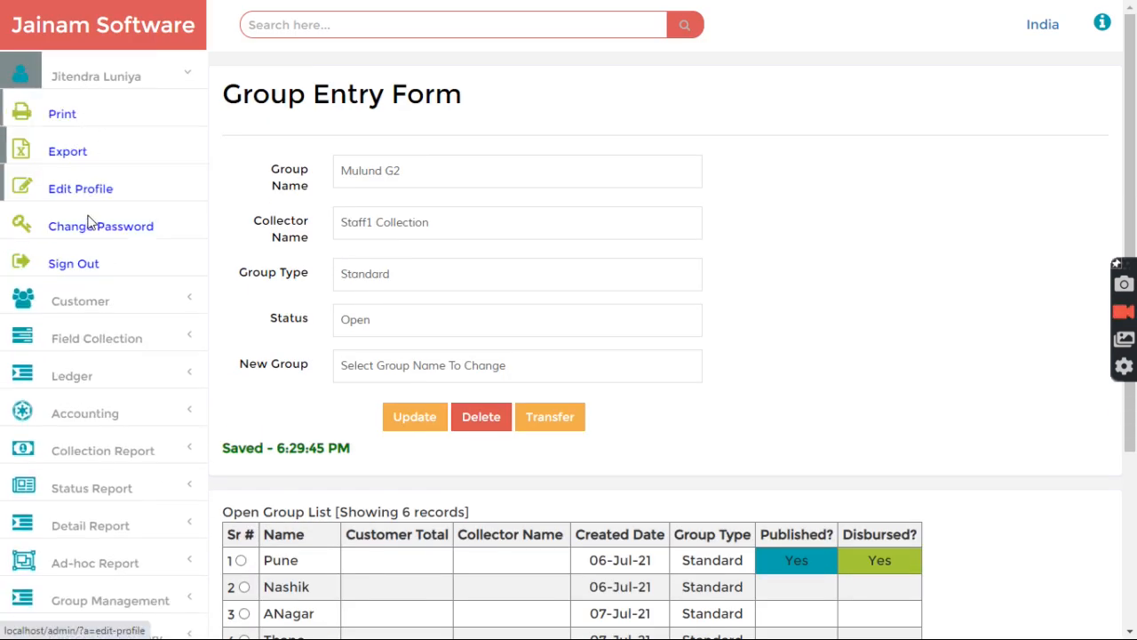
{"action": "left_click", "coordinate": [82, 262]}
{"action": "left_click", "coordinate": [524, 372]}
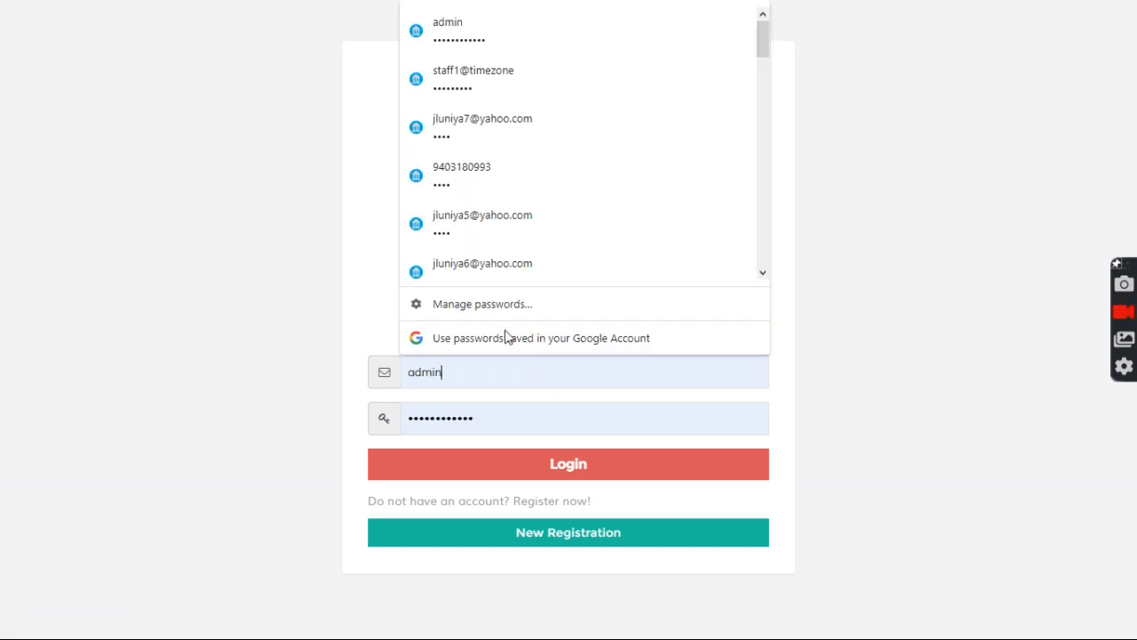
{"action": "left_click", "coordinate": [464, 87]}
{"action": "left_click", "coordinate": [477, 469]}
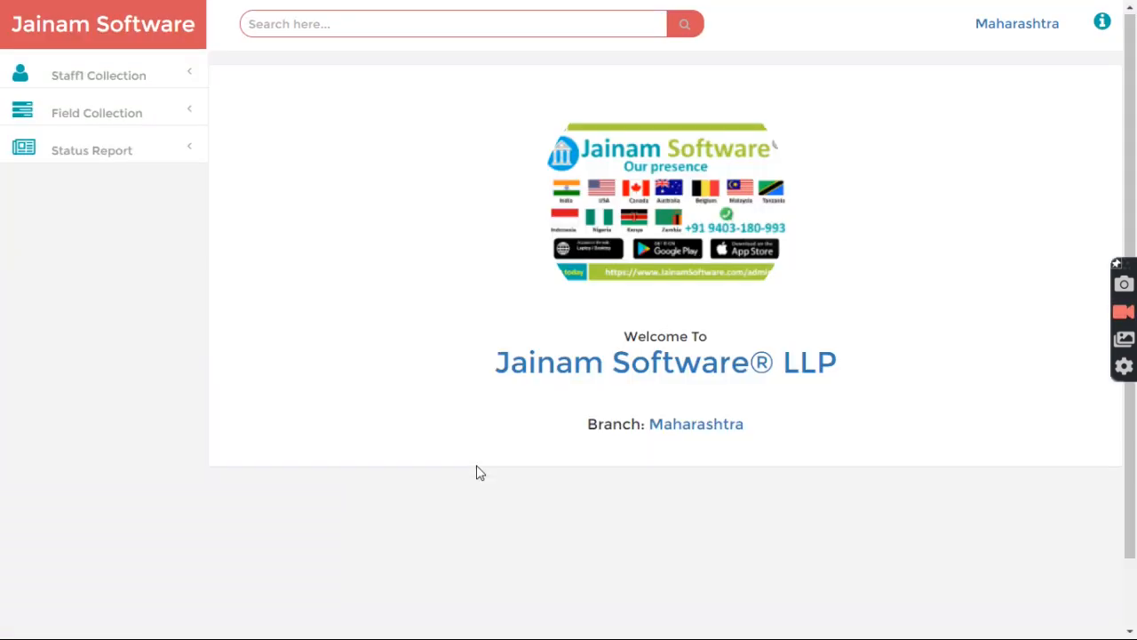
Step: Open Field Collection > Group Collection List and point out Mulund G1 and Mulund G2
{"action": "left_click", "coordinate": [77, 117]}
{"action": "left_click", "coordinate": [87, 230]}
{"action": "left_click_drag", "start_coordinate": [354, 156], "coordinate": [459, 155]}
{"action": "left_click", "coordinate": [449, 164]}
{"action": "left_click_drag", "start_coordinate": [348, 326], "coordinate": [442, 334]}
{"action": "left_click_drag", "start_coordinate": [417, 153], "coordinate": [436, 158]}
{"action": "left_click", "coordinate": [359, 167]}
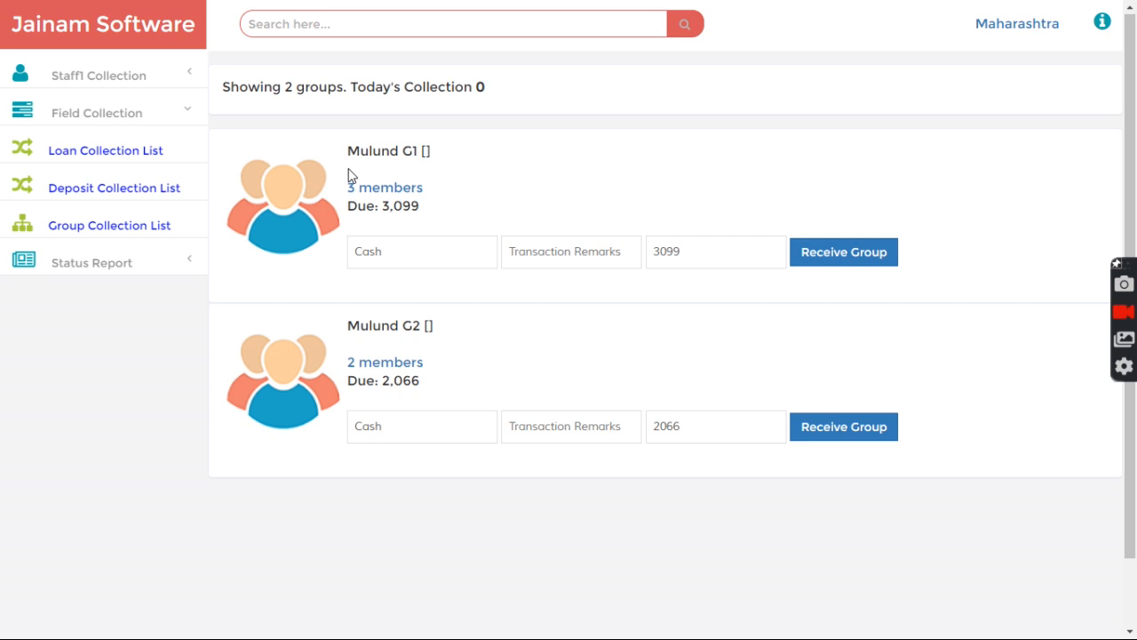
{"action": "left_click", "coordinate": [464, 185]}
{"action": "left_click", "coordinate": [381, 188]}
{"action": "scroll", "coordinate": [248, 289], "scroll_direction": "down", "scroll_amount": 9}
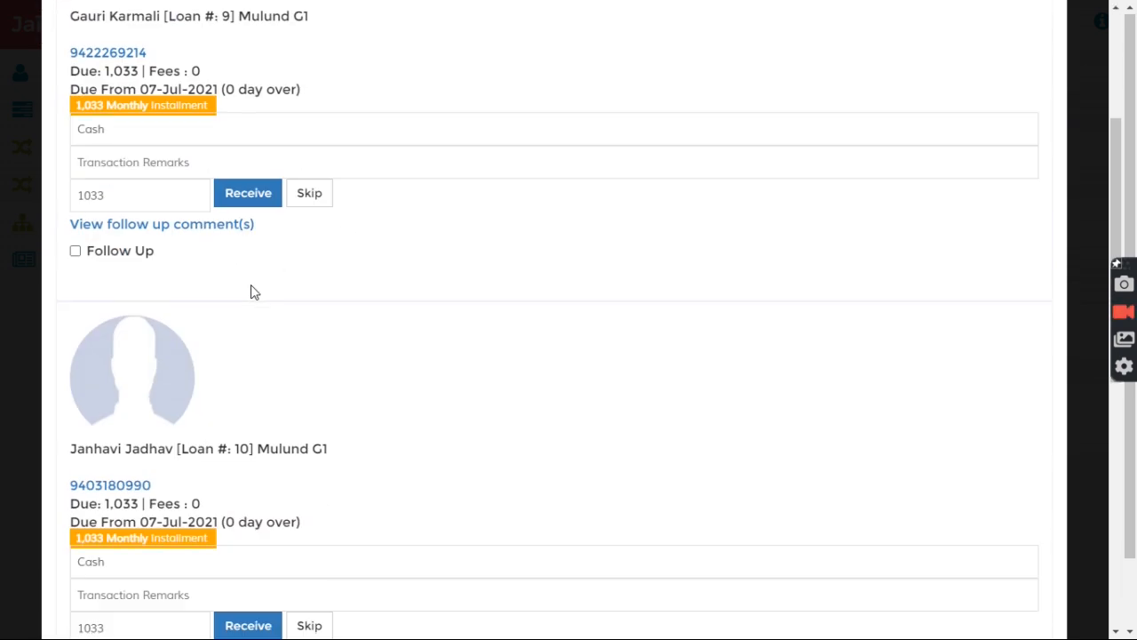
{"action": "scroll", "coordinate": [248, 292], "scroll_direction": "up", "scroll_amount": 5}
{"action": "scroll", "coordinate": [839, 141], "scroll_direction": "up", "scroll_amount": 4}
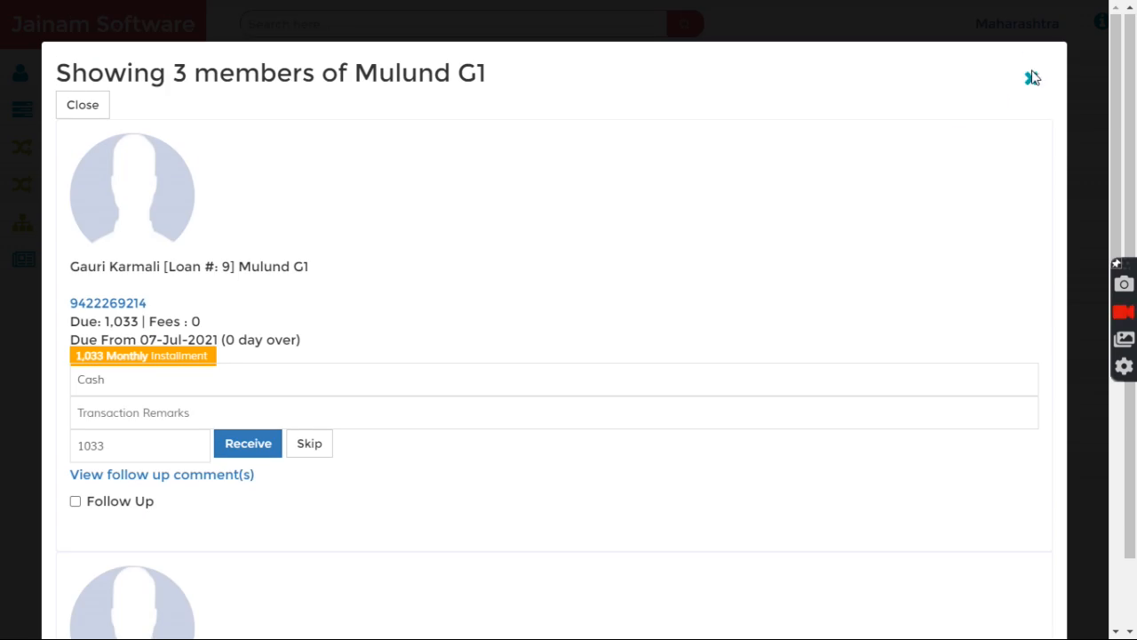
{"action": "left_click", "coordinate": [1033, 79]}
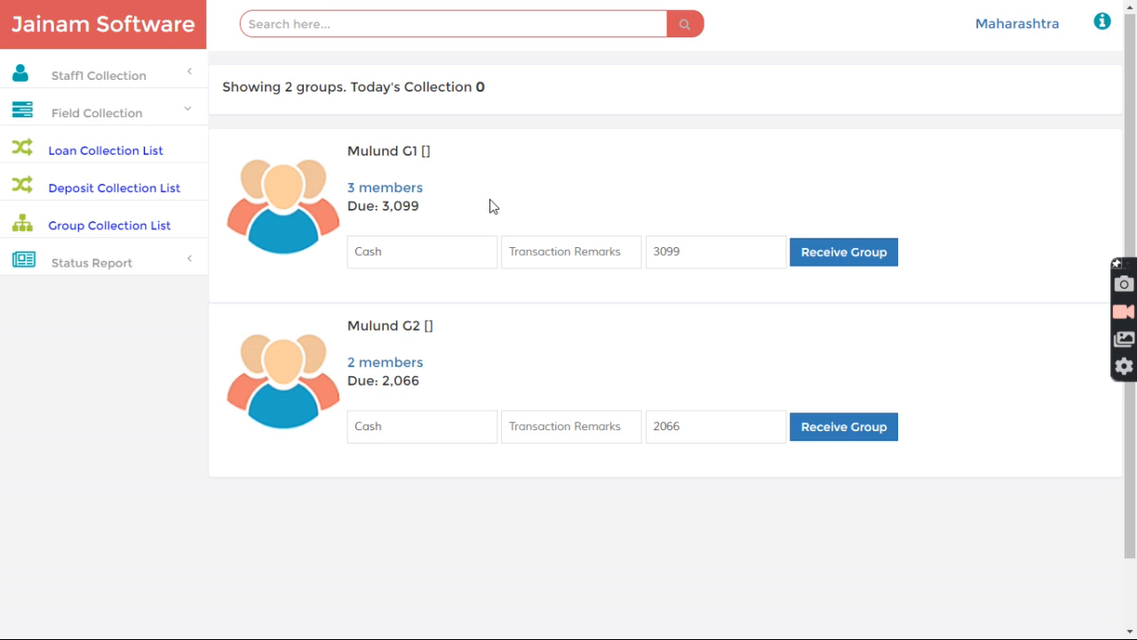
{"action": "double_click", "coordinate": [682, 257]}
{"action": "left_click", "coordinate": [650, 198]}
{"action": "left_click", "coordinate": [386, 188]}
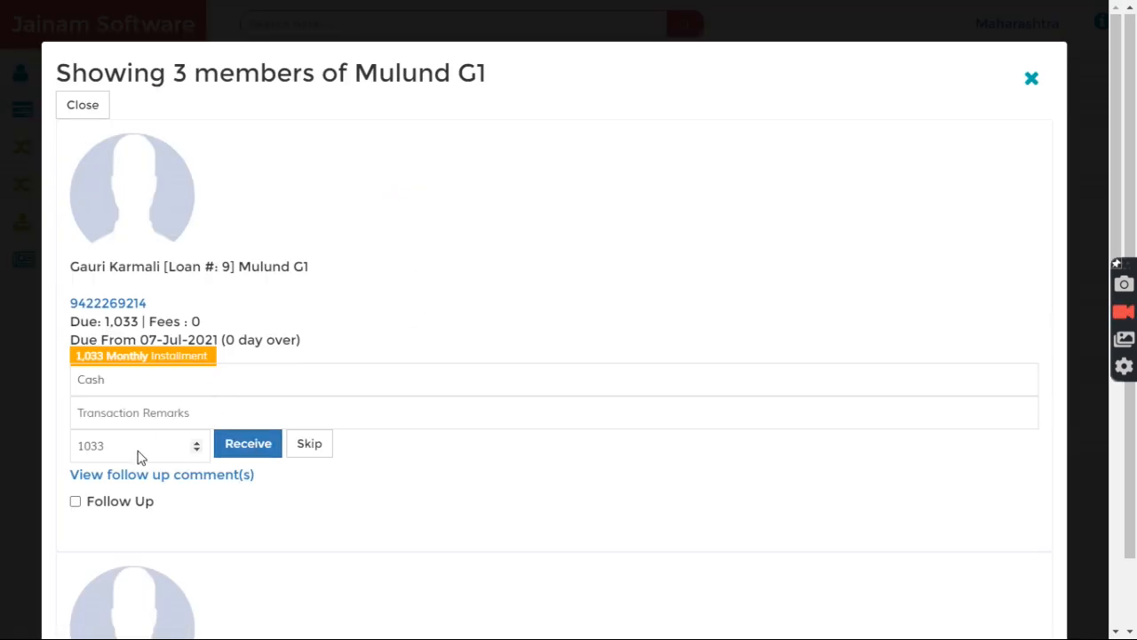
{"action": "scroll", "coordinate": [222, 387], "scroll_direction": "down", "scroll_amount": 3}
{"action": "scroll", "coordinate": [222, 388], "scroll_direction": "down", "scroll_amount": 7}
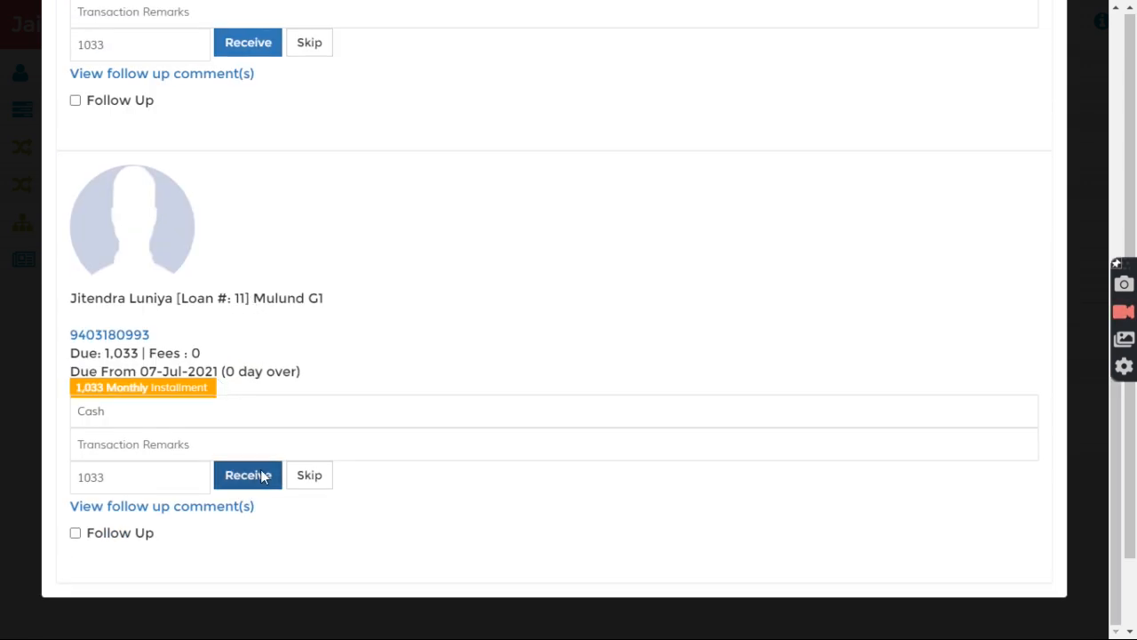
{"action": "scroll", "coordinate": [261, 365], "scroll_direction": "up", "scroll_amount": 10}
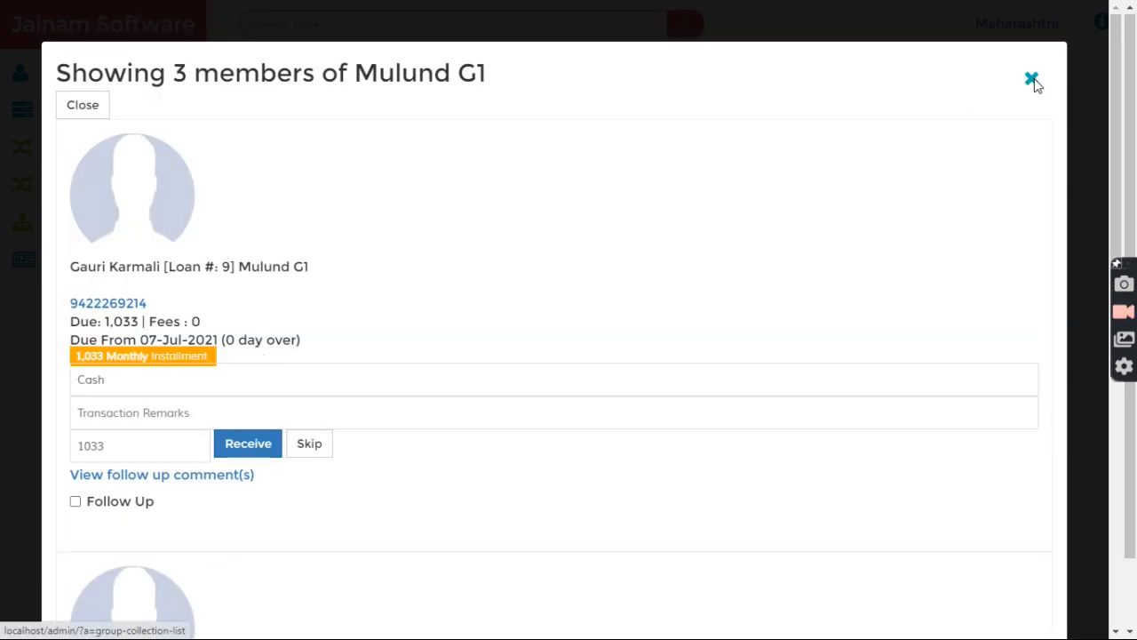
{"action": "left_click", "coordinate": [1032, 79]}
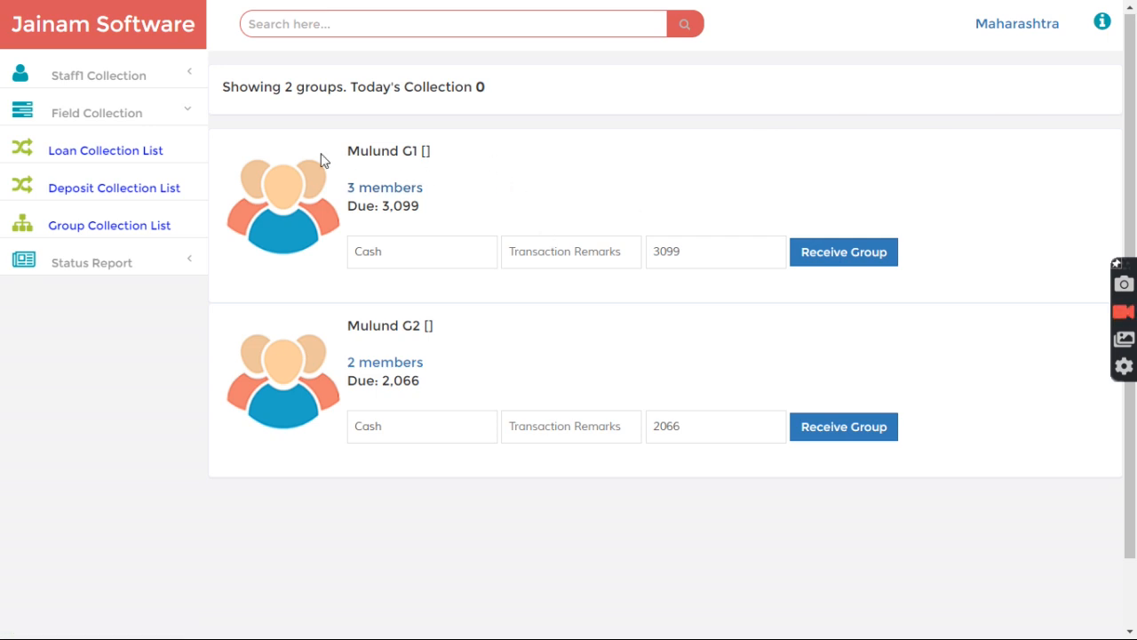
Step: Receive Mulund G1's full 3,099 group payment and refresh the group collection list
{"action": "left_click_drag", "start_coordinate": [359, 154], "coordinate": [451, 157]}
{"action": "left_click", "coordinate": [468, 172]}
{"action": "left_click", "coordinate": [668, 253]}
{"action": "double_click", "coordinate": [668, 252]}
{"action": "left_click", "coordinate": [683, 241]}
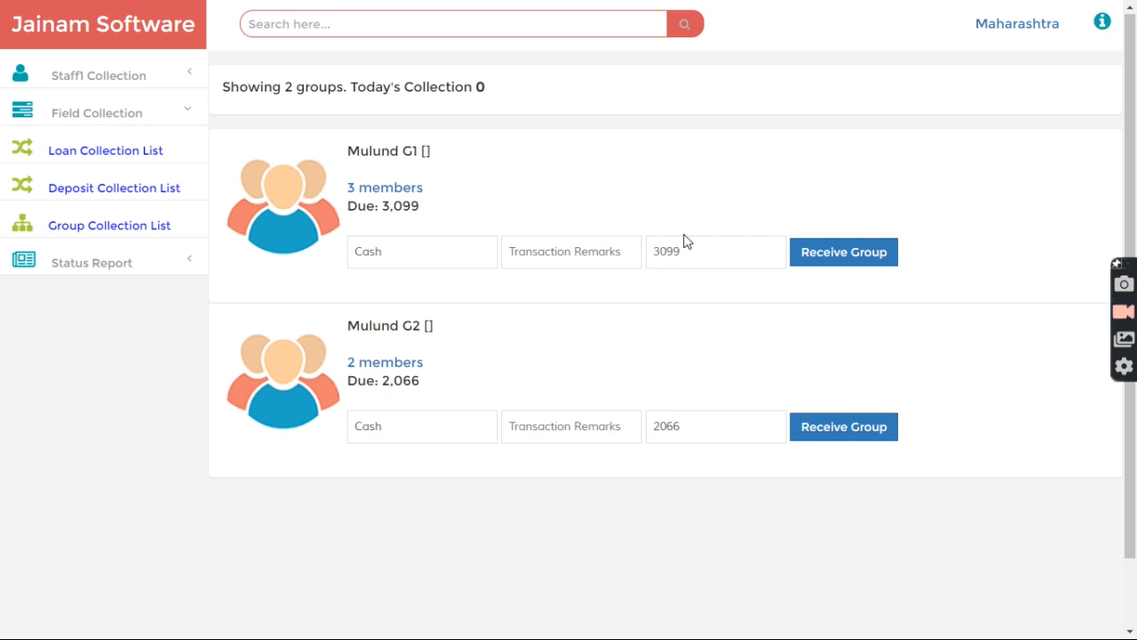
{"action": "left_click", "coordinate": [826, 254]}
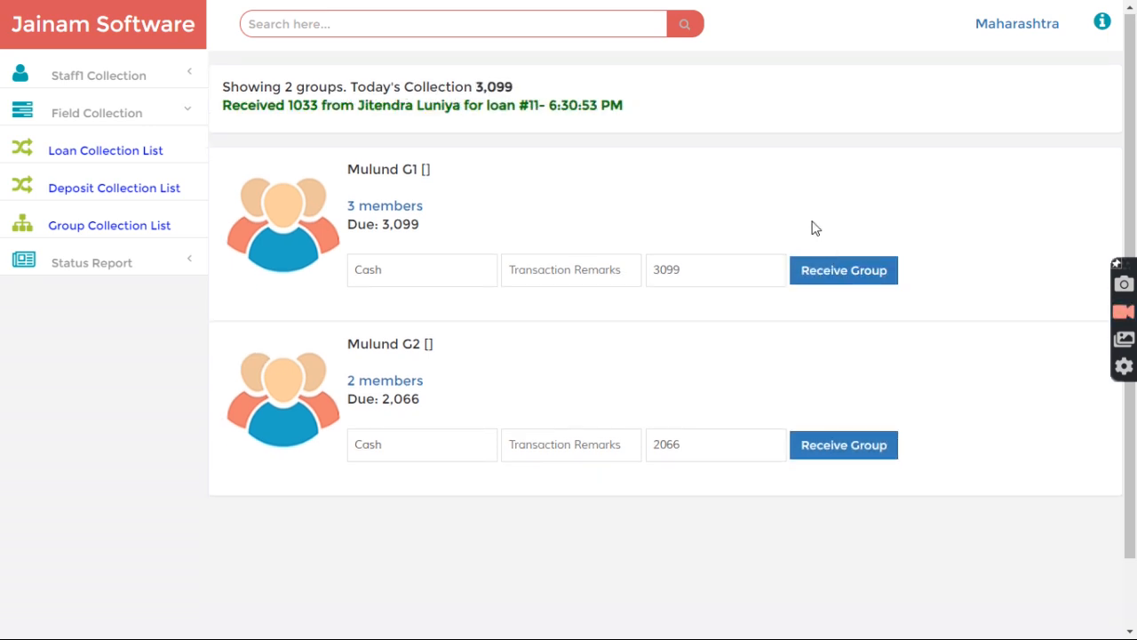
{"action": "double_click", "coordinate": [383, 233]}
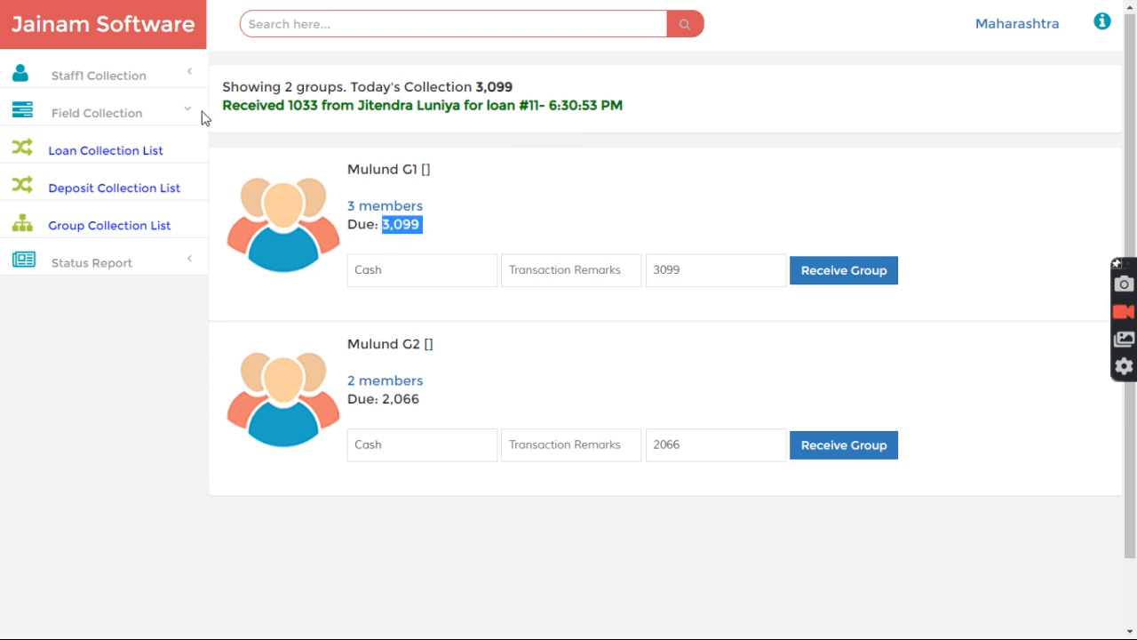
{"action": "left_click", "coordinate": [102, 229]}
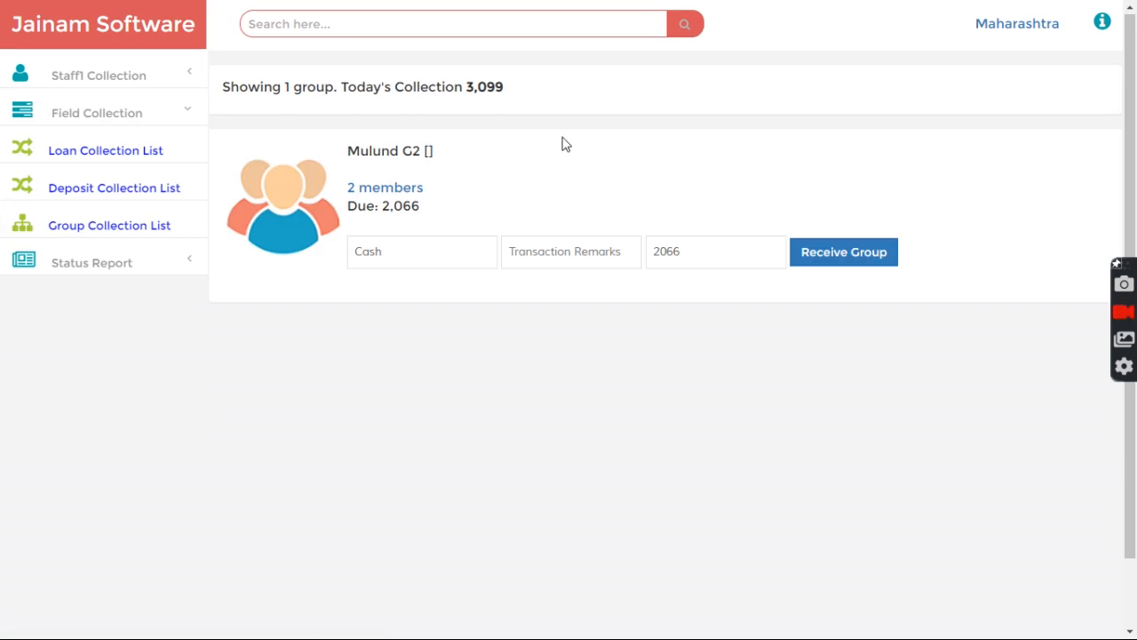
Step: Open Mulund G2's two members (2,066 due) and receive the first member's 1,033
{"action": "left_click_drag", "start_coordinate": [354, 156], "coordinate": [477, 165]}
{"action": "left_click", "coordinate": [481, 167]}
{"action": "left_click_drag", "start_coordinate": [382, 210], "coordinate": [437, 209]}
{"action": "left_click", "coordinate": [438, 216]}
{"action": "left_click", "coordinate": [380, 192]}
{"action": "scroll", "coordinate": [231, 400], "scroll_direction": "down", "scroll_amount": 2}
{"action": "left_click", "coordinate": [235, 279]}
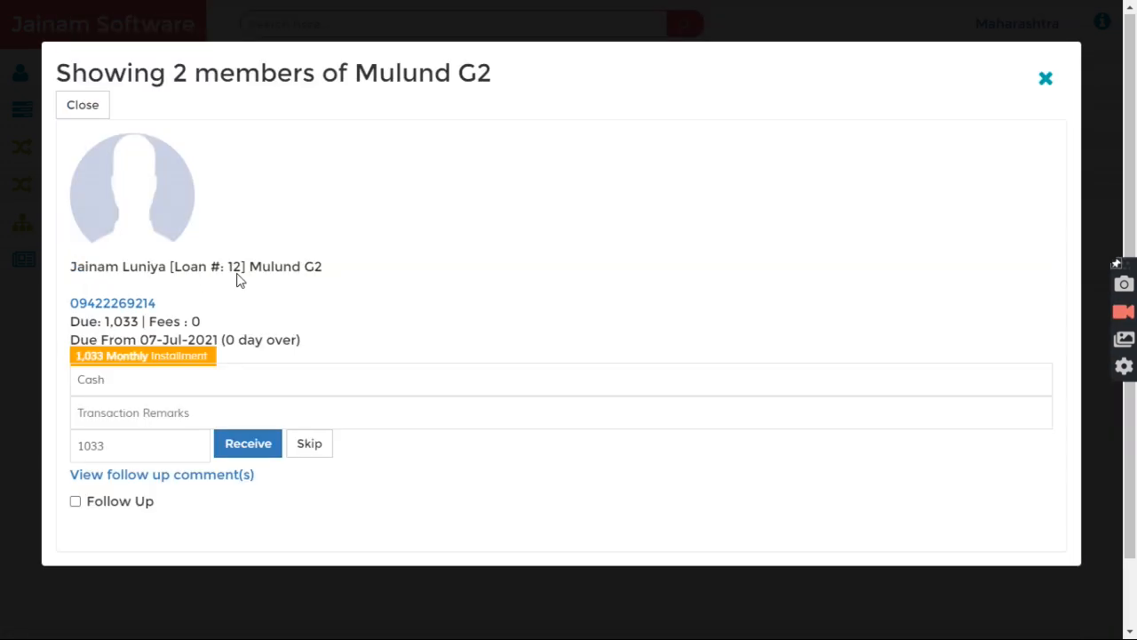
Step: Receive 500 from the second member and refresh the group collection list
{"action": "double_click", "coordinate": [124, 455]}
{"action": "type", "text": "500"}
{"action": "left_click", "coordinate": [236, 448]}
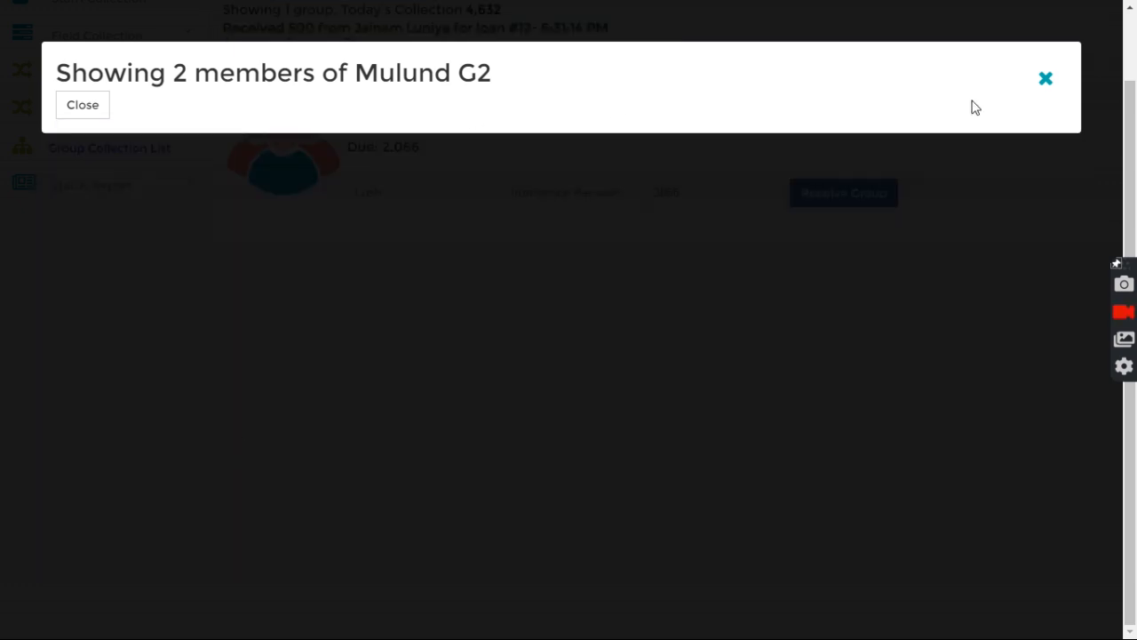
{"action": "left_click", "coordinate": [1045, 79]}
{"action": "scroll", "coordinate": [390, 182], "scroll_direction": "up", "scroll_amount": 1}
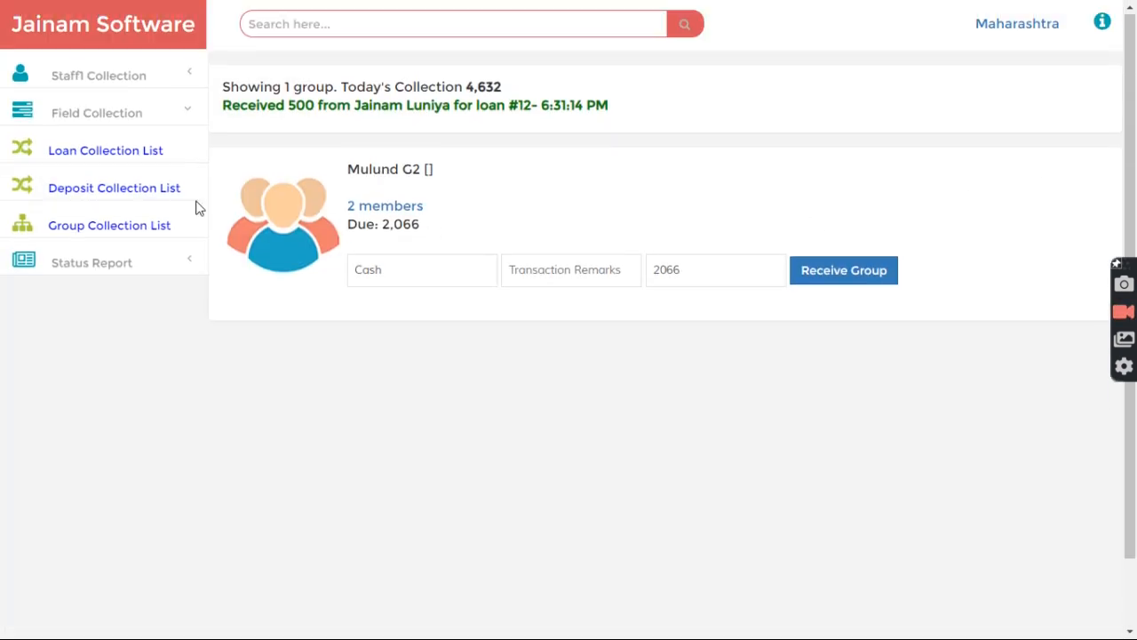
{"action": "left_click", "coordinate": [89, 233]}
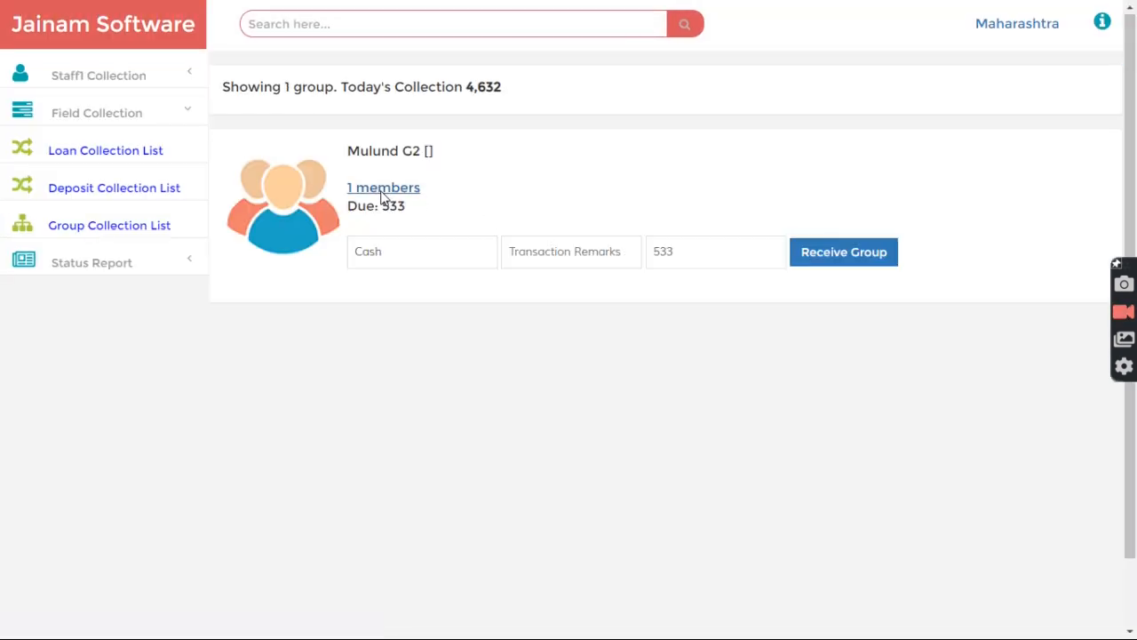
Step: Skip the remaining member's 533 installment, refresh, and reopen that member
{"action": "left_click_drag", "start_coordinate": [352, 212], "coordinate": [429, 214]}
{"action": "left_click", "coordinate": [429, 210]}
{"action": "left_click", "coordinate": [397, 190]}
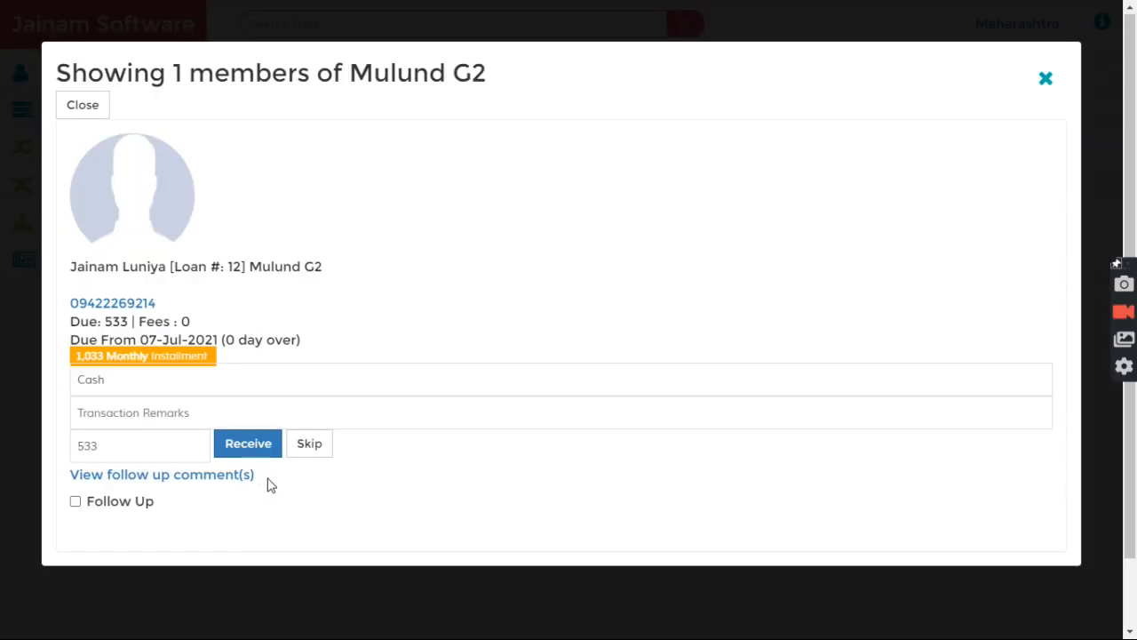
{"action": "left_click", "coordinate": [308, 444]}
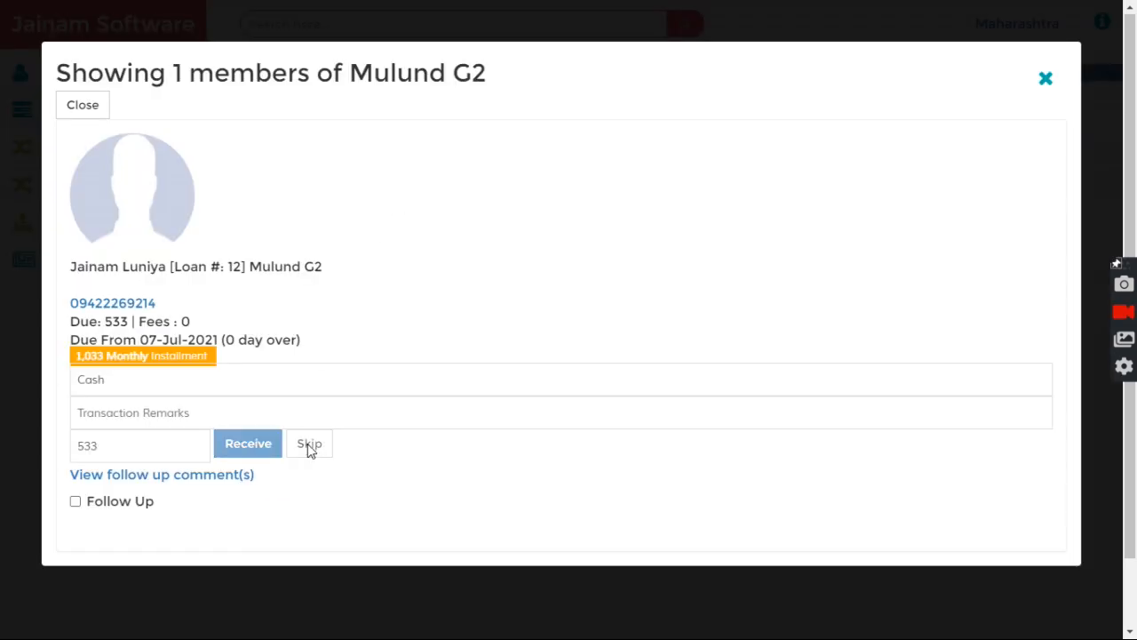
{"action": "left_click", "coordinate": [1046, 80]}
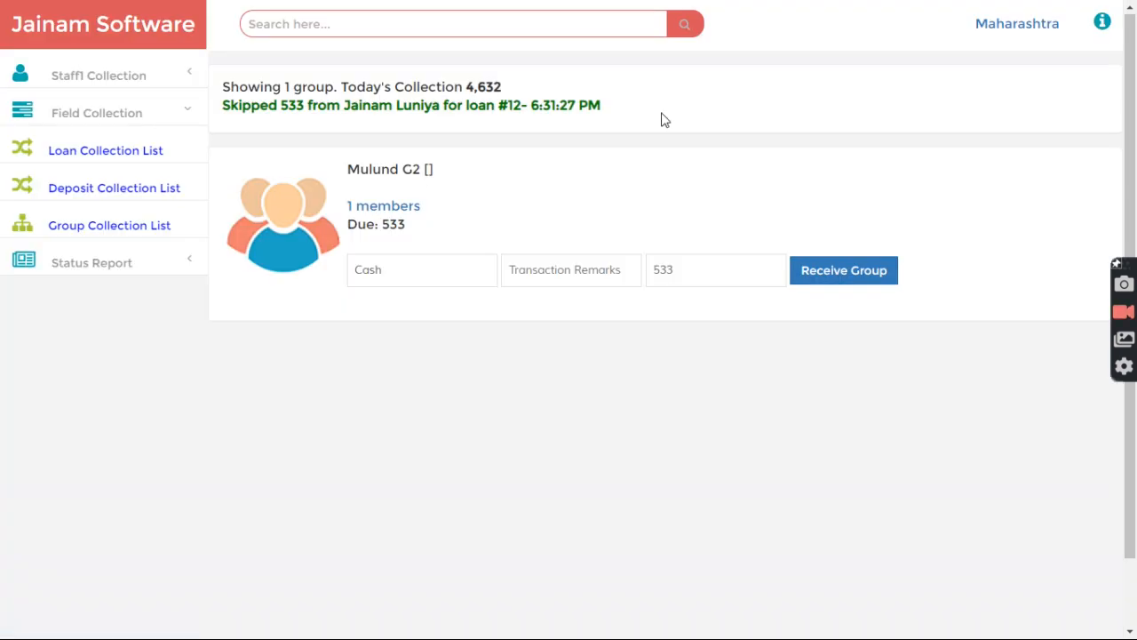
{"action": "left_click", "coordinate": [118, 232]}
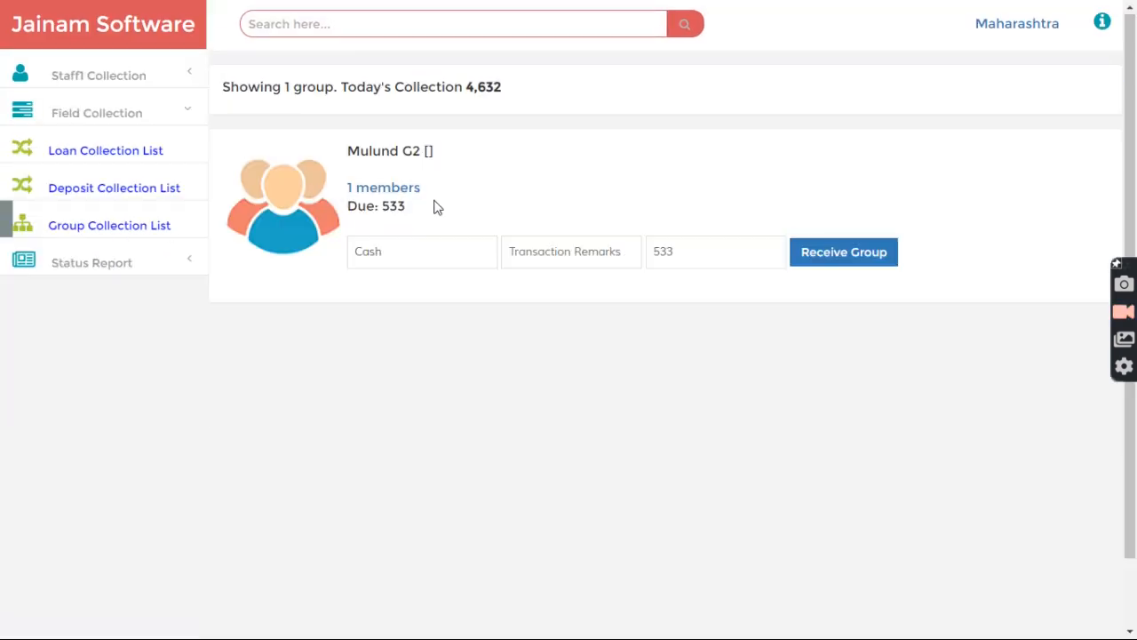
{"action": "left_click", "coordinate": [383, 189]}
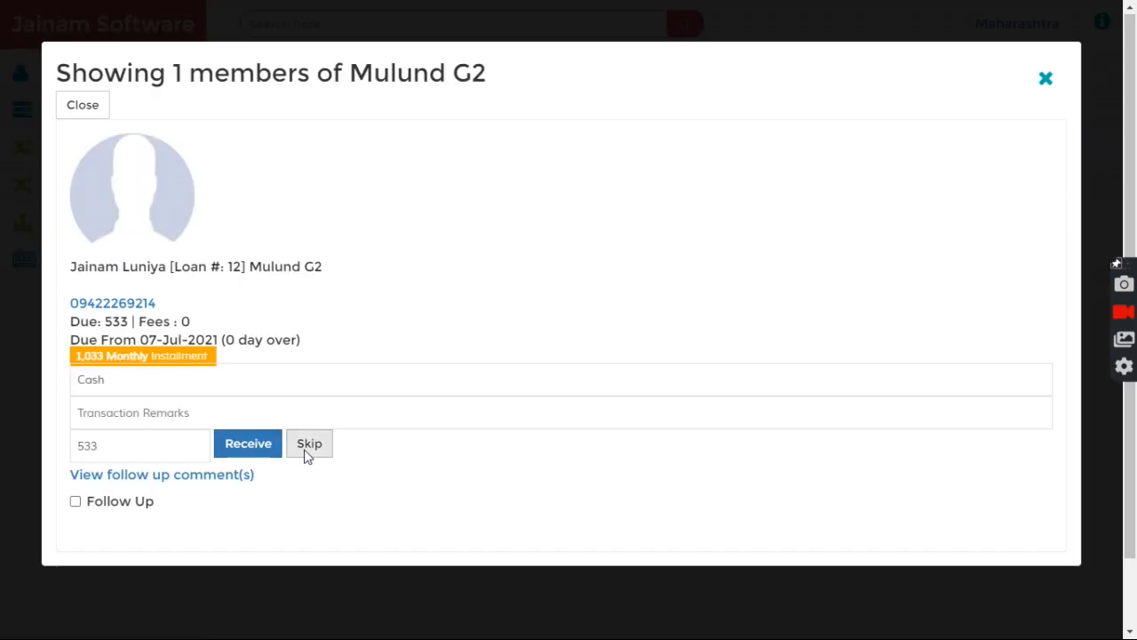
Step: Turn on follow-up and save it dated 09/07/2021
{"action": "left_click", "coordinate": [76, 502]}
{"action": "scroll", "coordinate": [292, 467], "scroll_direction": "down", "scroll_amount": 2}
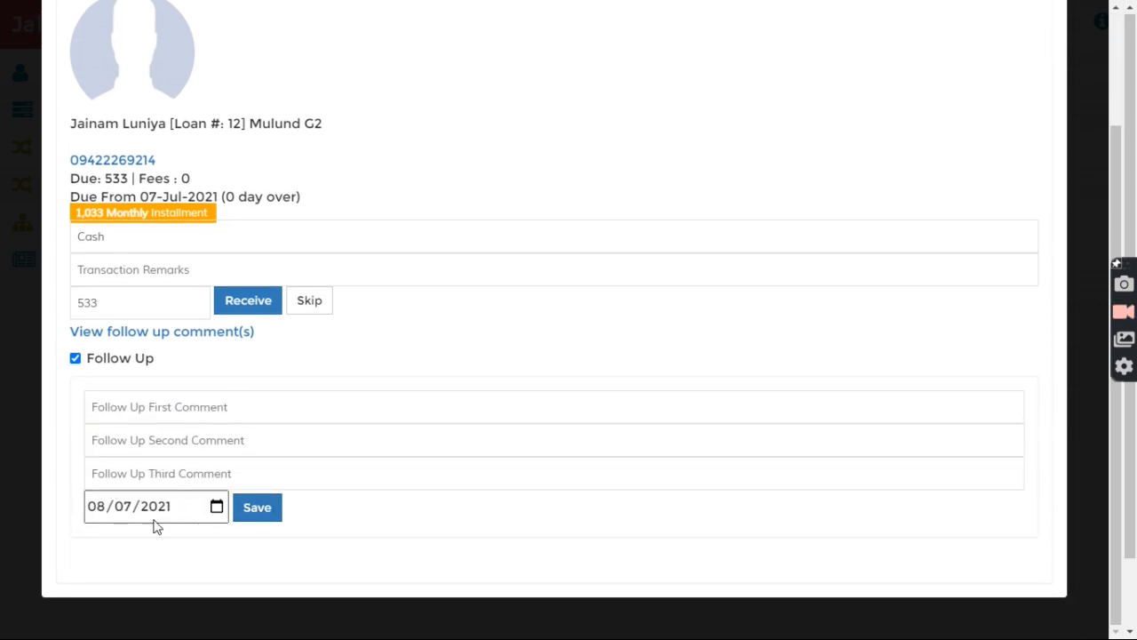
{"action": "left_click", "coordinate": [96, 506]}
{"action": "key", "text": "Up"}
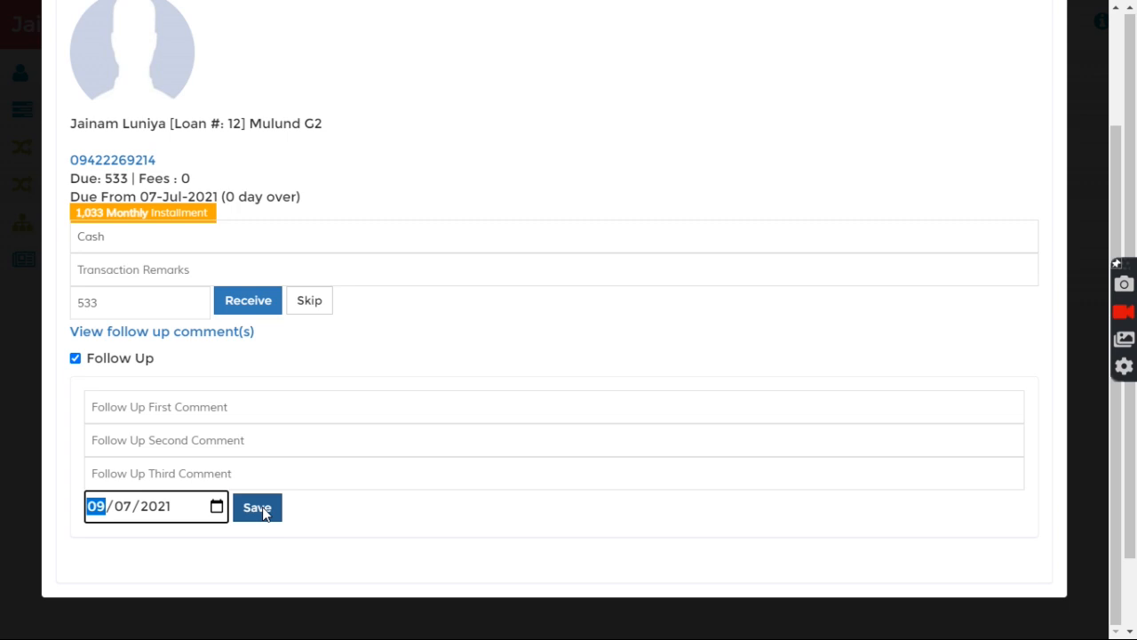
{"action": "left_click", "coordinate": [257, 508]}
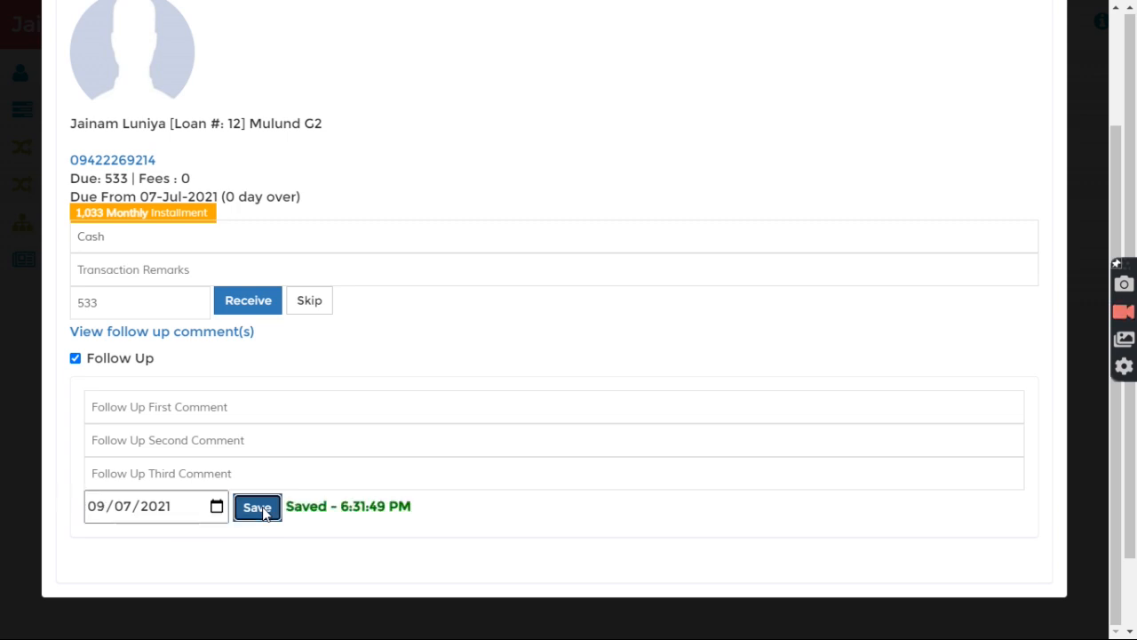
Step: Skip the 533 installment and refresh, confirming today's collection stays 4,632
{"action": "left_click", "coordinate": [308, 302]}
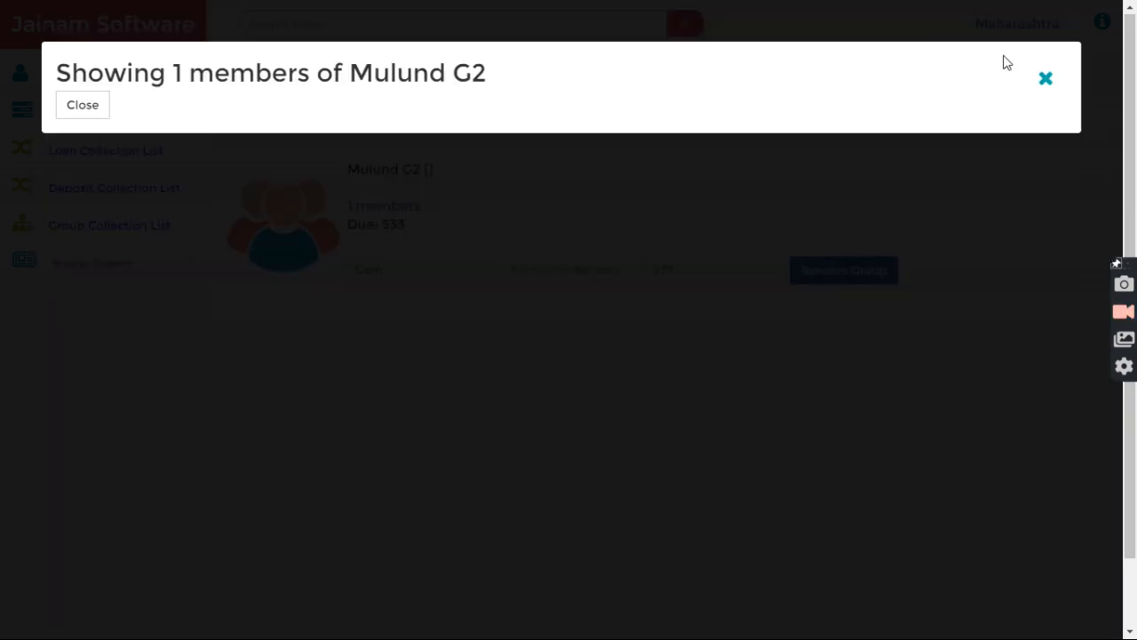
{"action": "left_click", "coordinate": [1047, 79]}
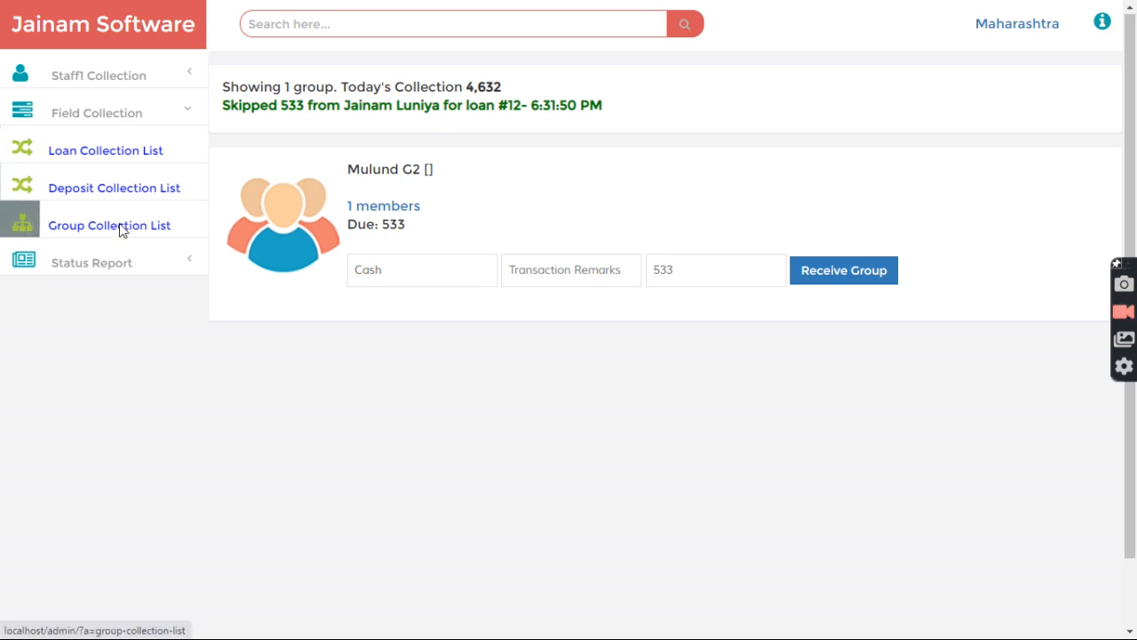
{"action": "left_click", "coordinate": [122, 228]}
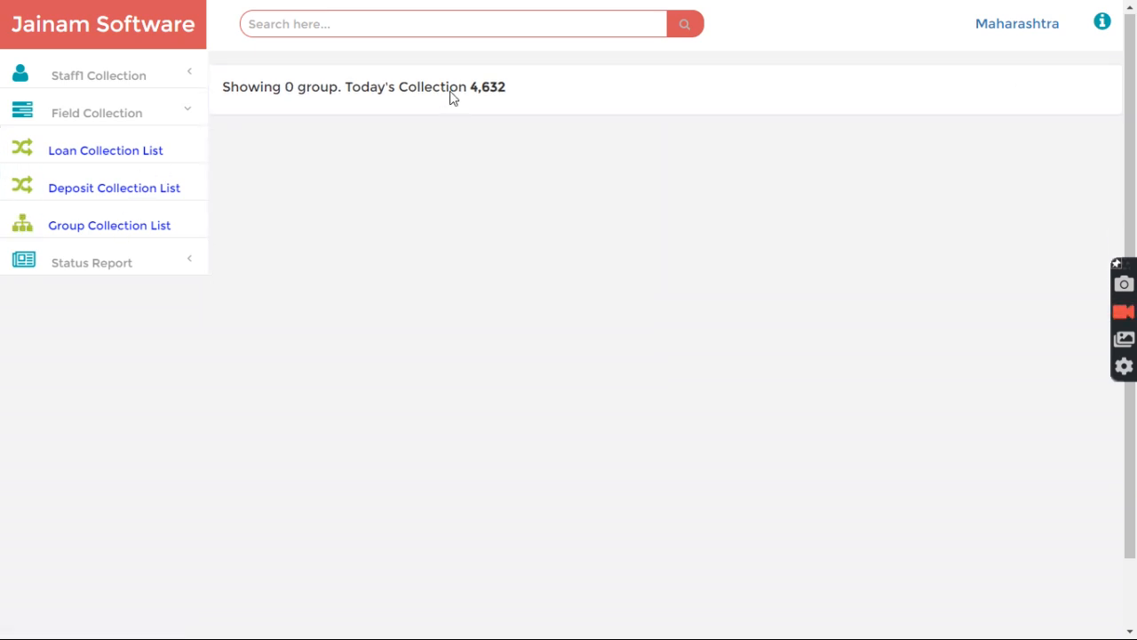
{"action": "left_click_drag", "start_coordinate": [325, 89], "coordinate": [589, 121]}
{"action": "left_click", "coordinate": [511, 142]}
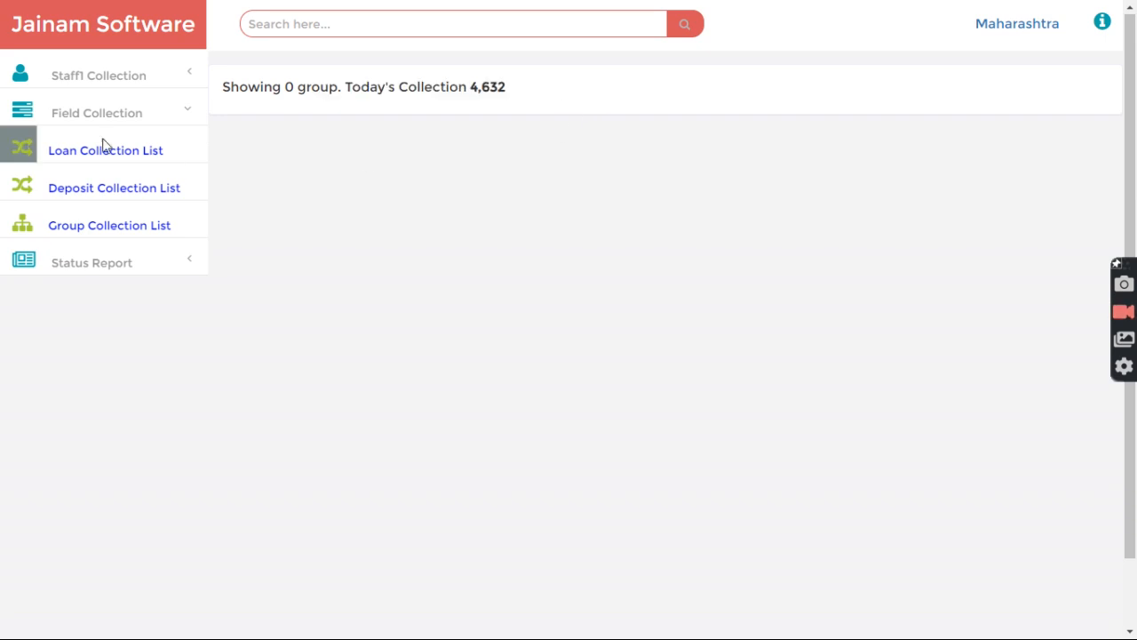
{"action": "left_click", "coordinate": [100, 78]}
Step: Log back in as administrator and refresh the Collection By Staff report
{"action": "left_click", "coordinate": [82, 188]}
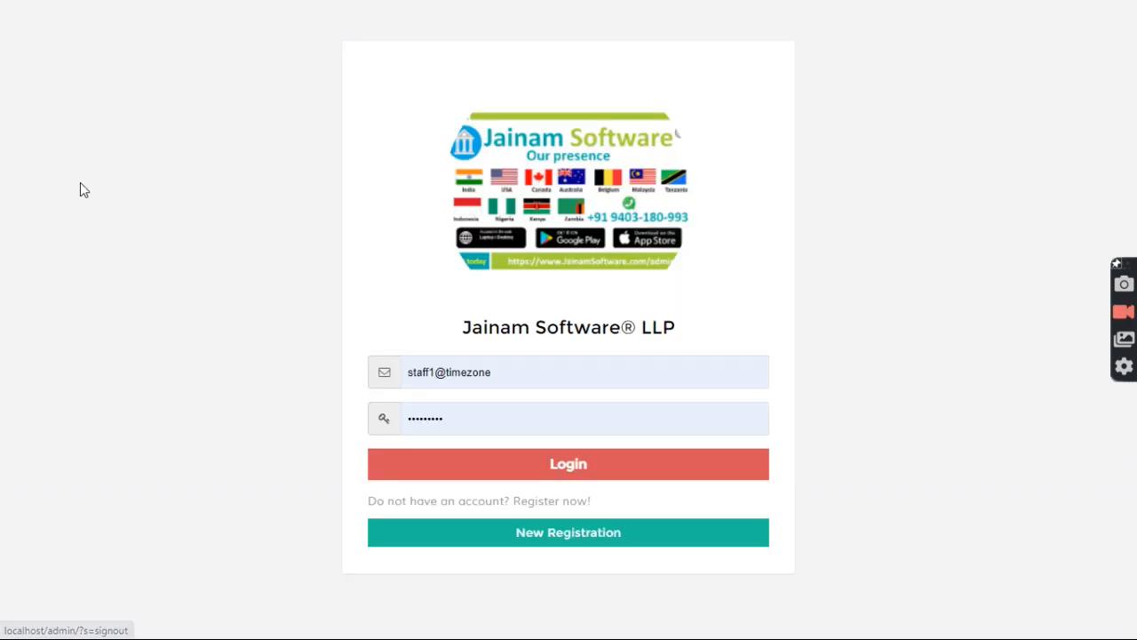
{"action": "left_click", "coordinate": [525, 382]}
{"action": "left_click", "coordinate": [470, 80]}
{"action": "left_click", "coordinate": [501, 462]}
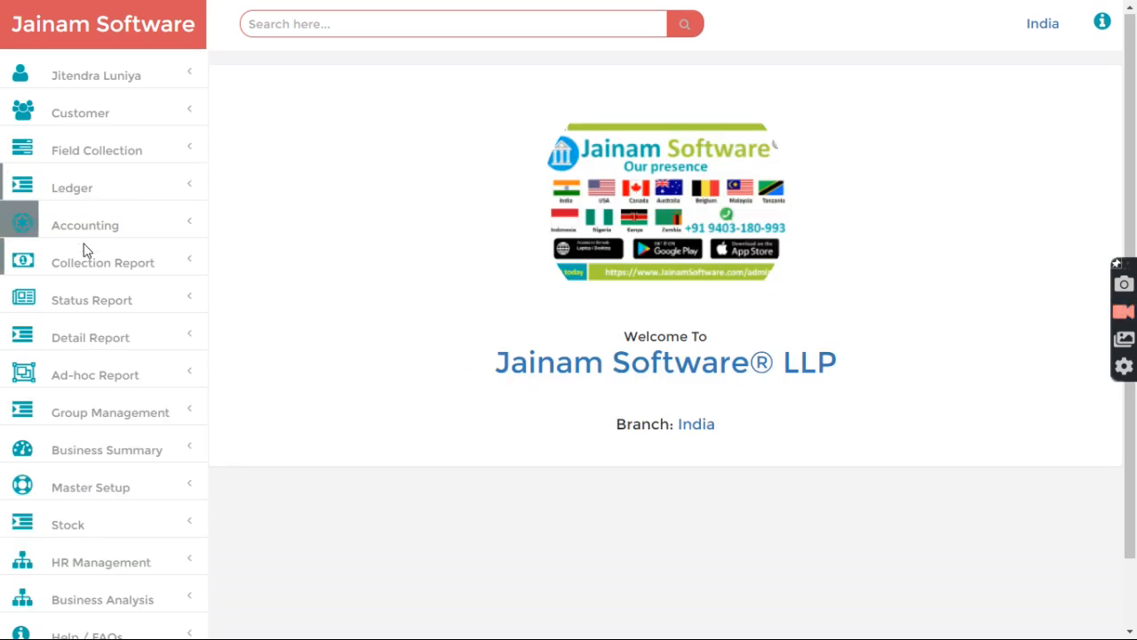
{"action": "left_click", "coordinate": [94, 271]}
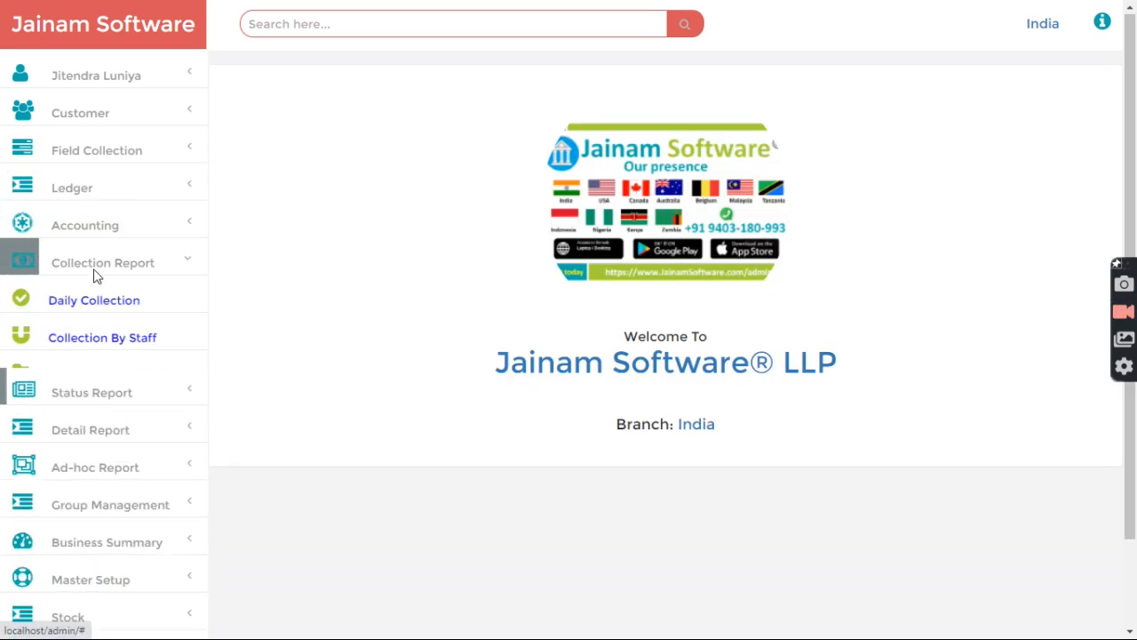
{"action": "left_click", "coordinate": [102, 341]}
{"action": "left_click", "coordinate": [553, 116]}
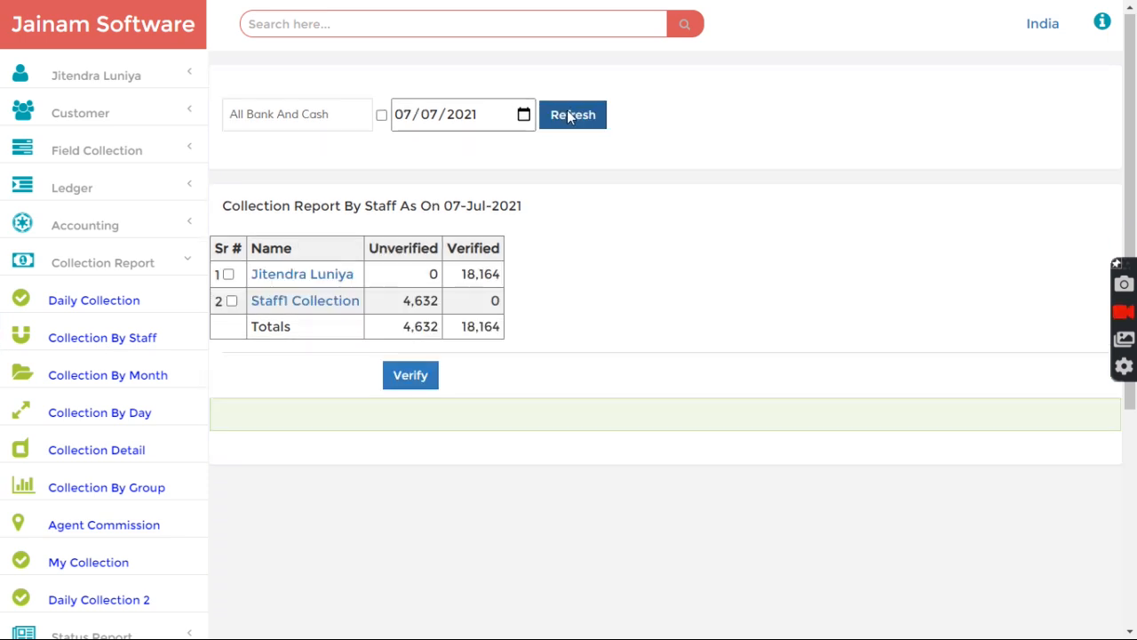
Step: Review Staff1 Collection's unverified 4,632 and its member and Mulund G1 detail rows
{"action": "left_click_drag", "start_coordinate": [403, 305], "coordinate": [447, 307]}
{"action": "left_click", "coordinate": [446, 306]}
{"action": "left_click", "coordinate": [315, 309]}
{"action": "scroll", "coordinate": [380, 368], "scroll_direction": "down", "scroll_amount": 4}
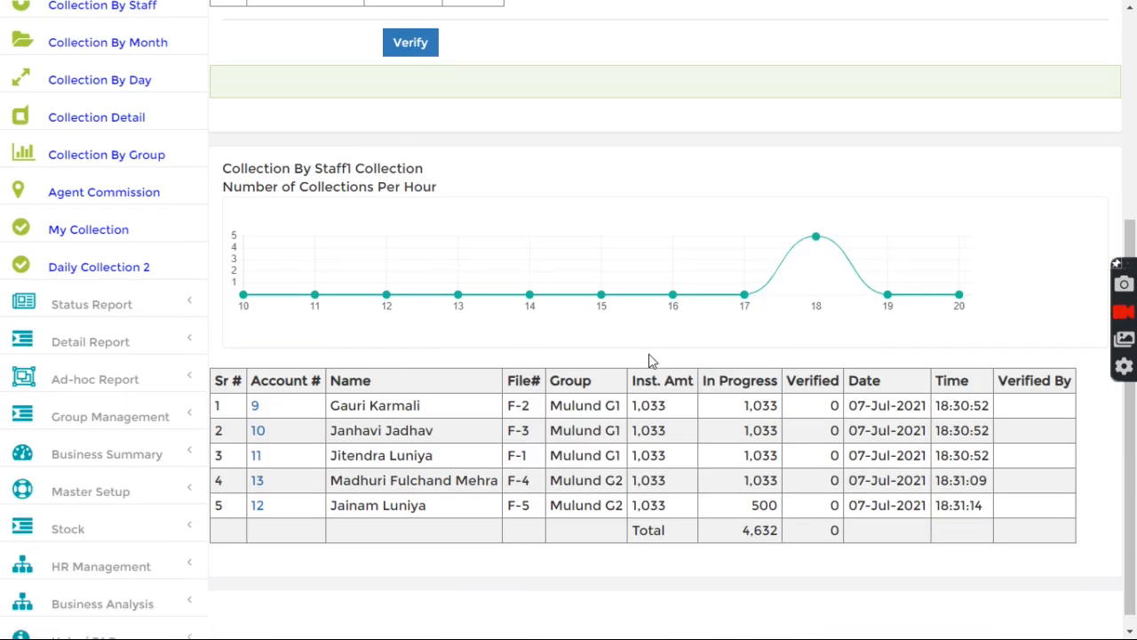
{"action": "left_click_drag", "start_coordinate": [340, 407], "coordinate": [407, 409]}
{"action": "left_click_drag", "start_coordinate": [345, 431], "coordinate": [433, 459]}
{"action": "left_click", "coordinate": [408, 495]}
{"action": "left_click_drag", "start_coordinate": [559, 406], "coordinate": [615, 458]}
{"action": "left_click", "coordinate": [961, 446]}
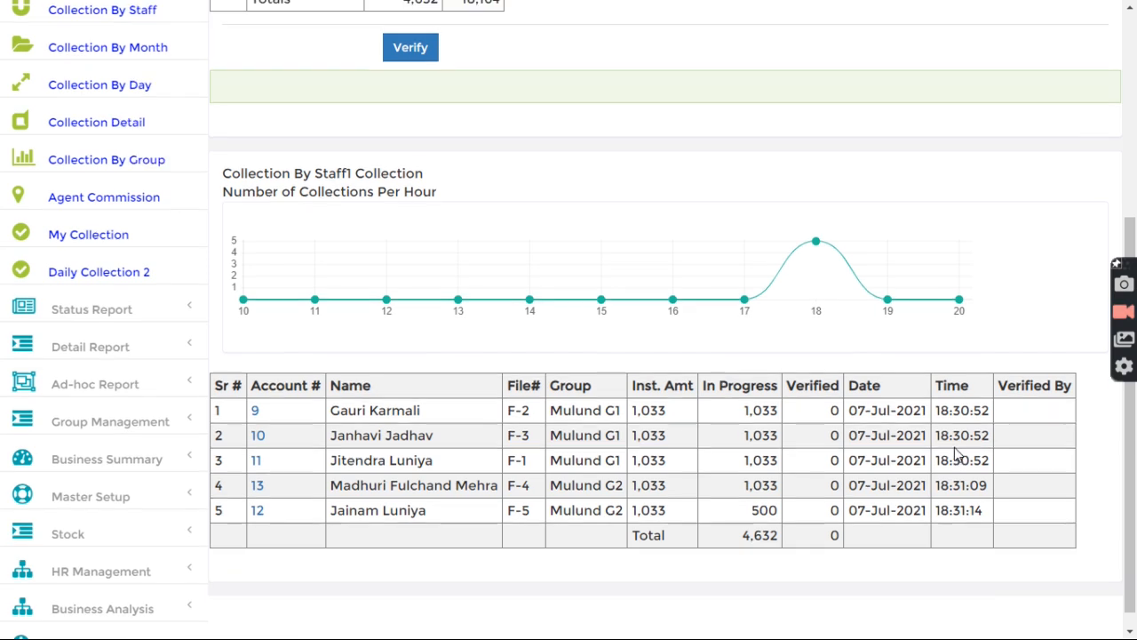
{"action": "scroll", "coordinate": [956, 454], "scroll_direction": "up", "scroll_amount": 4}
{"action": "left_click_drag", "start_coordinate": [403, 302], "coordinate": [440, 307]}
{"action": "left_click", "coordinate": [460, 316]}
{"action": "left_click", "coordinate": [445, 309]}
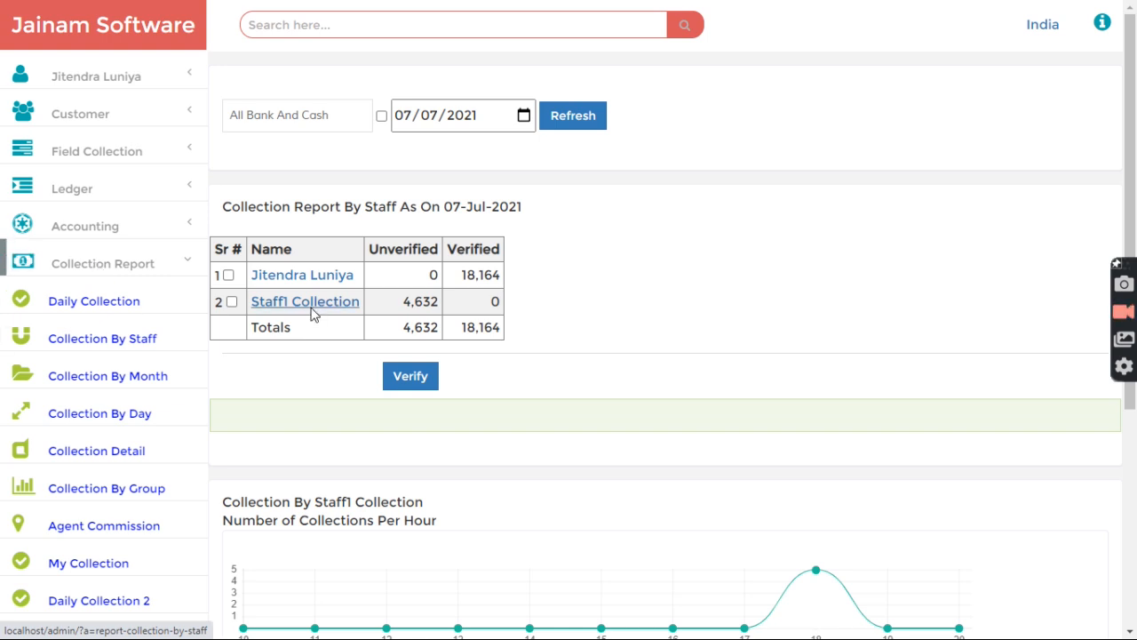
{"action": "left_click_drag", "start_coordinate": [405, 304], "coordinate": [441, 307]}
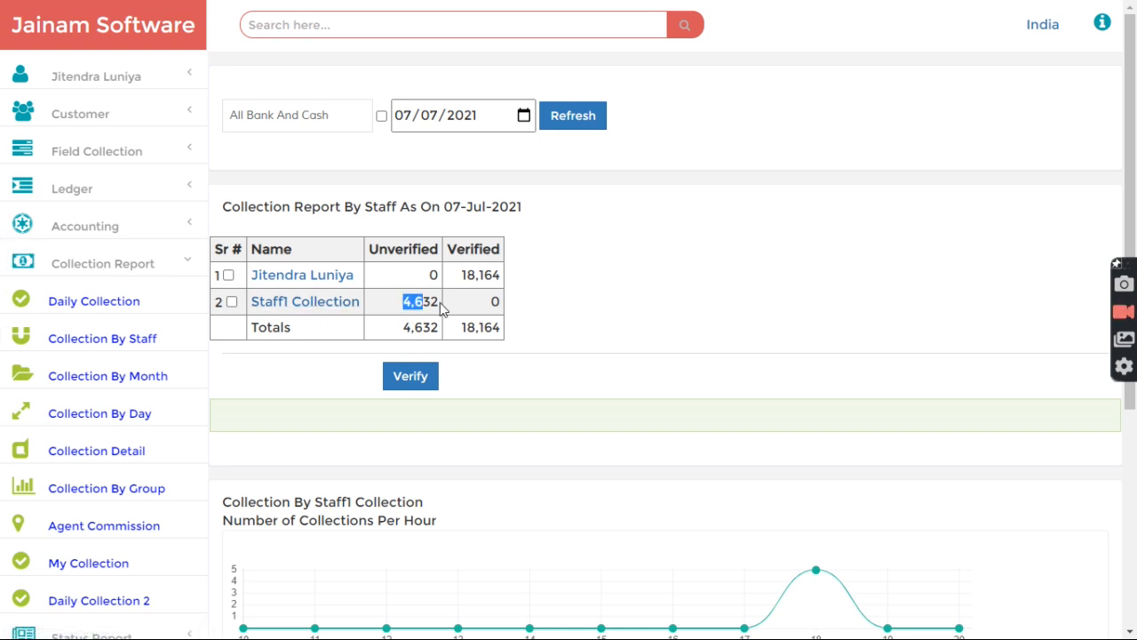
Step: Tick Staff1 Collection's row and verify its 4,632 of collections
{"action": "left_click", "coordinate": [99, 266]}
{"action": "left_click", "coordinate": [87, 229]}
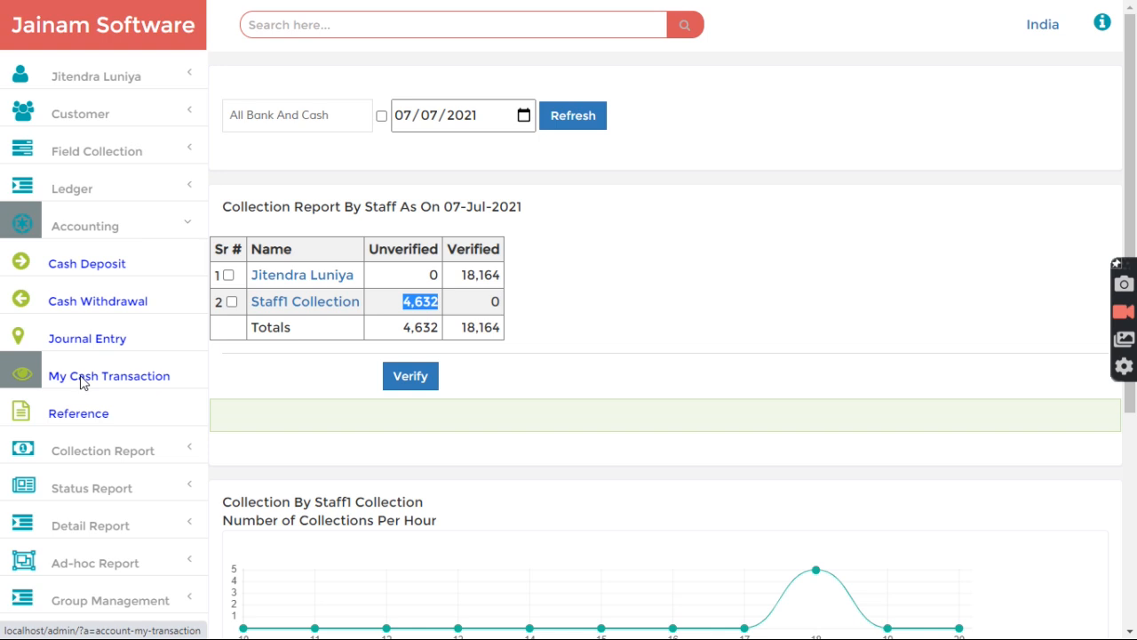
{"action": "left_click_drag", "start_coordinate": [397, 305], "coordinate": [437, 303]}
{"action": "left_click", "coordinate": [411, 306]}
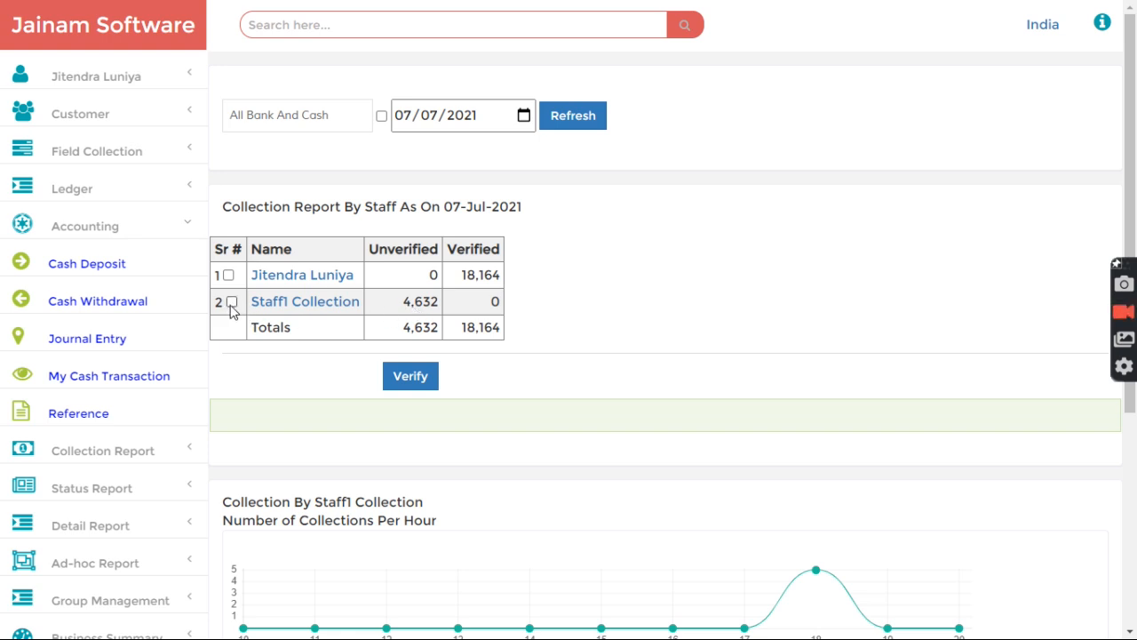
{"action": "left_click", "coordinate": [411, 376]}
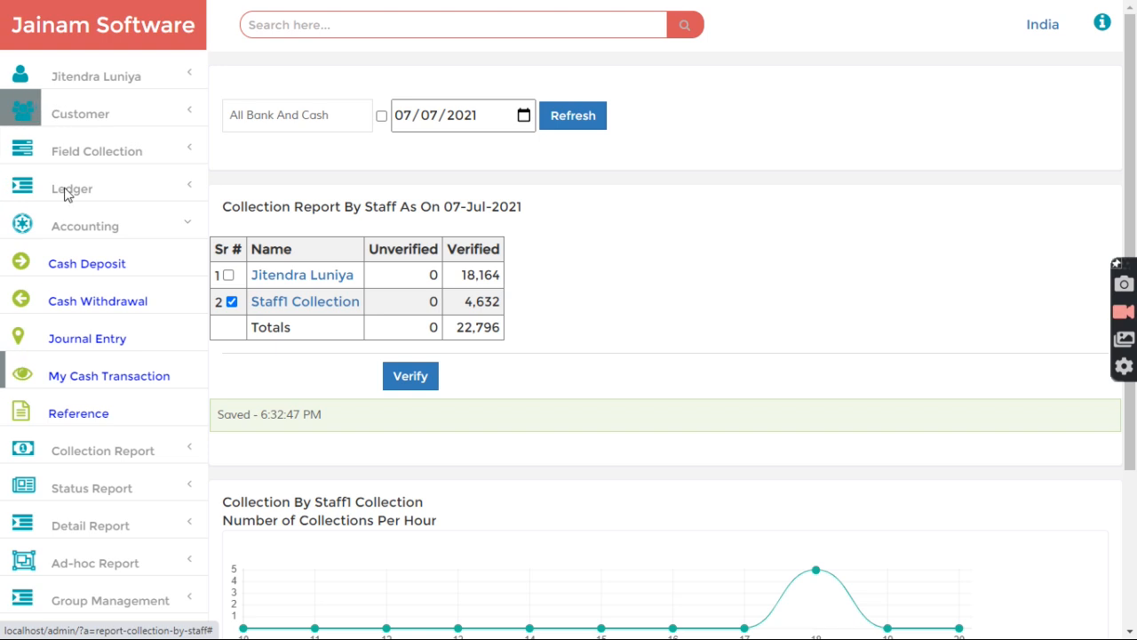
Step: Open the Access Control List under HR Management
{"action": "left_click", "coordinate": [93, 80]}
{"action": "left_click", "coordinate": [91, 81]}
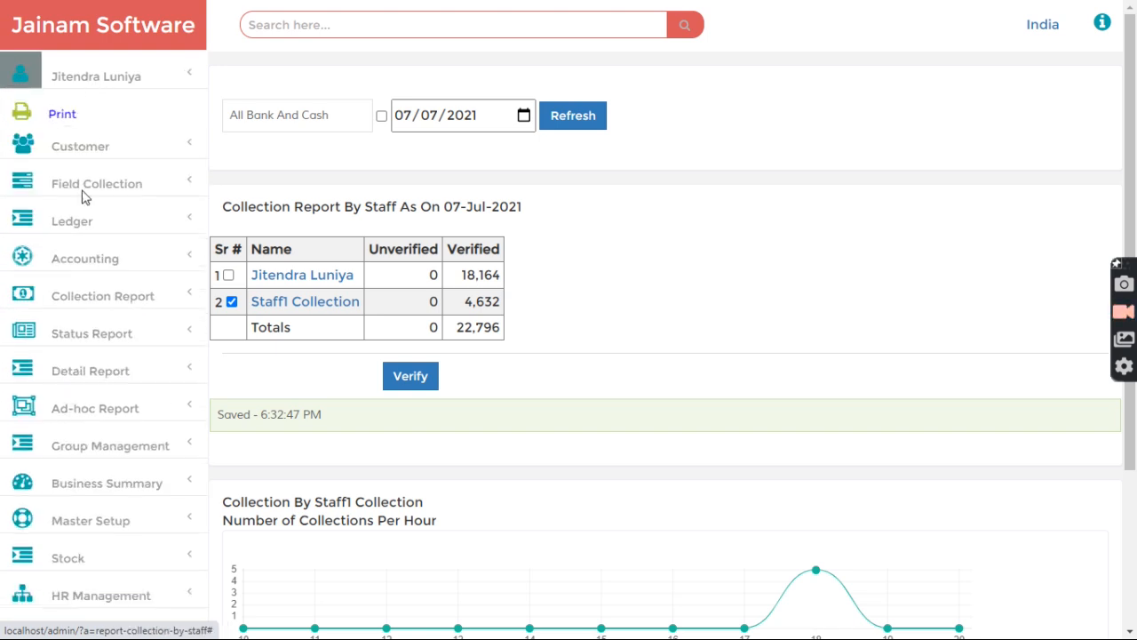
{"action": "scroll", "coordinate": [111, 382], "scroll_direction": "down", "scroll_amount": 3}
{"action": "left_click", "coordinate": [91, 277]}
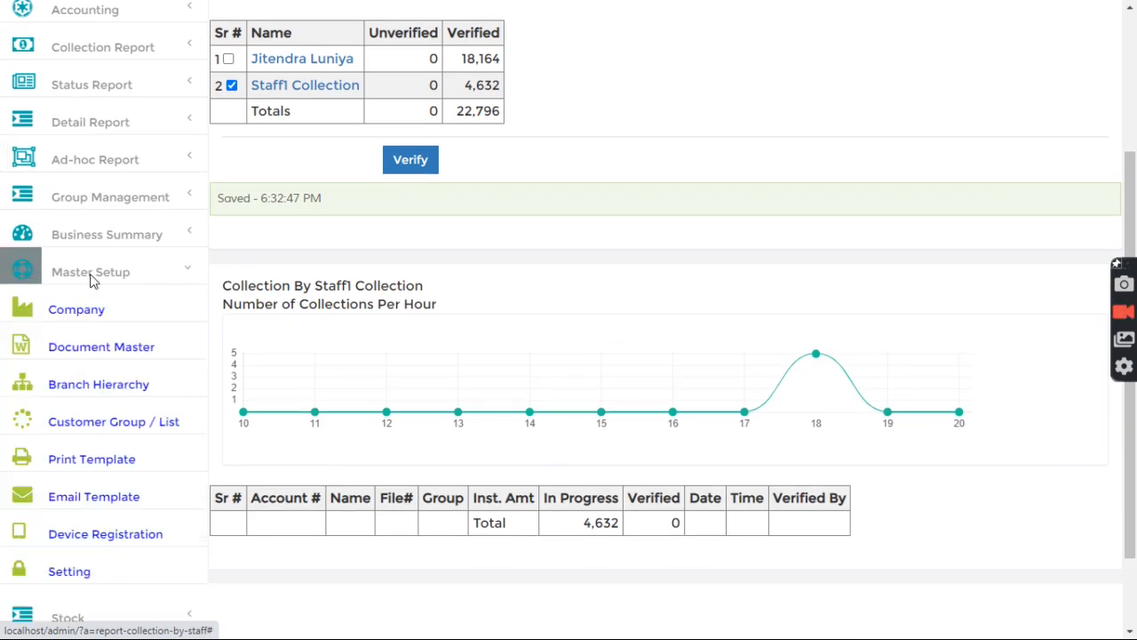
{"action": "left_click", "coordinate": [92, 281]}
{"action": "left_click", "coordinate": [102, 346]}
{"action": "scroll", "coordinate": [101, 346], "scroll_direction": "down", "scroll_amount": 2}
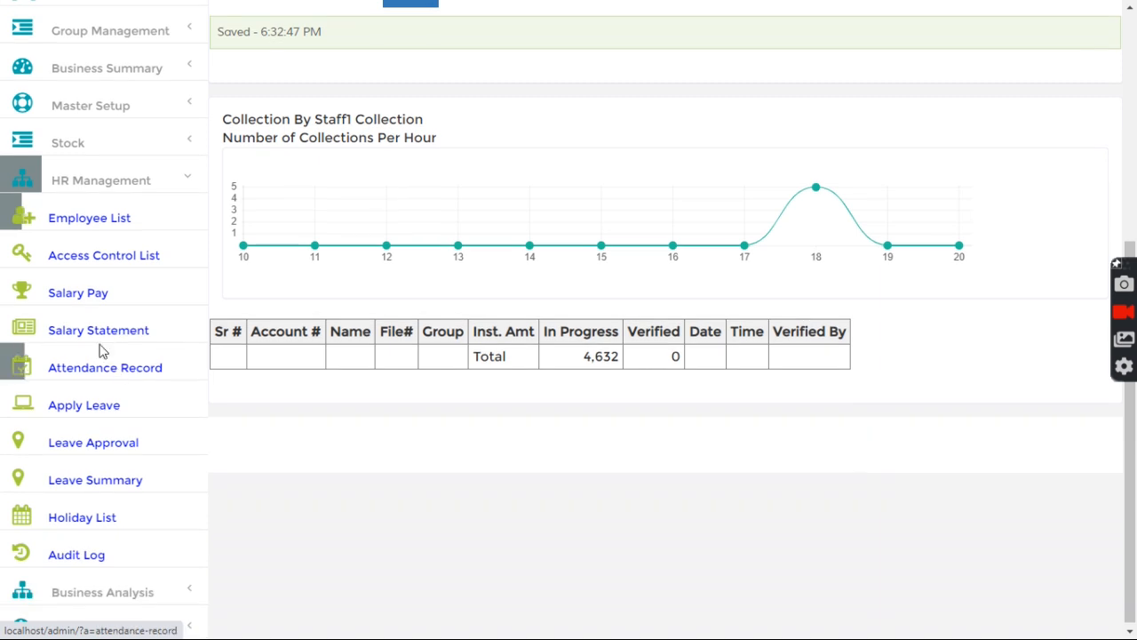
{"action": "left_click", "coordinate": [93, 257]}
{"action": "scroll", "coordinate": [484, 346], "scroll_direction": "down", "scroll_amount": 2}
{"action": "scroll", "coordinate": [484, 345], "scroll_direction": "up", "scroll_amount": 2}
Step: Grant Staff1 Collection the Accounting > My Cash Transaction permission
{"action": "left_click", "coordinate": [294, 153]}
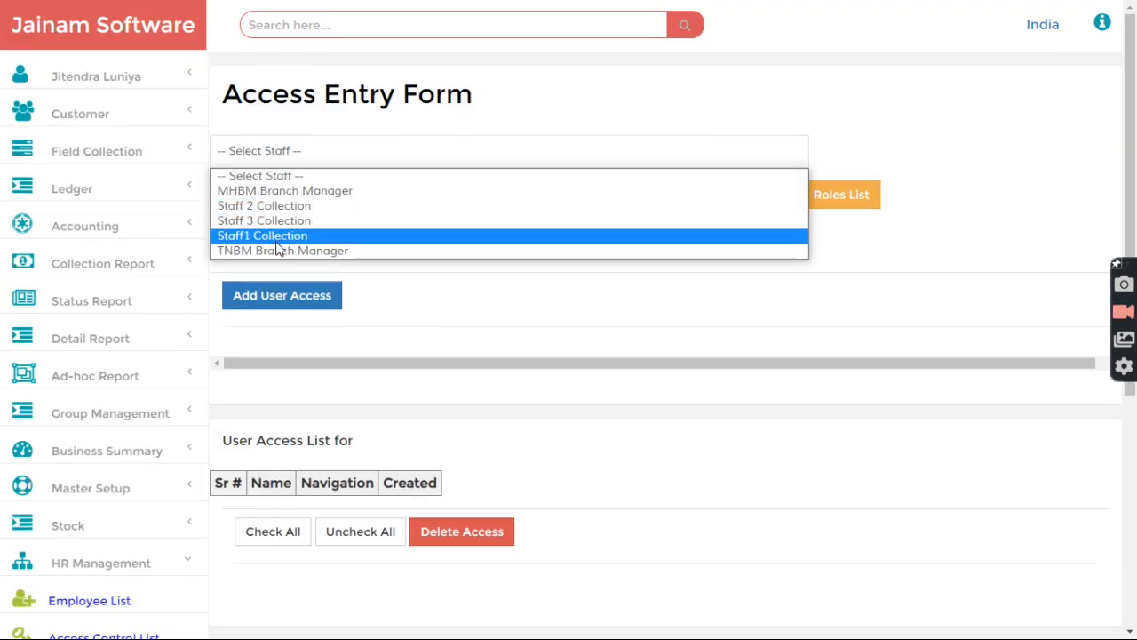
{"action": "left_click", "coordinate": [280, 238]}
{"action": "scroll", "coordinate": [493, 387], "scroll_direction": "down", "scroll_amount": 3}
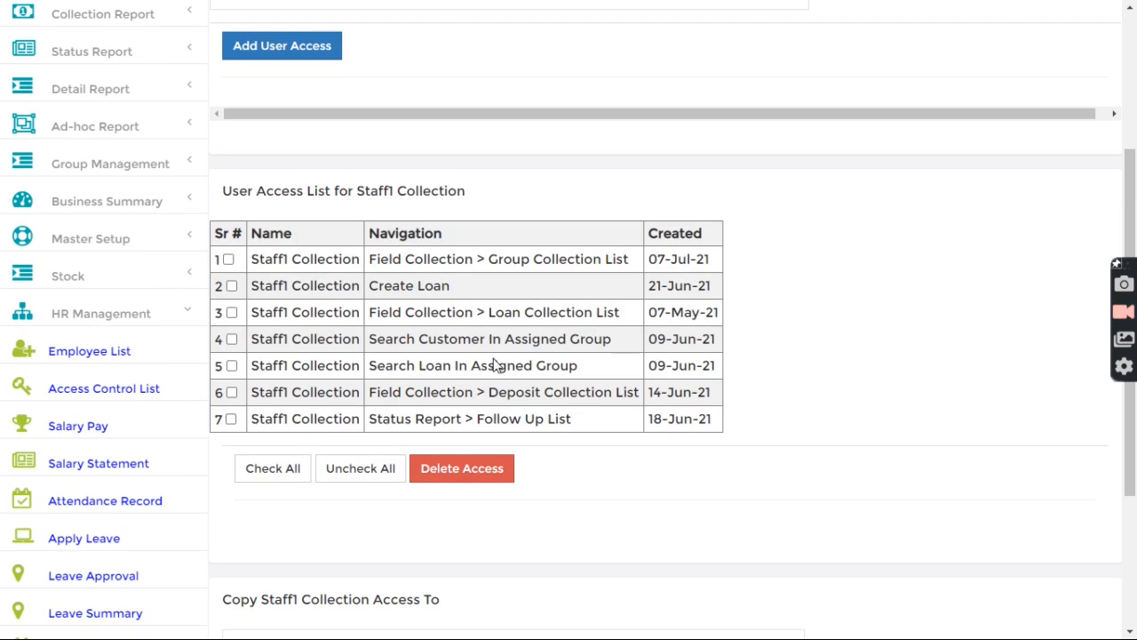
{"action": "scroll", "coordinate": [494, 338], "scroll_direction": "up", "scroll_amount": 3}
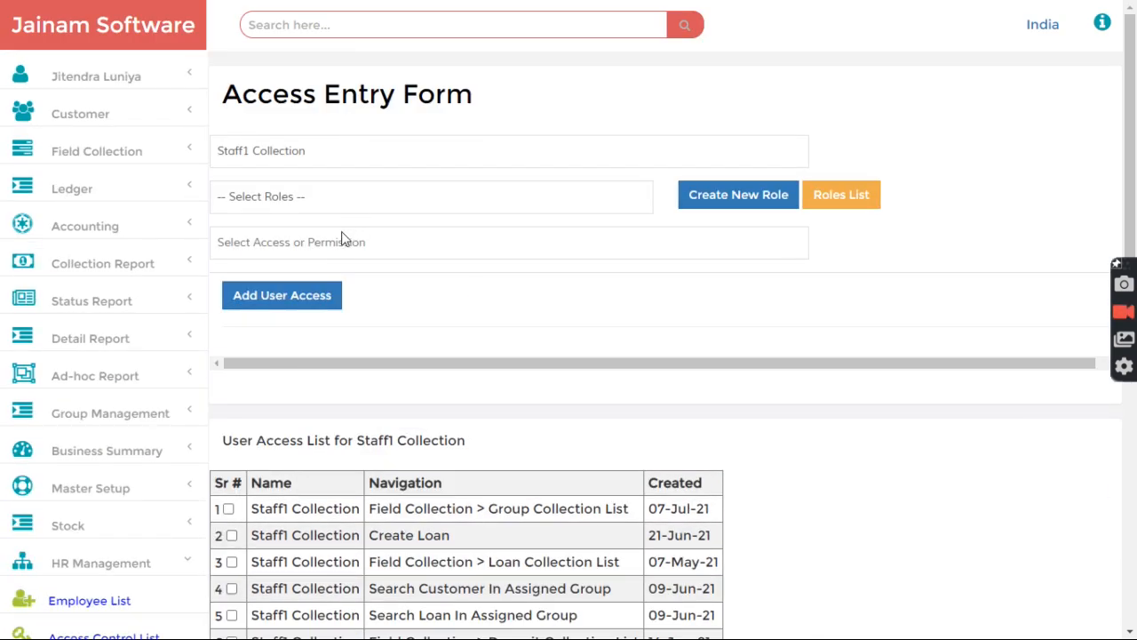
{"action": "left_click", "coordinate": [341, 256]}
{"action": "type", "text": "my"}
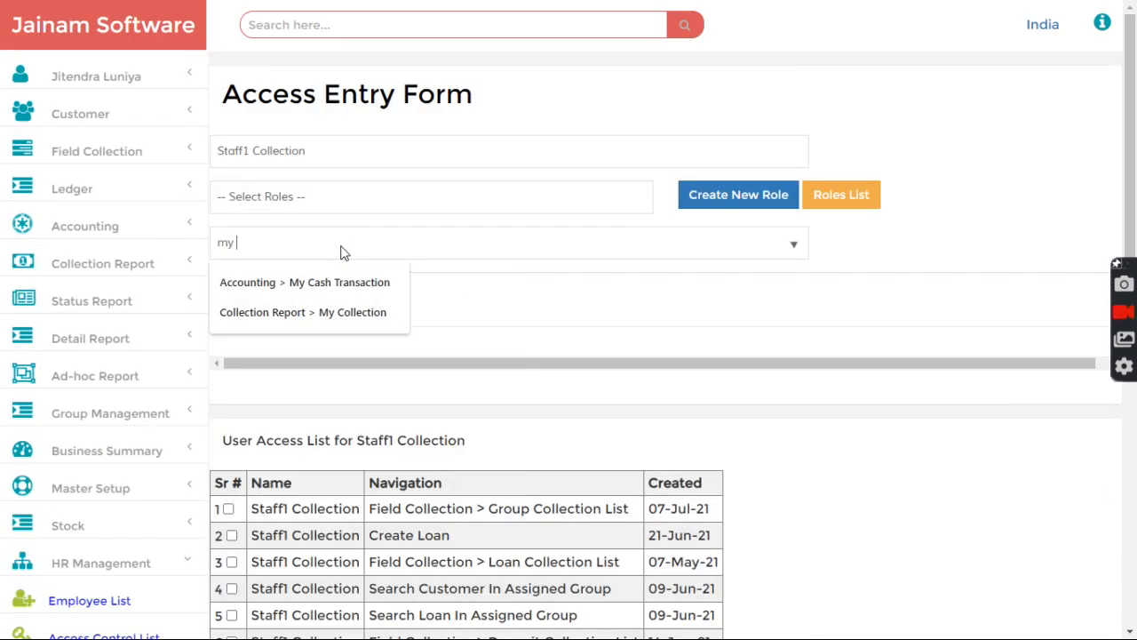
{"action": "left_click", "coordinate": [327, 281]}
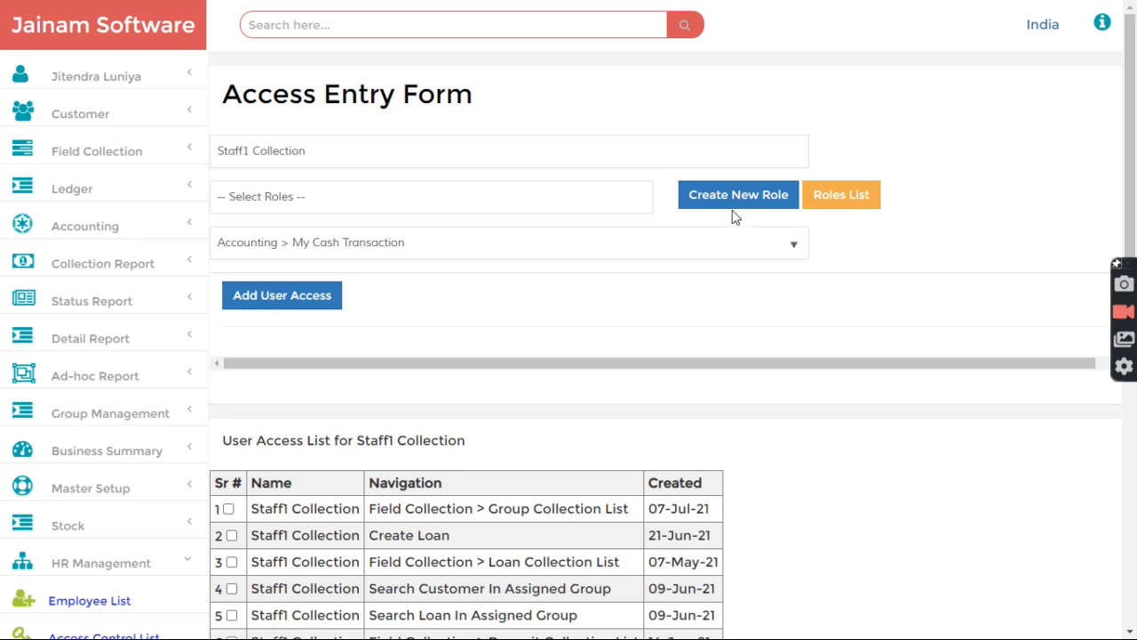
{"action": "left_click", "coordinate": [285, 308]}
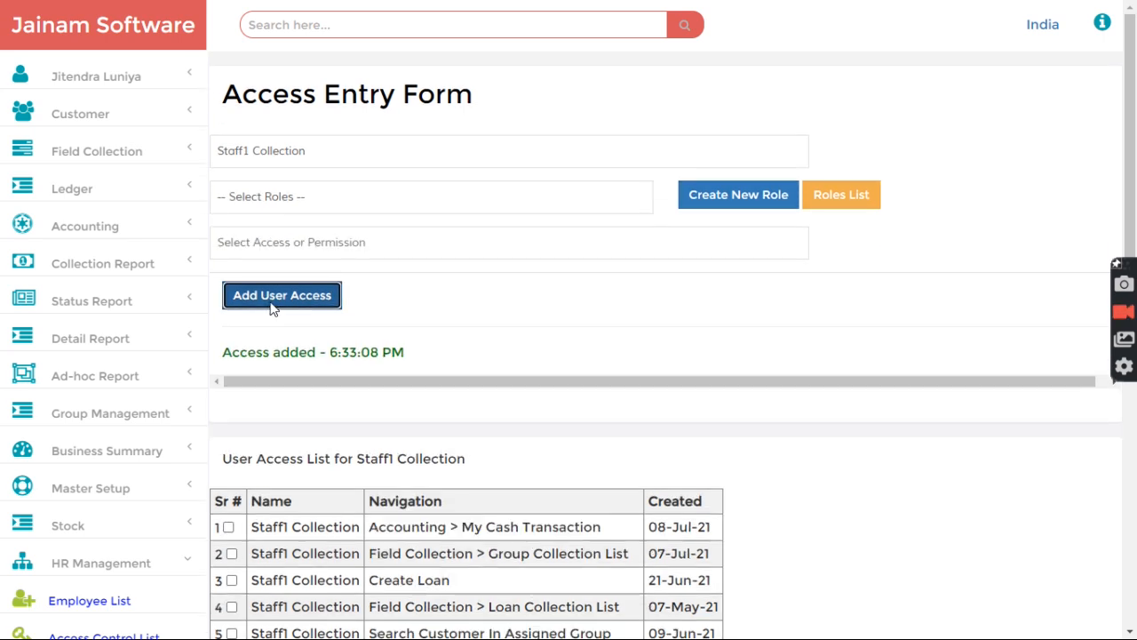
Step: Sign out of the administrator session to the saved logins
{"action": "left_click", "coordinate": [84, 80]}
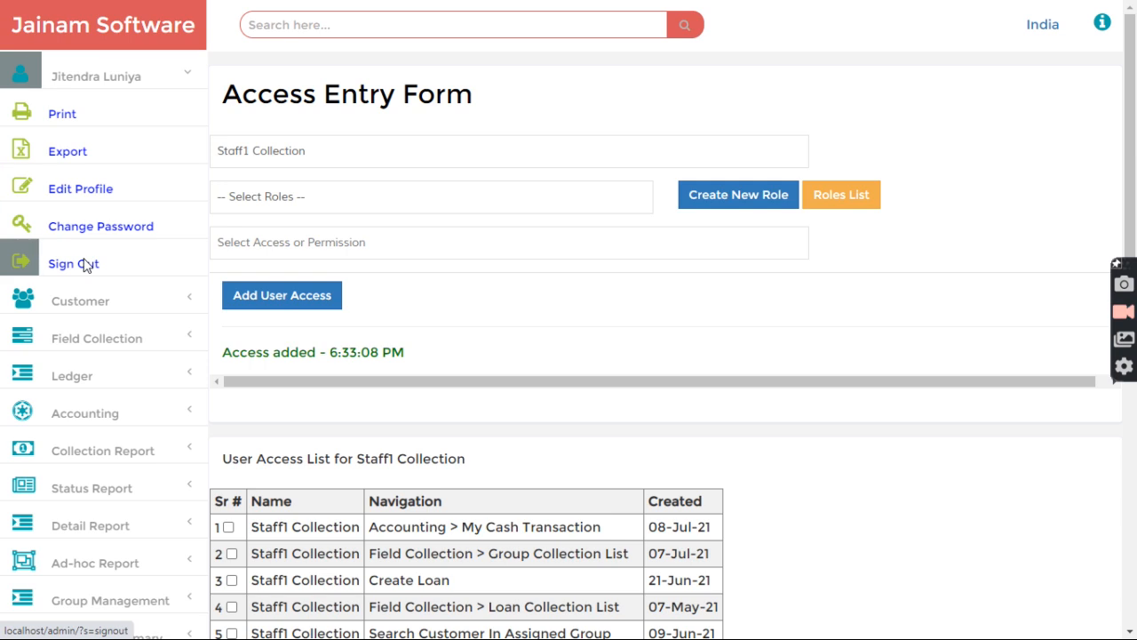
{"action": "left_click", "coordinate": [86, 263]}
{"action": "left_click", "coordinate": [477, 371]}
Step: Log in as Staff1 Collection and load today's Accounting > My Cash Transaction summary
{"action": "left_click", "coordinate": [484, 78]}
{"action": "left_click", "coordinate": [489, 468]}
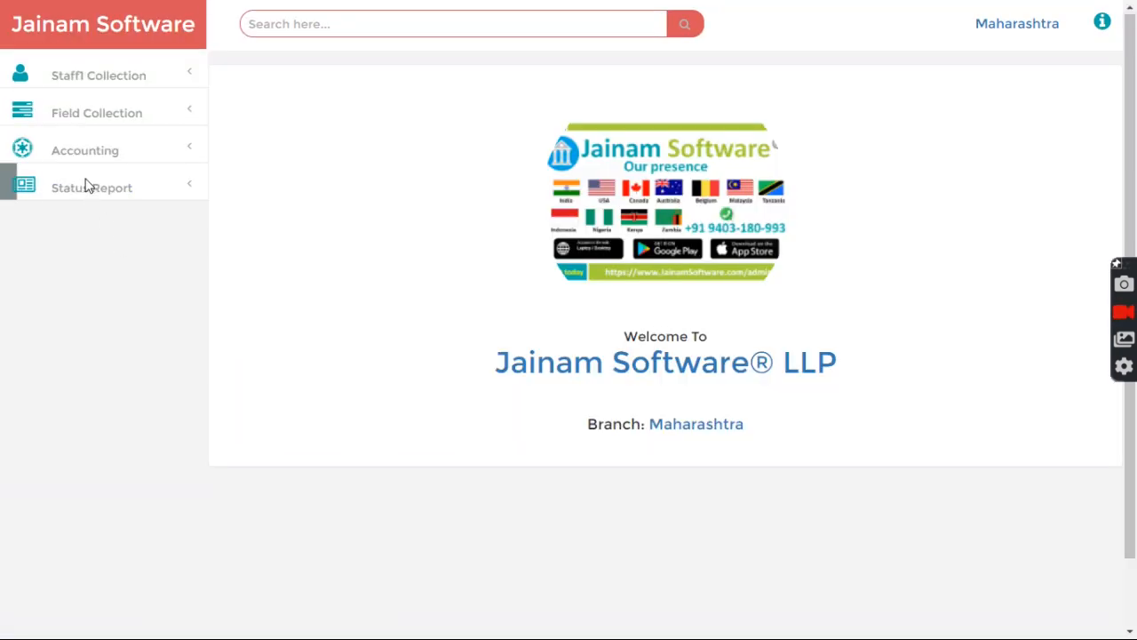
{"action": "left_click", "coordinate": [86, 153]}
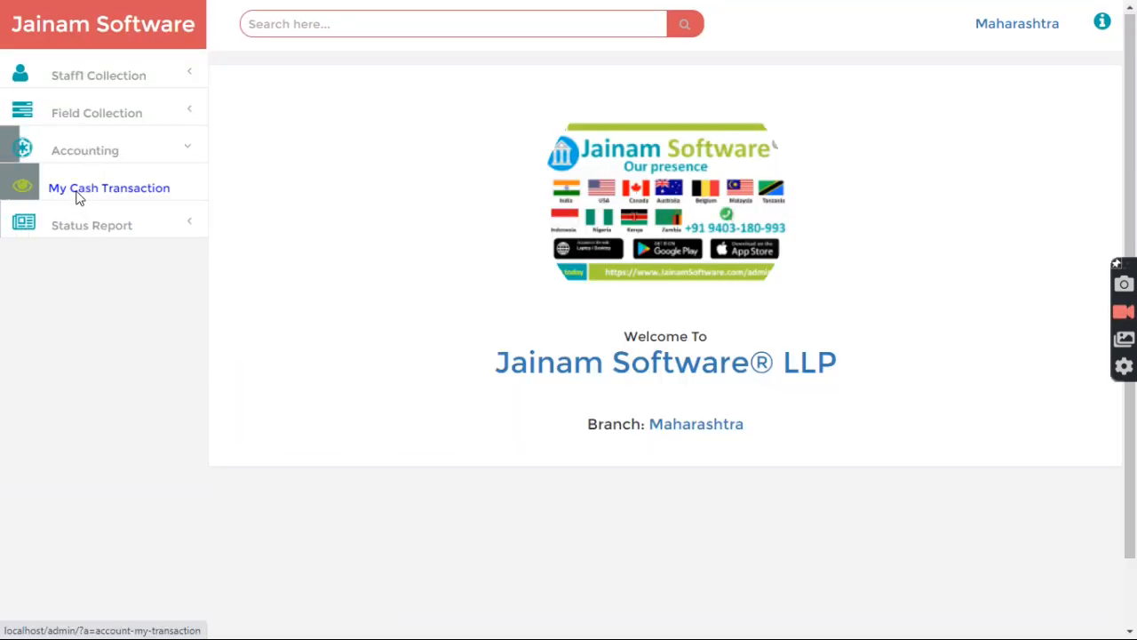
{"action": "left_click", "coordinate": [78, 194]}
{"action": "left_click", "coordinate": [456, 95]}
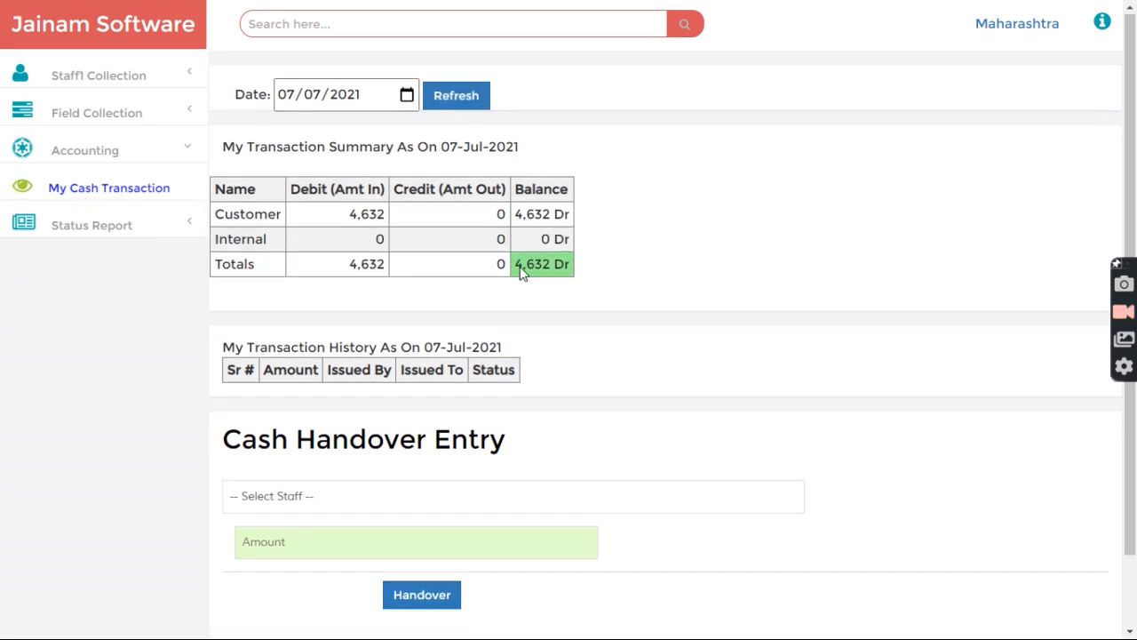
Step: Check the 4,632 Dr balance and open the Cash Handover Entry staff list
{"action": "left_click_drag", "start_coordinate": [535, 271], "coordinate": [617, 281]}
{"action": "left_click", "coordinate": [618, 283]}
{"action": "scroll", "coordinate": [619, 283], "scroll_direction": "down", "scroll_amount": 2}
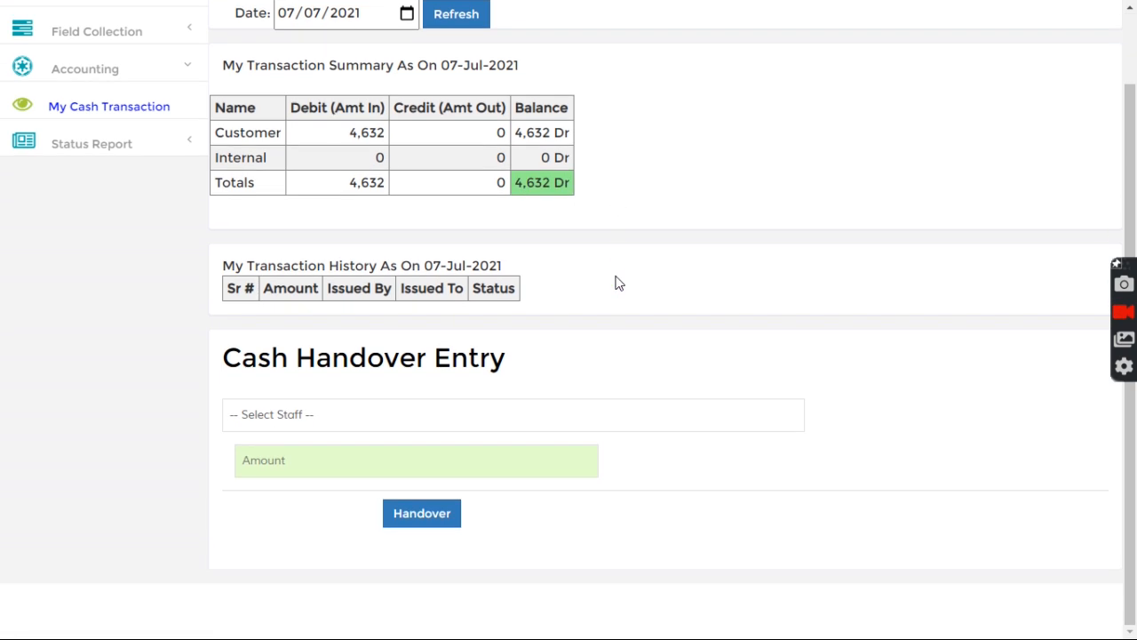
{"action": "left_click", "coordinate": [283, 417]}
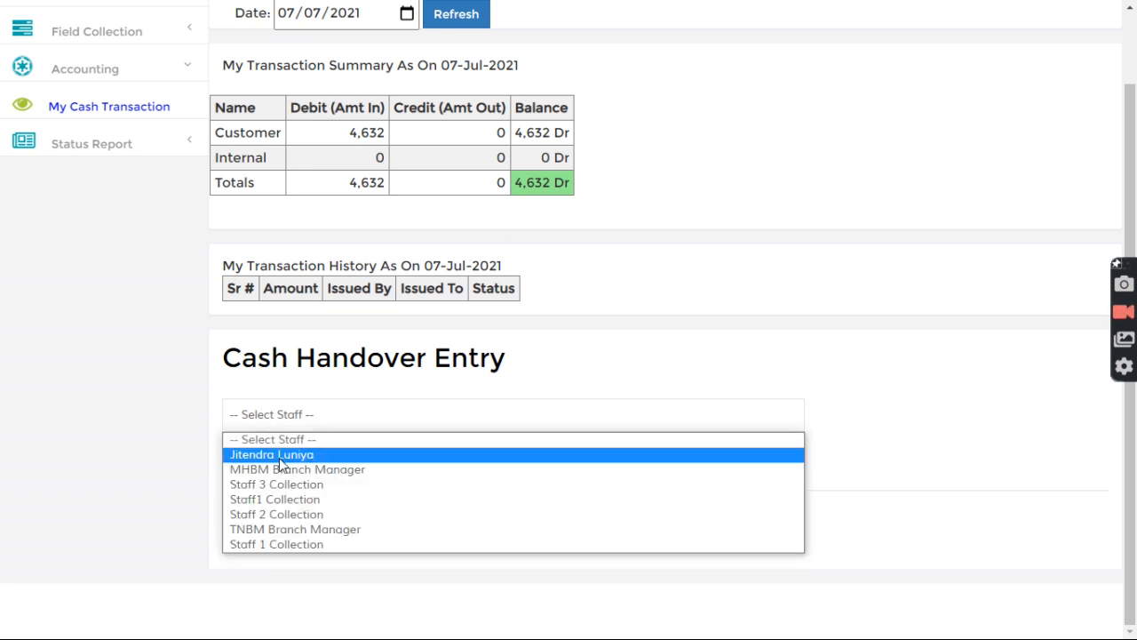
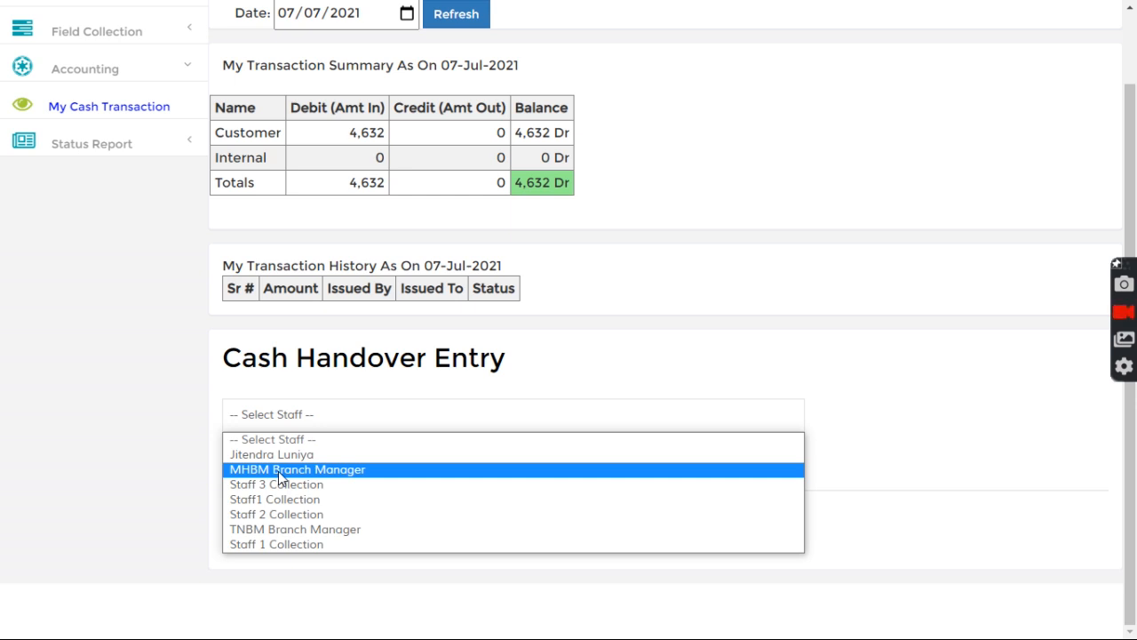
Step: Hand over 4632 cash to MHBM Branch Manager and confirm it shows Acceptance Pending
{"action": "left_click", "coordinate": [281, 472]}
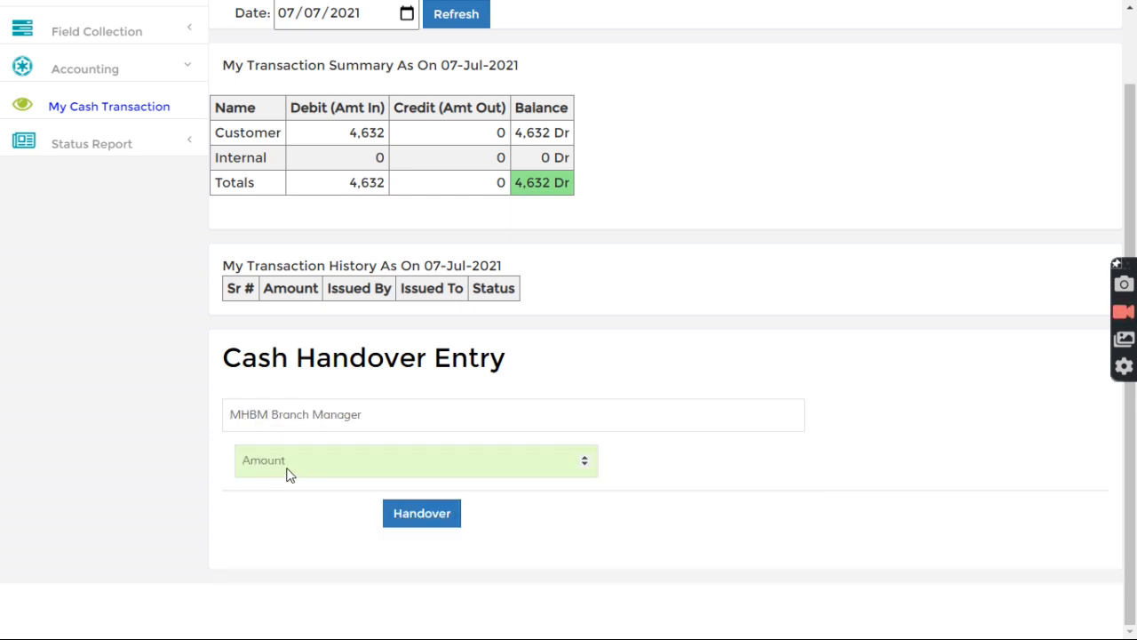
{"action": "type", "text": "4632"}
{"action": "left_click", "coordinate": [435, 515]}
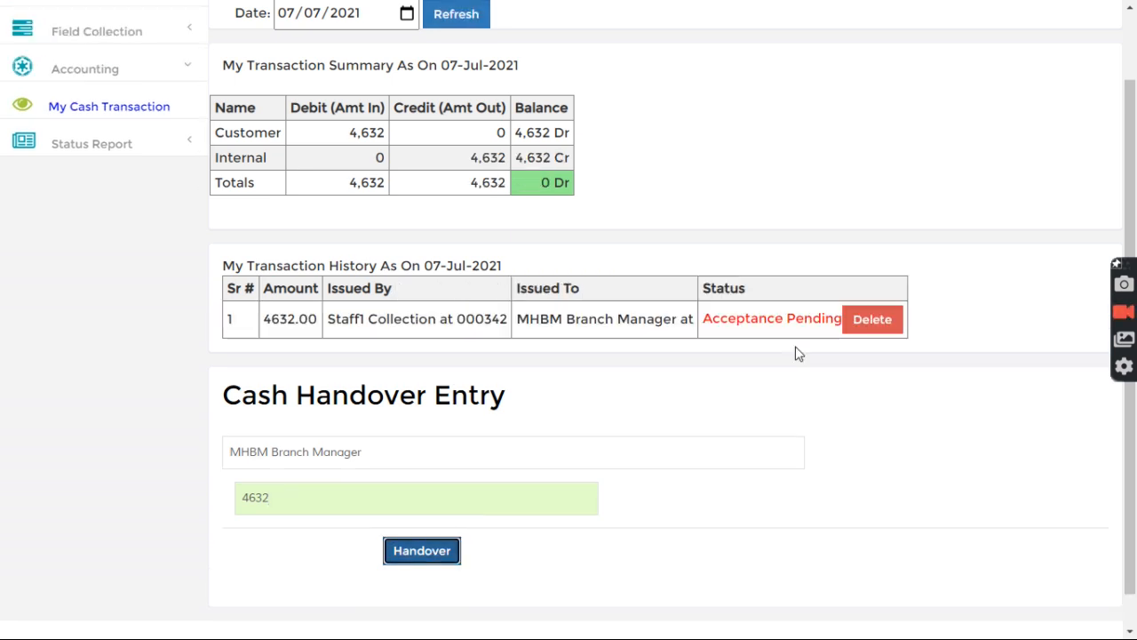
{"action": "left_click_drag", "start_coordinate": [719, 325], "coordinate": [823, 325]}
{"action": "left_click", "coordinate": [822, 253]}
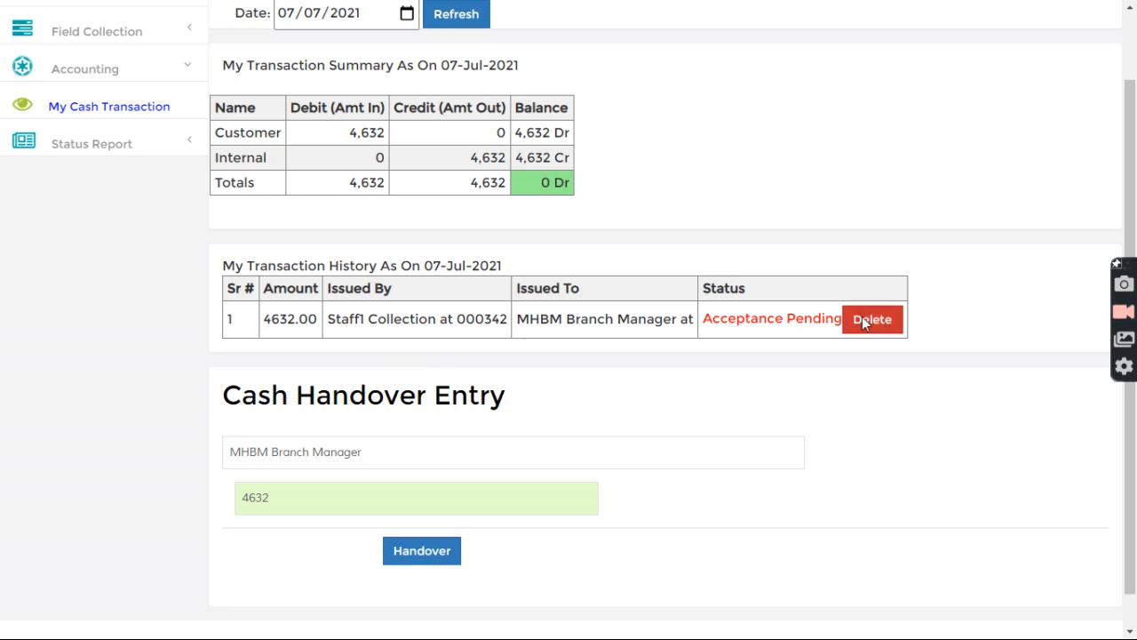
{"action": "scroll", "coordinate": [581, 325], "scroll_direction": "up", "scroll_amount": 1}
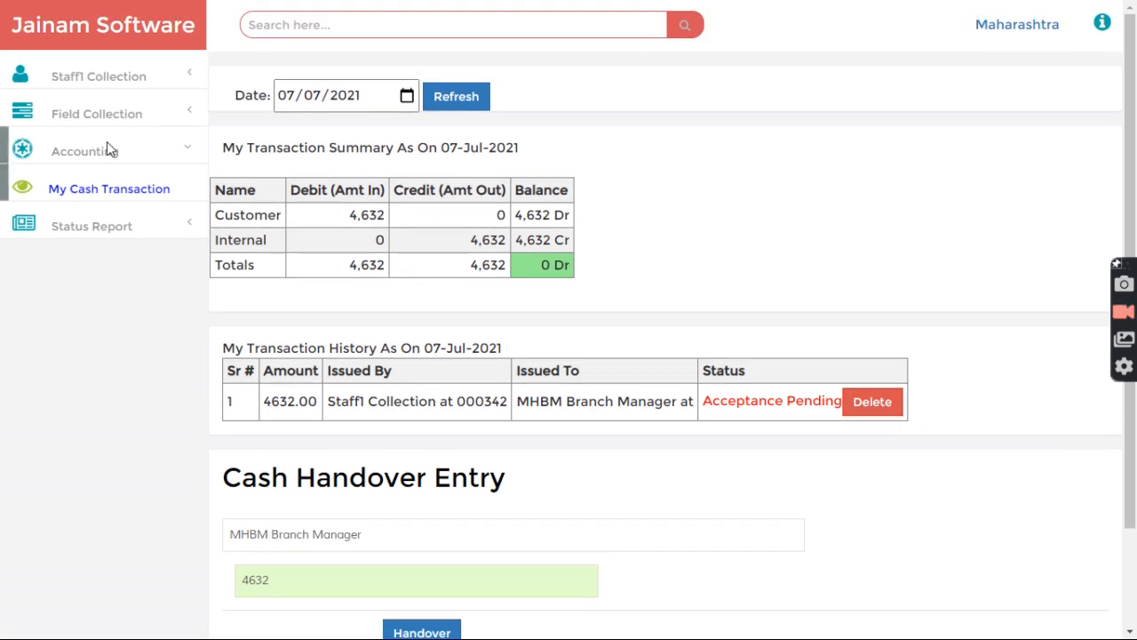
Step: Sign out of Staff1 and log in with the administrator's saved login
{"action": "left_click", "coordinate": [89, 74]}
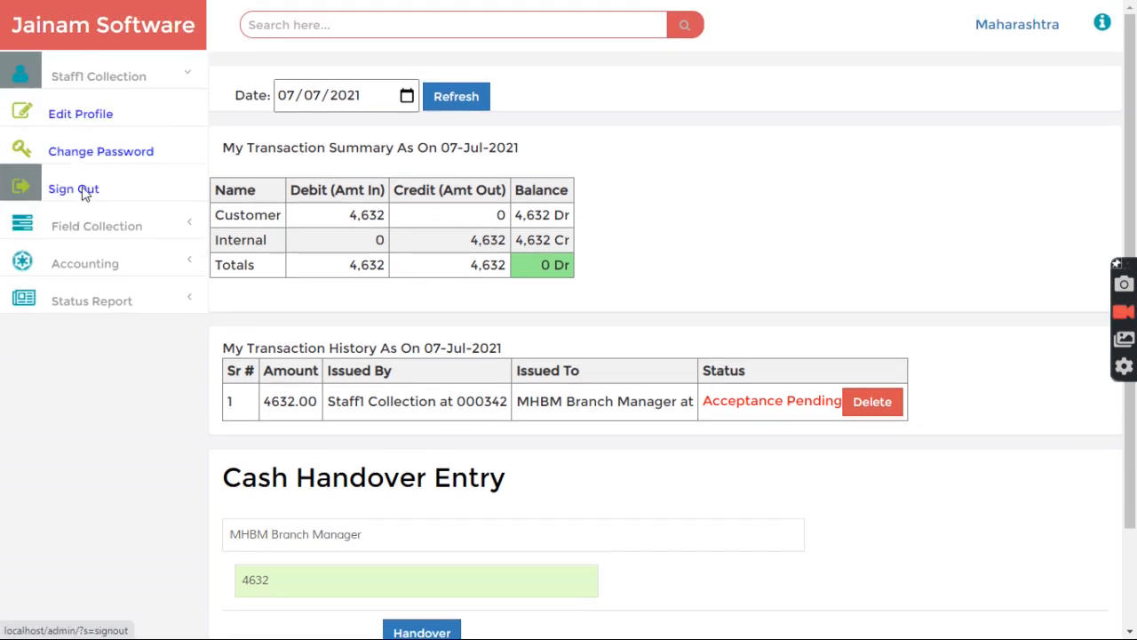
{"action": "left_click", "coordinate": [82, 189]}
{"action": "left_click", "coordinate": [450, 386]}
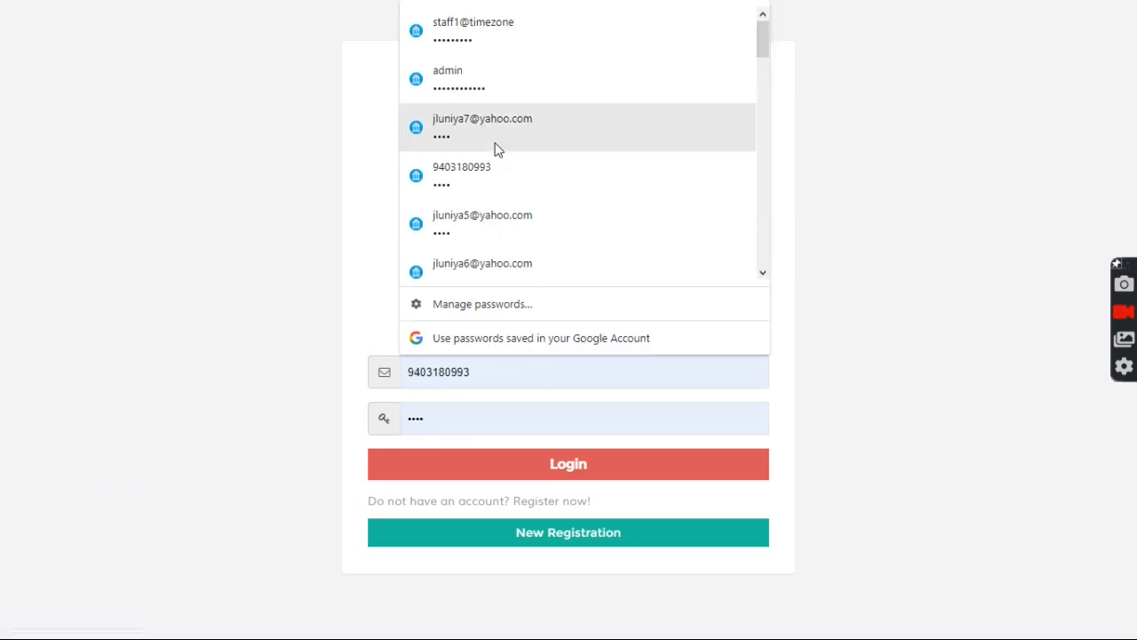
{"action": "left_click", "coordinate": [485, 89]}
{"action": "left_click", "coordinate": [481, 466]}
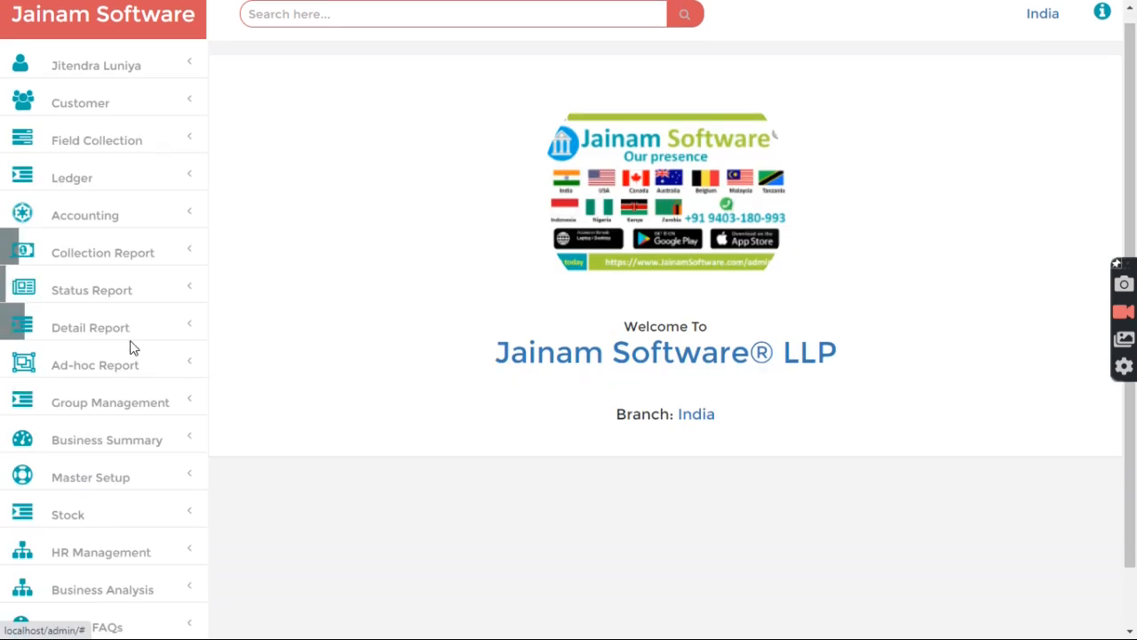
Step: Open the MHBM Branch Manager record from HR Management's Employee List
{"action": "scroll", "coordinate": [115, 400], "scroll_direction": "down", "scroll_amount": 1}
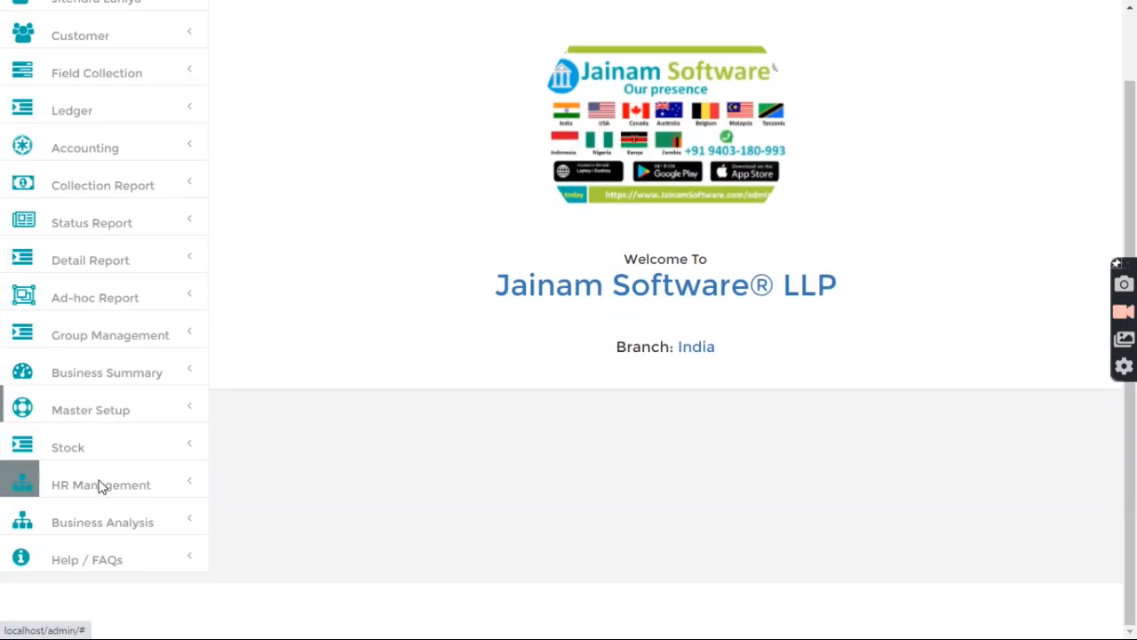
{"action": "left_click", "coordinate": [101, 486]}
{"action": "scroll", "coordinate": [89, 411], "scroll_direction": "down", "scroll_amount": 2}
{"action": "left_click", "coordinate": [89, 357]}
{"action": "scroll", "coordinate": [427, 374], "scroll_direction": "down", "scroll_amount": 7}
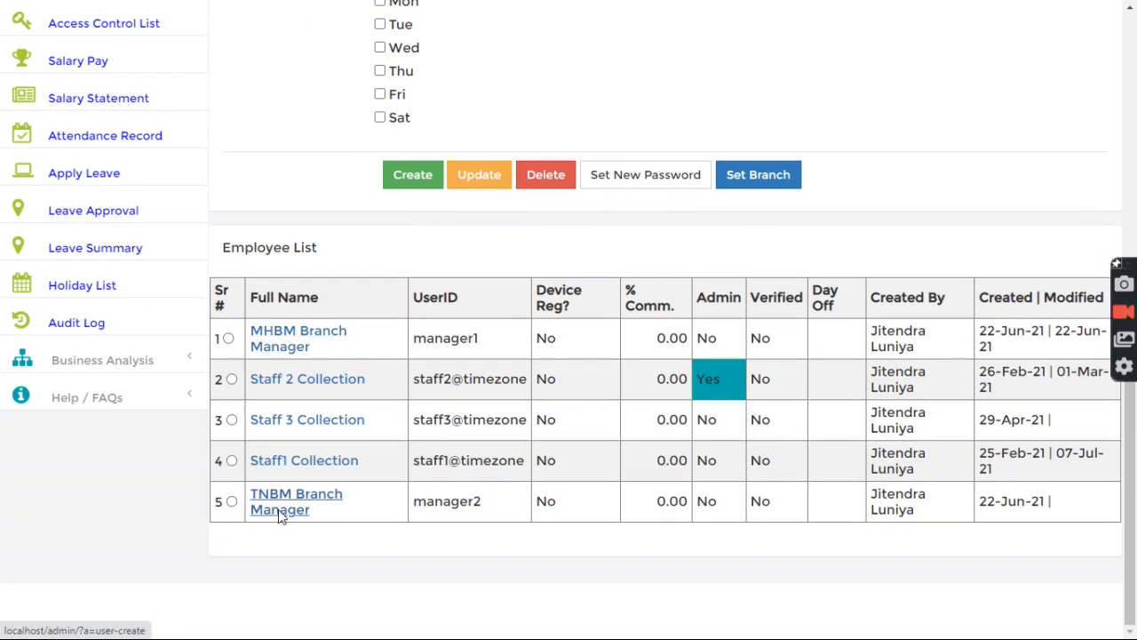
{"action": "left_click", "coordinate": [266, 350]}
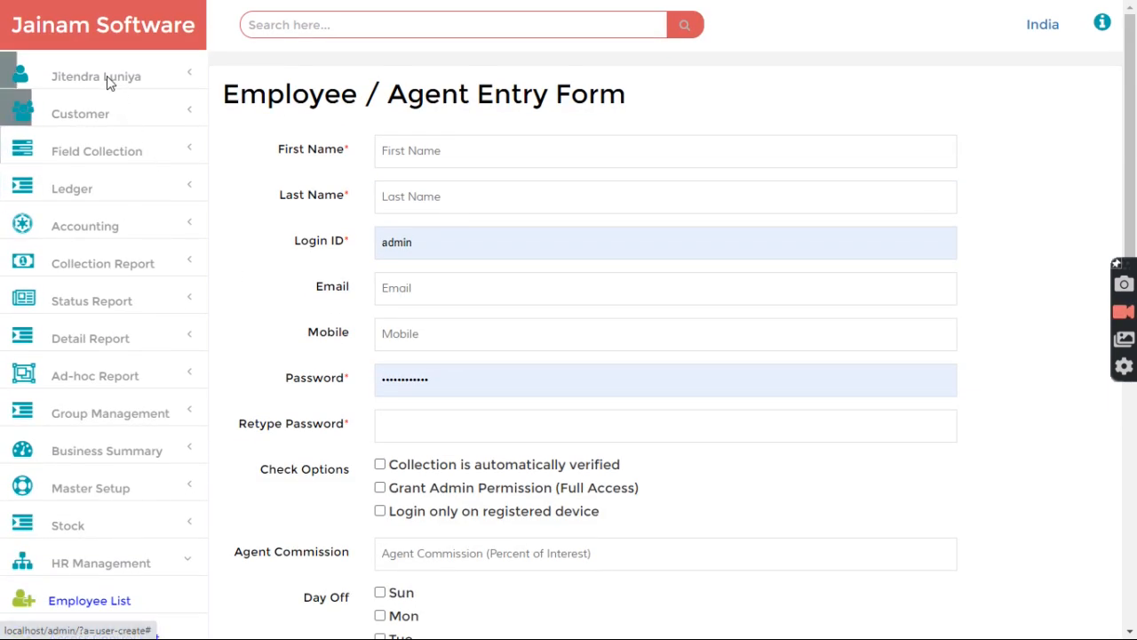
Step: Sign out of the administrator account and log back in to the dashboard
{"action": "left_click", "coordinate": [102, 78]}
{"action": "left_click", "coordinate": [80, 267]}
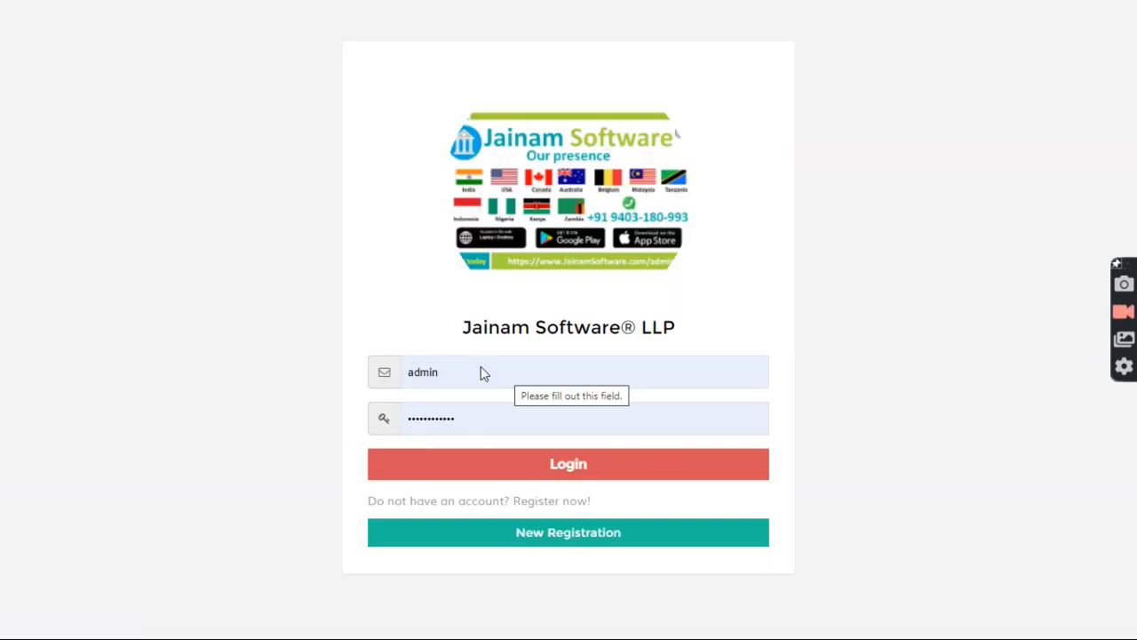
{"action": "left_click", "coordinate": [539, 471]}
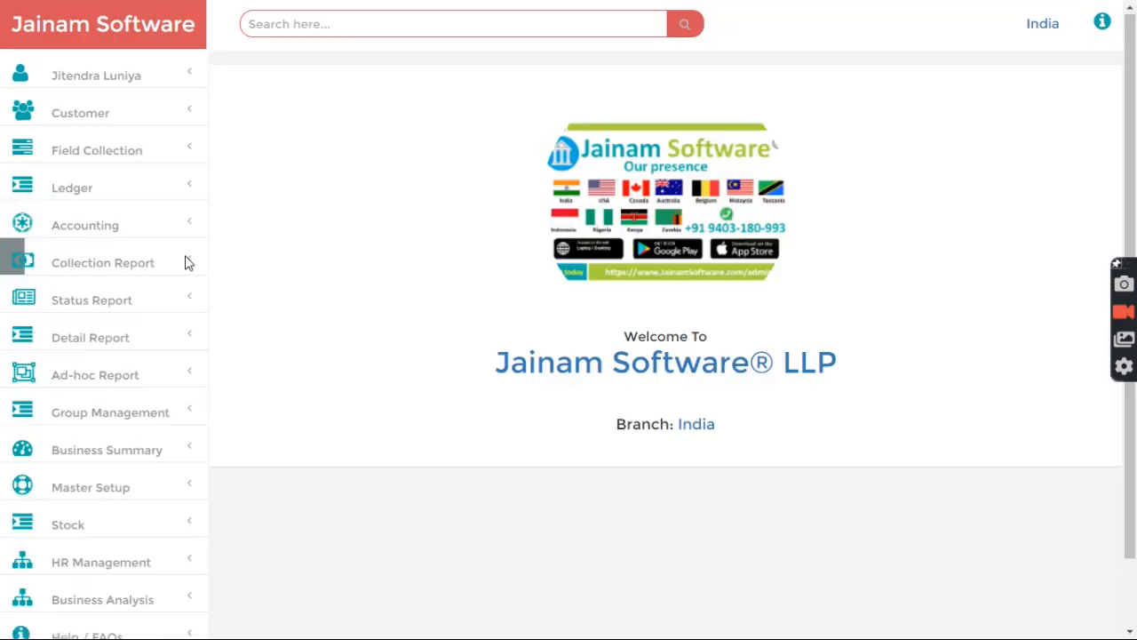
Step: Refresh Accounting > My Cash Transaction and check Staff1 Collection's 0 Dr summary row
{"action": "left_click", "coordinate": [93, 227]}
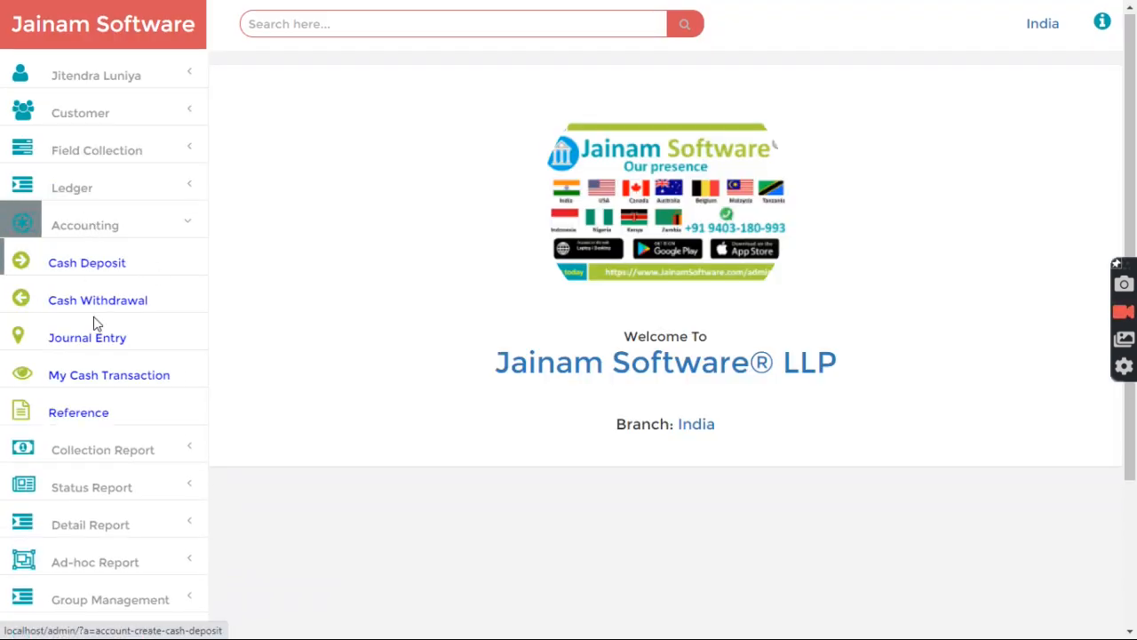
{"action": "left_click", "coordinate": [73, 380]}
{"action": "scroll", "coordinate": [555, 386], "scroll_direction": "down", "scroll_amount": 4}
{"action": "scroll", "coordinate": [561, 400], "scroll_direction": "up", "scroll_amount": 4}
{"action": "left_click", "coordinate": [458, 95]}
{"action": "scroll", "coordinate": [511, 321], "scroll_direction": "down", "scroll_amount": 2}
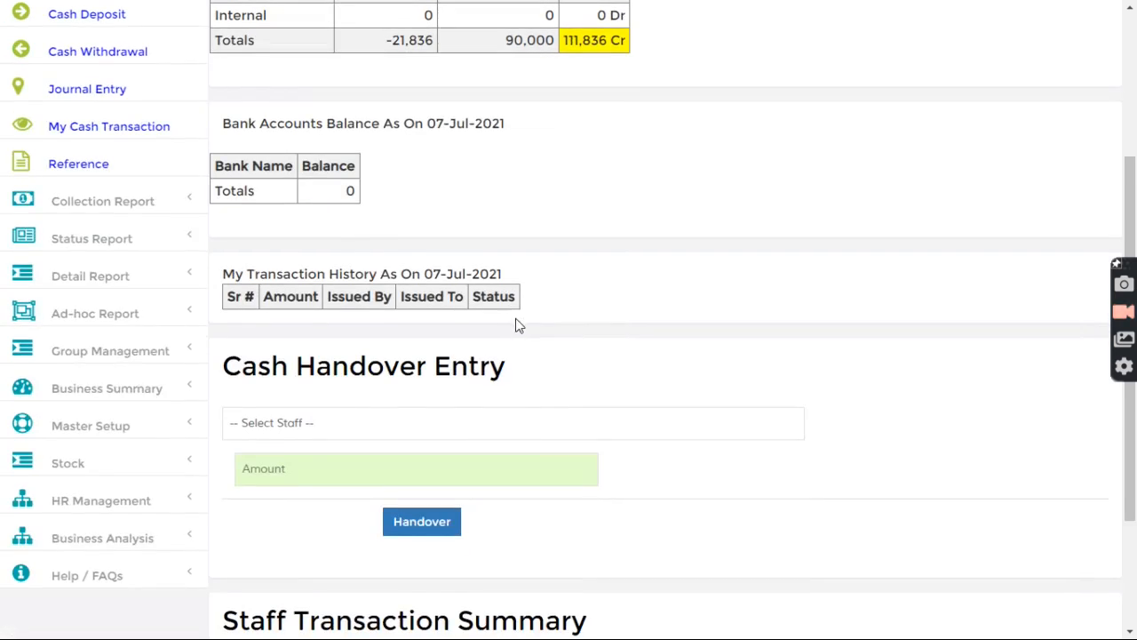
{"action": "scroll", "coordinate": [517, 325], "scroll_direction": "up", "scroll_amount": 3}
{"action": "scroll", "coordinate": [518, 325], "scroll_direction": "down", "scroll_amount": 5}
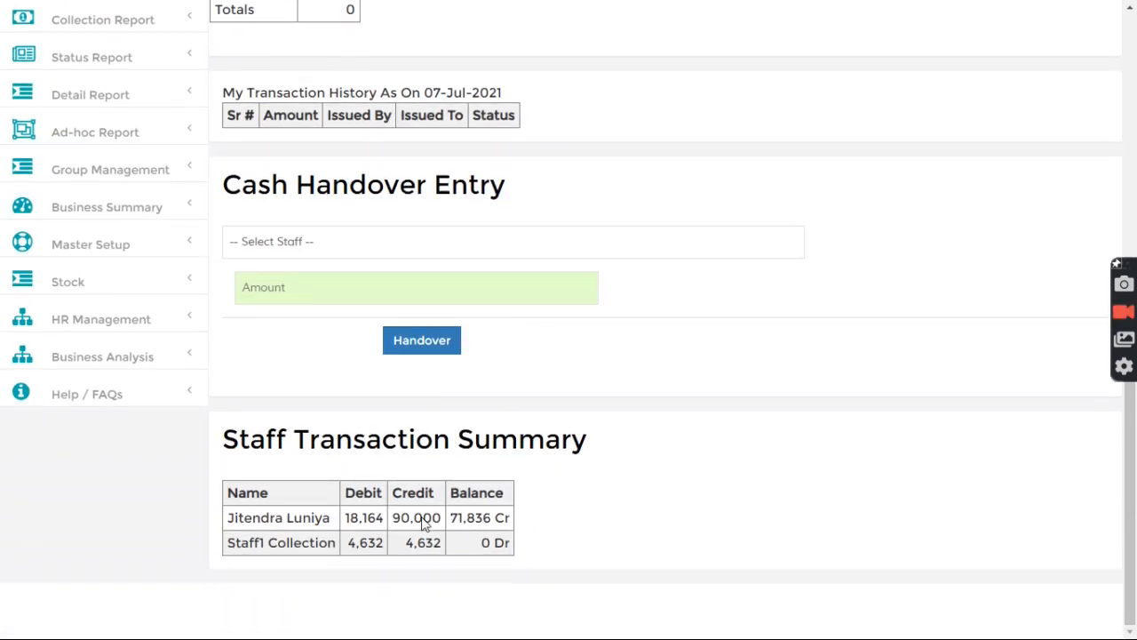
{"action": "left_click_drag", "start_coordinate": [240, 548], "coordinate": [335, 546]}
{"action": "left_click", "coordinate": [356, 549]}
Step: Look through the handover staff list and close it without selecting anyone
{"action": "scroll", "coordinate": [371, 541], "scroll_direction": "up", "scroll_amount": 2}
{"action": "scroll", "coordinate": [361, 494], "scroll_direction": "up", "scroll_amount": 2}
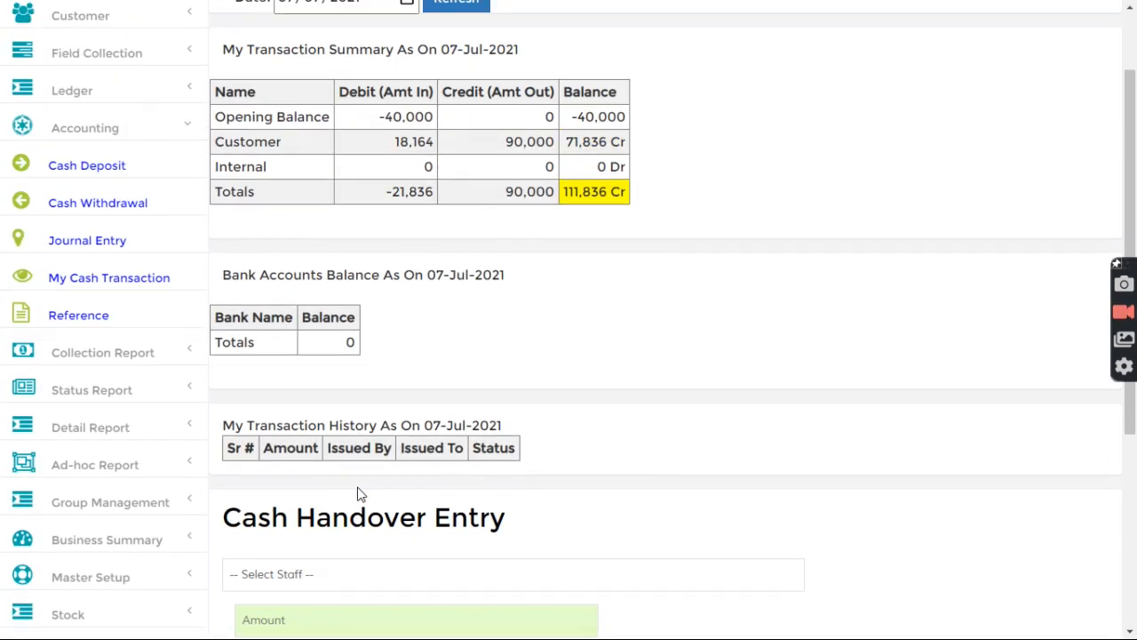
{"action": "scroll", "coordinate": [360, 494], "scroll_direction": "up", "scroll_amount": 2}
{"action": "scroll", "coordinate": [318, 440], "scroll_direction": "down", "scroll_amount": 2}
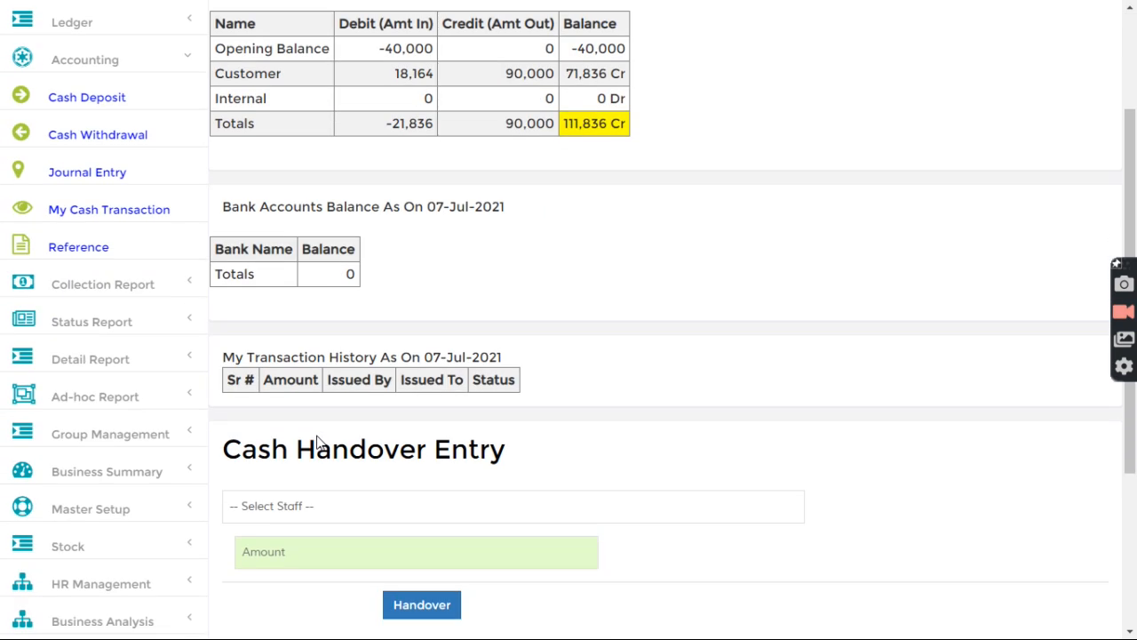
{"action": "left_click", "coordinate": [318, 505]}
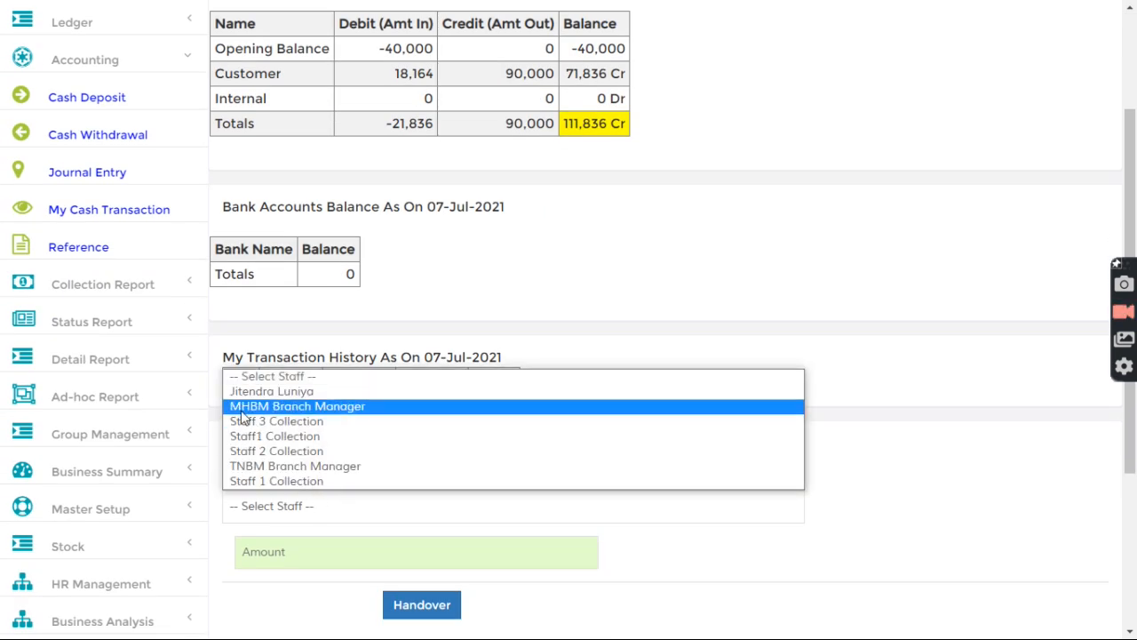
{"action": "left_click", "coordinate": [397, 316]}
{"action": "scroll", "coordinate": [263, 487], "scroll_direction": "down", "scroll_amount": 3}
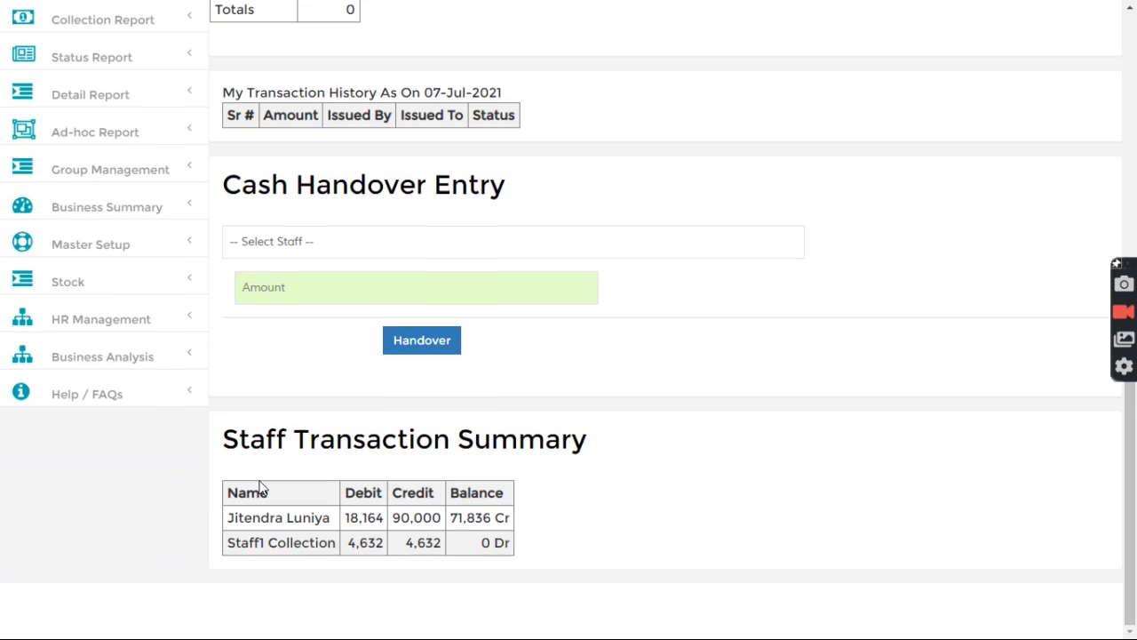
{"action": "left_click", "coordinate": [92, 246]}
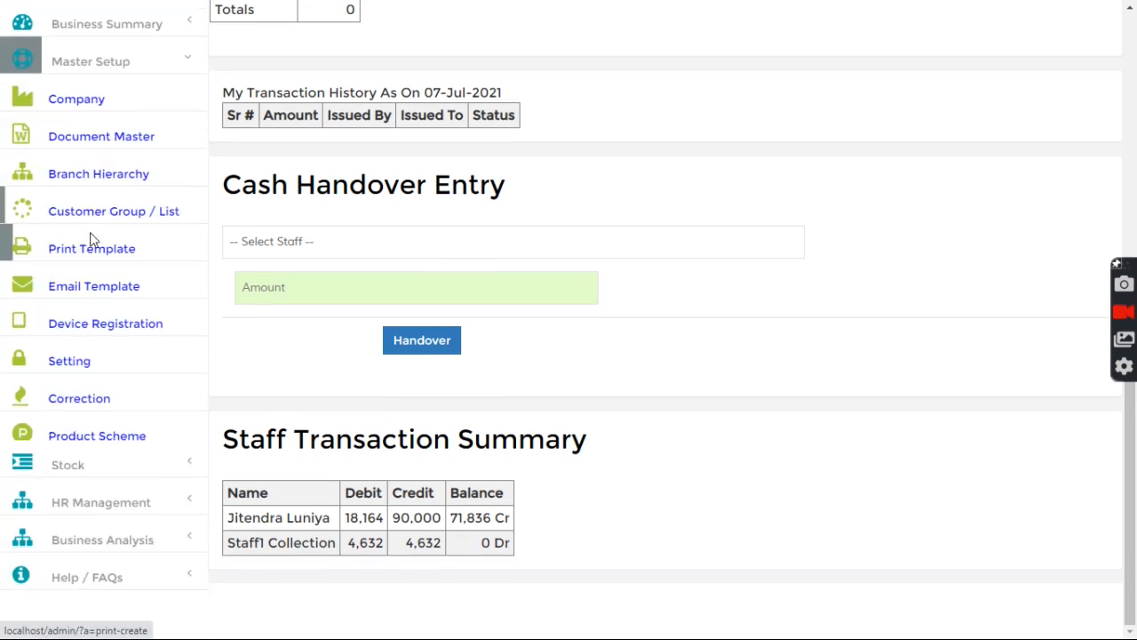
Step: Load the MHBM Branch Manager record from HR Management's Employee List
{"action": "left_click", "coordinate": [79, 513]}
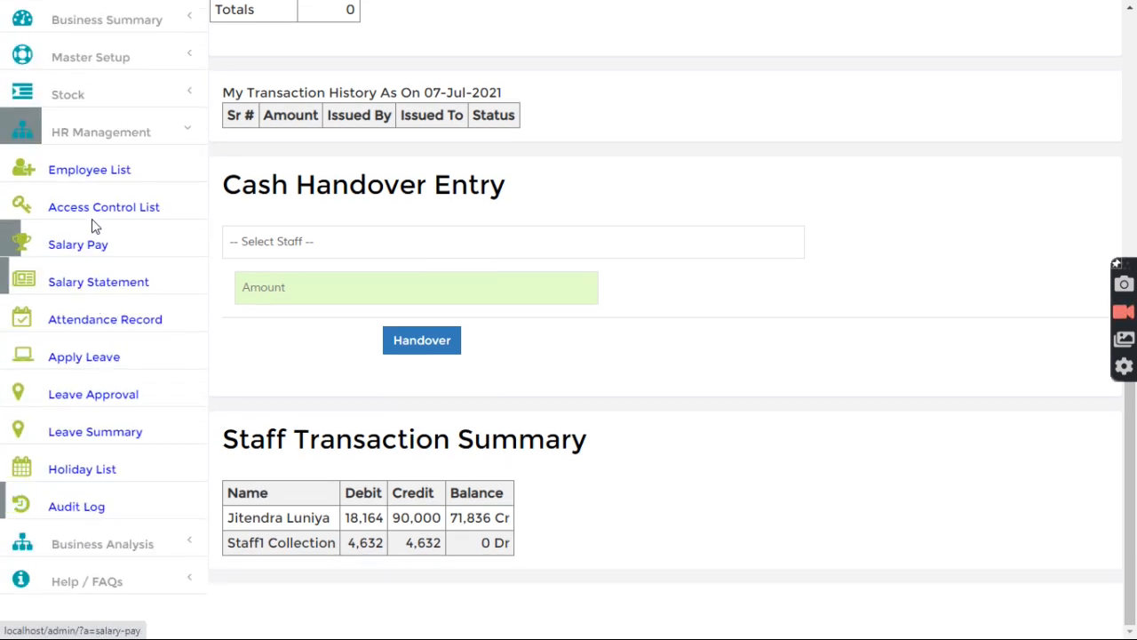
{"action": "left_click", "coordinate": [91, 177]}
{"action": "scroll", "coordinate": [312, 329], "scroll_direction": "down", "scroll_amount": 8}
{"action": "left_click", "coordinate": [229, 338]}
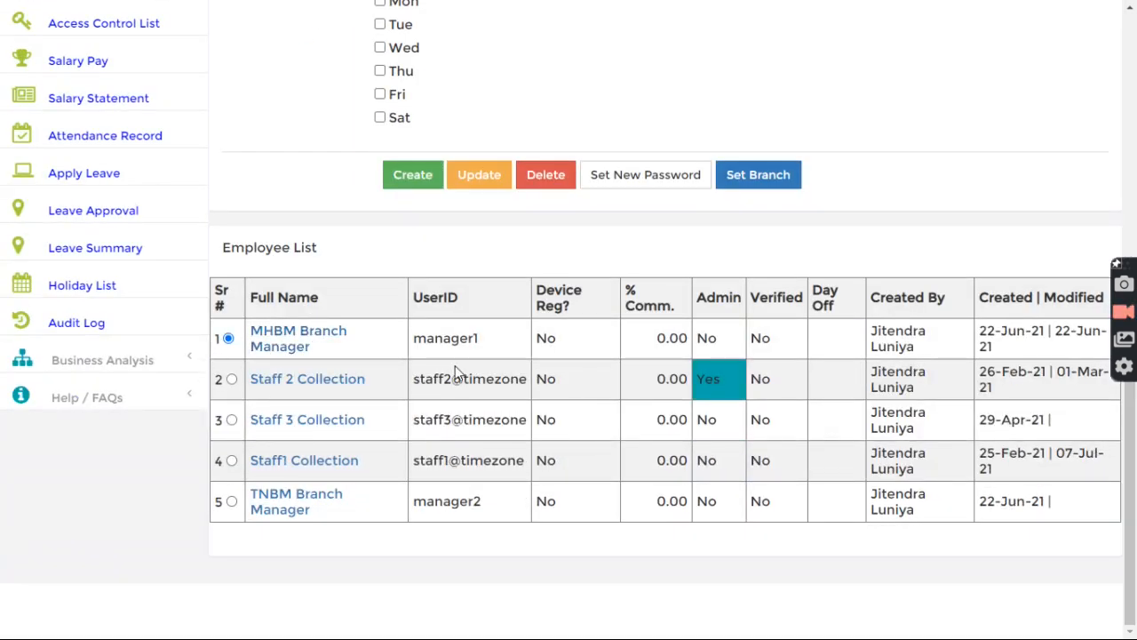
{"action": "left_click_drag", "start_coordinate": [414, 338], "coordinate": [489, 341]}
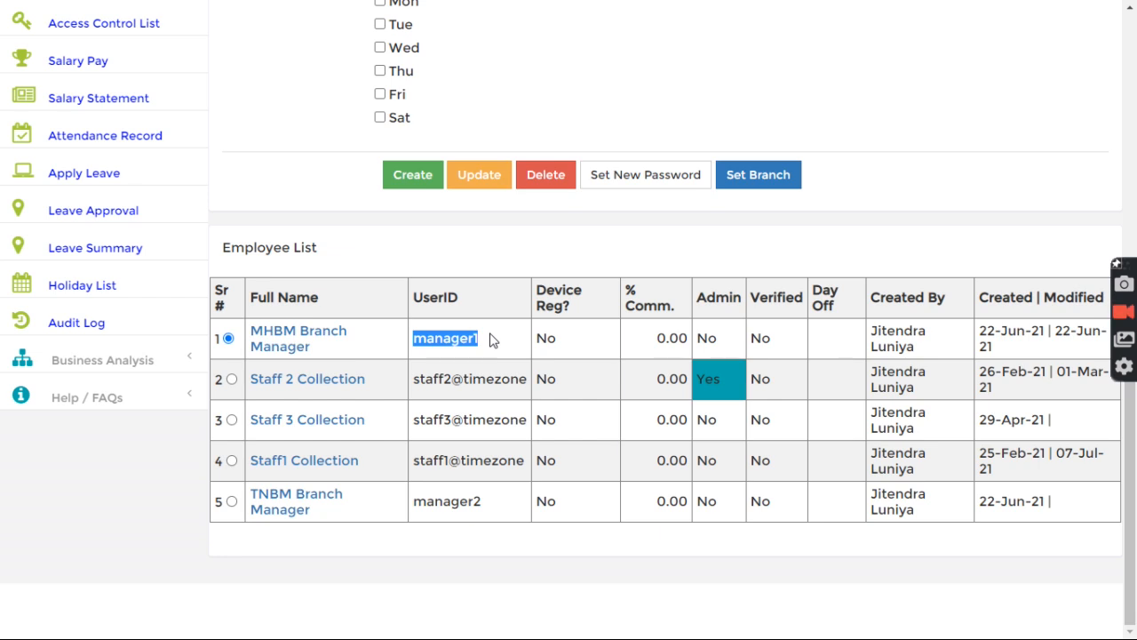
{"action": "scroll", "coordinate": [502, 343], "scroll_direction": "up", "scroll_amount": 4}
Step: Enter and confirm a new password for the manager, then confirm the reset
{"action": "double_click", "coordinate": [476, 98]}
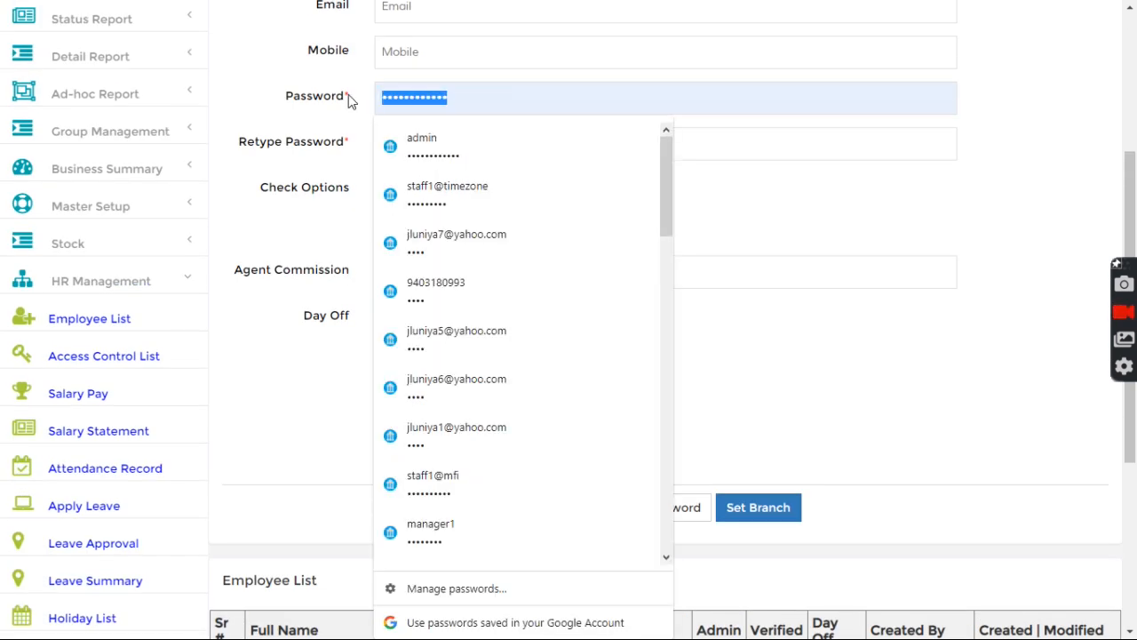
{"action": "type", "text": "********"}
{"action": "left_click", "coordinate": [492, 144]}
{"action": "type", "text": "********"}
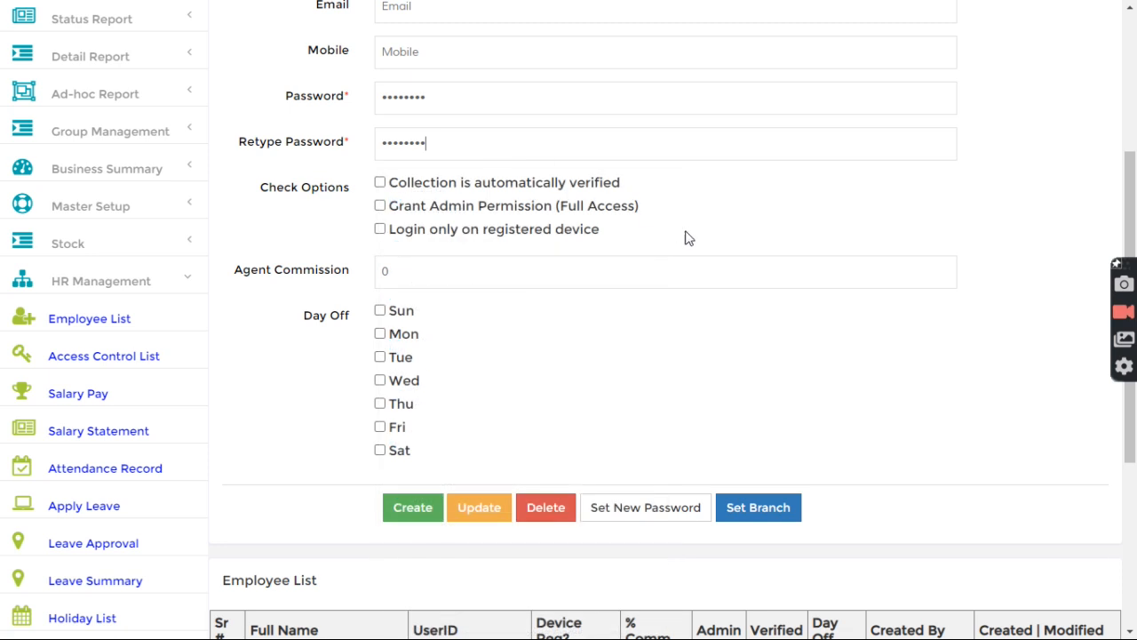
{"action": "left_click", "coordinate": [612, 507]}
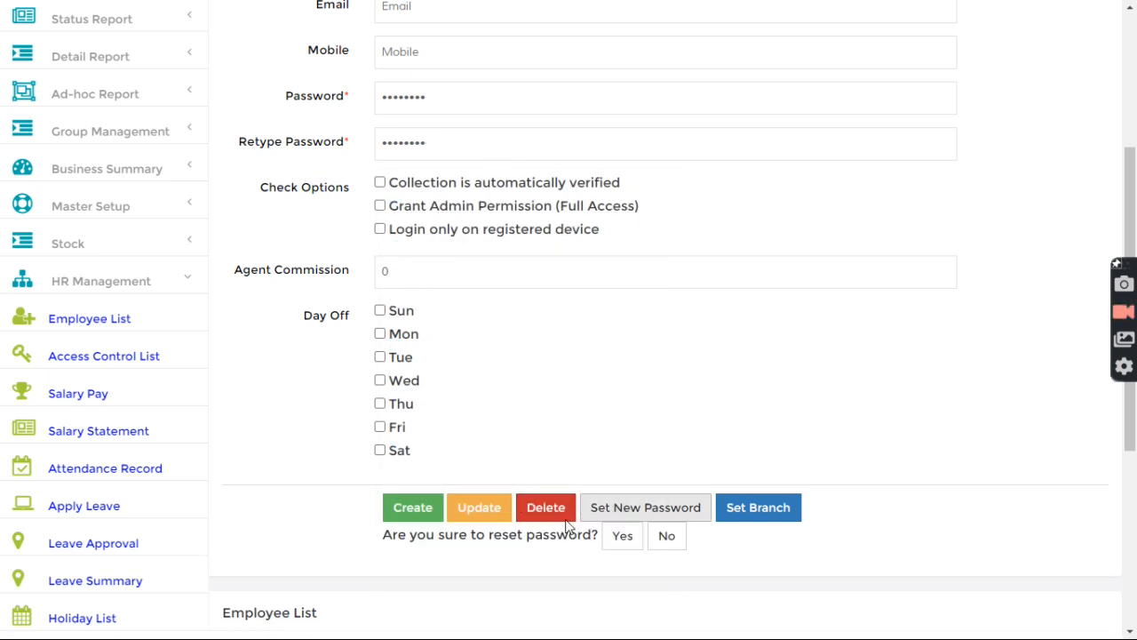
{"action": "left_click", "coordinate": [623, 535]}
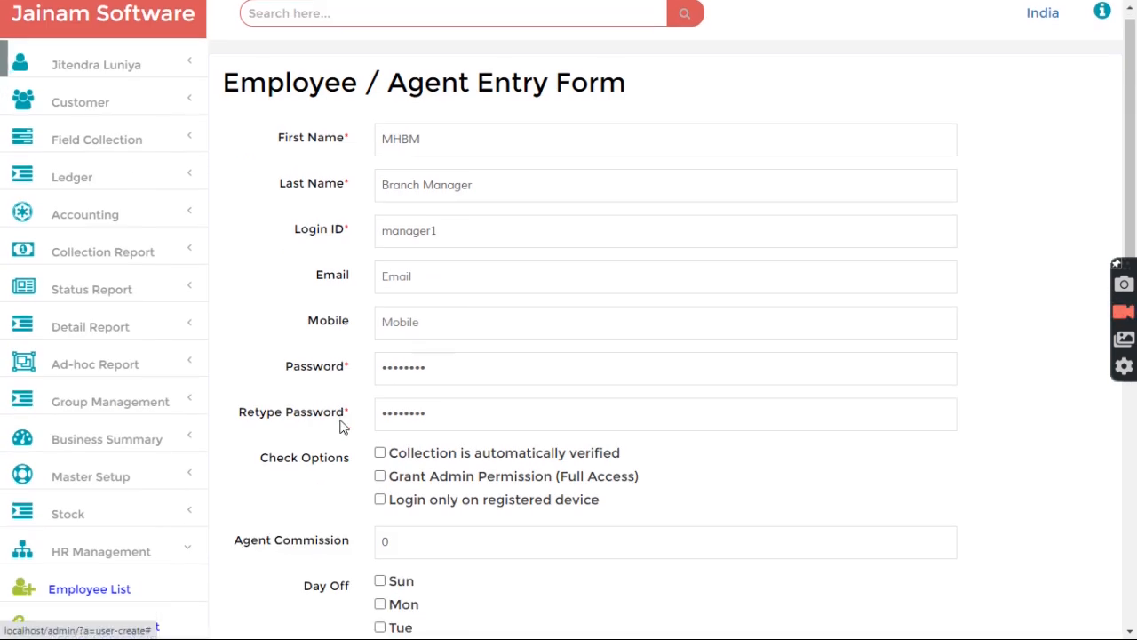
{"action": "scroll", "coordinate": [340, 423], "scroll_direction": "down", "scroll_amount": 5}
Step: Grant MHBM Branch Manager the Accounting > My Cash Transaction permission in access control
{"action": "left_click", "coordinate": [80, 222]}
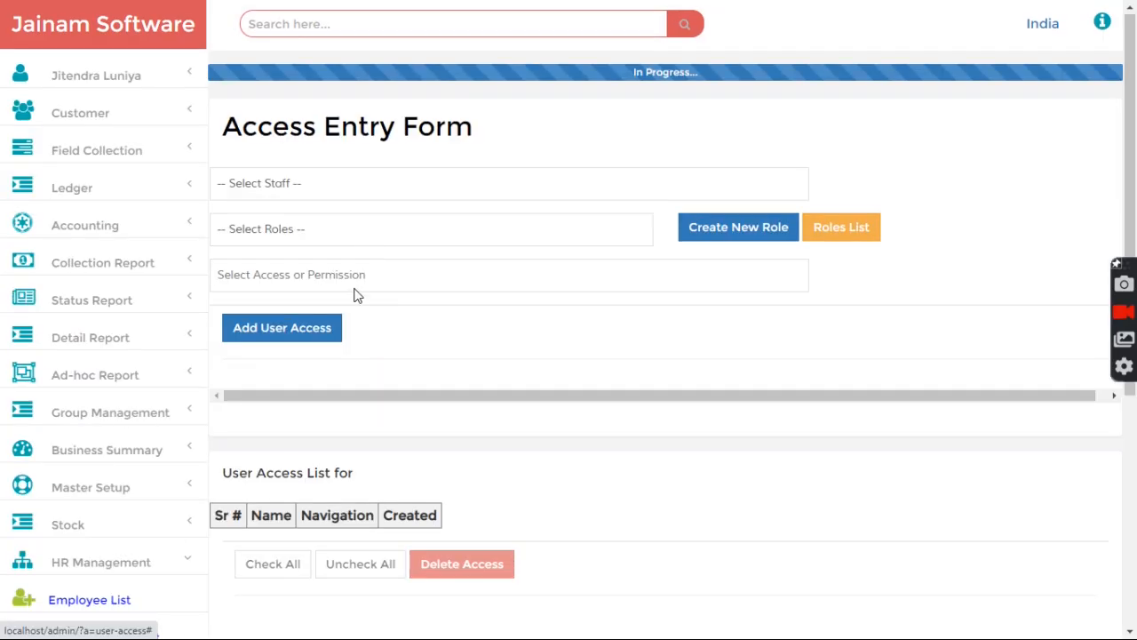
{"action": "left_click", "coordinate": [324, 156]}
{"action": "left_click", "coordinate": [305, 187]}
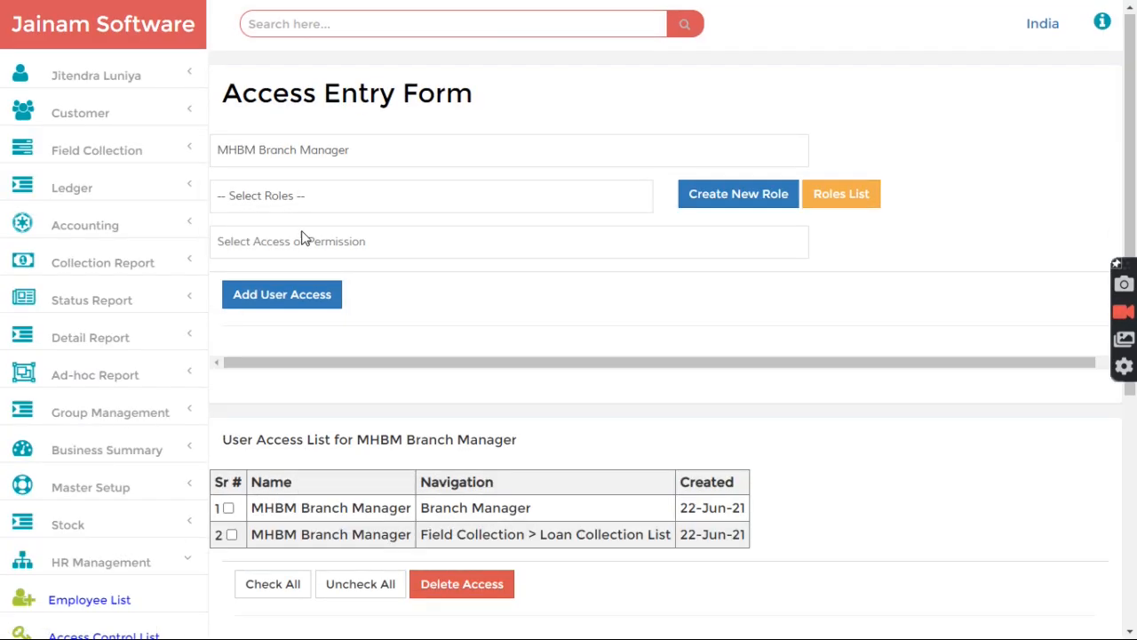
{"action": "left_click", "coordinate": [301, 248]}
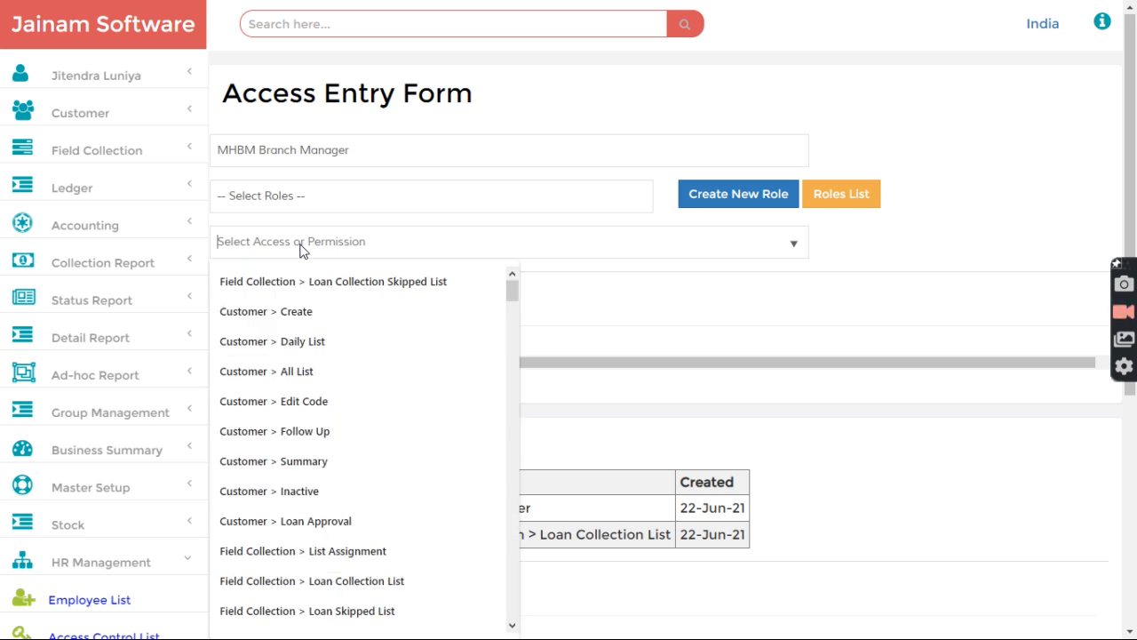
{"action": "type", "text": "my"}
{"action": "left_click", "coordinate": [302, 280]}
{"action": "left_click", "coordinate": [263, 302]}
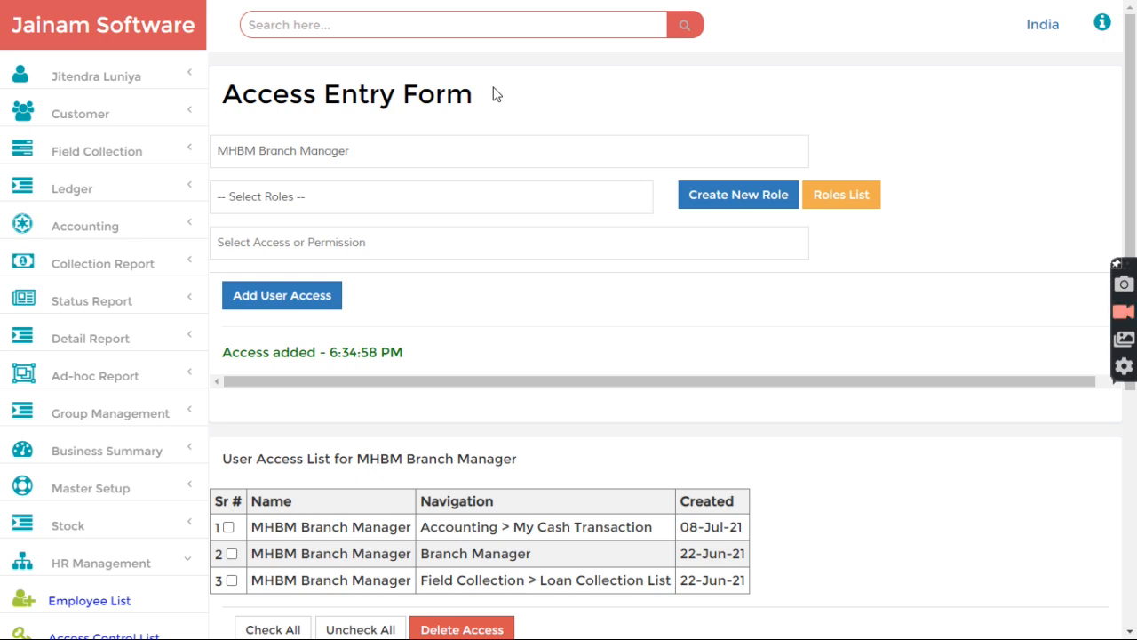
{"action": "left_click_drag", "start_coordinate": [230, 96], "coordinate": [476, 103]}
{"action": "left_click", "coordinate": [511, 111]}
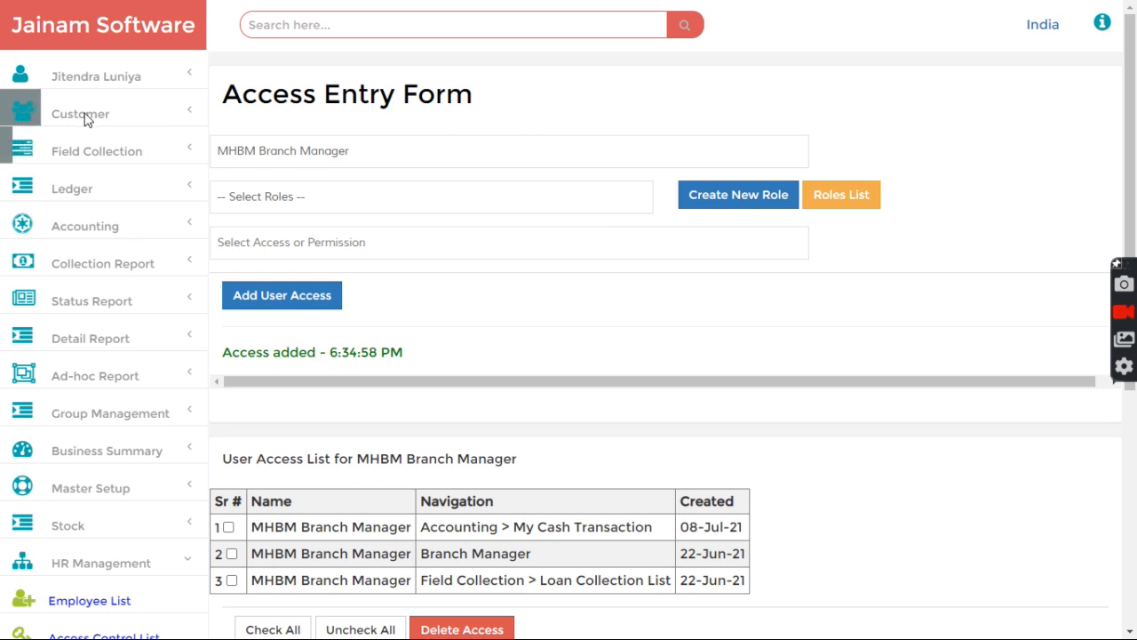
Step: Sign out of admin and log in with the branch manager's username and password
{"action": "left_click", "coordinate": [96, 79]}
{"action": "left_click", "coordinate": [93, 275]}
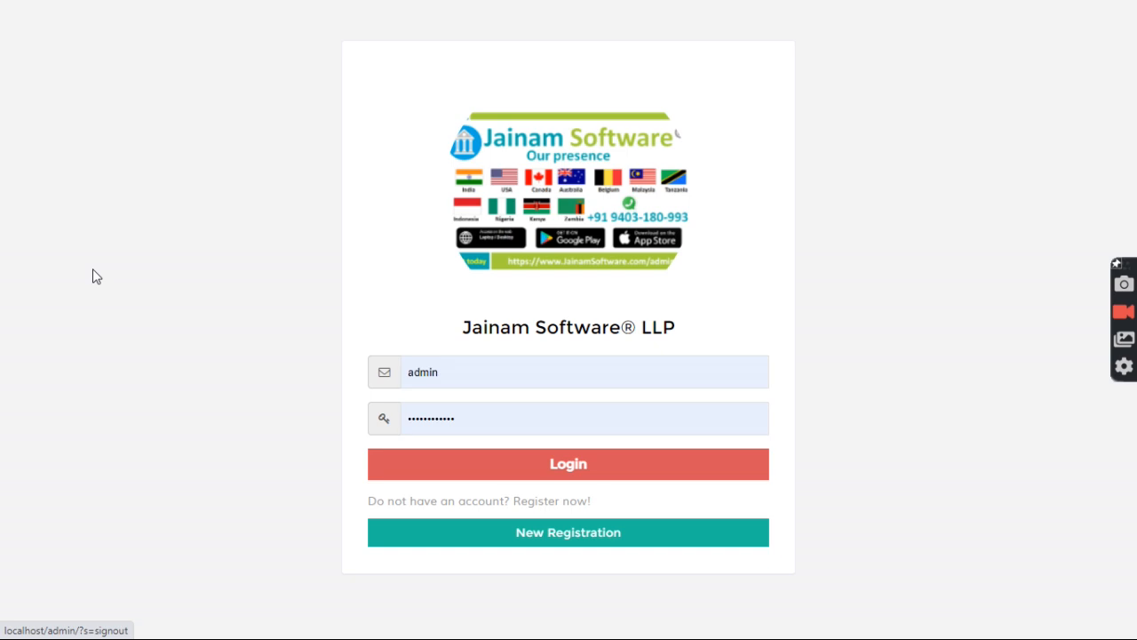
{"action": "left_click", "coordinate": [469, 371]}
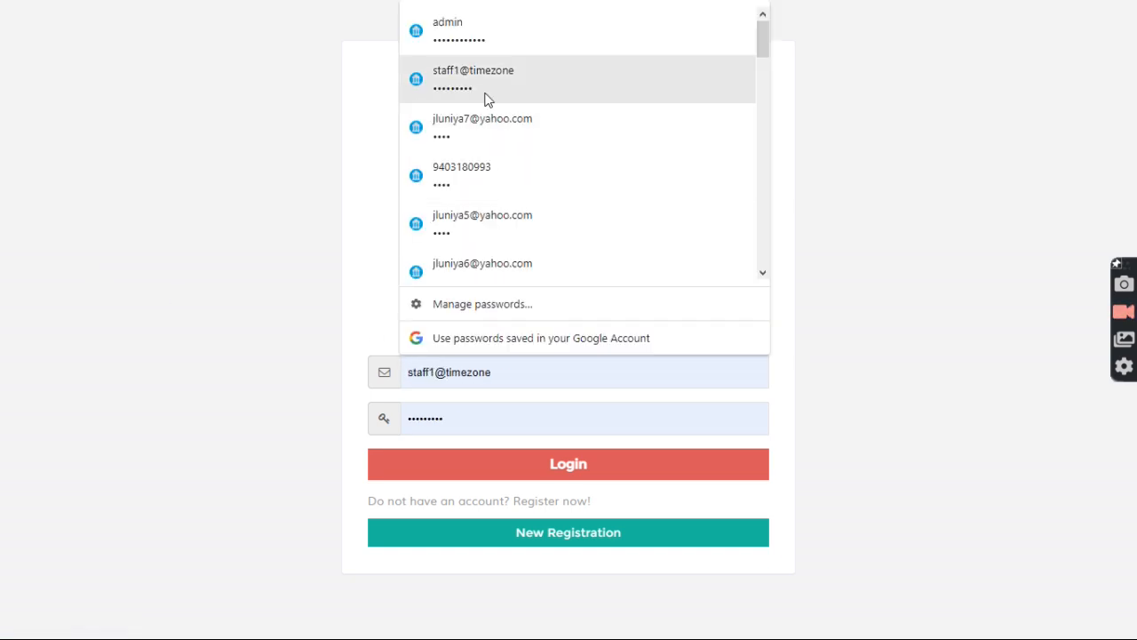
{"action": "left_click_drag", "start_coordinate": [442, 372], "coordinate": [381, 376]}
{"action": "type", "text": "manager1"}
{"action": "key", "text": "Tab"}
{"action": "key", "text": "ctrl+v"}
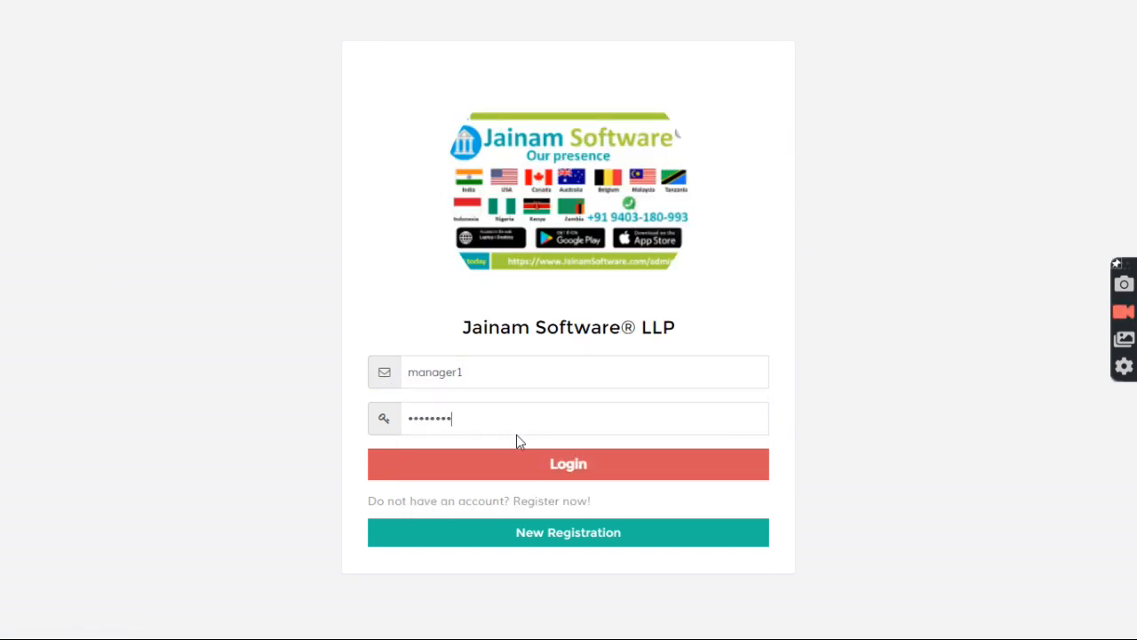
{"action": "left_click", "coordinate": [523, 463]}
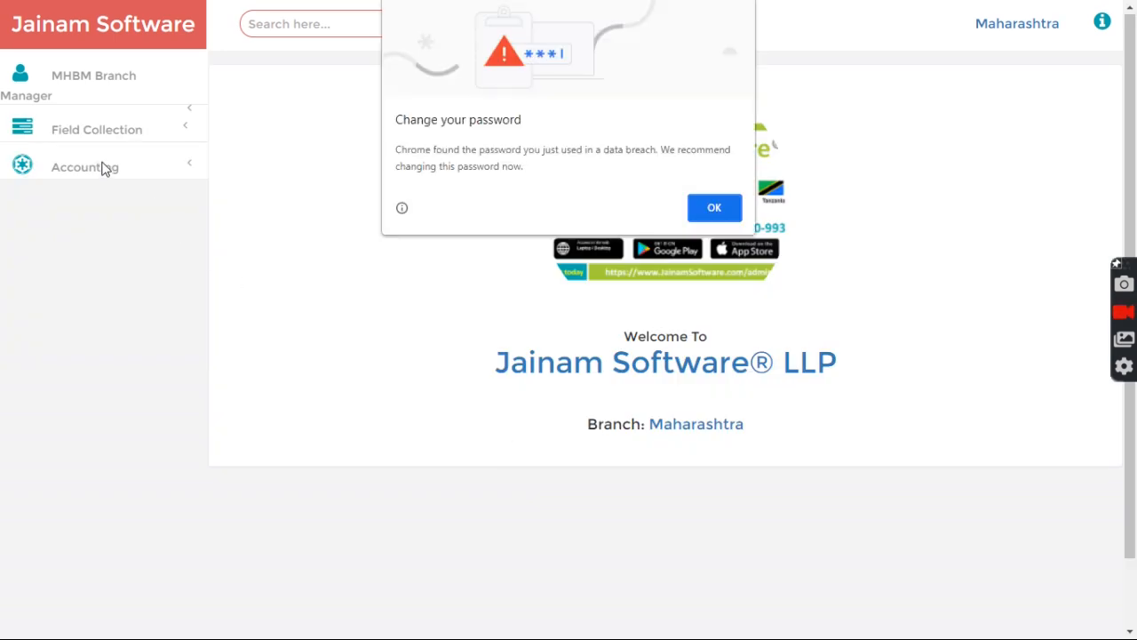
{"action": "left_click", "coordinate": [698, 202]}
Step: Refresh My Cash Transaction and accept Staff1's 4632.00 cash handover
{"action": "left_click", "coordinate": [111, 135]}
{"action": "left_click", "coordinate": [89, 195]}
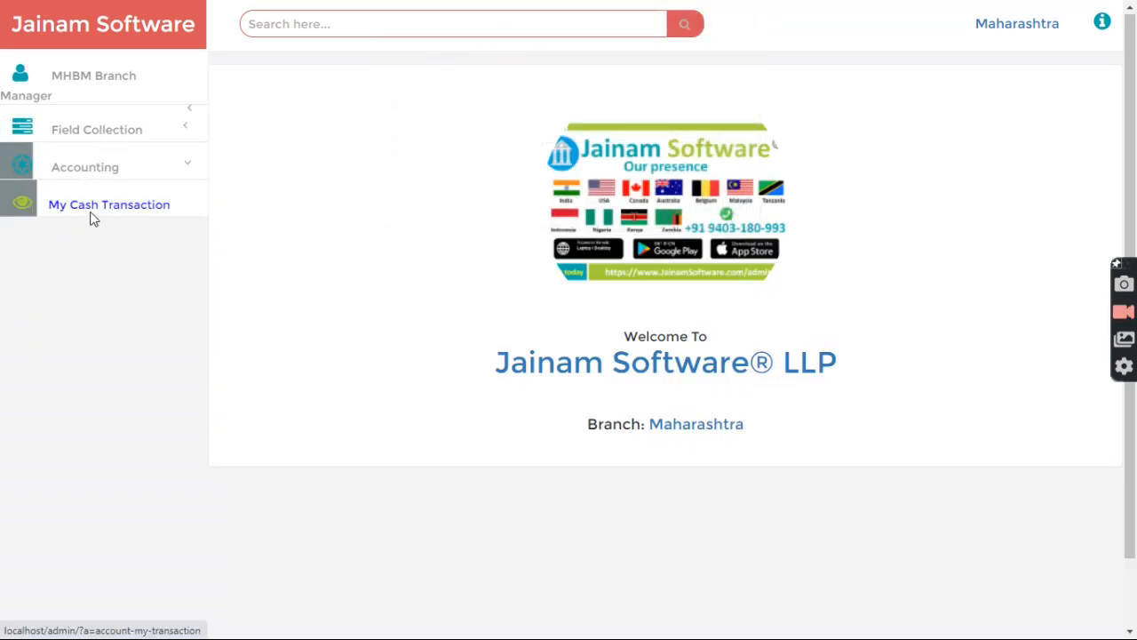
{"action": "left_click", "coordinate": [93, 215]}
{"action": "left_click", "coordinate": [456, 96]}
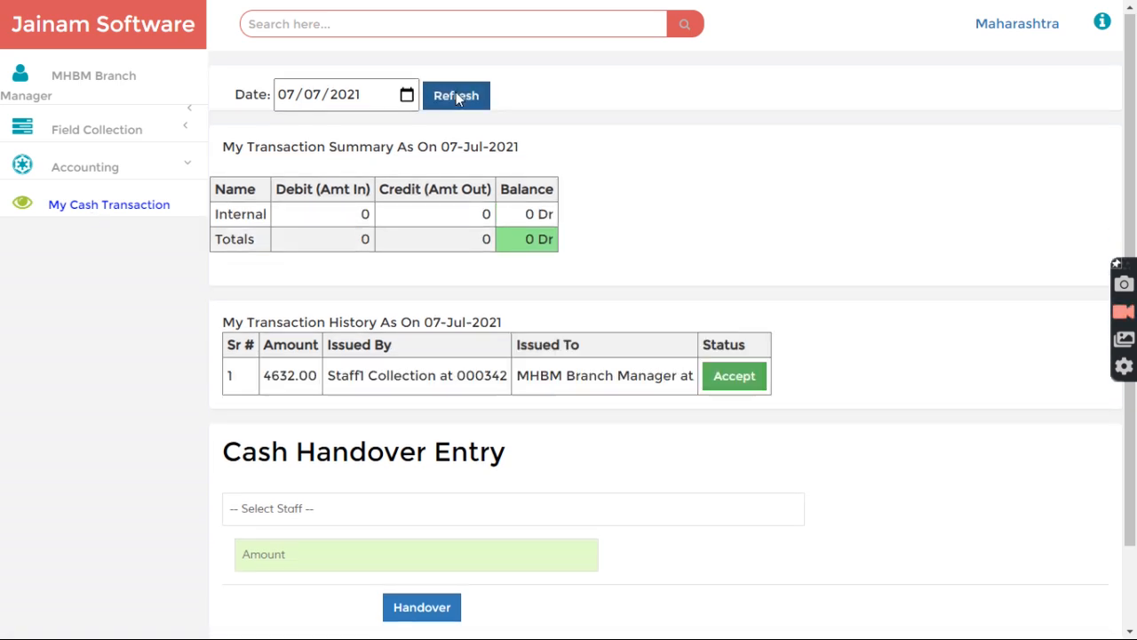
{"action": "left_click_drag", "start_coordinate": [262, 380], "coordinate": [465, 378]}
{"action": "left_click", "coordinate": [379, 382]}
{"action": "left_click", "coordinate": [465, 378]}
{"action": "left_click", "coordinate": [718, 379]}
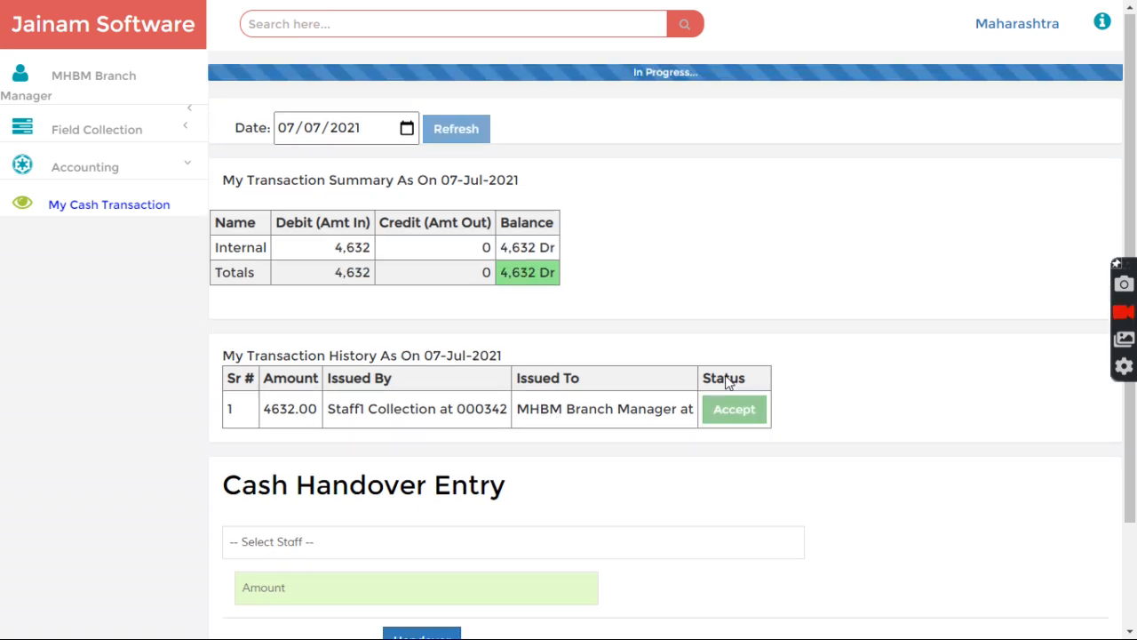
Step: Sign out and log back in as the branch manager
{"action": "left_click", "coordinate": [107, 92]}
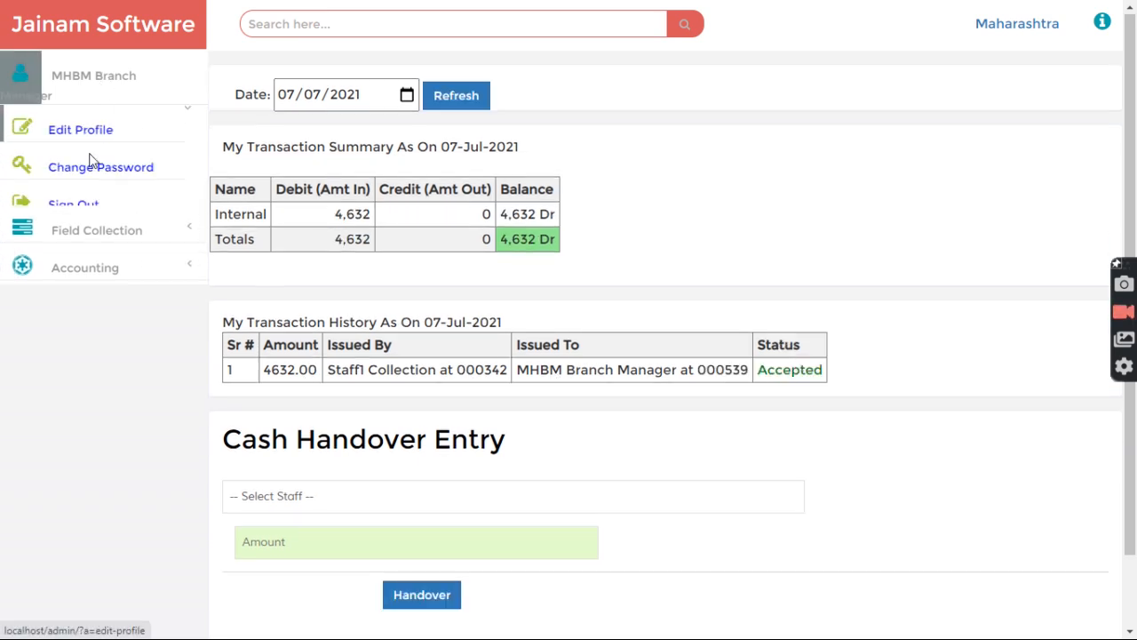
{"action": "left_click", "coordinate": [76, 207]}
{"action": "left_click_drag", "start_coordinate": [474, 373], "coordinate": [325, 371]}
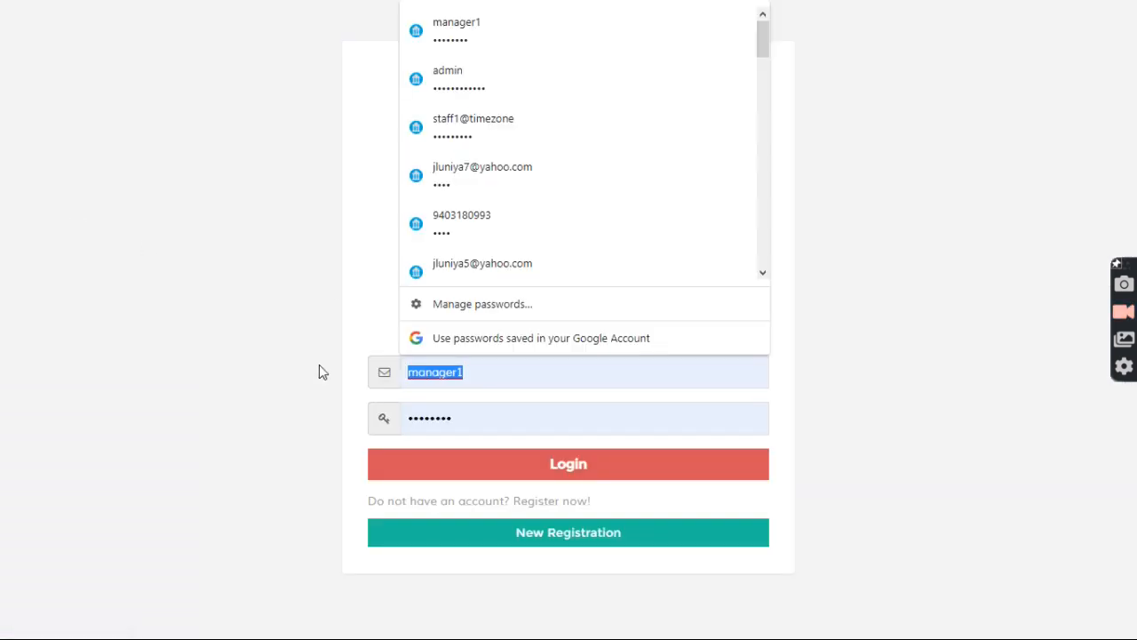
{"action": "left_click", "coordinate": [317, 364]}
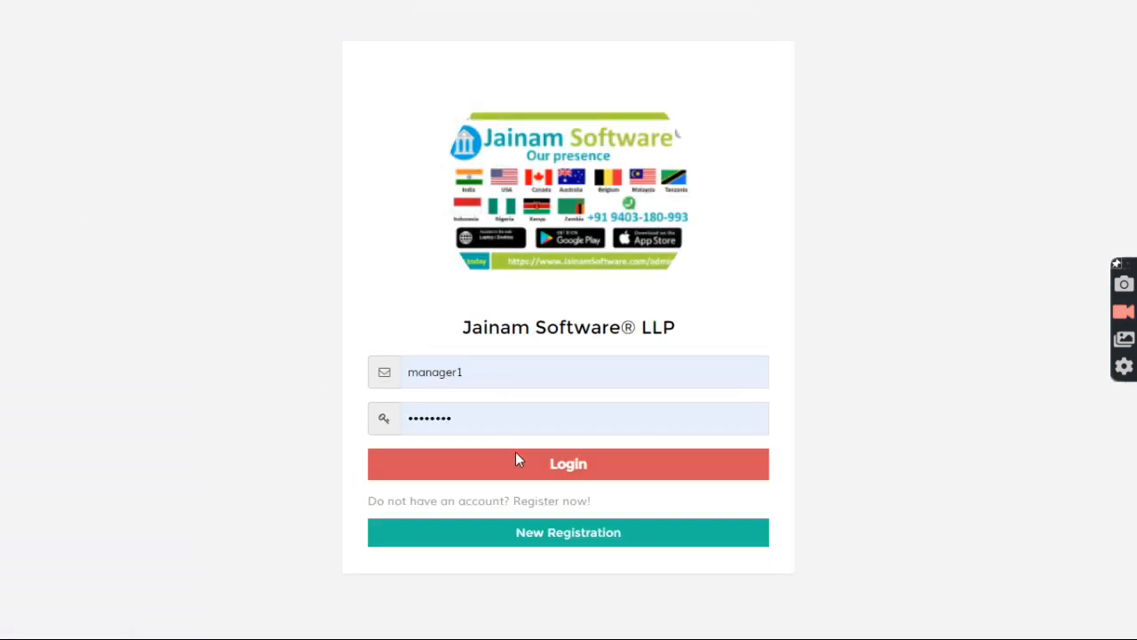
{"action": "left_click", "coordinate": [516, 462]}
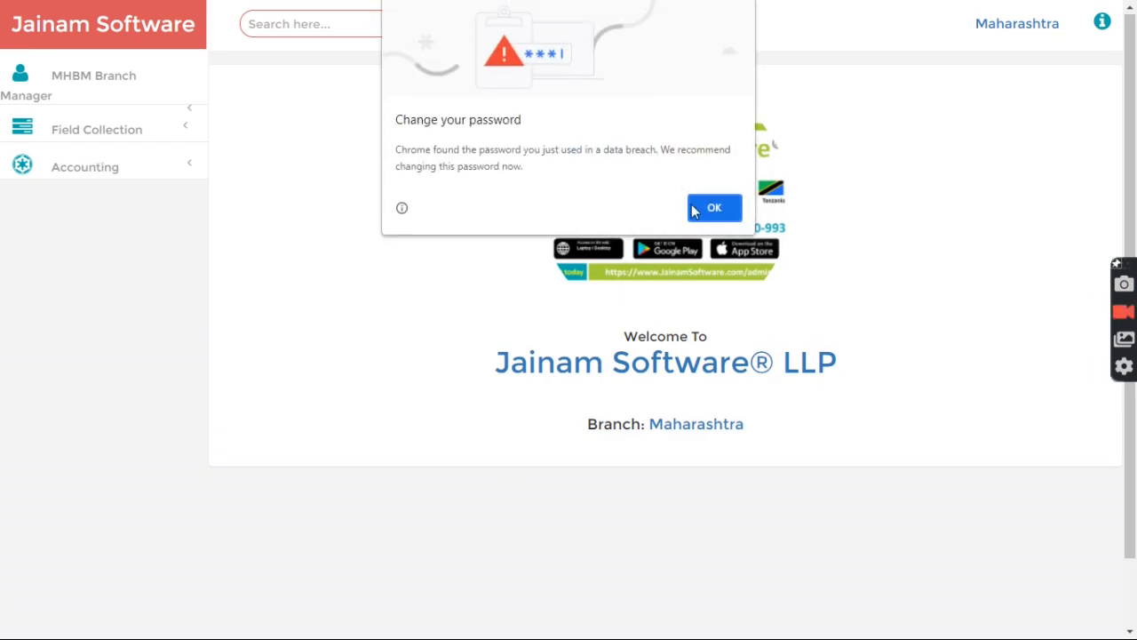
{"action": "left_click", "coordinate": [707, 208]}
Step: Recheck the 4,632 Dr balance on My Cash Transaction, then sign out
{"action": "left_click", "coordinate": [98, 170]}
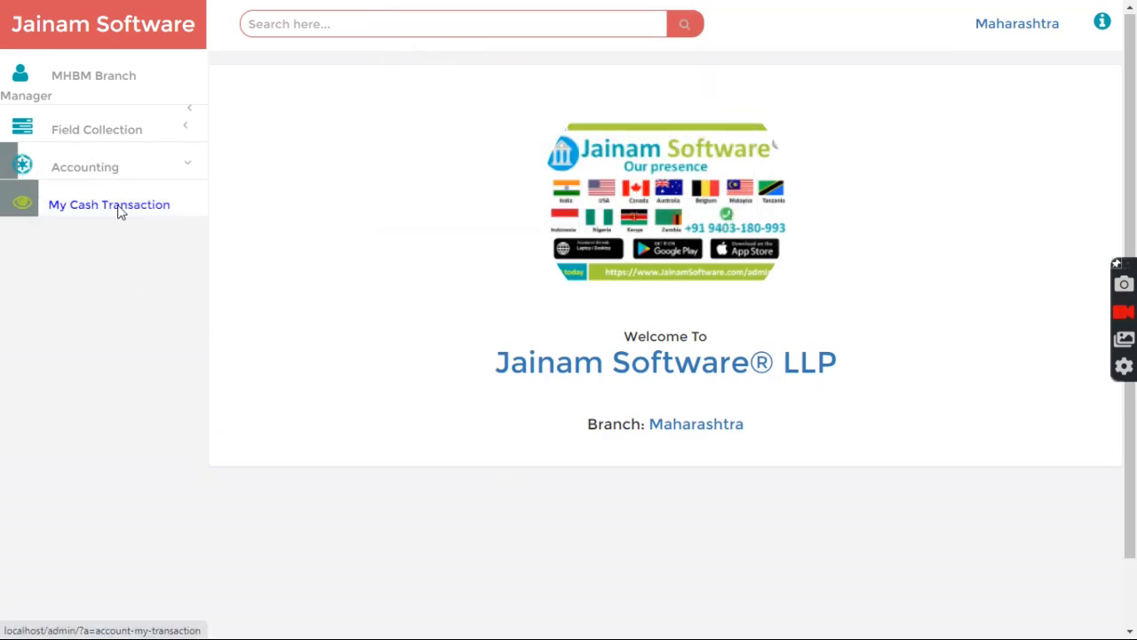
{"action": "left_click", "coordinate": [121, 212]}
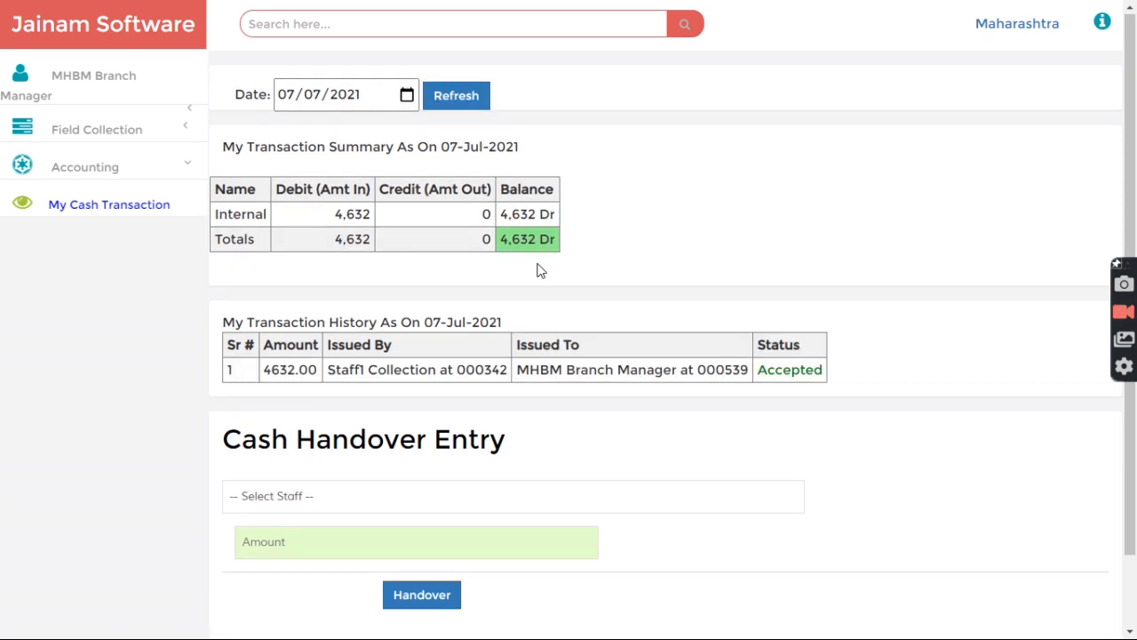
{"action": "left_click_drag", "start_coordinate": [512, 244], "coordinate": [554, 239]}
{"action": "left_click", "coordinate": [548, 239]}
{"action": "left_click", "coordinate": [110, 79]}
{"action": "left_click", "coordinate": [81, 209]}
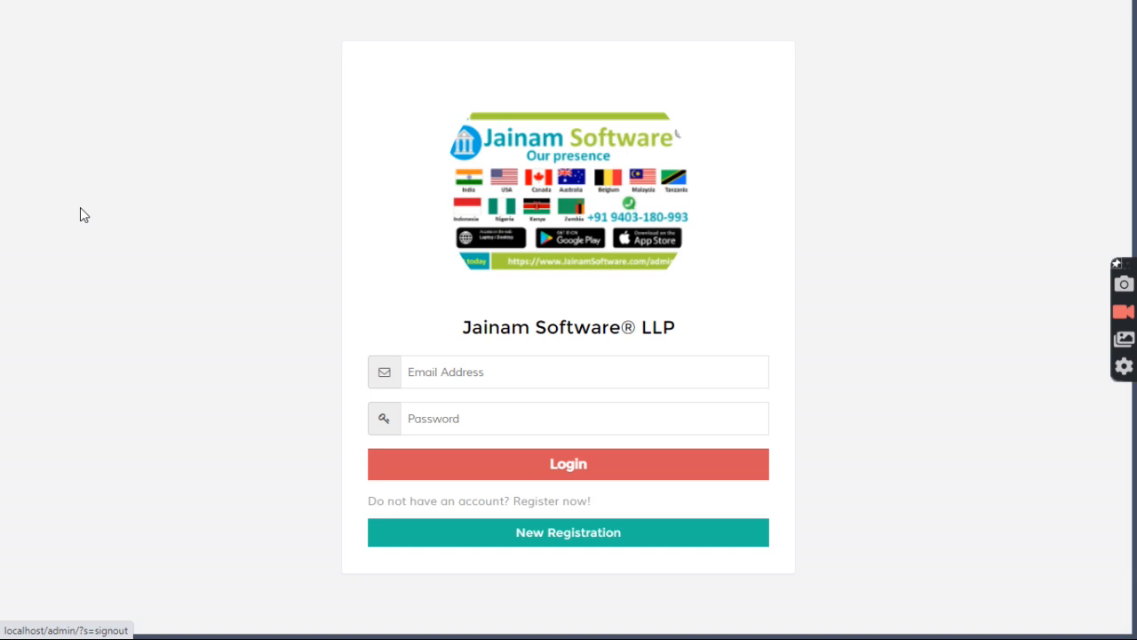
{"action": "left_click", "coordinate": [520, 389]}
Step: Log in with the saved Staff1 login and refresh Staff1's My Cash Transaction page
{"action": "left_click", "coordinate": [468, 131]}
{"action": "left_click", "coordinate": [496, 471]}
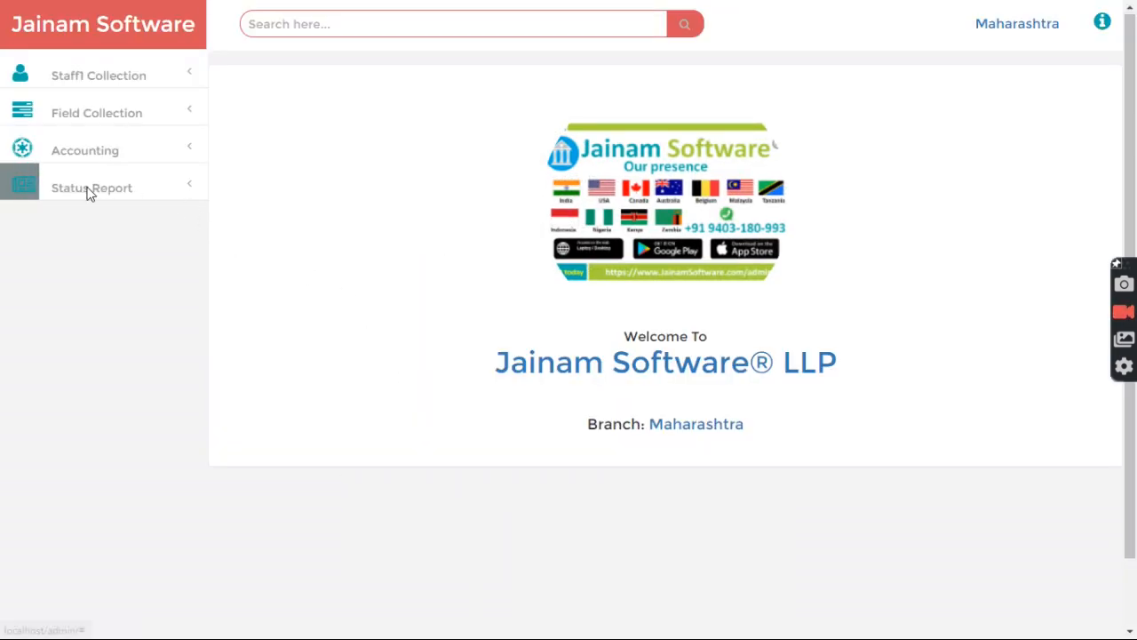
{"action": "left_click", "coordinate": [83, 162]}
{"action": "left_click", "coordinate": [80, 201]}
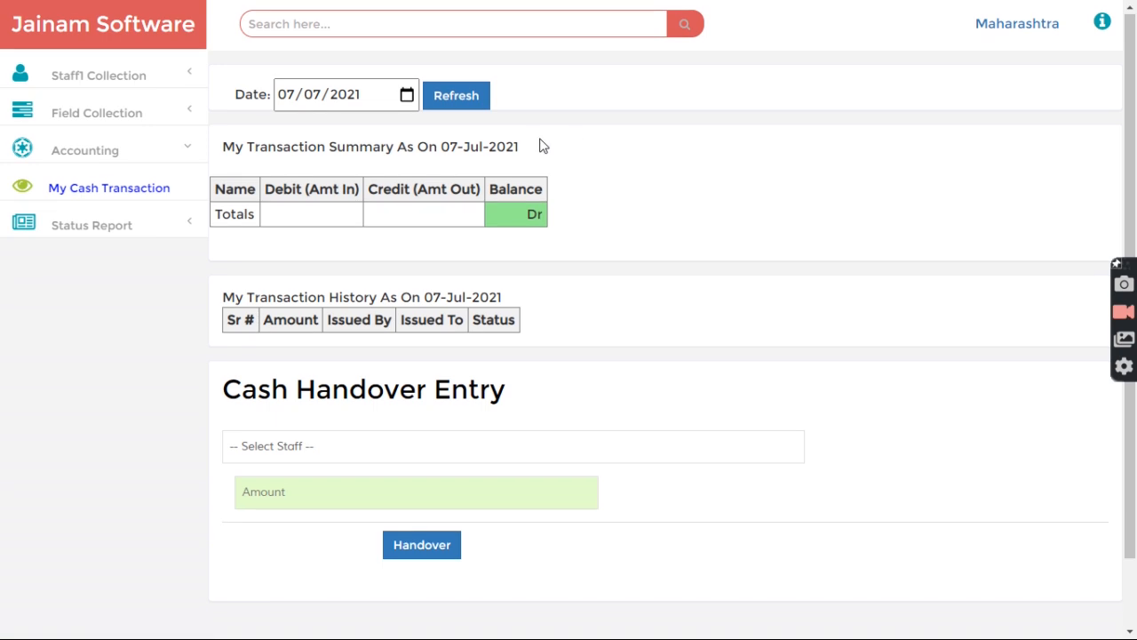
{"action": "left_click", "coordinate": [458, 110]}
Step: Confirm the 4632.00 handover reads Accepted with totals at 0 Dr, then sign out
{"action": "left_click_drag", "start_coordinate": [535, 261], "coordinate": [568, 276]}
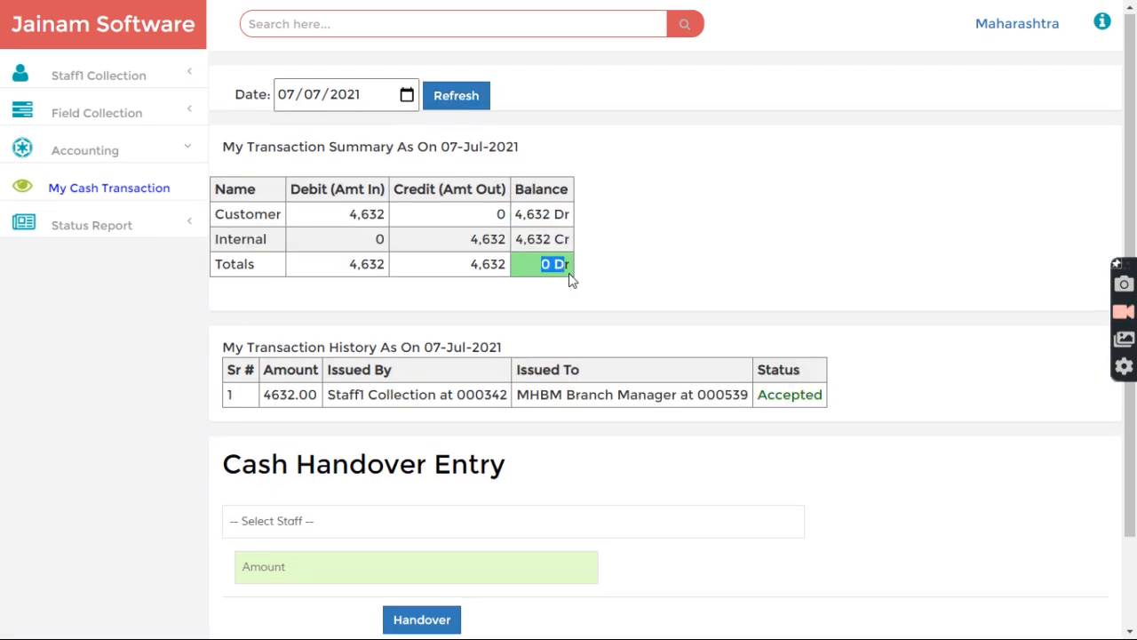
{"action": "left_click", "coordinate": [365, 250]}
{"action": "left_click_drag", "start_coordinate": [244, 247], "coordinate": [560, 242]}
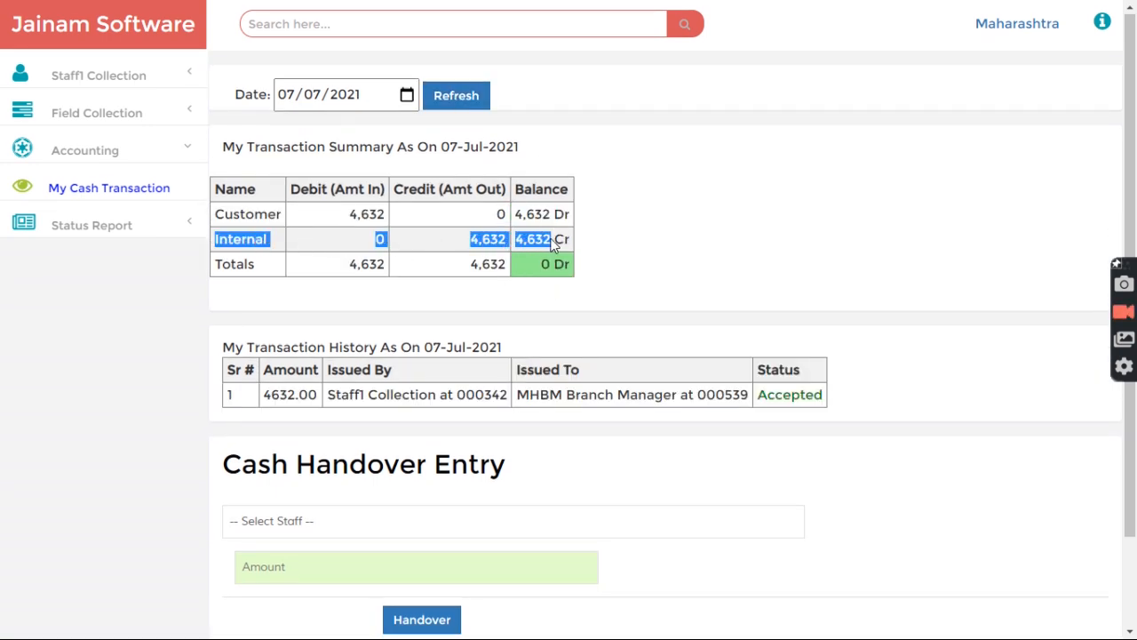
{"action": "left_click", "coordinate": [588, 251]}
{"action": "left_click", "coordinate": [80, 79]}
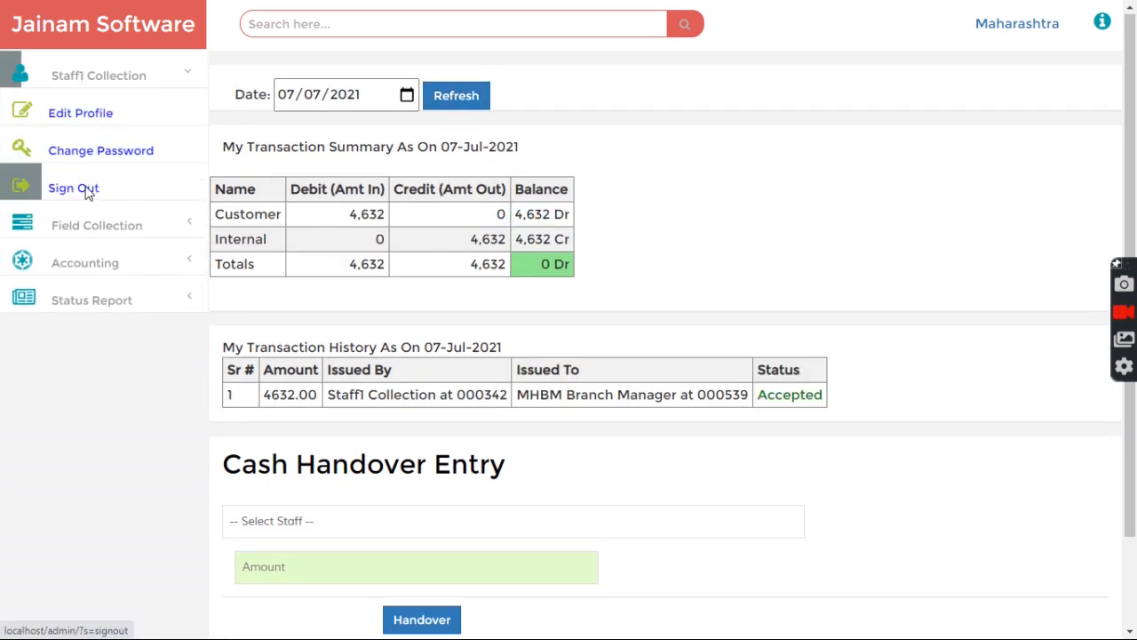
{"action": "left_click", "coordinate": [89, 187]}
Step: Log in with the saved admin login
{"action": "left_click", "coordinate": [534, 380]}
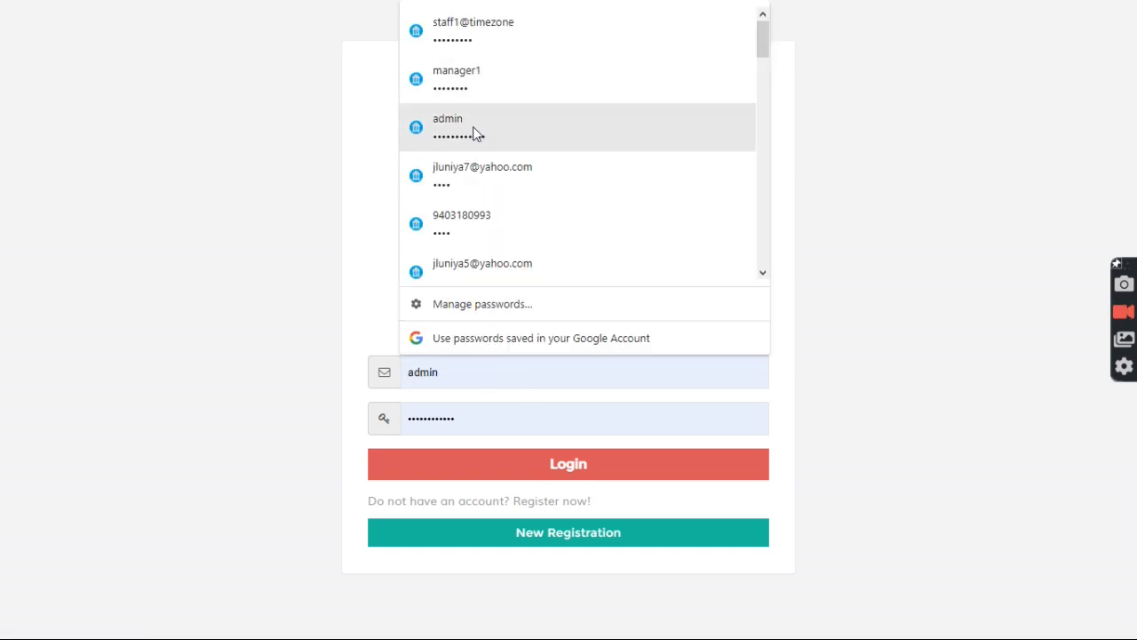
{"action": "left_click", "coordinate": [472, 126]}
{"action": "left_click", "coordinate": [509, 461]}
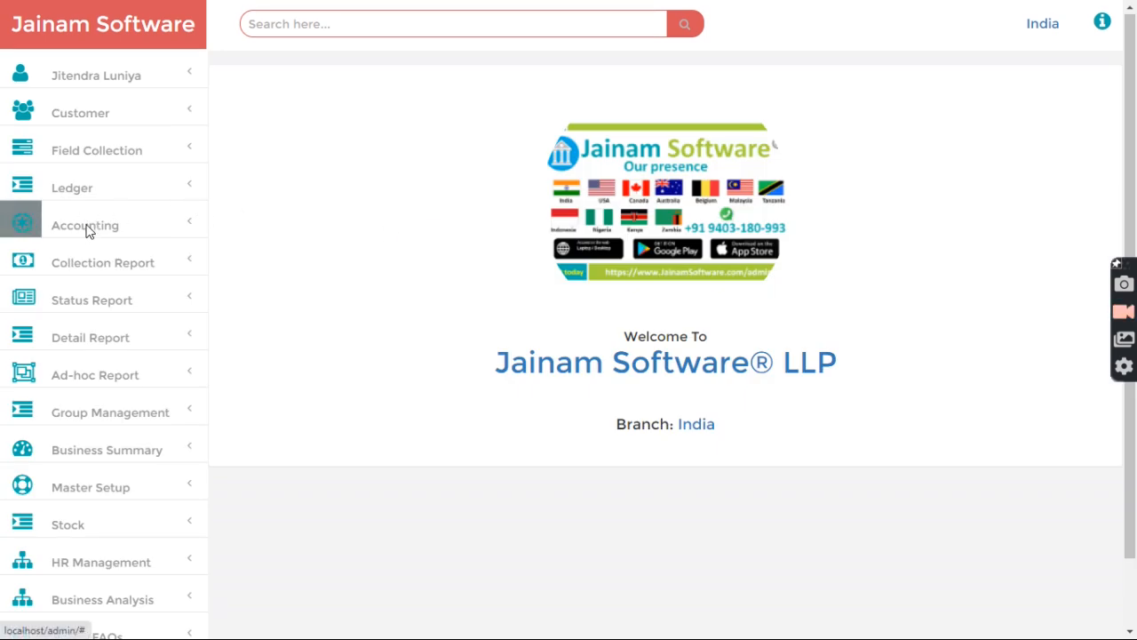
Step: Review Collection By Staff showing Staff1's 4,632 verified and 22,796 totals, then go home
{"action": "left_click", "coordinate": [92, 266]}
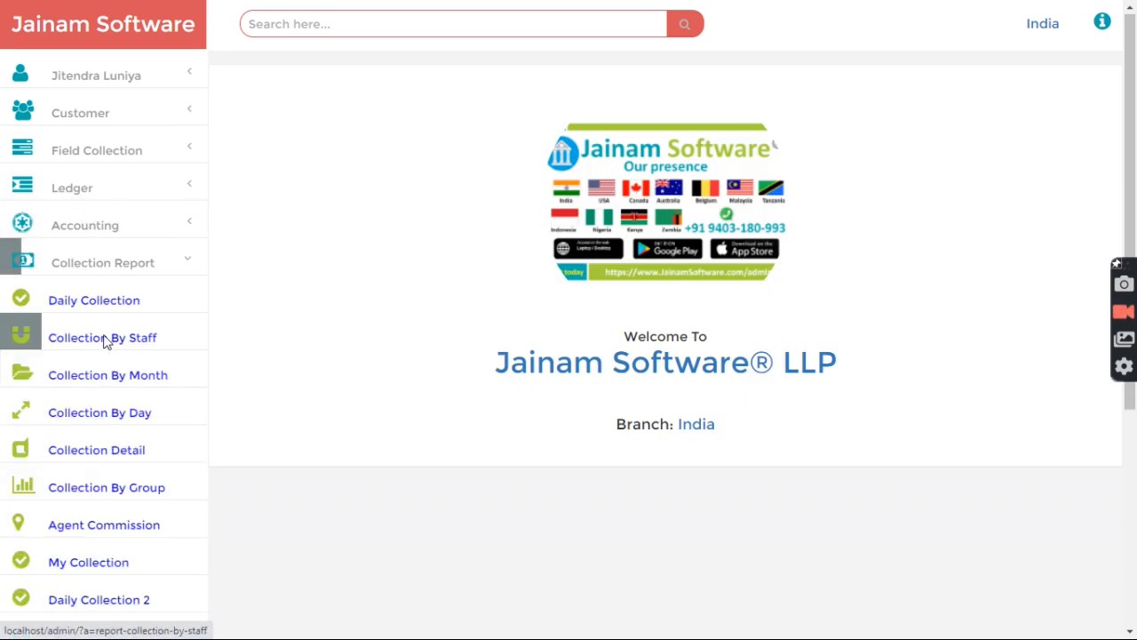
{"action": "left_click", "coordinate": [103, 339]}
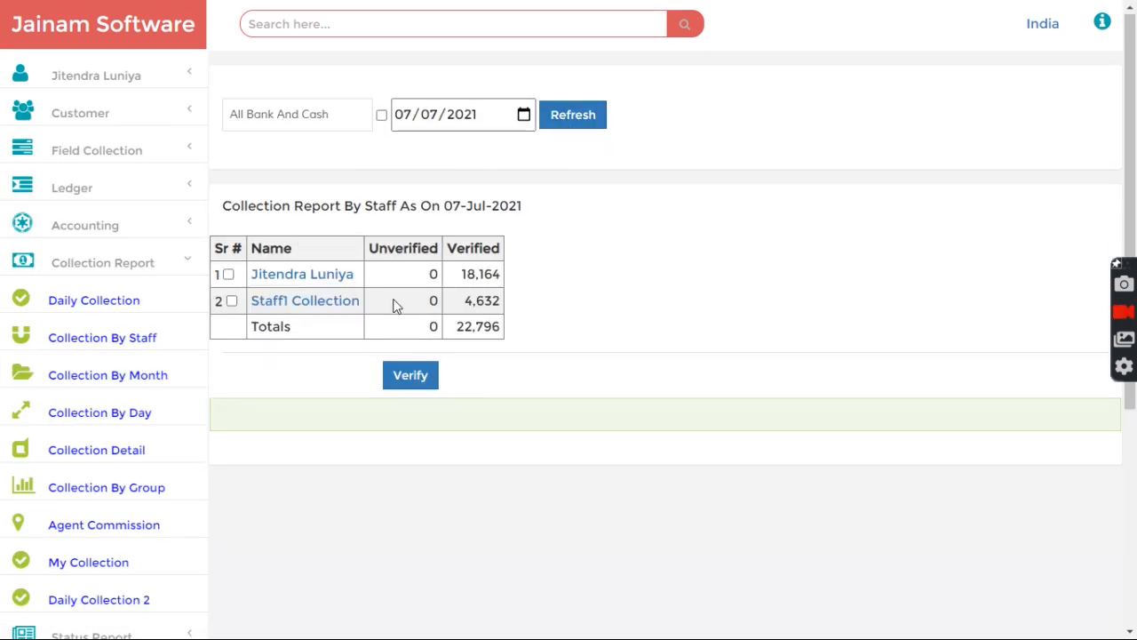
{"action": "left_click_drag", "start_coordinate": [450, 261], "coordinate": [170, 284]}
{"action": "left_click", "coordinate": [102, 264]}
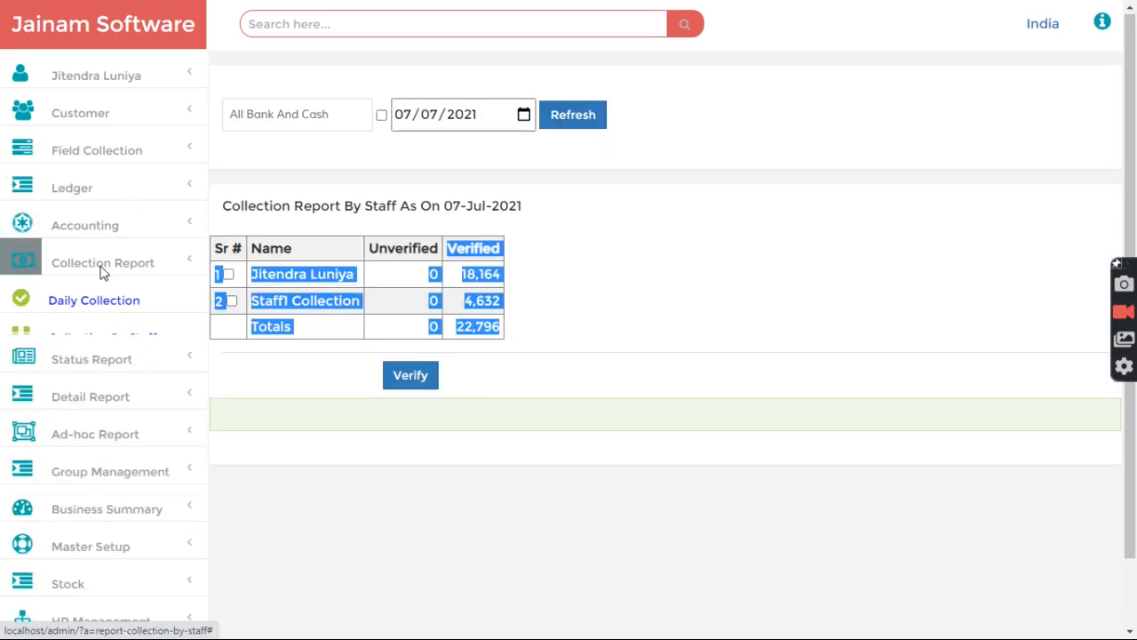
{"action": "left_click", "coordinate": [566, 272]}
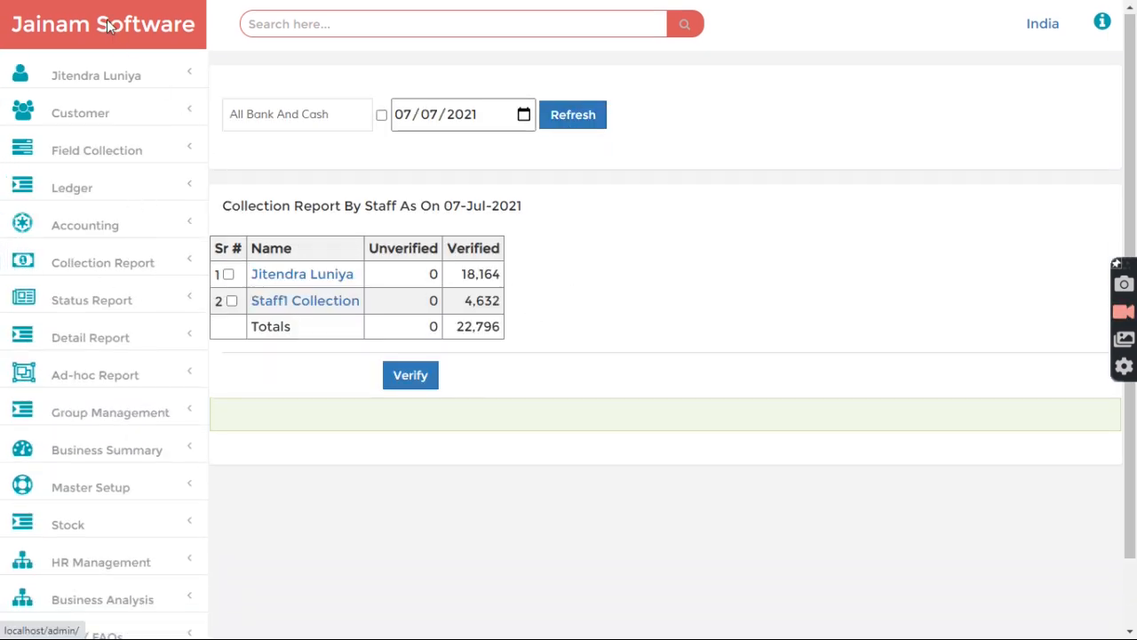
{"action": "left_click", "coordinate": [107, 27]}
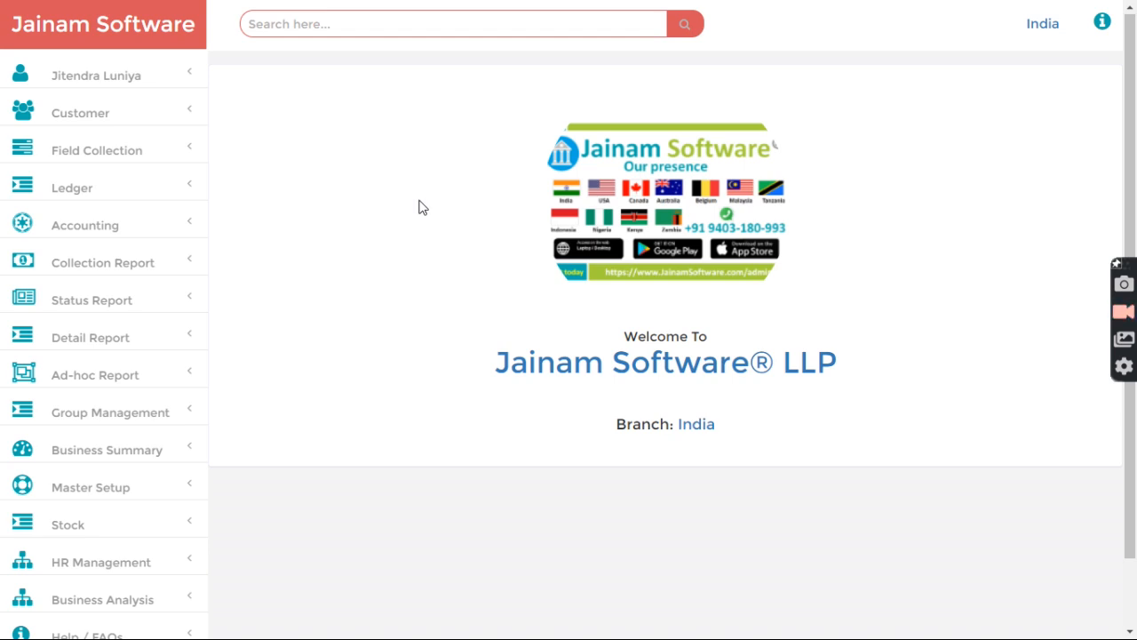